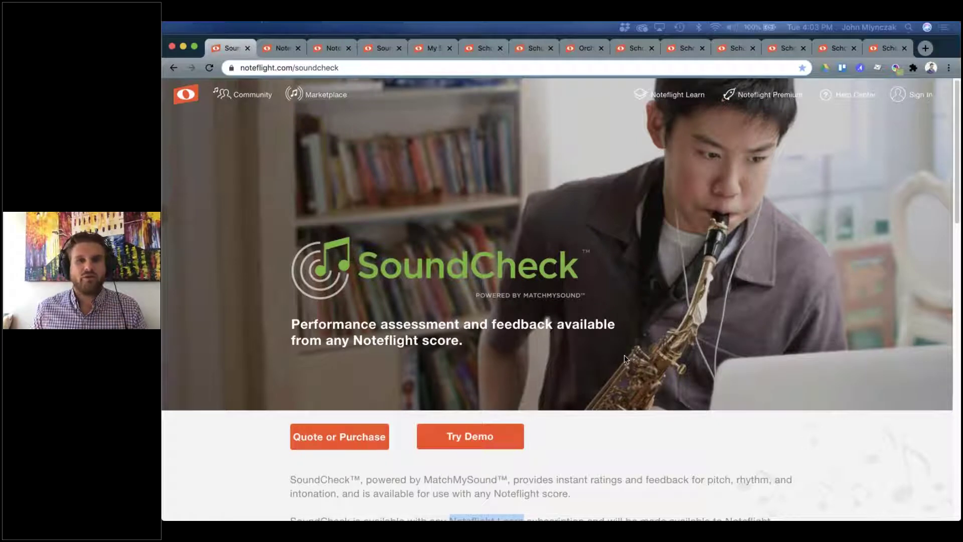
Switch to the Noteflight Learn page and scroll to its Free Trial and Quote or Purchase options.
scroll(607, 351, "down", 1)
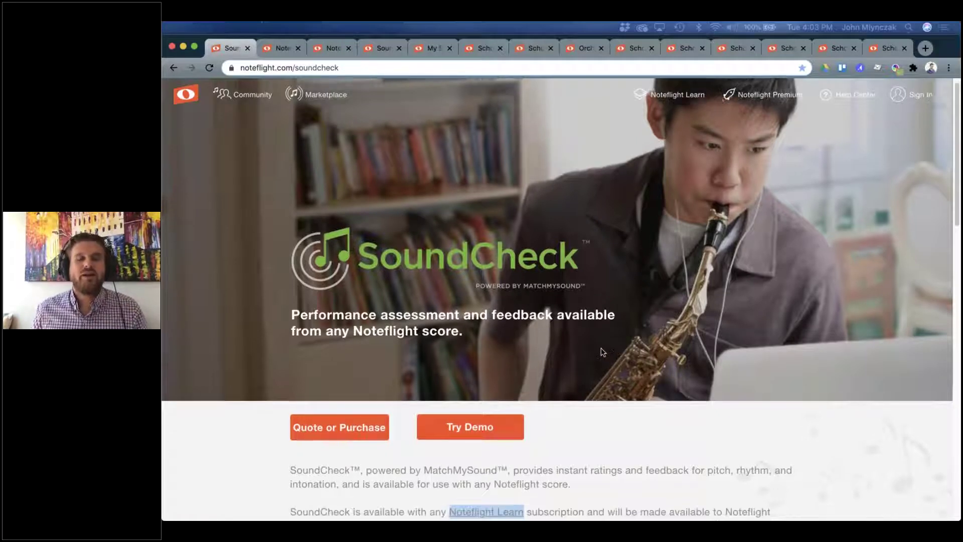
scroll(591, 348, "up", 1)
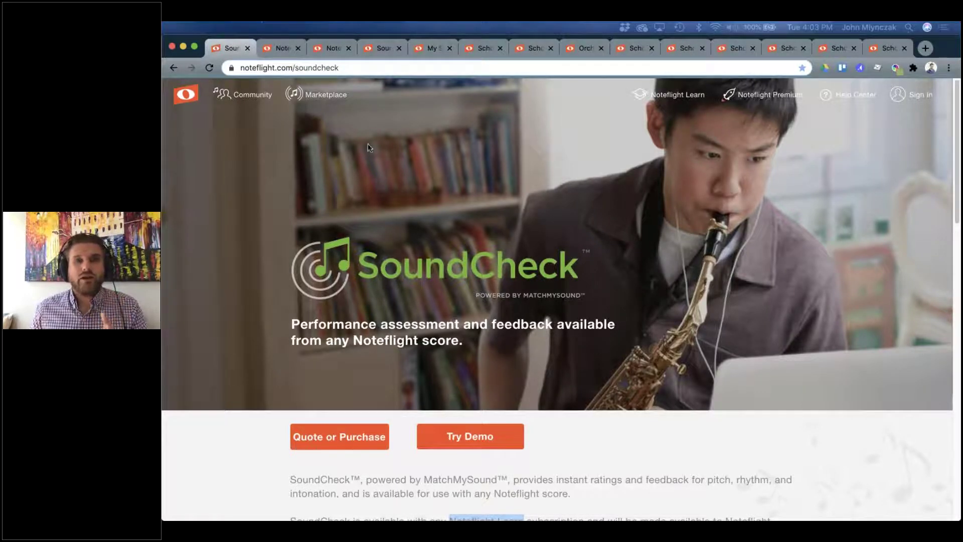
left_click(275, 46)
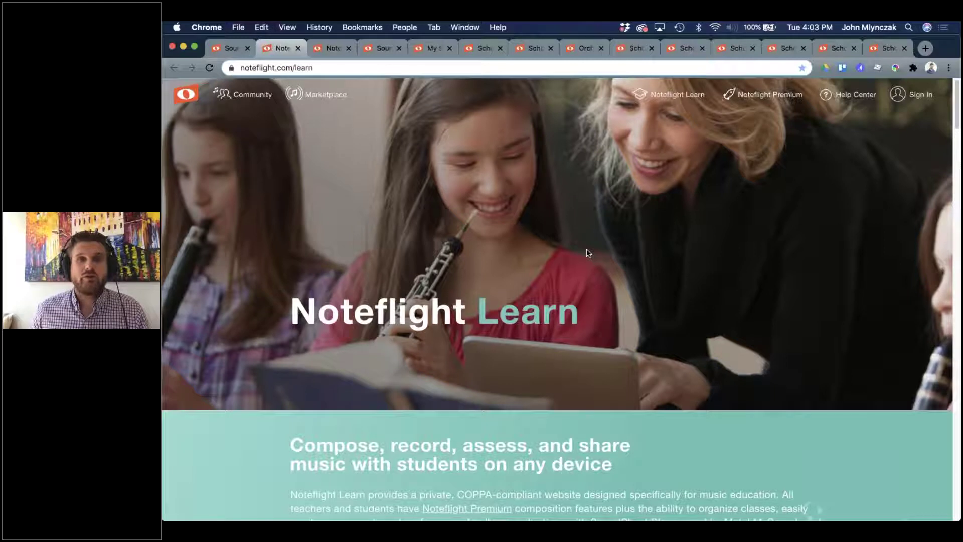
scroll(576, 281, "down", 5)
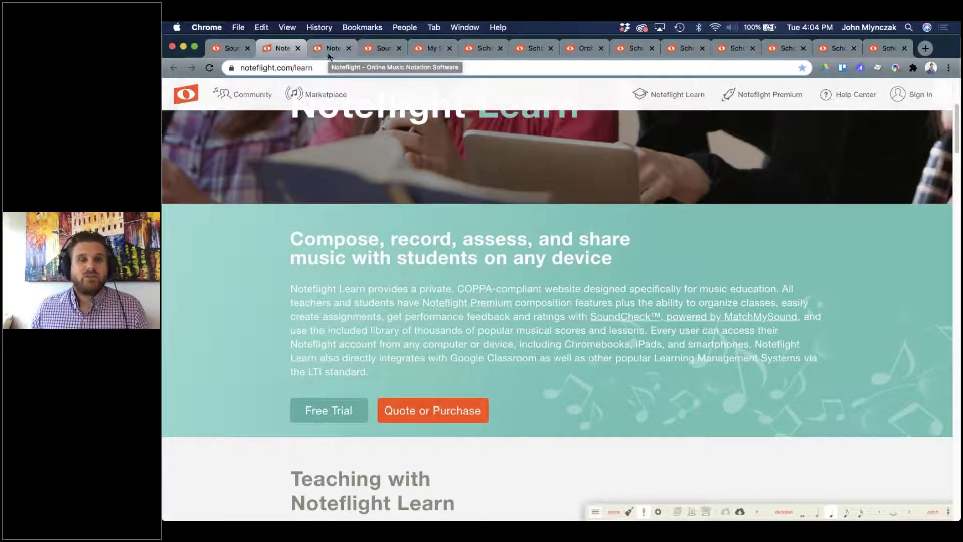
scroll(460, 257, "up", 1)
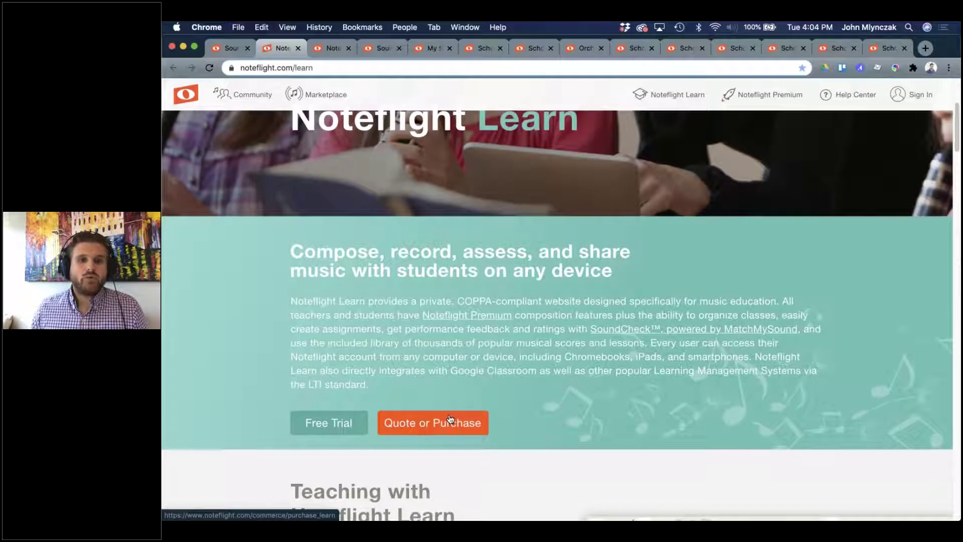
On the Purchase Noteflight Learn form, set Number of users to 100, priced at $249.00.
left_click(330, 46)
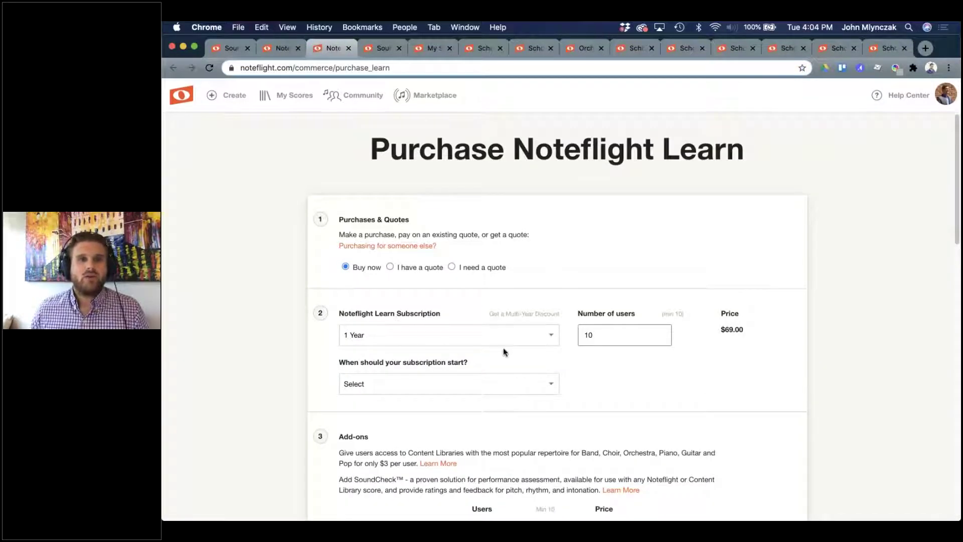
scroll(503, 348, "down", 3)
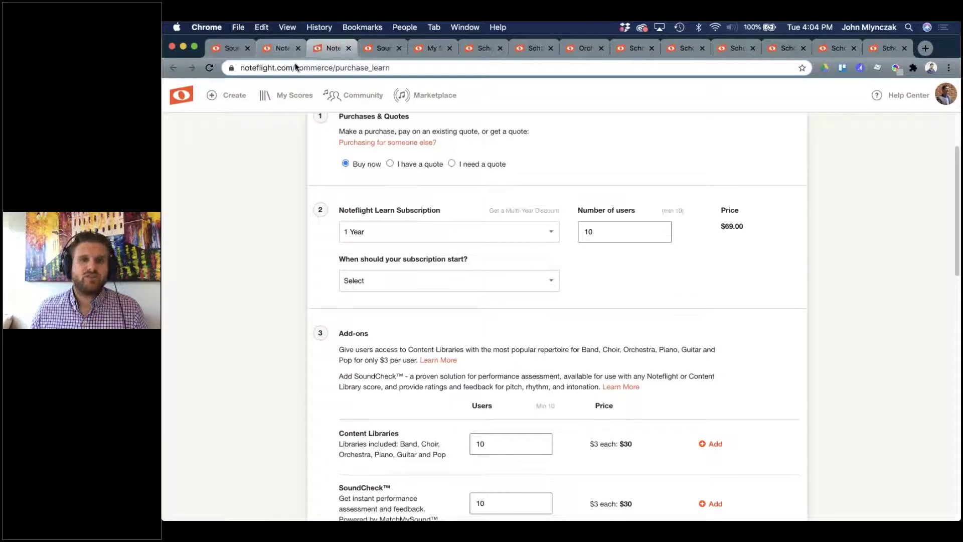
left_click(281, 47)
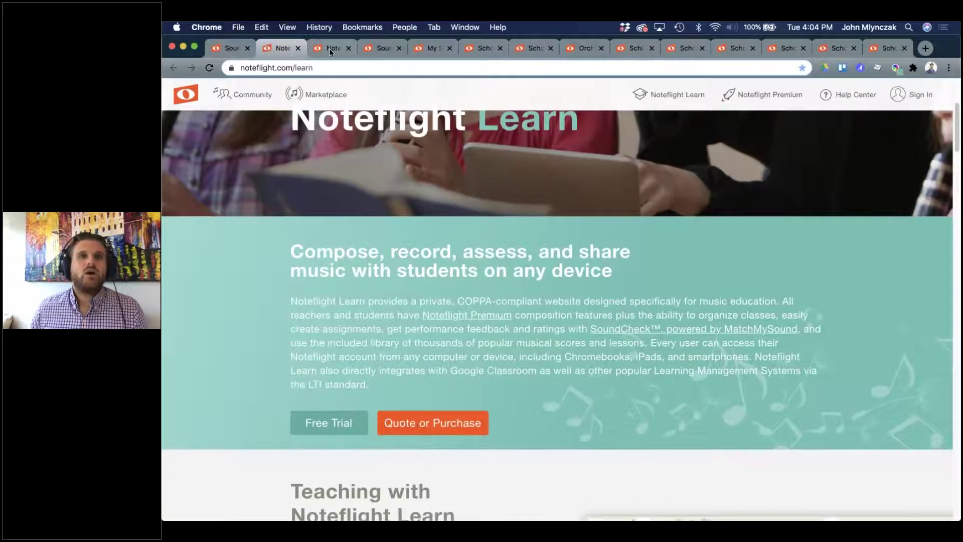
left_click(329, 48)
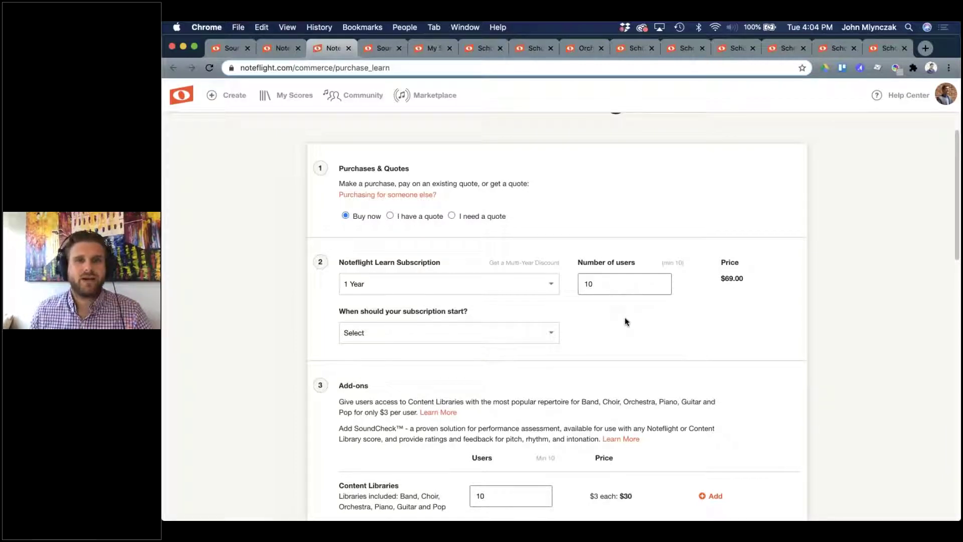
scroll(608, 340, "down", 4)
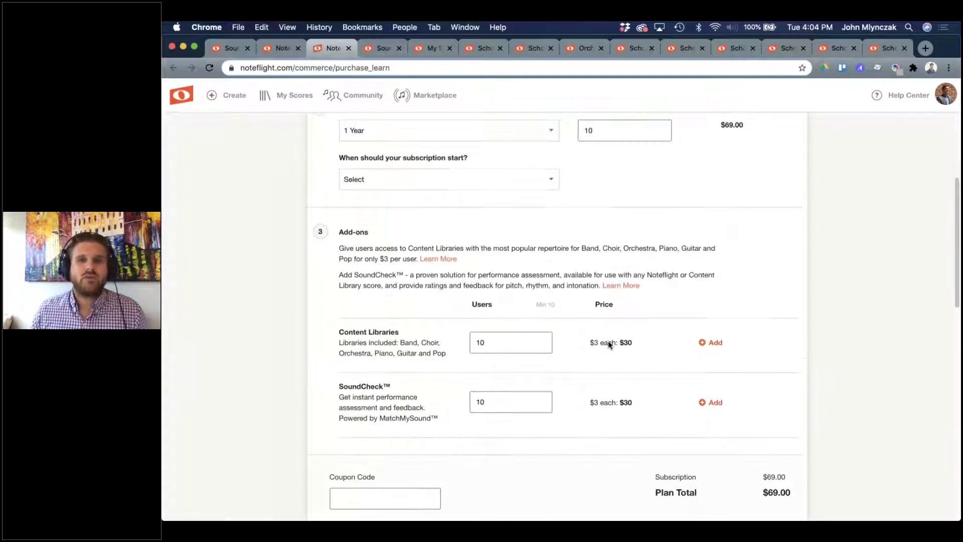
scroll(608, 340, "up", 2)
scroll(542, 222, "up", 1)
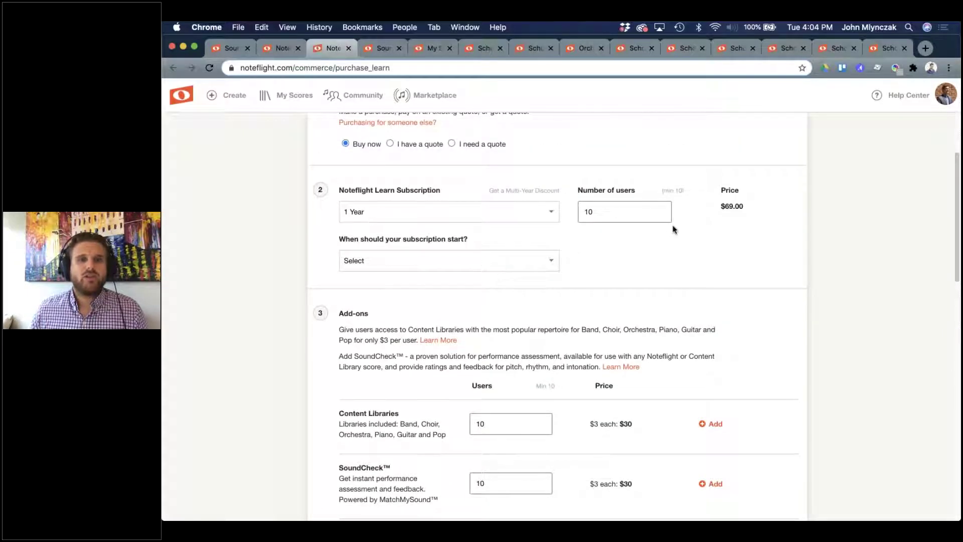
left_click(599, 213)
type("0")
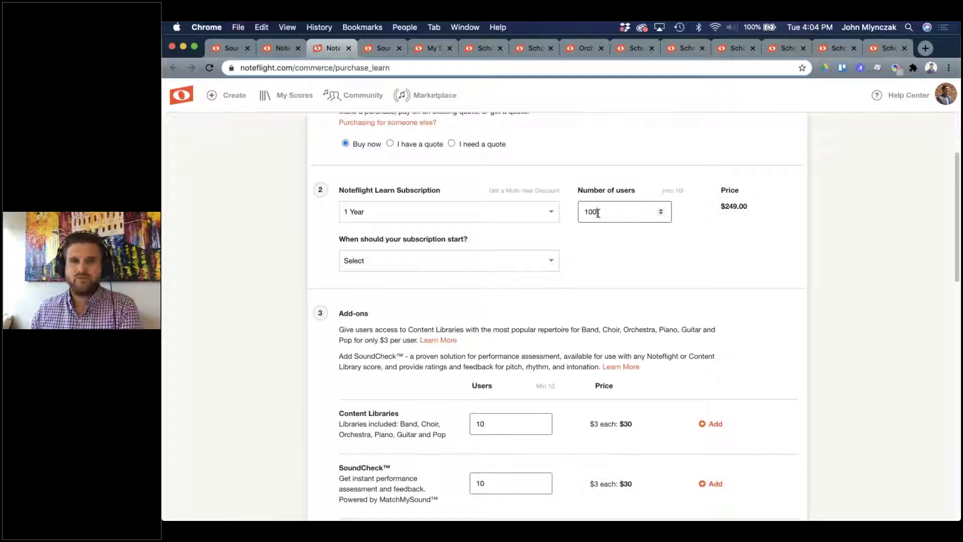
left_click_drag(709, 206, 772, 206)
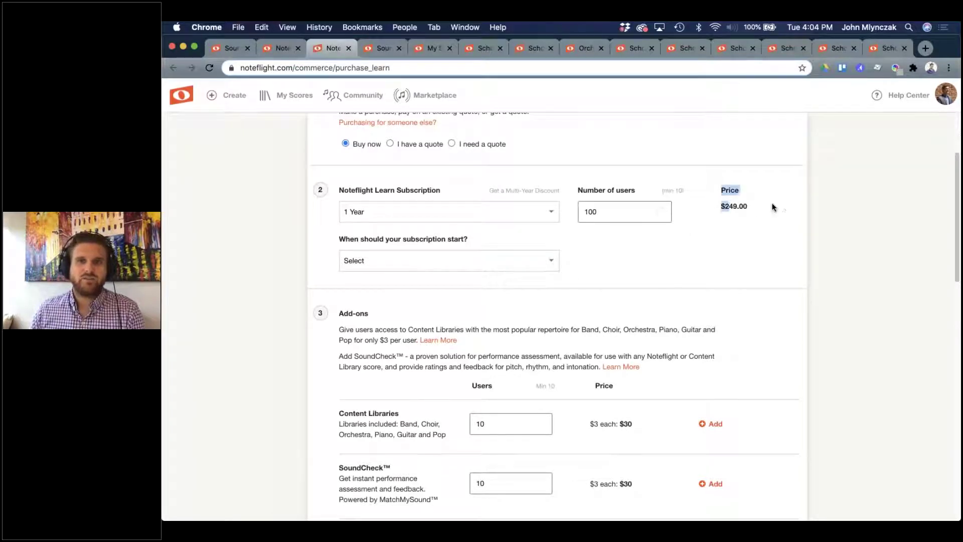
Add Content Libraries and SoundCheck for 100 users each, bringing the total to $849.00.
scroll(677, 396, "down", 5)
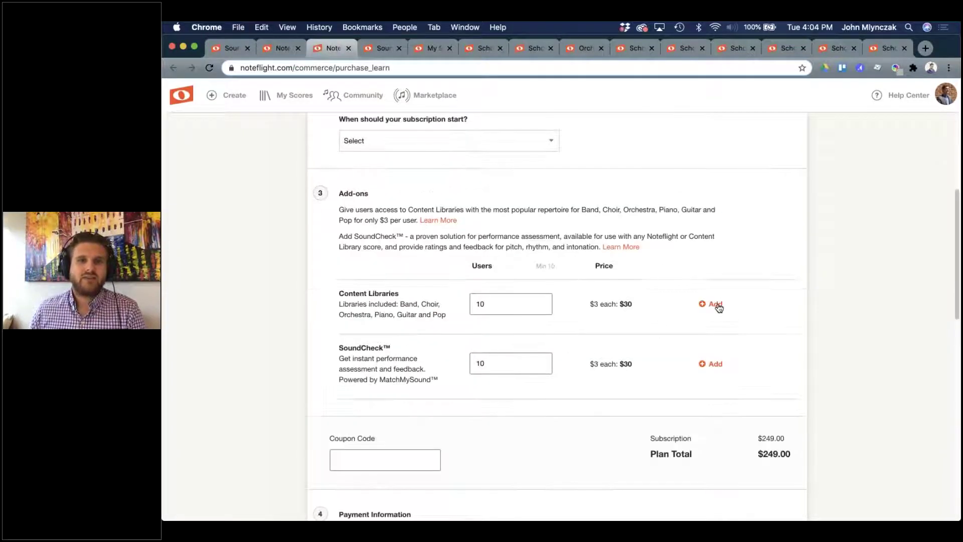
left_click(711, 303)
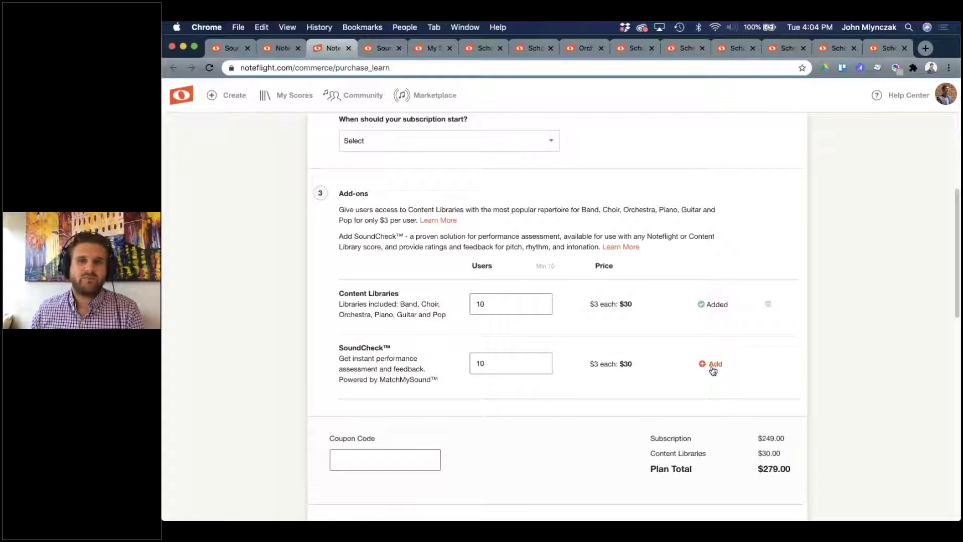
left_click(710, 363)
type("0")
left_click(500, 361)
type("0")
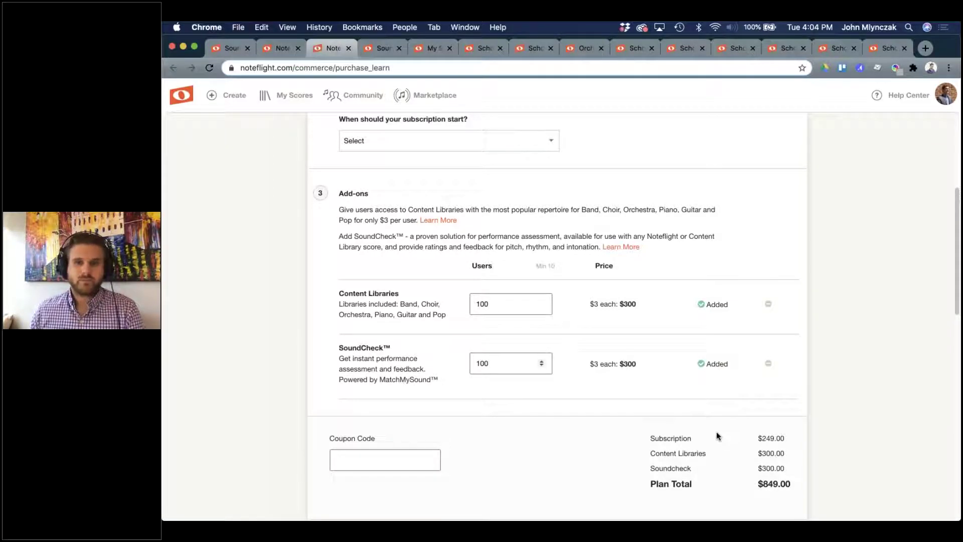
scroll(716, 431, "down", 10)
Set Payment Method to Pay by Purchase Order and try the quote-without-P.O. option.
scroll(716, 291, "down", 1)
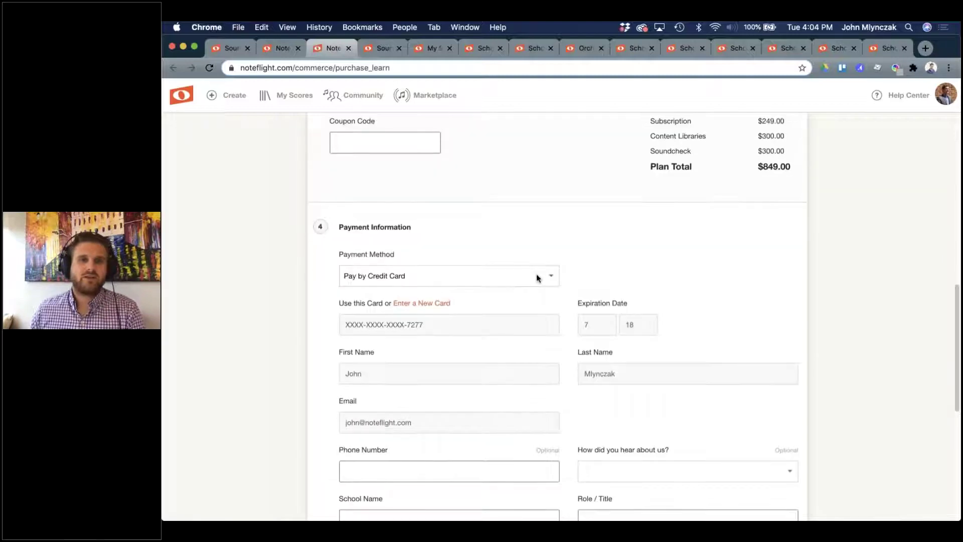
left_click(536, 276)
left_click(519, 284)
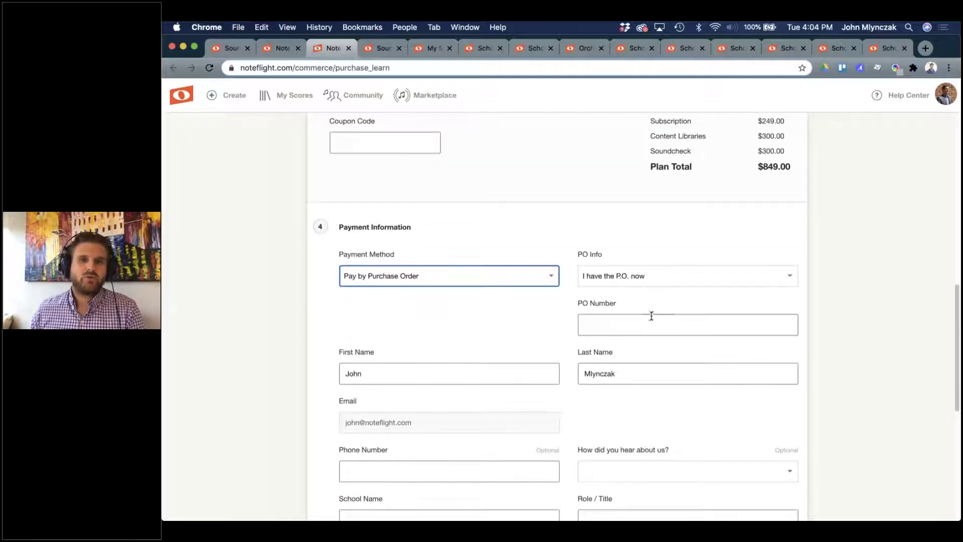
left_click(593, 276)
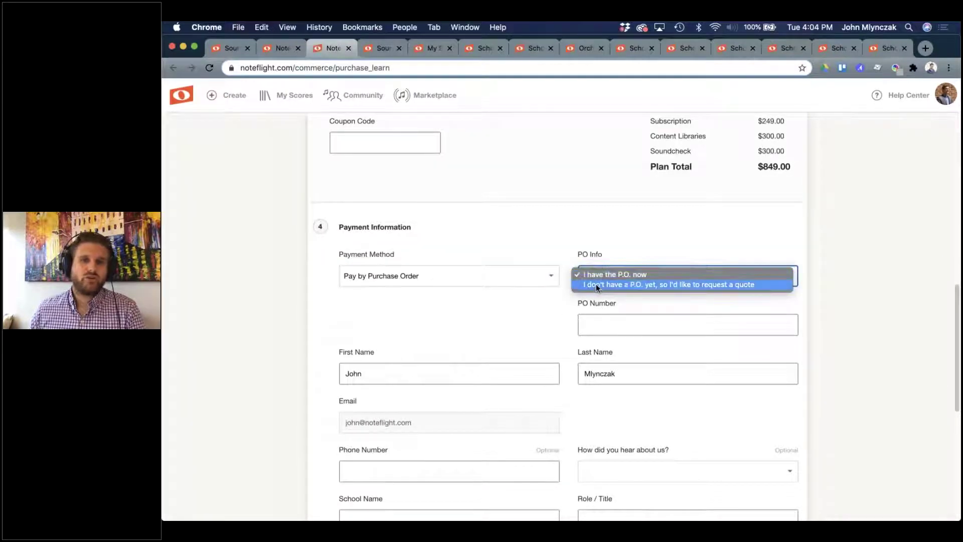
left_click(596, 283)
scroll(733, 385, "down", 14)
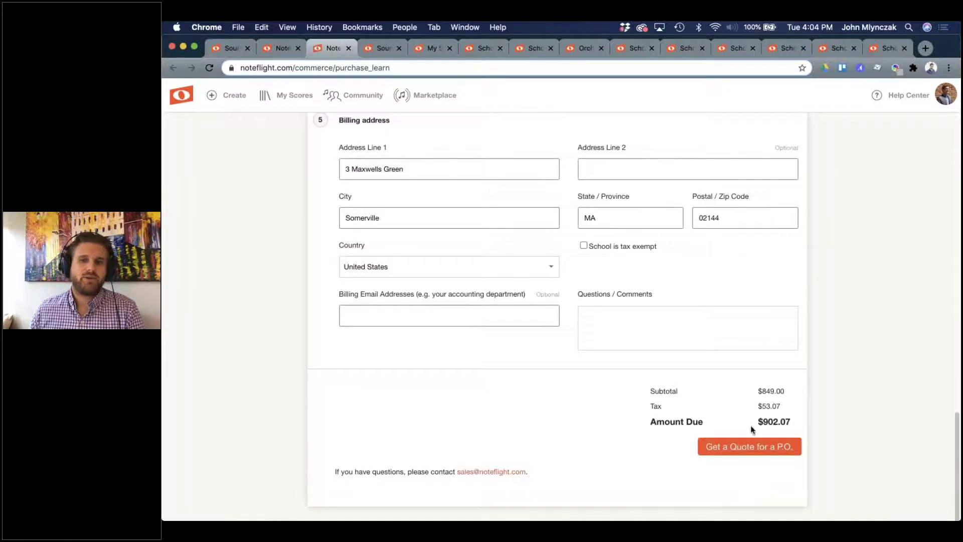
scroll(717, 411, "up", 10)
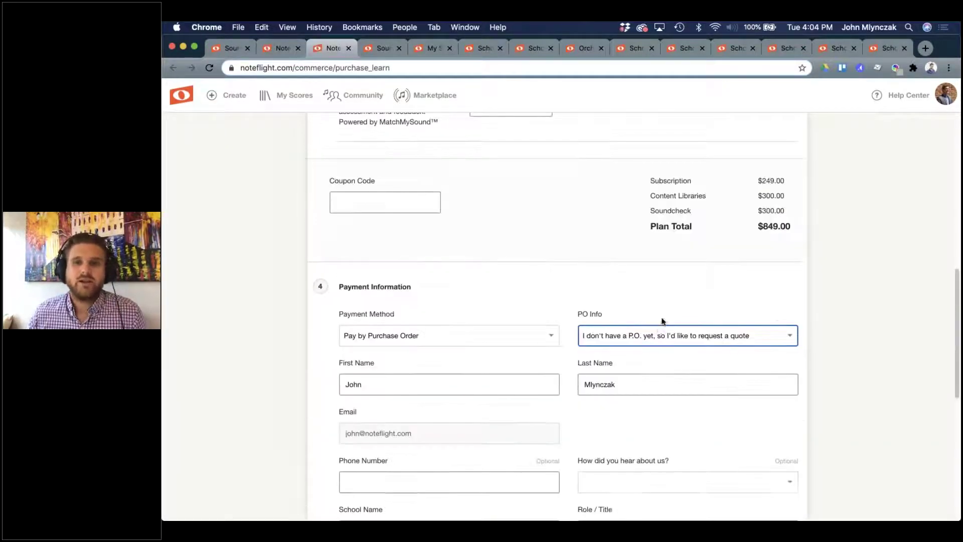
Switch PO Info to 'I have the P.O. now' and enter a placeholder PO Number.
left_click(662, 340)
left_click(619, 320)
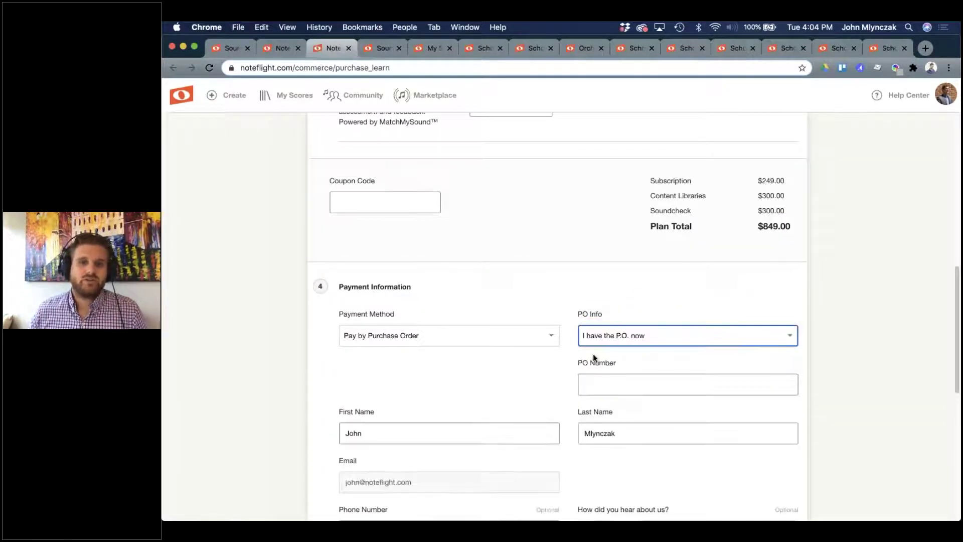
left_click(603, 385)
type("HERE")
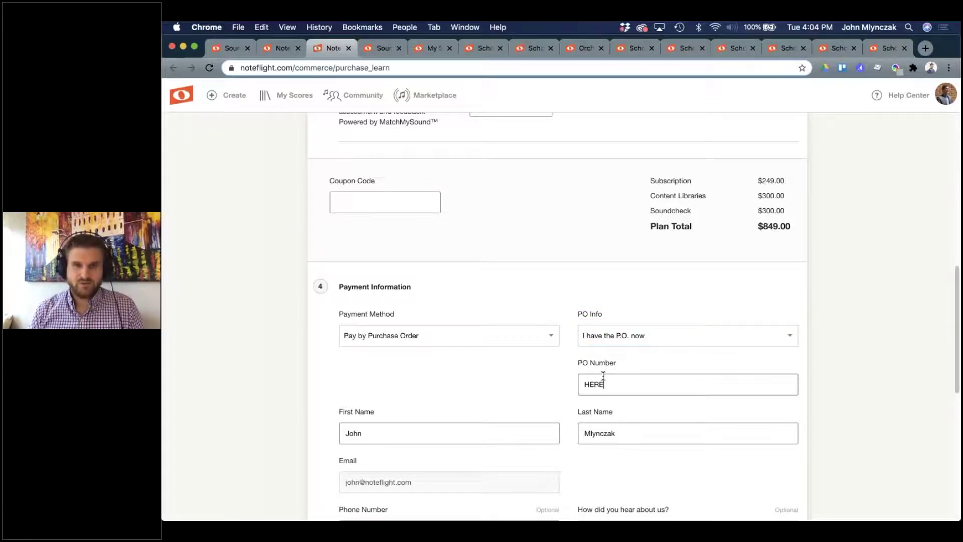
type("!!!!!!")
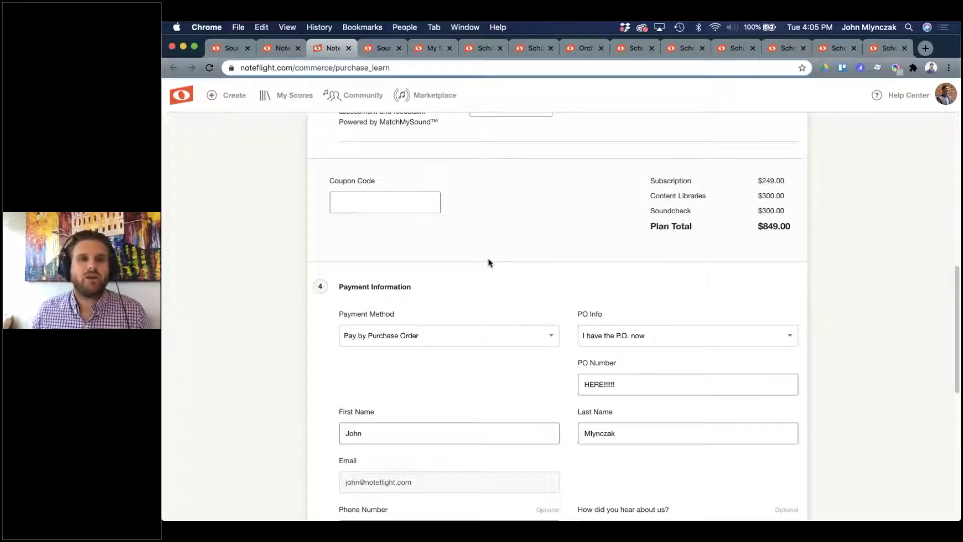
scroll(488, 259, "up", 3)
scroll(489, 261, "up", 3)
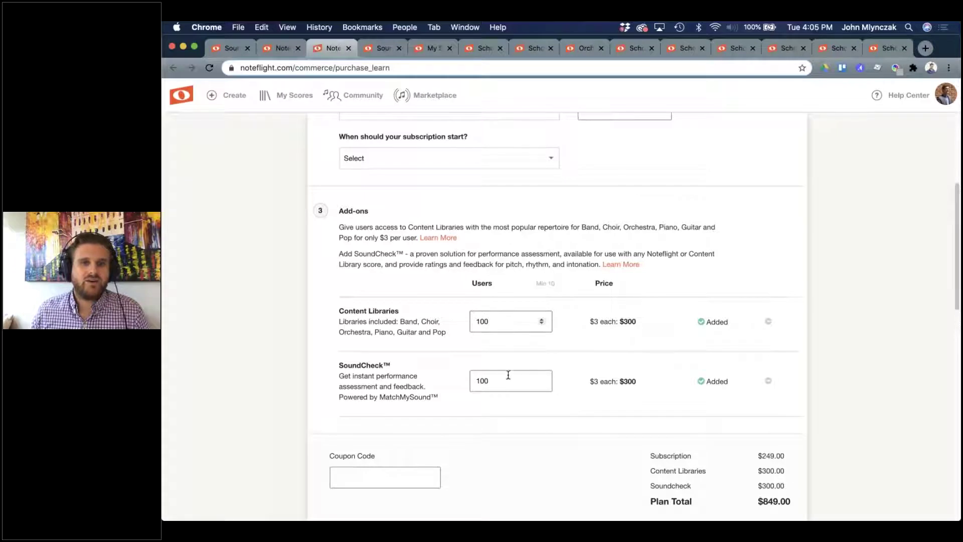
Change the add-ons to 17 Content Libraries users and 10 SoundCheck users, then open the SoundCheck help article.
scroll(509, 376, "up", 2)
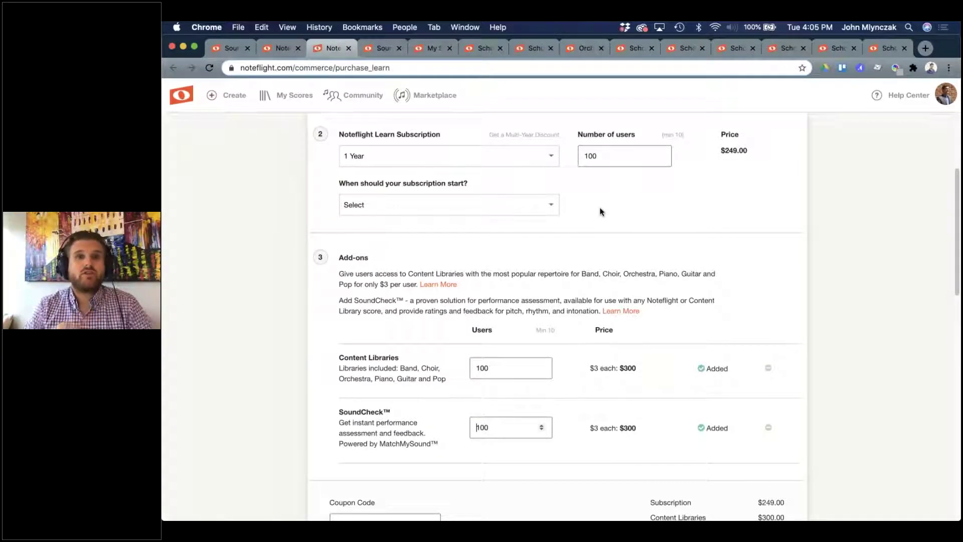
left_click(503, 368)
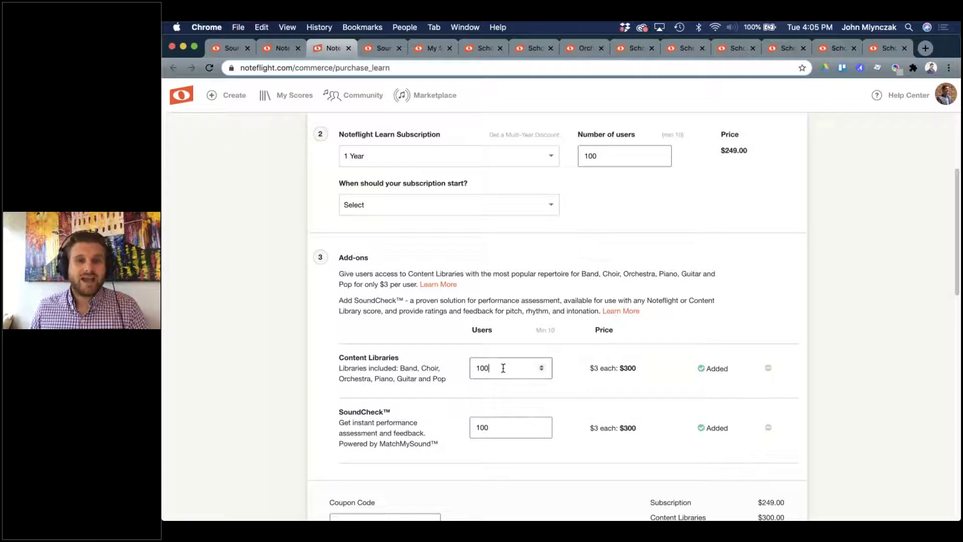
key("BackSpace")
left_click(507, 426)
key("BackSpace")
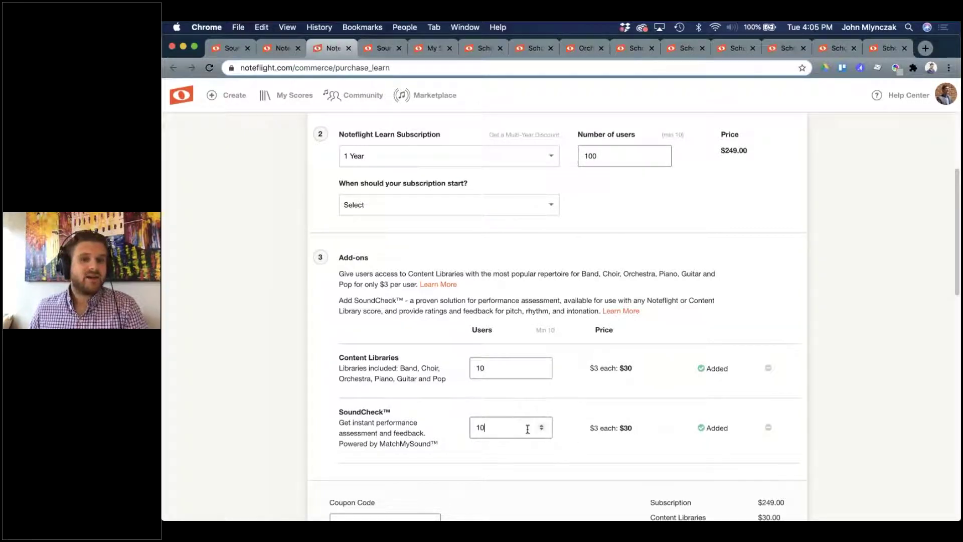
left_click(506, 368)
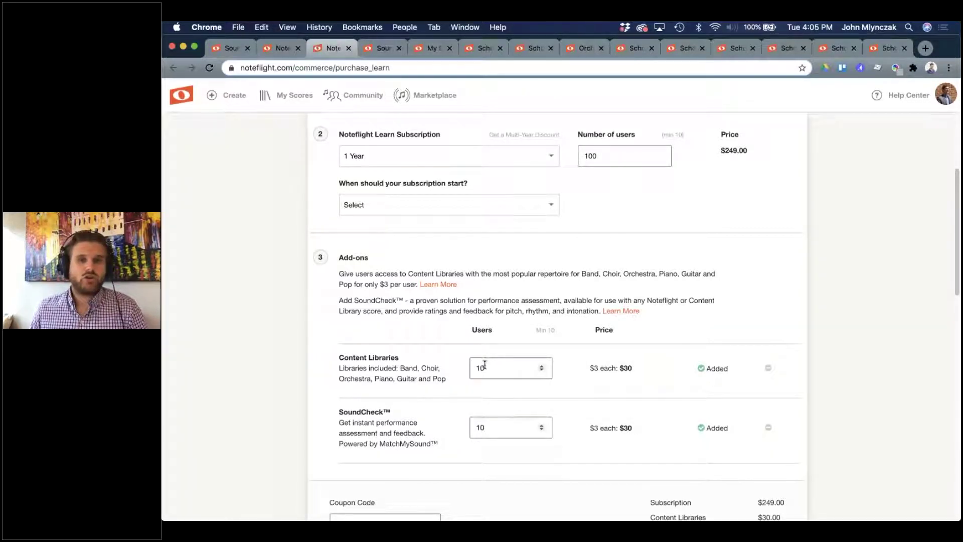
left_click(541, 365)
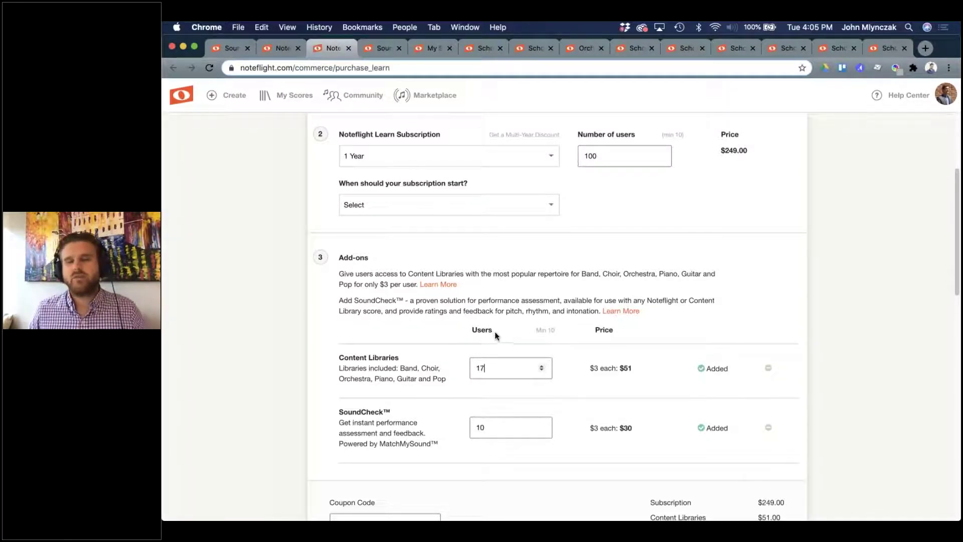
left_click(383, 49)
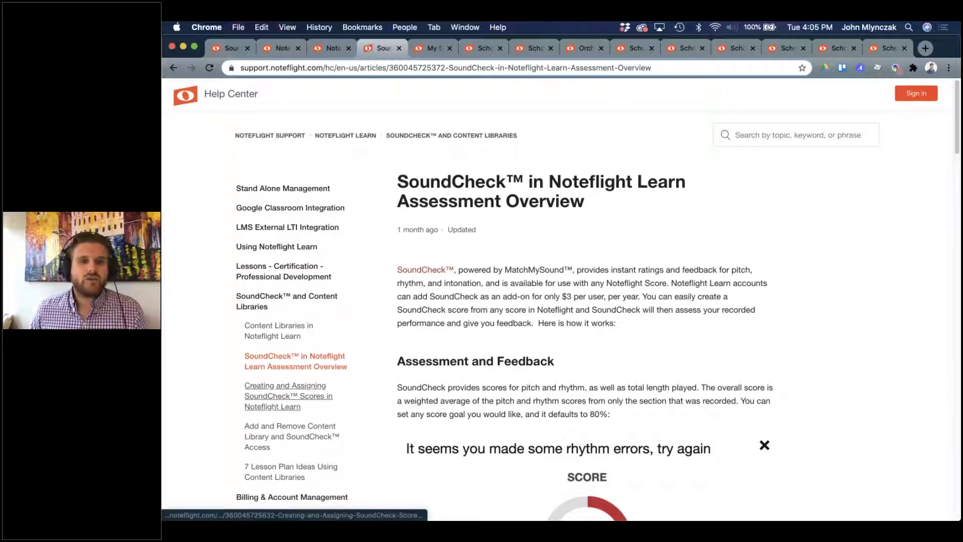
Read the SoundCheck Assessment Overview article and follow its Create and Assign link.
scroll(557, 347, "down", 1)
scroll(495, 329, "down", 7)
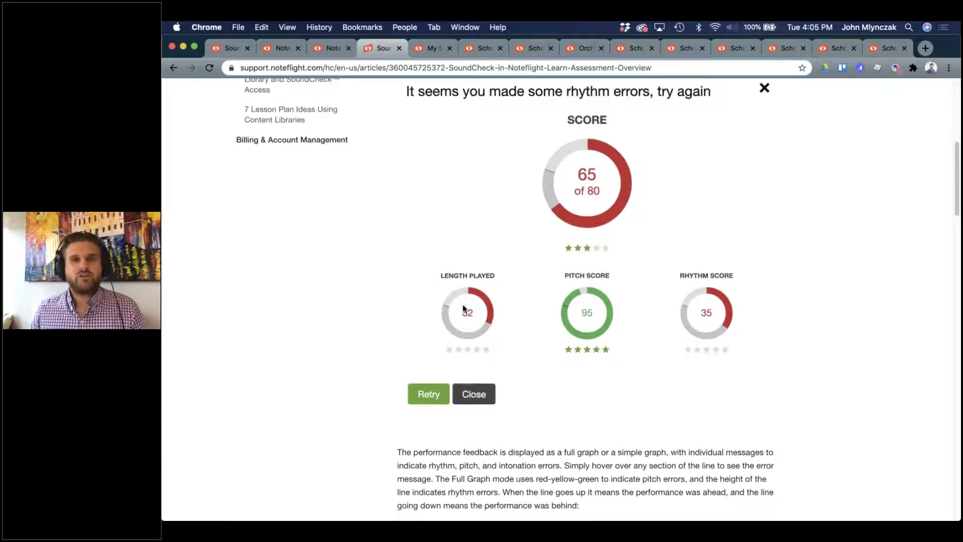
scroll(463, 304, "down", 9)
scroll(462, 304, "down", 9)
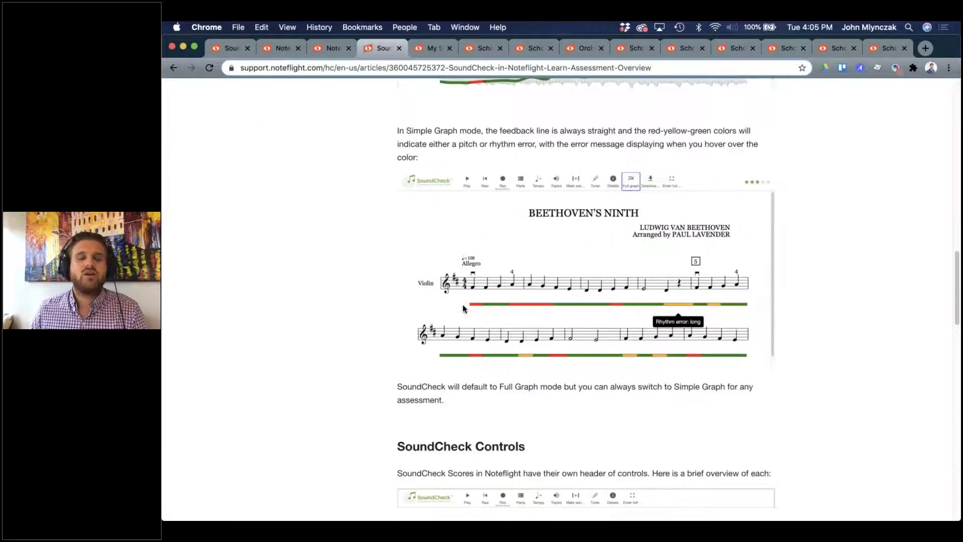
scroll(420, 229, "down", 1)
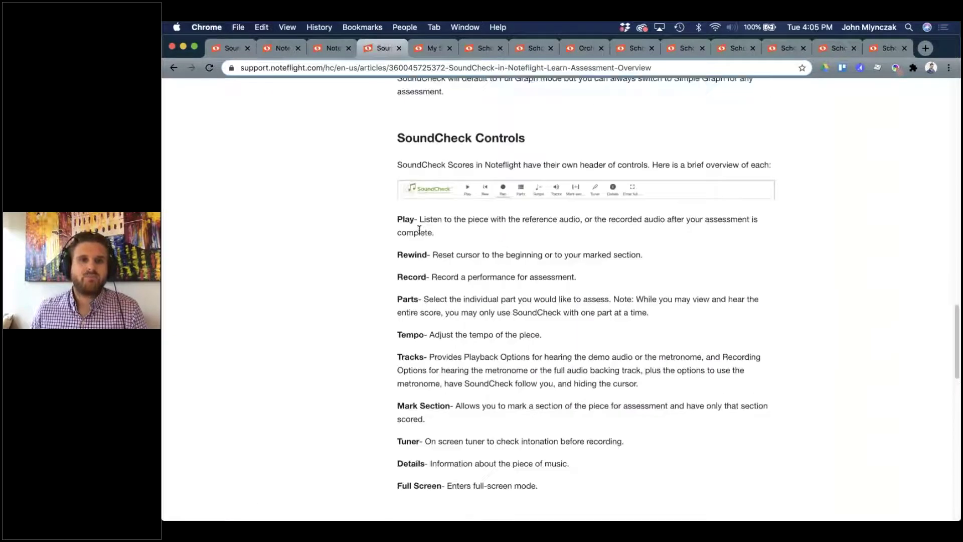
scroll(483, 348, "down", 6)
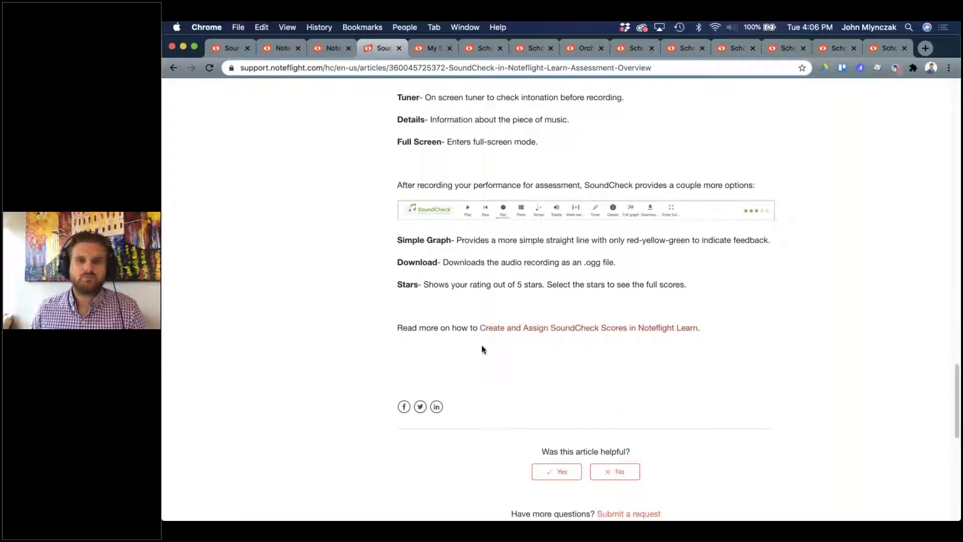
left_click(508, 331)
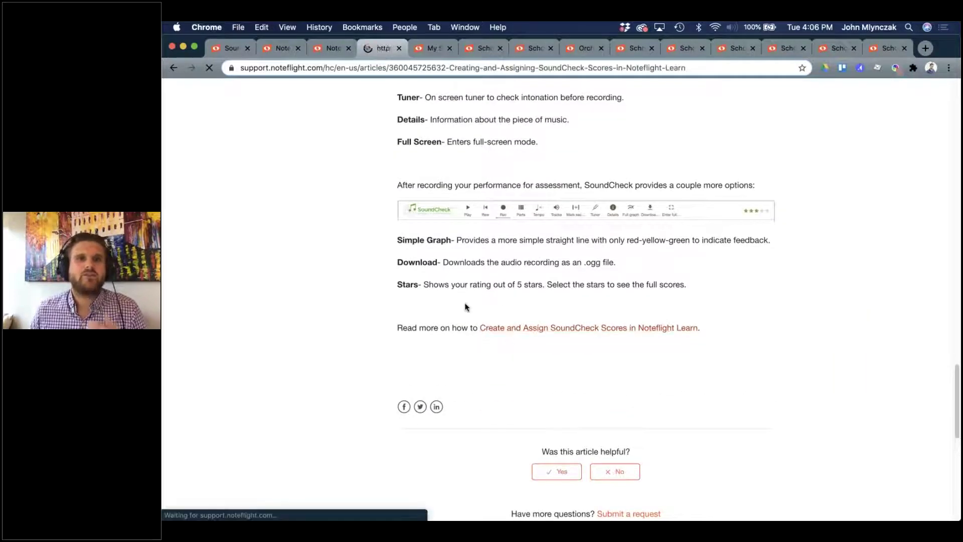
Read the Create and Assign article, then open 'Add and Remove Content Library and SoundCheck Access'.
scroll(471, 305, "down", 5)
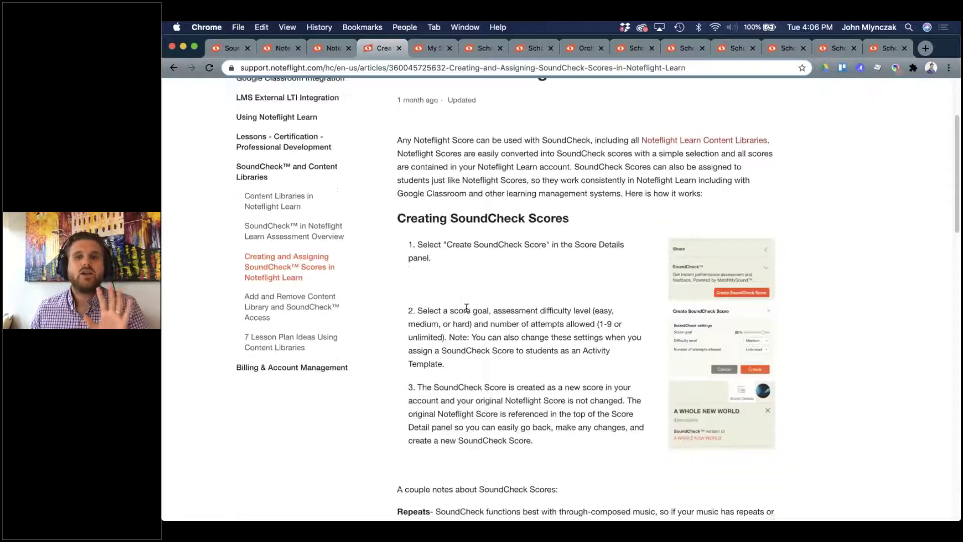
scroll(466, 308, "down", 5)
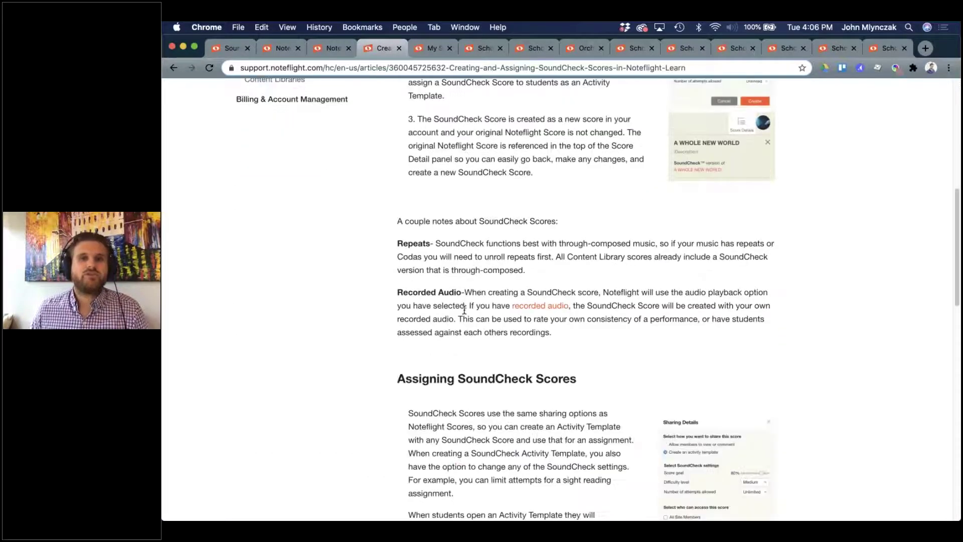
scroll(461, 311, "down", 4)
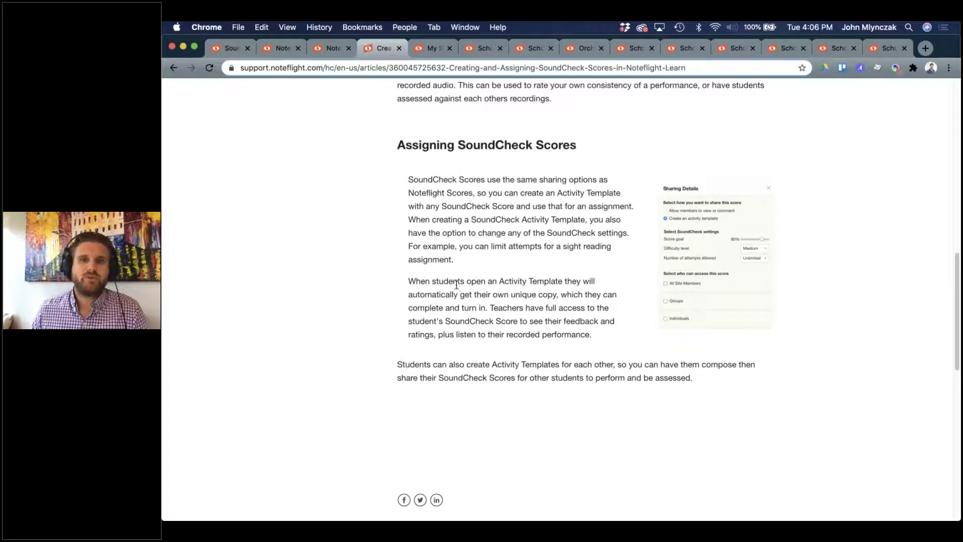
scroll(456, 288, "up", 13)
left_click(291, 427)
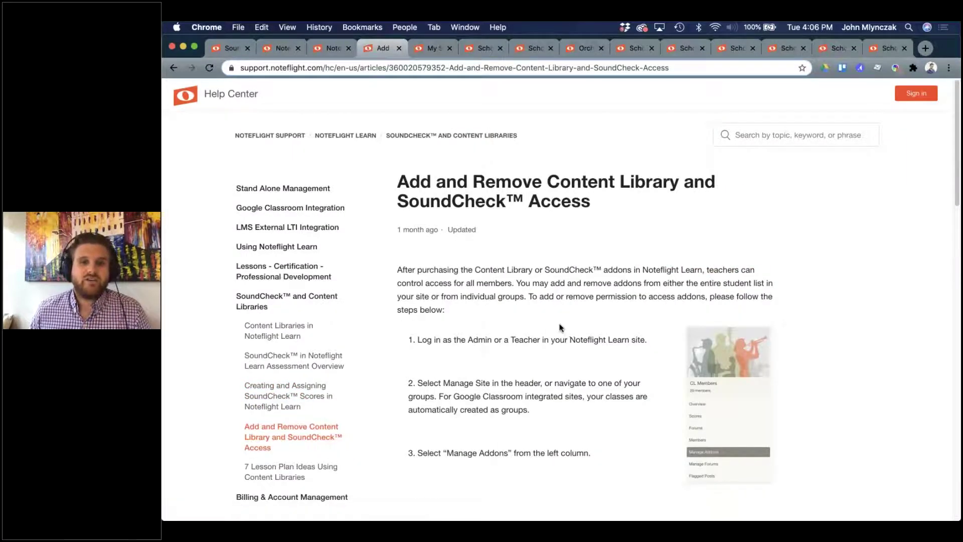
scroll(556, 326, "down", 5)
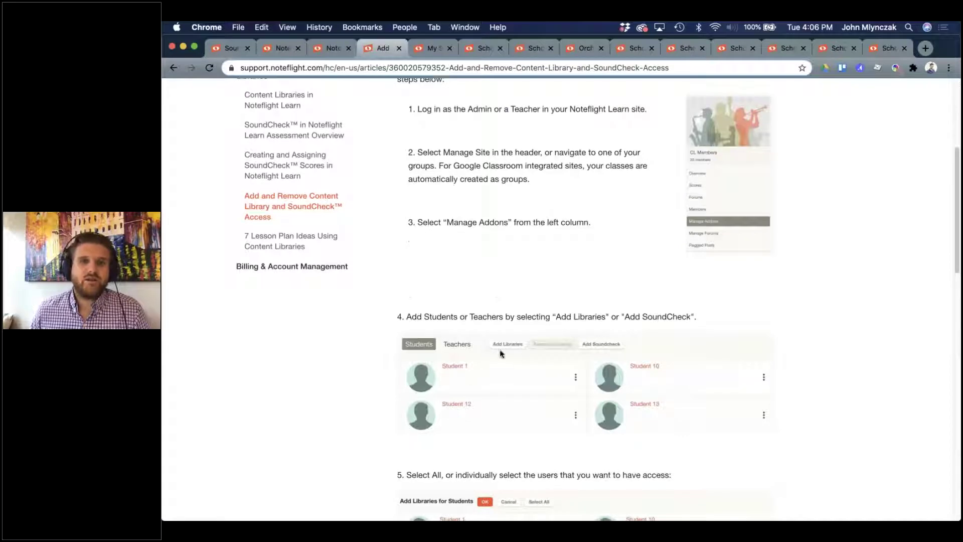
scroll(478, 348, "down", 1)
scroll(508, 351, "up", 3)
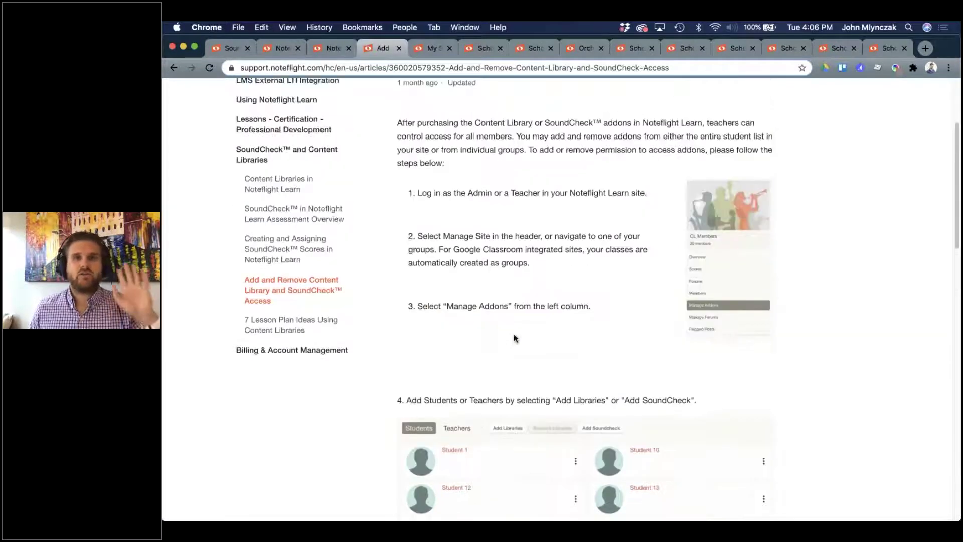
Return to My Scores and inspect the school-demo part of the site address.
left_click(431, 49)
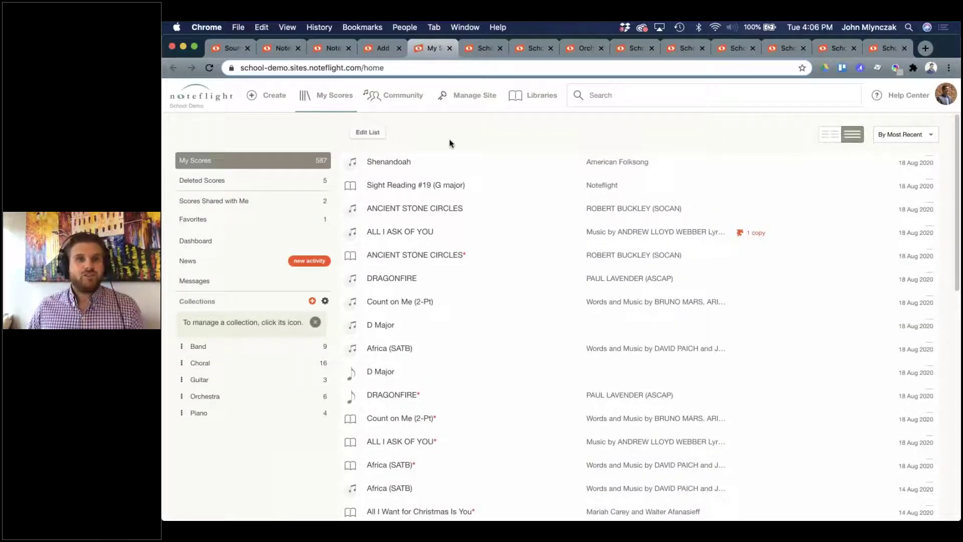
left_click(286, 69)
left_click(315, 69)
left_click_drag(314, 68, 265, 67)
left_click(336, 68)
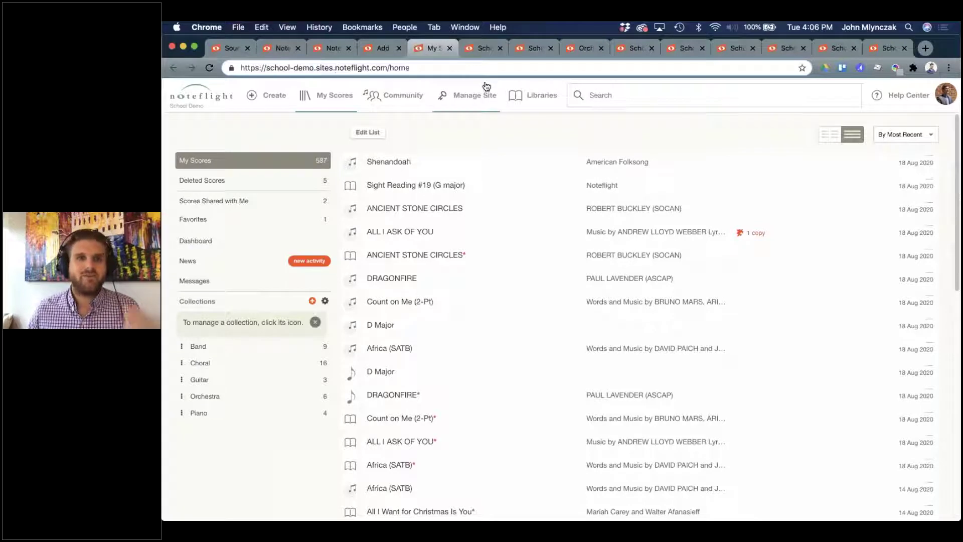
left_click(462, 71)
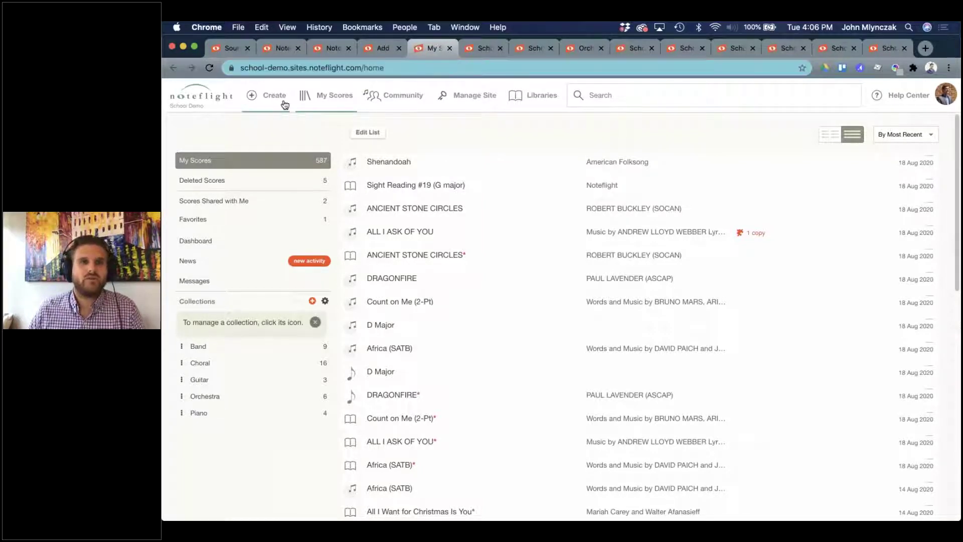
Create a new score from a blank Treble Clef sheet.
left_click(569, 209)
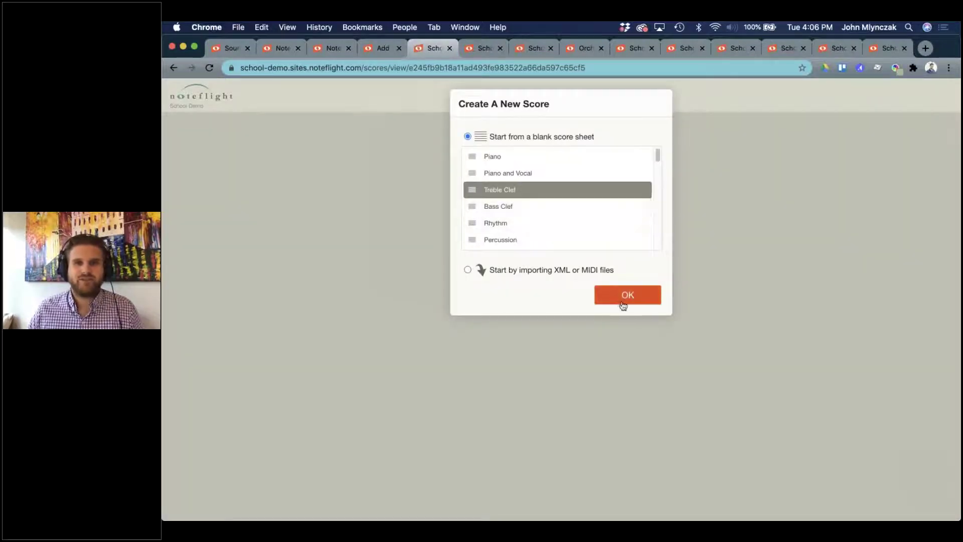
left_click(621, 297)
left_click(558, 197)
Title the score 'No Plan' and choose Eb for a three-flat key signature.
type("No Plan")
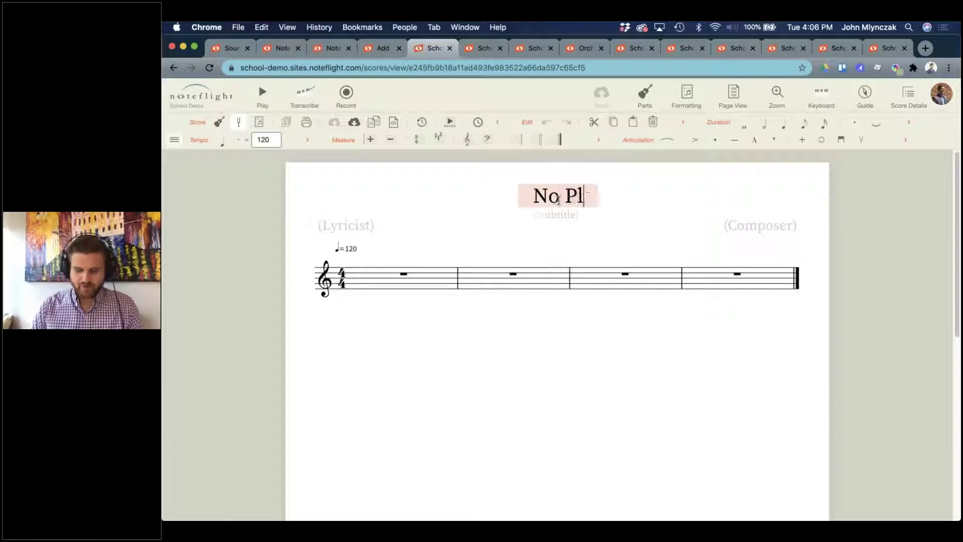
left_click(505, 472)
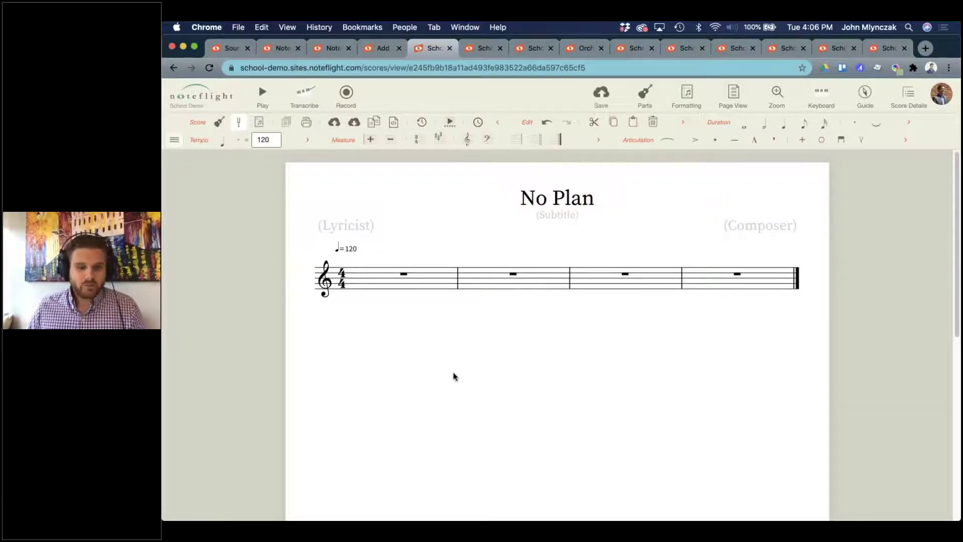
left_click(433, 281)
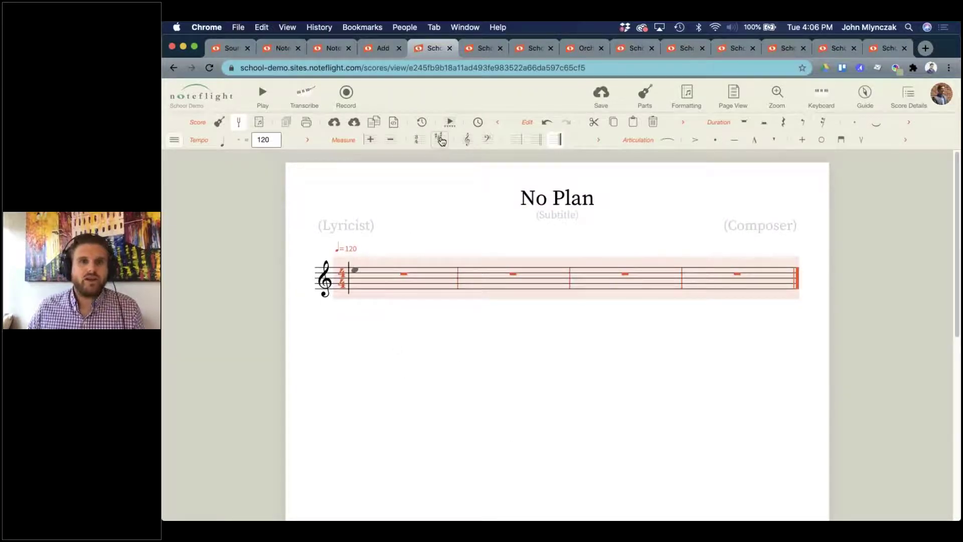
left_click(439, 139)
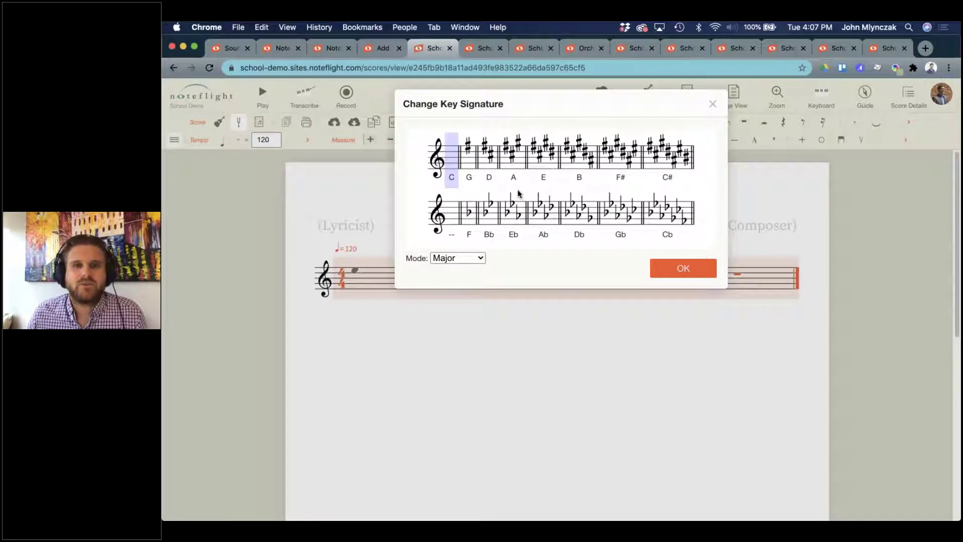
left_click(514, 224)
left_click(686, 270)
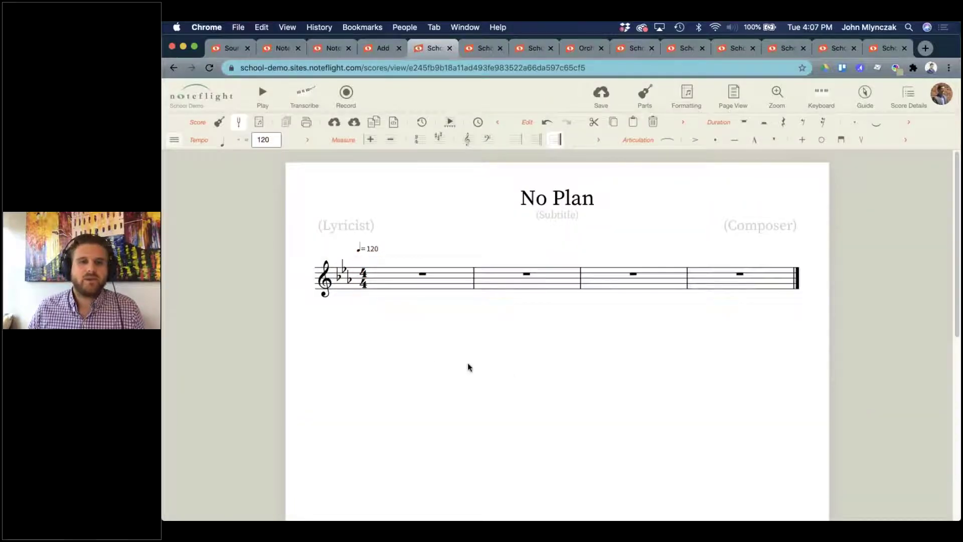
Place a quarter-note E-flat on the bottom line at the start of measure 1.
left_click(382, 288)
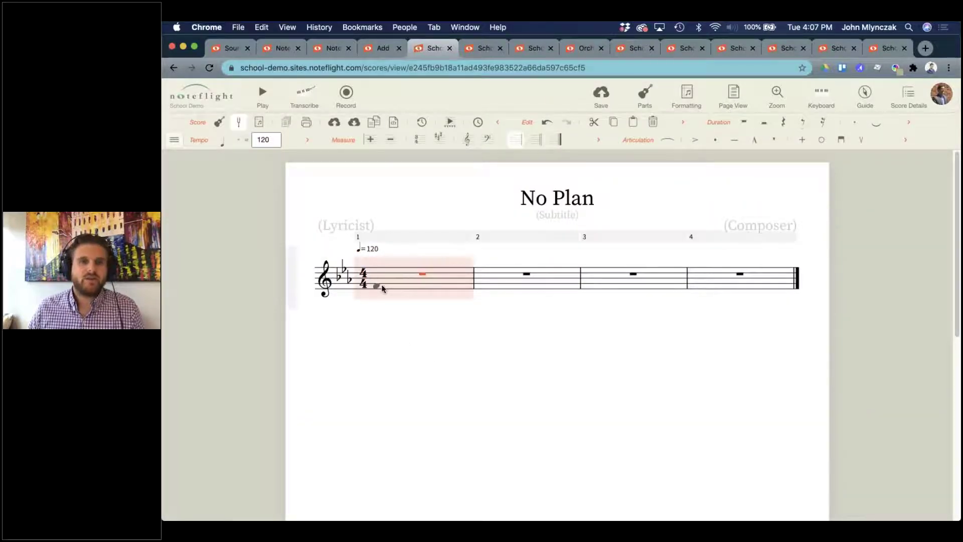
left_click(382, 288)
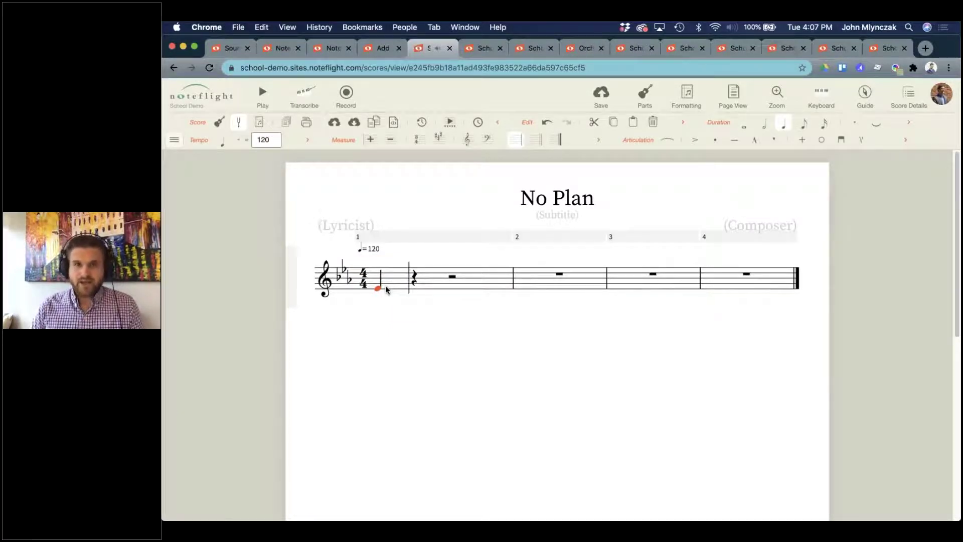
key("super+space")
Launch Audio MIDI Setup, set MacBook Pro Speakers as the sound output, and close the window.
type("audio")
key("Return")
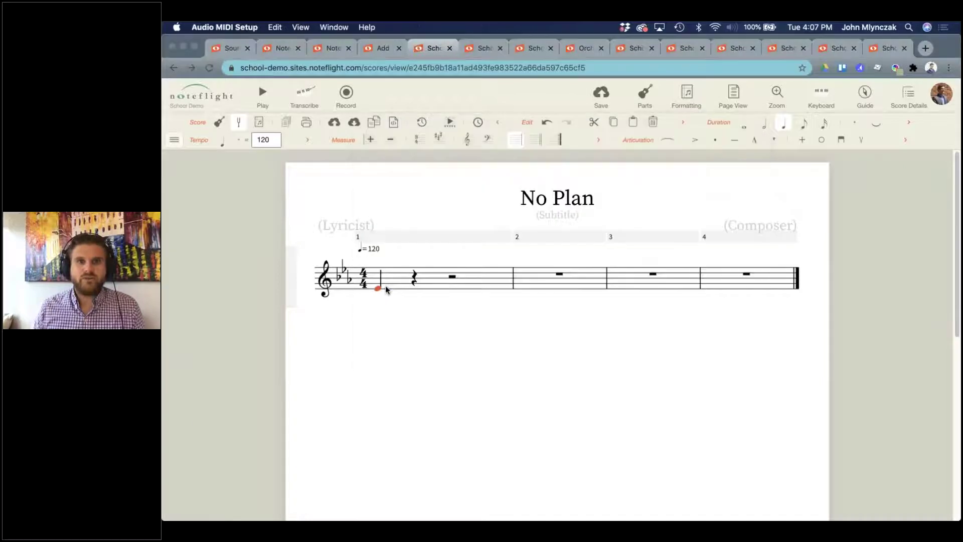
left_click(629, 140)
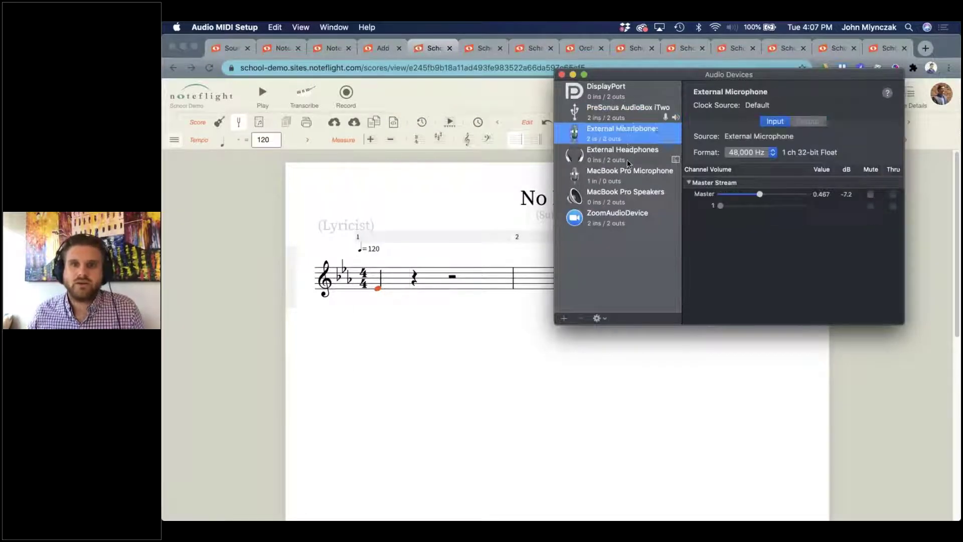
left_click(627, 161)
left_click(623, 177)
left_click(618, 196)
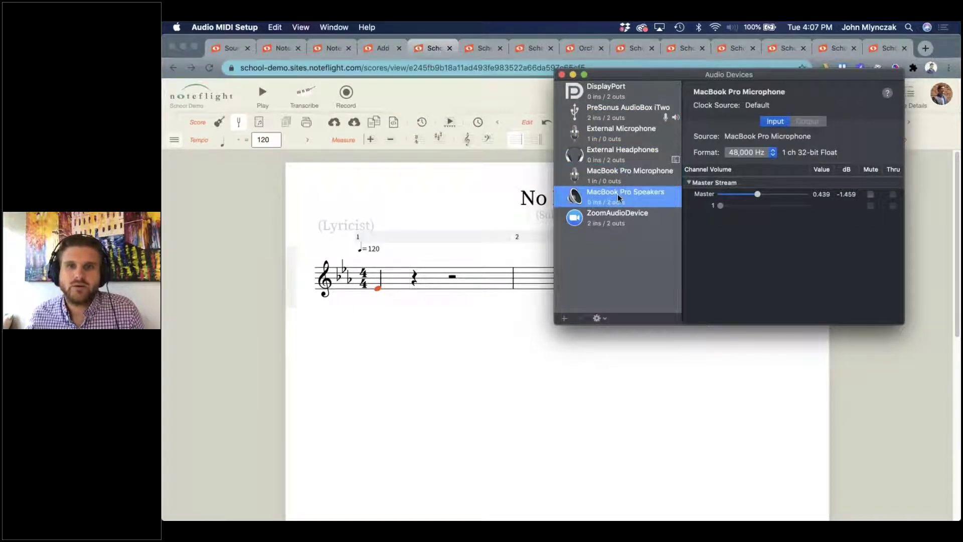
right_click(619, 197)
left_click(651, 239)
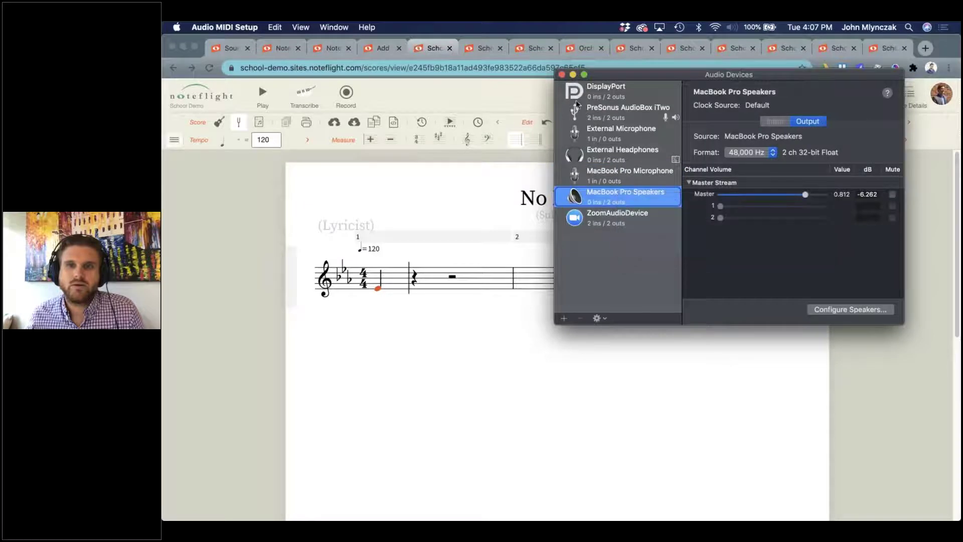
left_click(561, 75)
key("XF86AudioRaiseVolume")
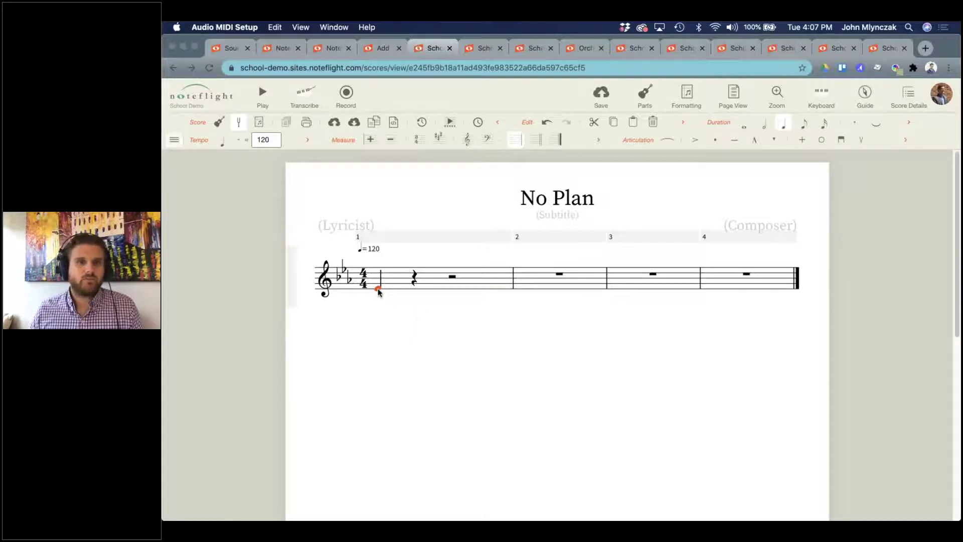
Complete measure 1 with a dotted quarter, an eighth, and two quarter notes ending on E-flat.
left_click(390, 299)
key("period")
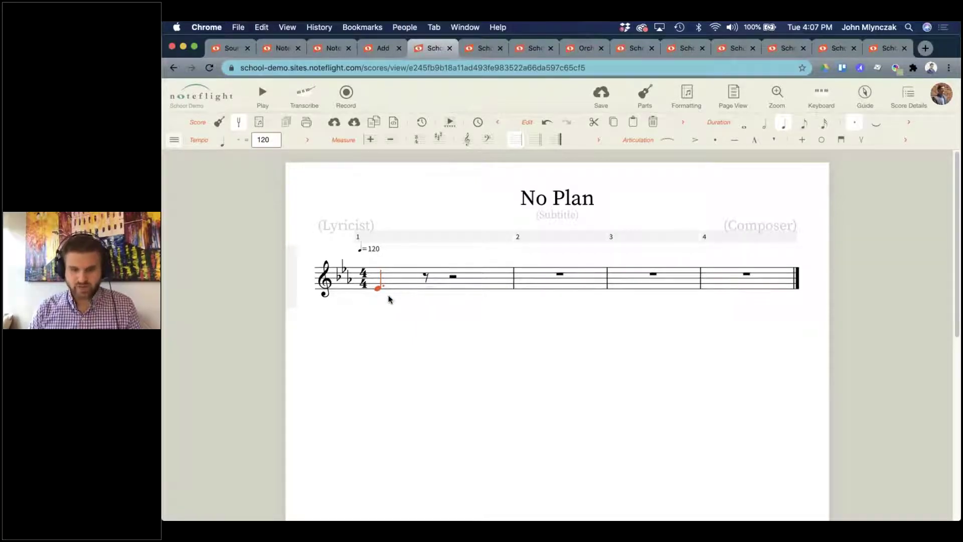
key("Right")
key("f")
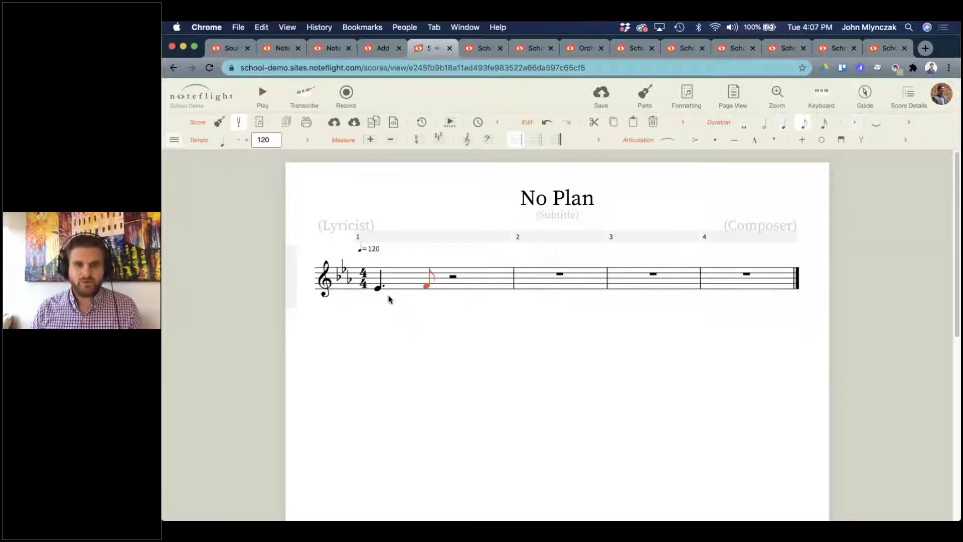
key("a")
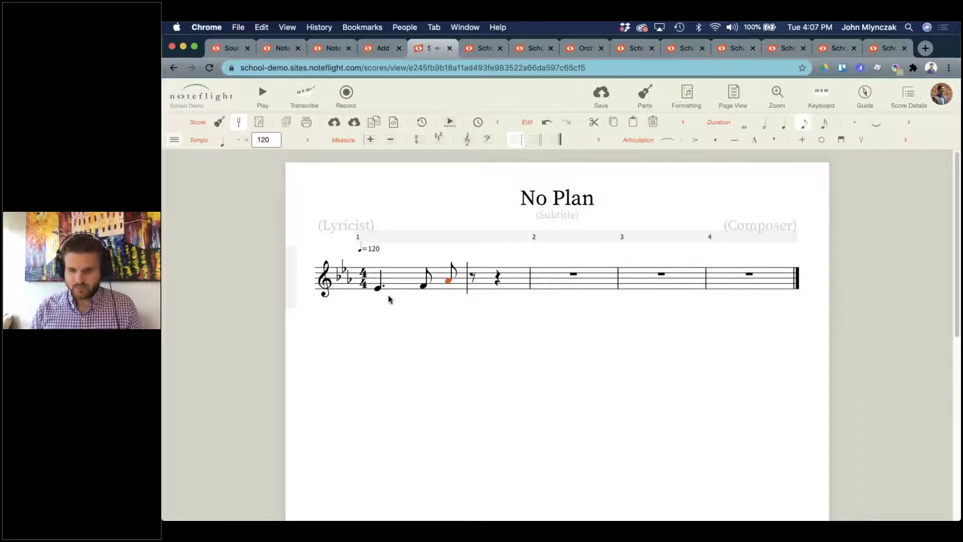
key("5")
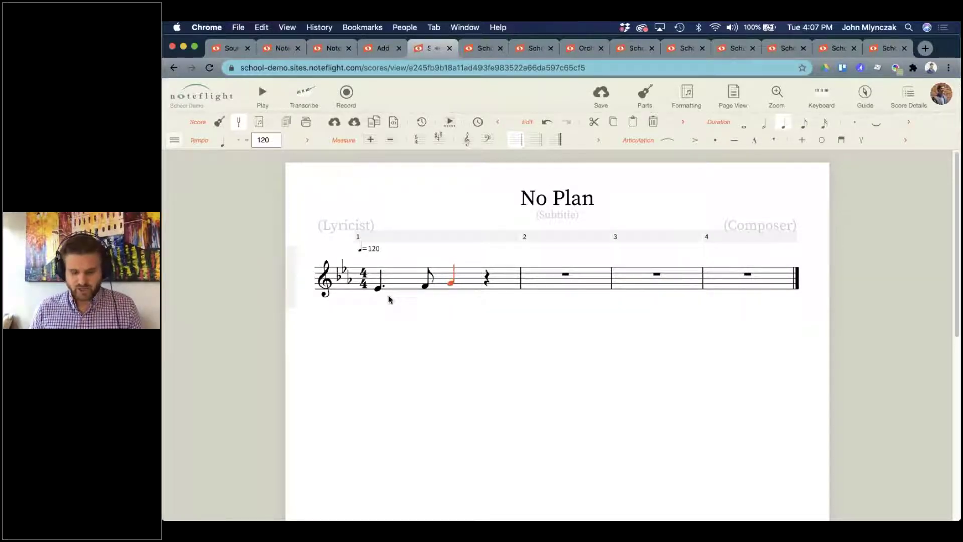
key("e")
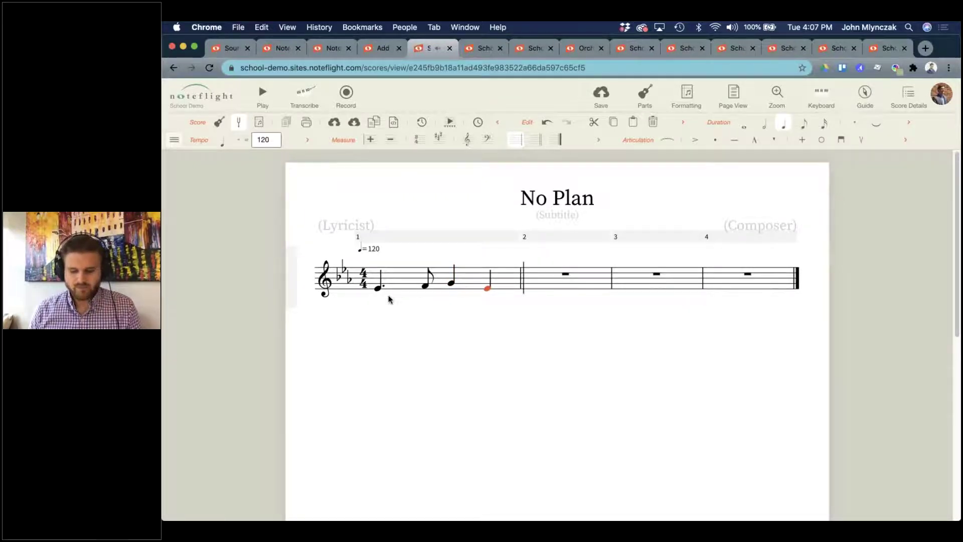
Fill measure 2 with rising sixteenths C, D, E, F, eighths G and A, then a quarter.
key("c")
key("shift+Up")
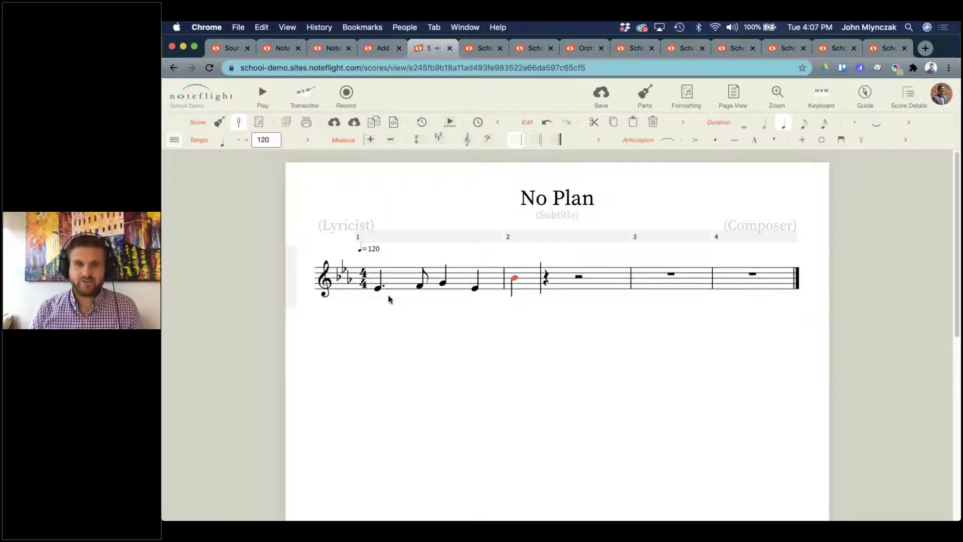
key("3")
key("c")
key("d")
key("e")
key("f")
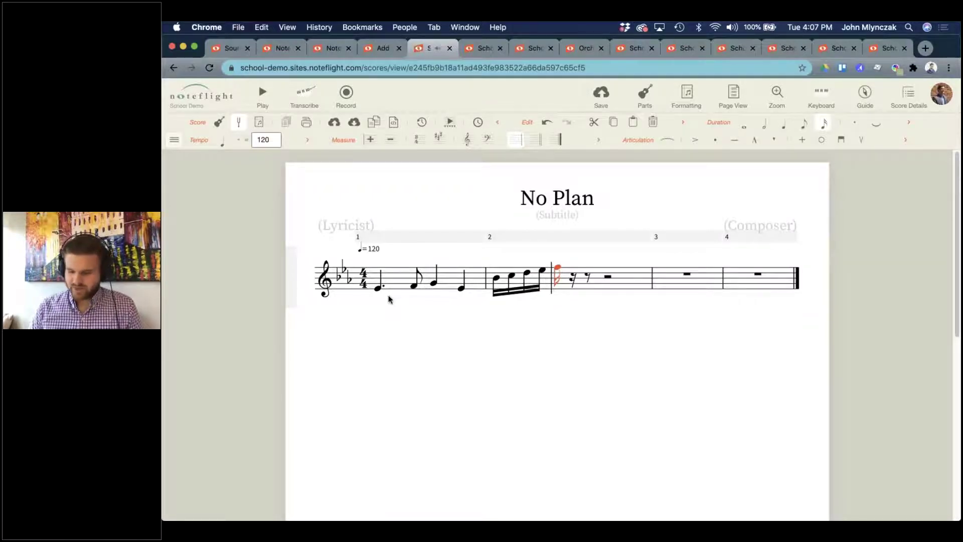
key("4")
key("g")
key("a")
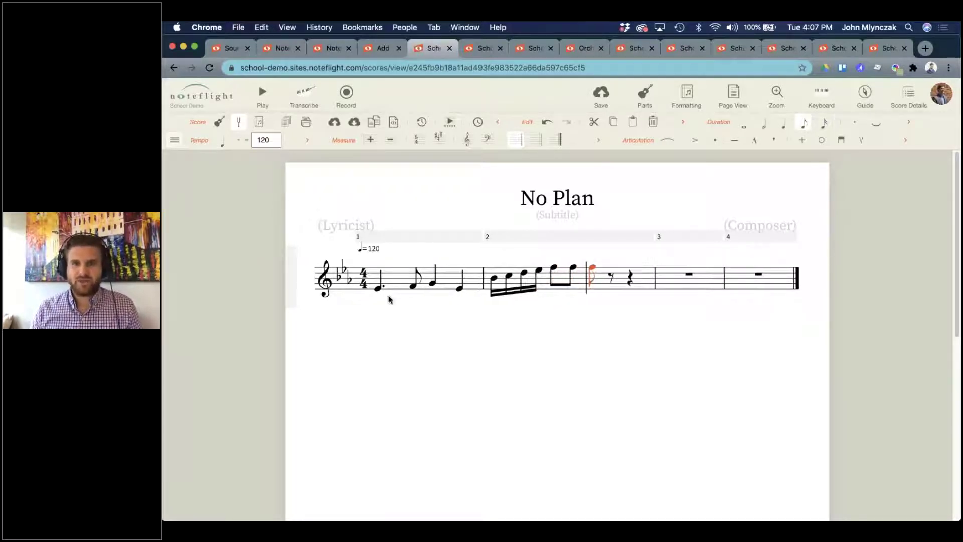
key("5")
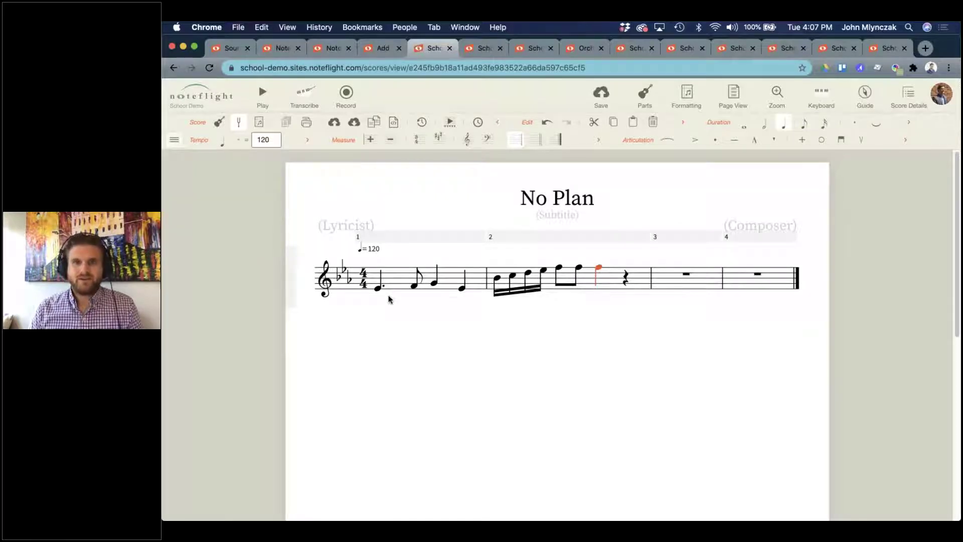
Check the measure 2 eighths and select all of measure 1 for copying.
left_click(662, 273)
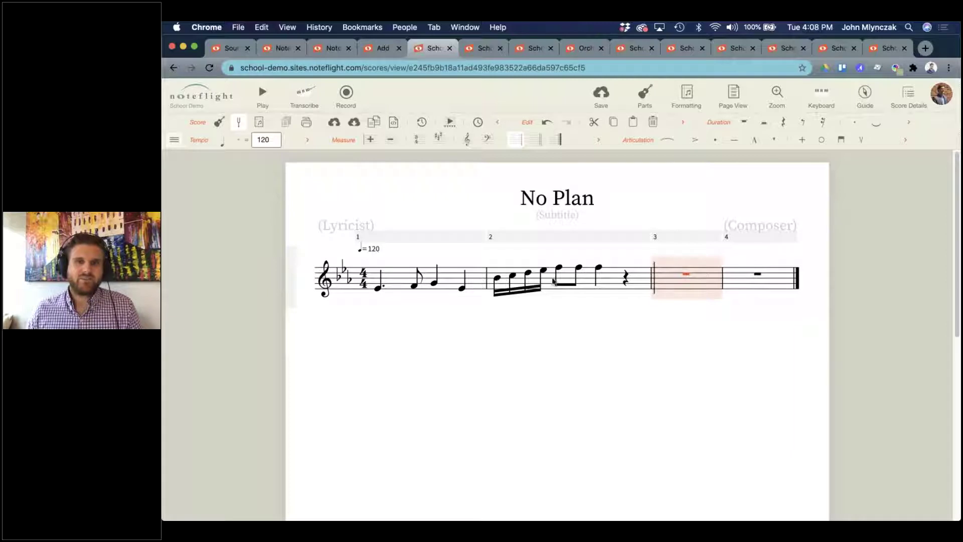
left_click(559, 269)
left_click(578, 269)
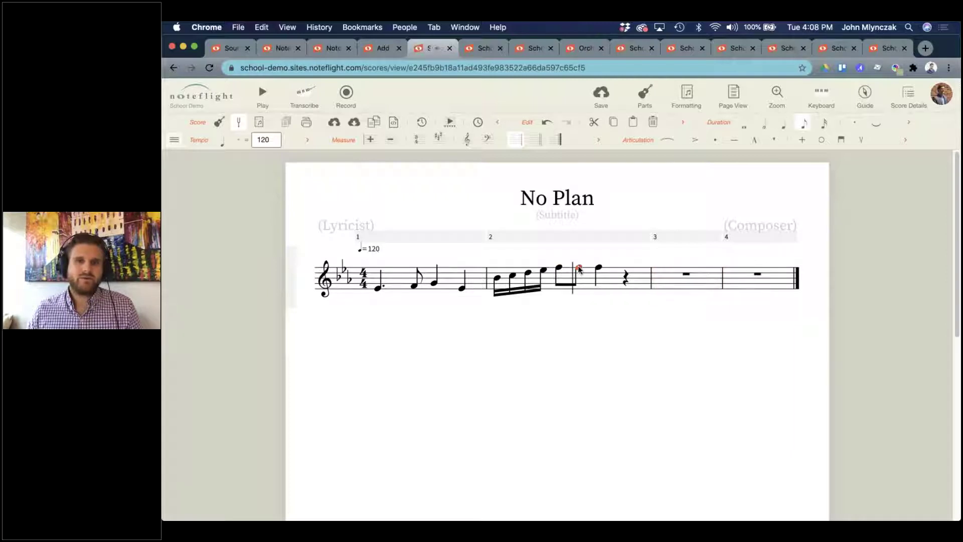
key("Right")
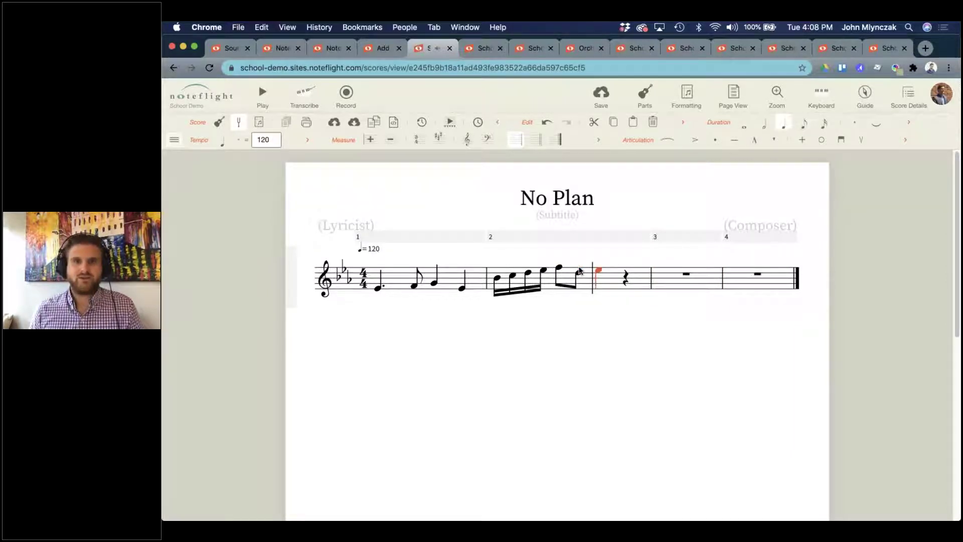
left_click(402, 287)
Paste measure 1 into measure 3 and raise each of its four notes.
left_click(680, 281)
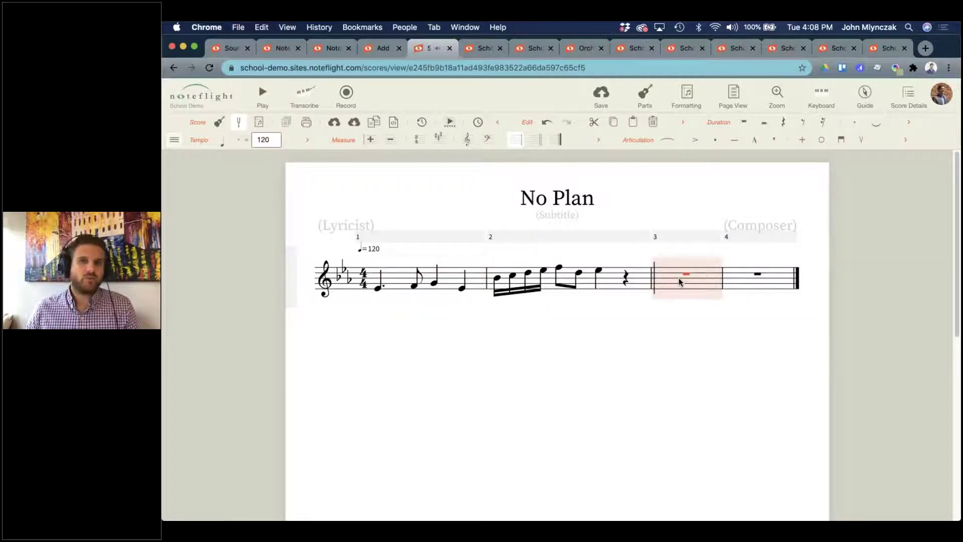
key("super+v")
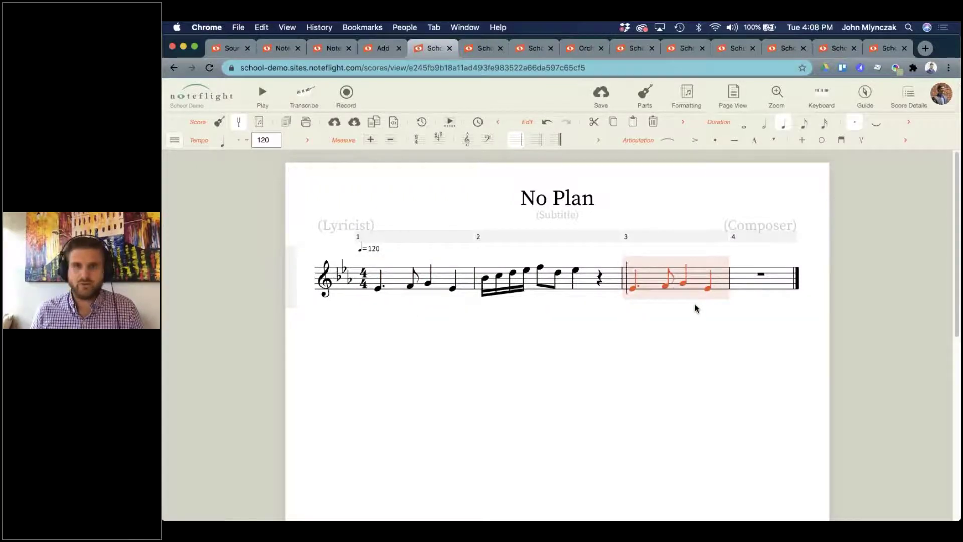
left_click(678, 335)
left_click(634, 288)
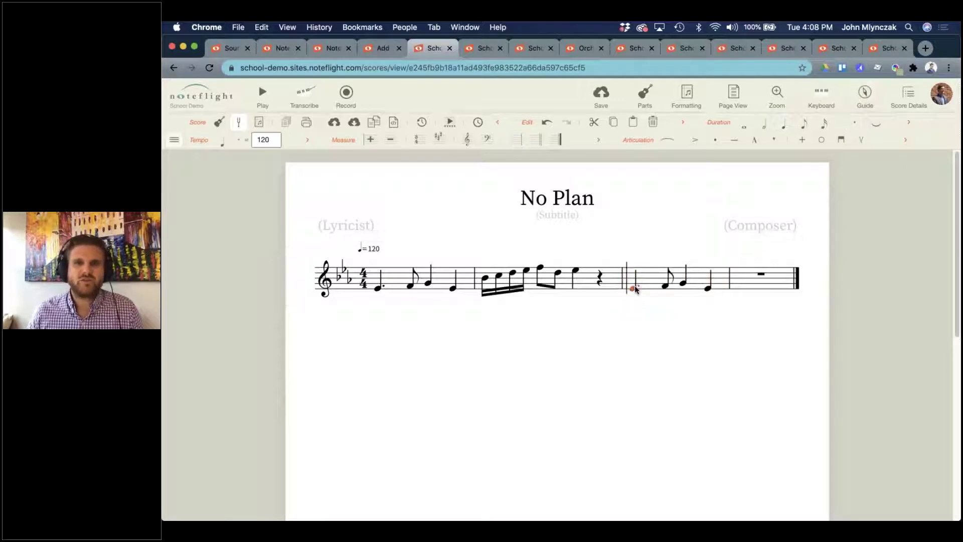
key("Up")
key("Up")
key("Up")
key("Up")
key("Up")
key("Up")
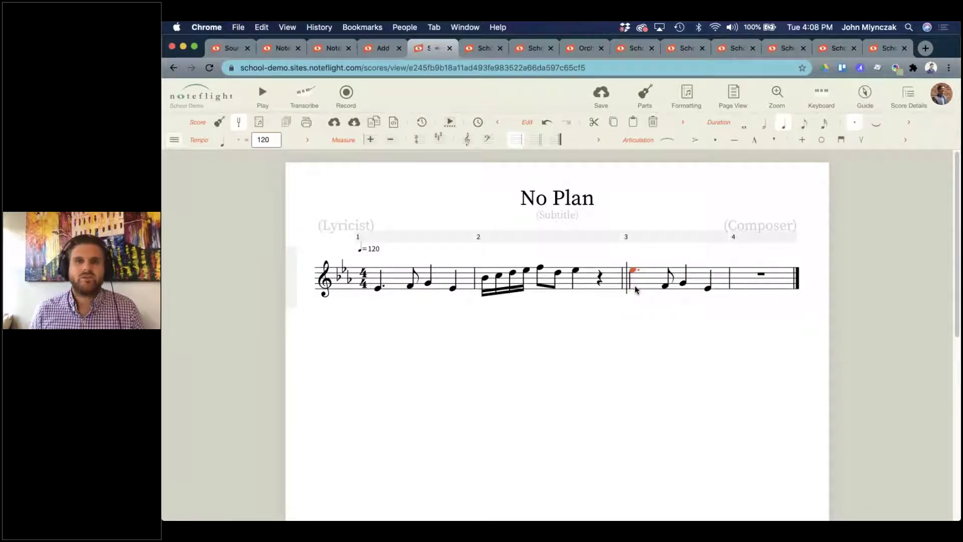
key("Right")
key("Up")
key("Up")
key("Up")
key("Up")
key("Right")
key("Up")
key("Up")
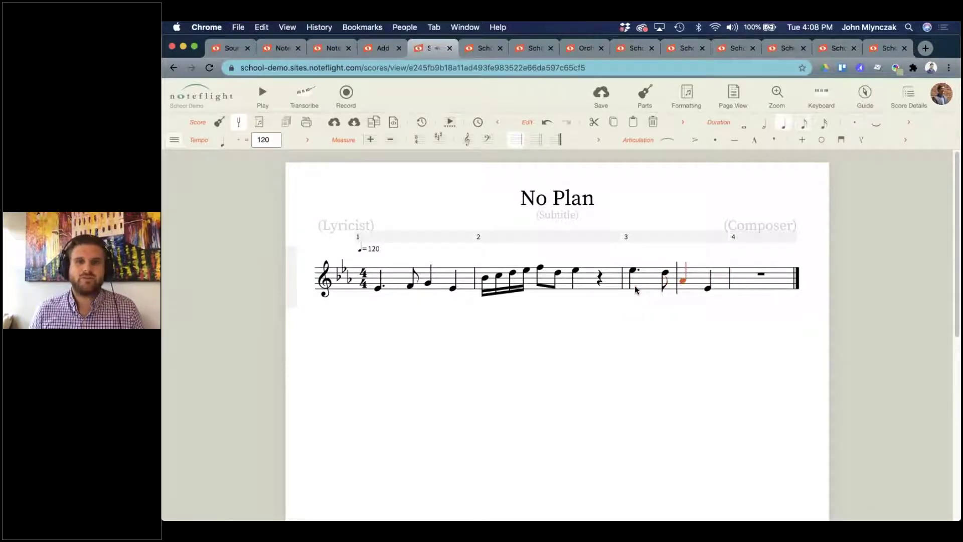
key("Right")
key("Up")
key("Up")
key("Up")
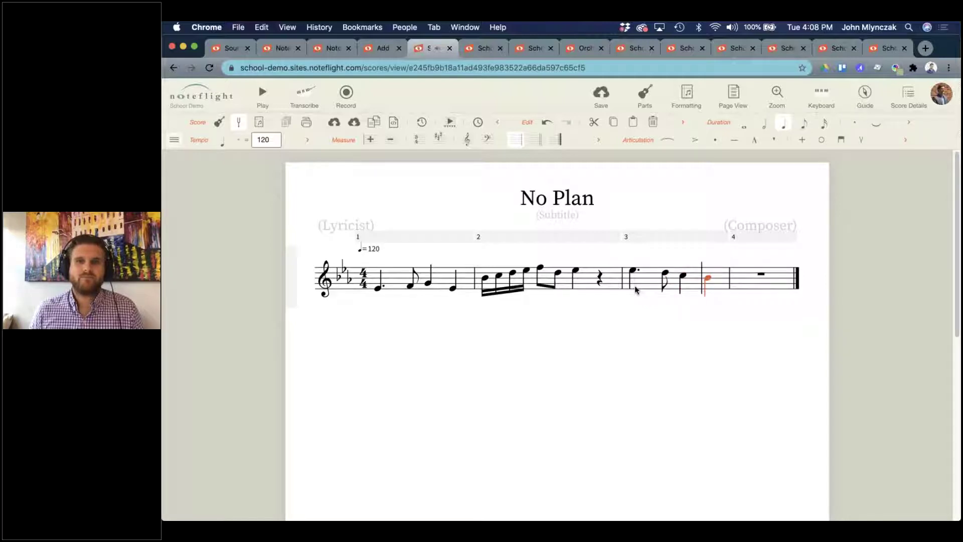
Copy measure 2 and paste it into measure 4.
left_click(586, 286)
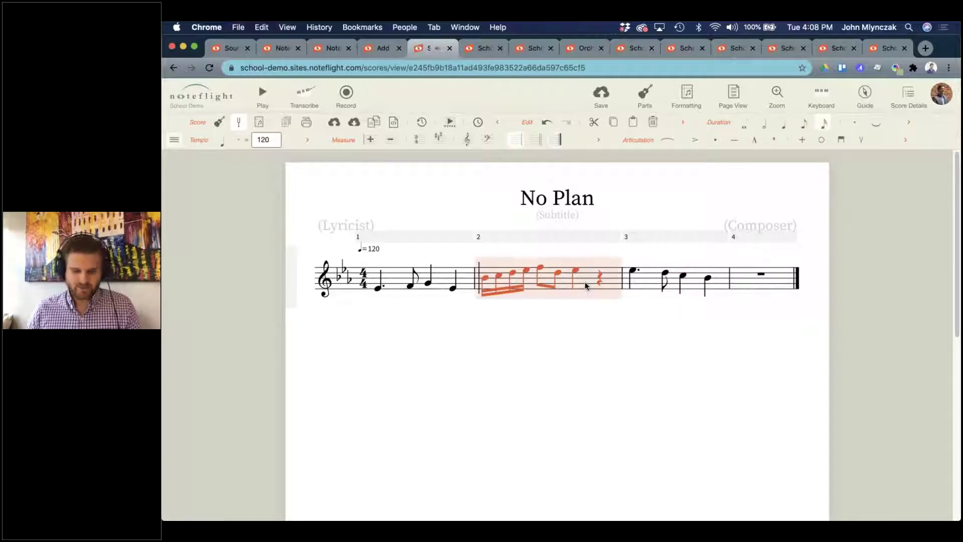
key("ctrl+c")
left_click(752, 284)
key("ctrl+v")
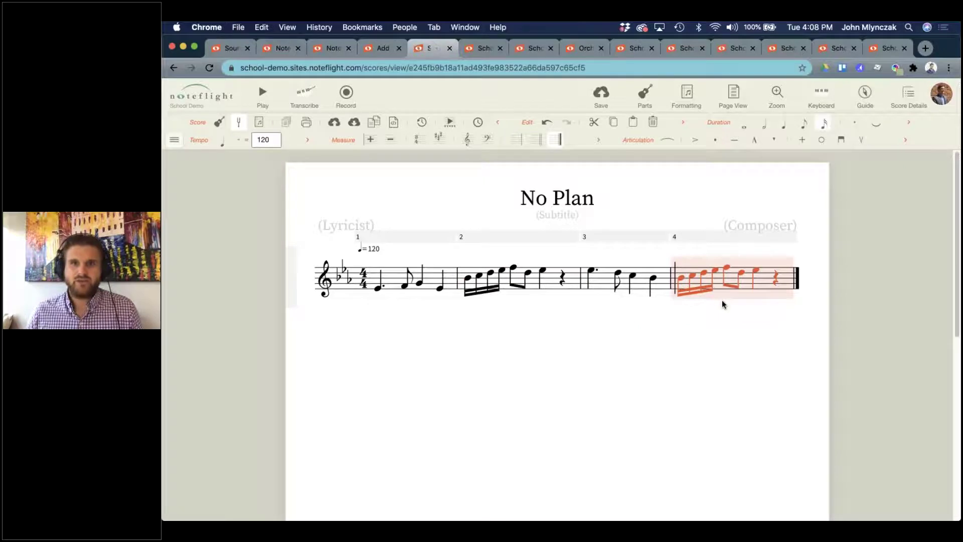
key("Escape")
Lower measure 4's four sixteenths, two eighths and quarter note.
left_click(680, 279)
key("Down")
key("Down")
key("Right")
key("Down")
key("Down")
key("Down")
key("Down")
key("Right")
key("Down")
key("Down")
key("Down")
key("Down")
key("Down")
key("Right")
key("Down")
key("Down")
key("Down")
key("Down")
key("Down")
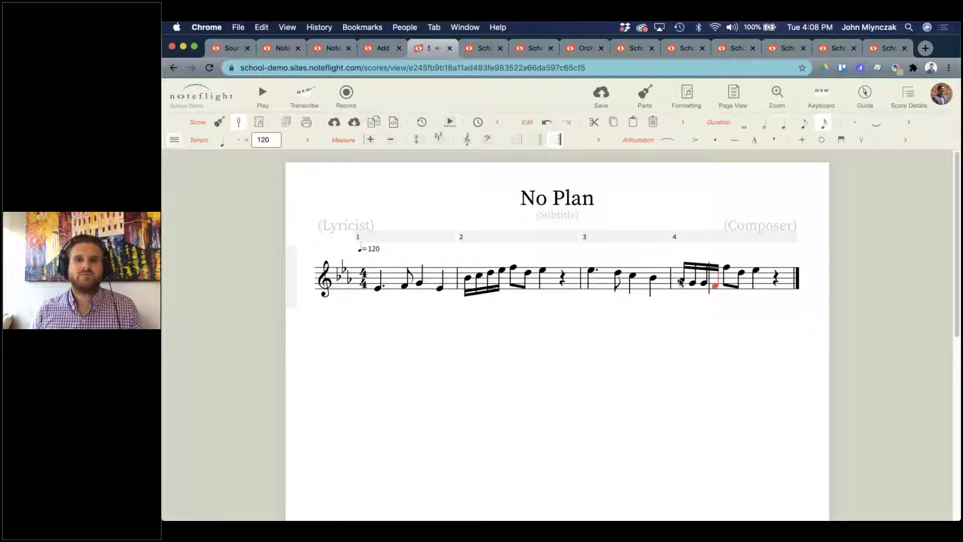
key("Right")
key("Right")
key("Down")
key("Down")
key("Down")
key("Down")
key("Down")
key("Down")
key("Down")
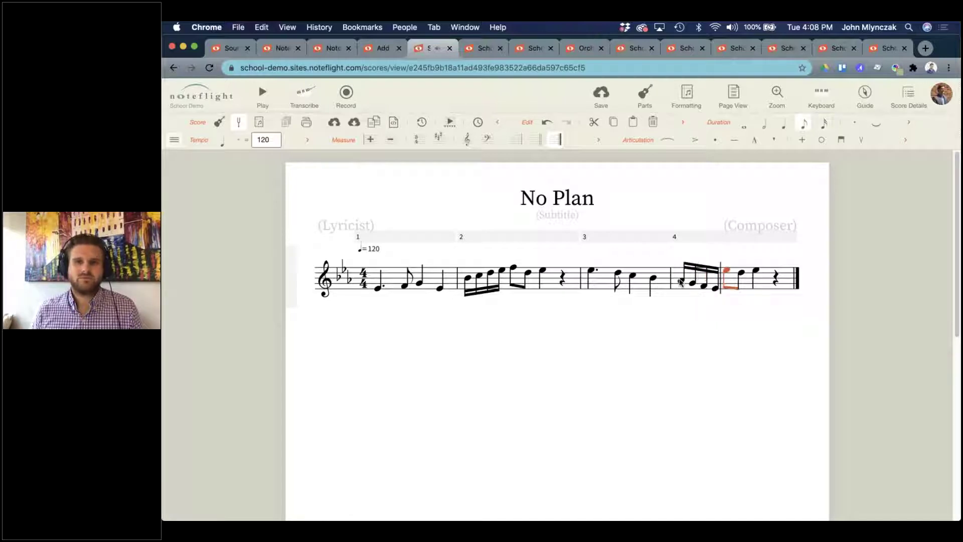
key("Right")
key("Down")
key("Down")
key("Down")
key("Down")
key("Down")
key("Down")
key("Down")
key("Down")
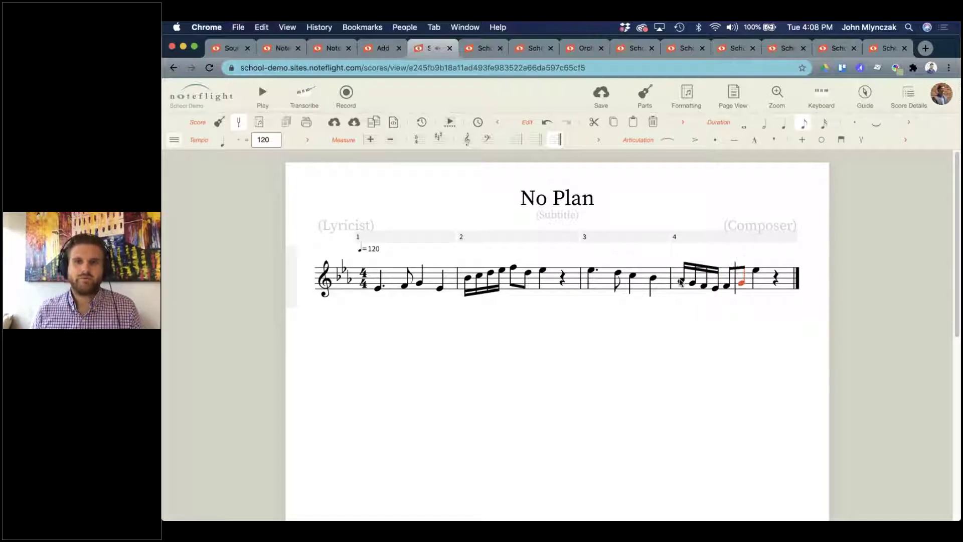
key("Right")
key("Down")
key("Down")
key("Down")
key("Down")
key("Down")
key("Down")
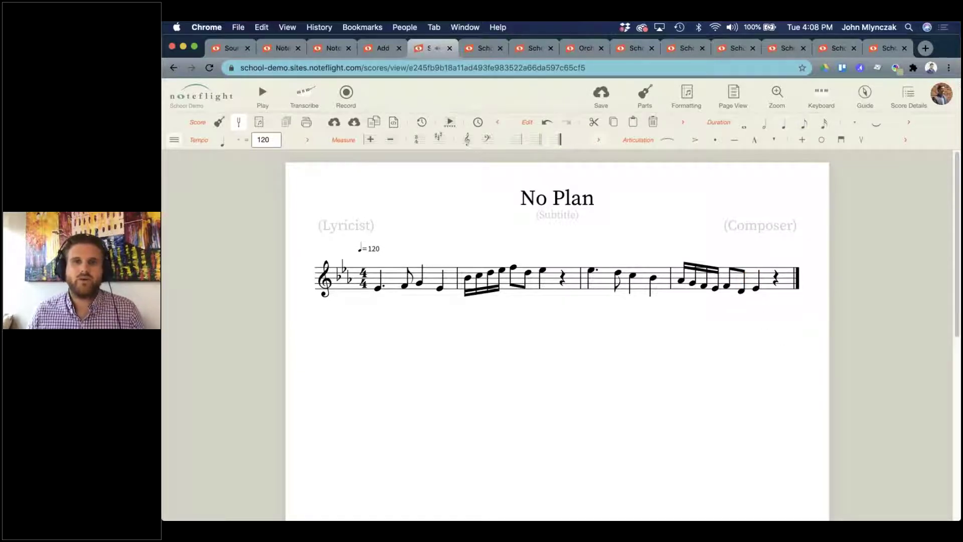
Save the score, then add a slur over the four sixteenths in measure 2.
left_click(602, 96)
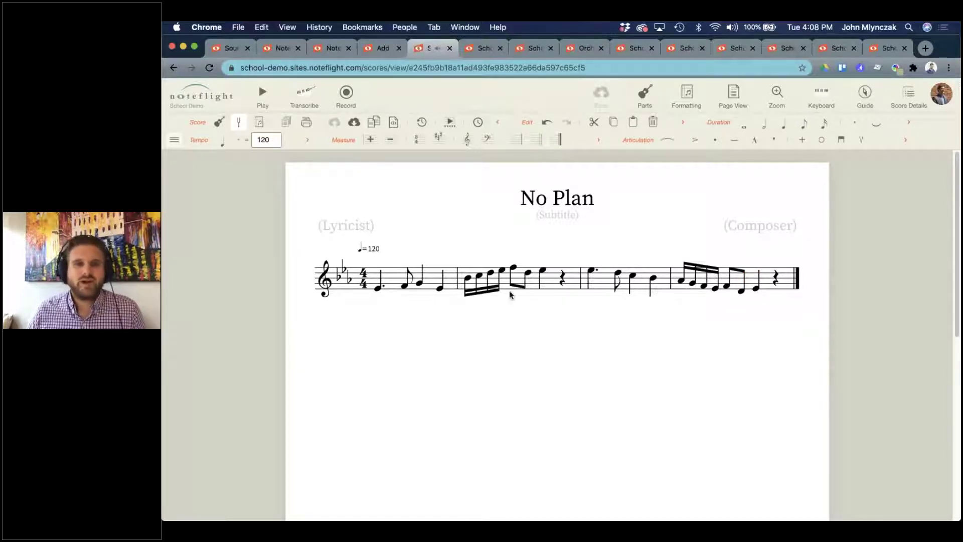
left_click(466, 279)
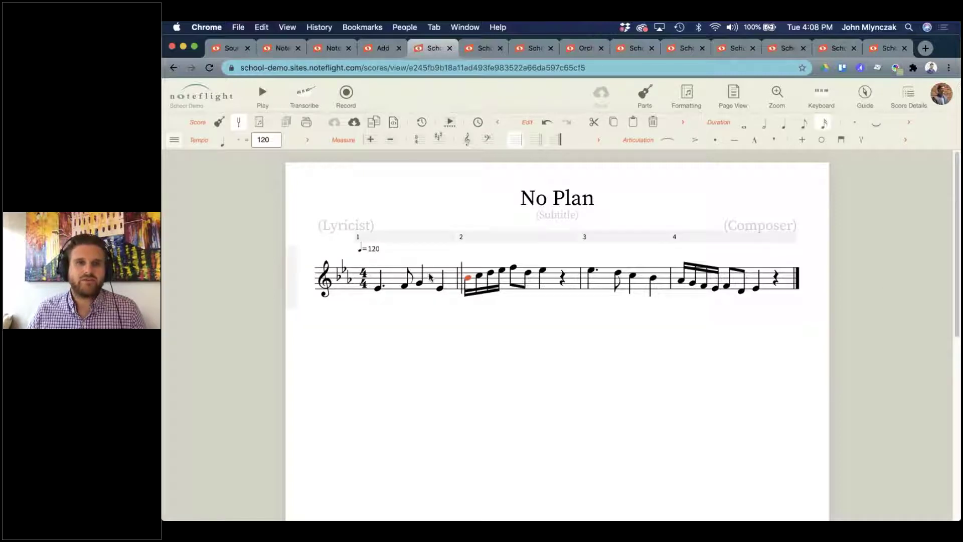
left_click(174, 139)
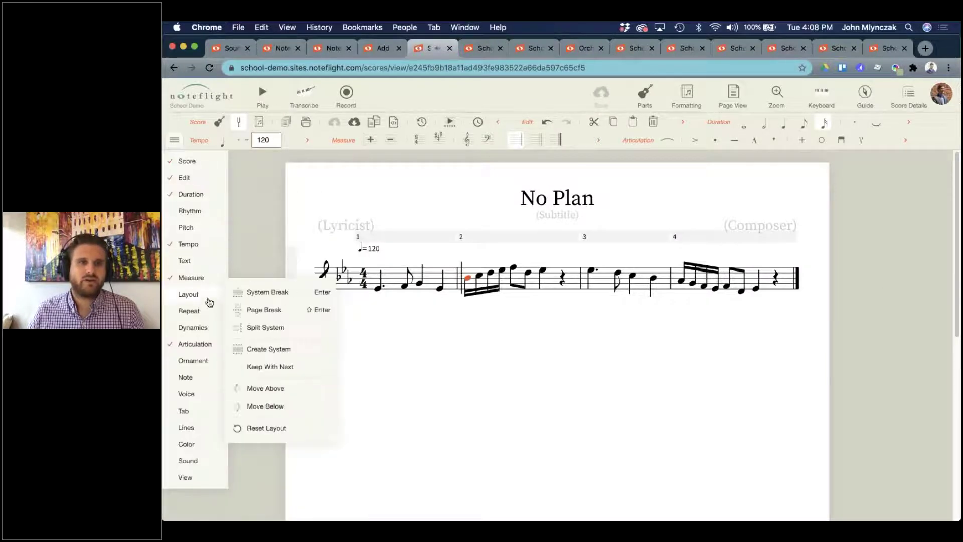
mouse_move(195, 345)
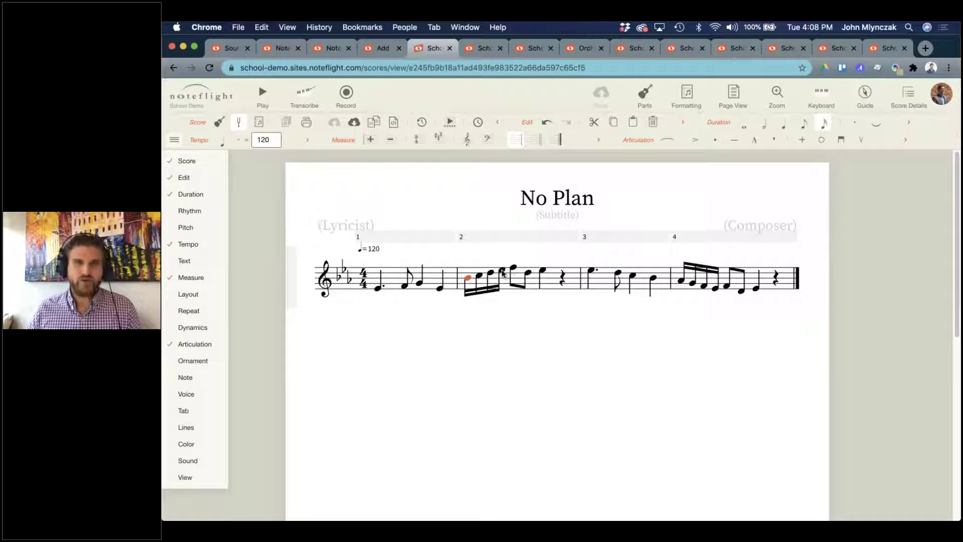
left_click(504, 270, "shift")
left_click(864, 98)
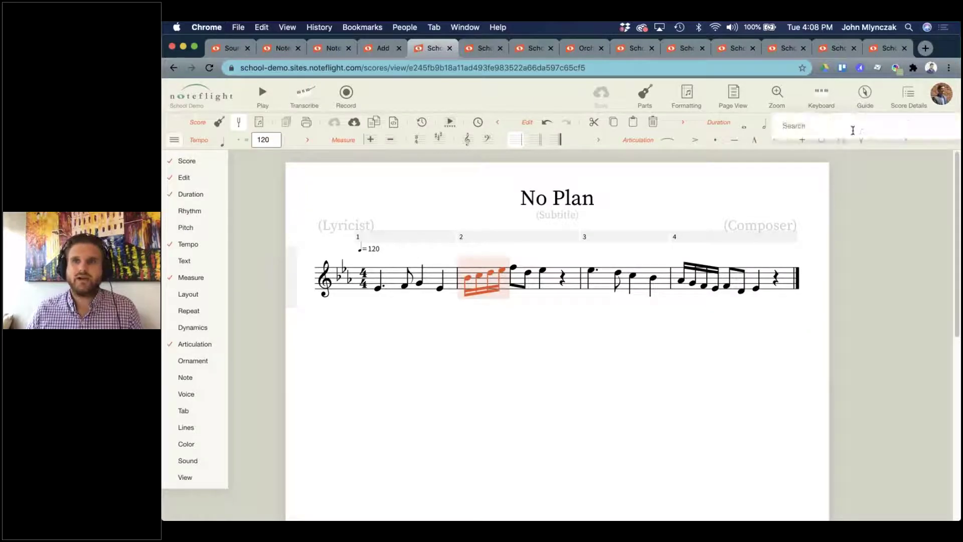
type("slu")
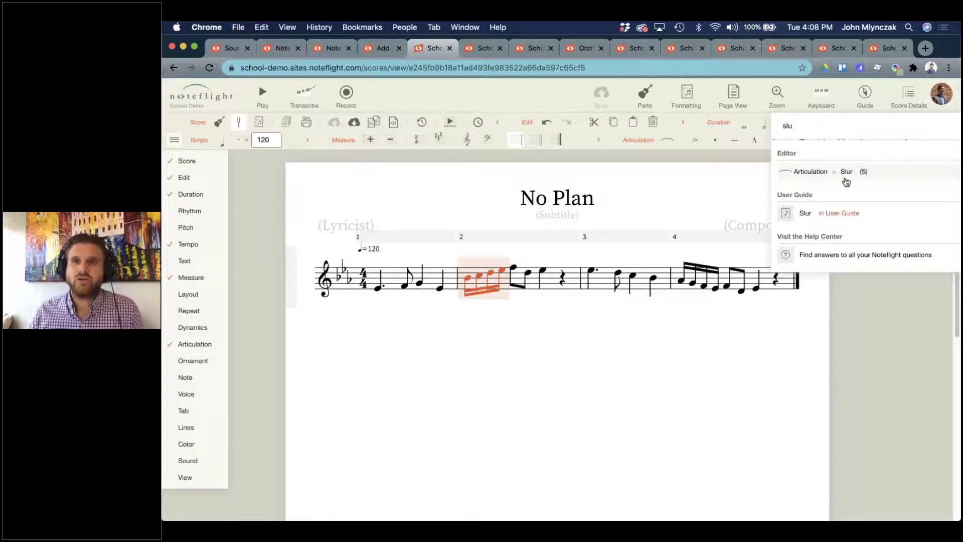
left_click(846, 172)
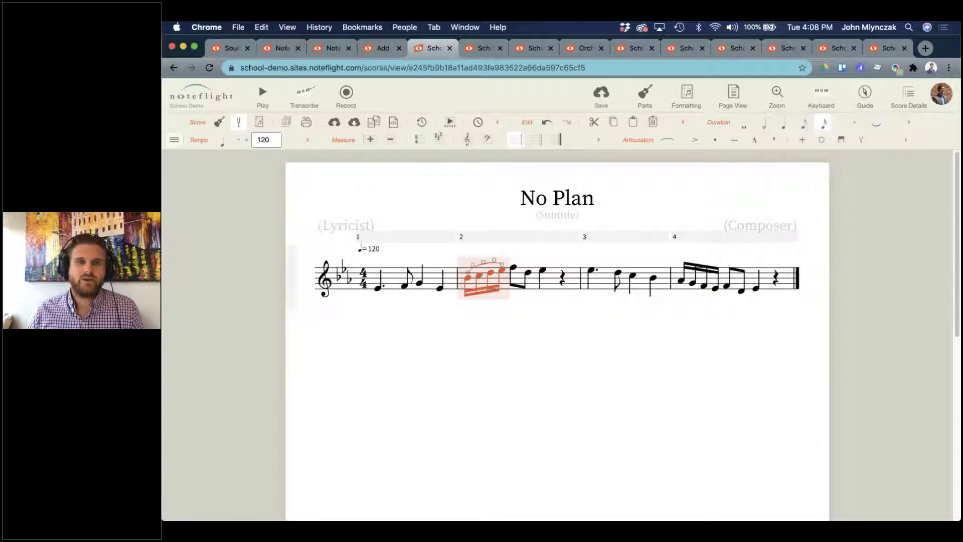
Select the four sixteenth notes in measure 4.
left_click(683, 376)
left_click(683, 282)
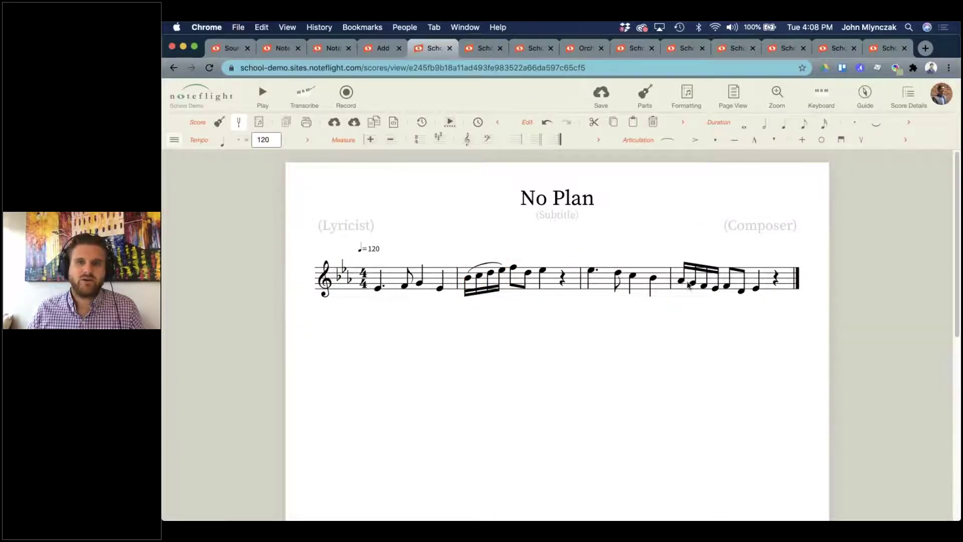
left_click(715, 291, "shift")
Slur measure 4's sixteenths with S and save the score.
key("s")
left_click(711, 319)
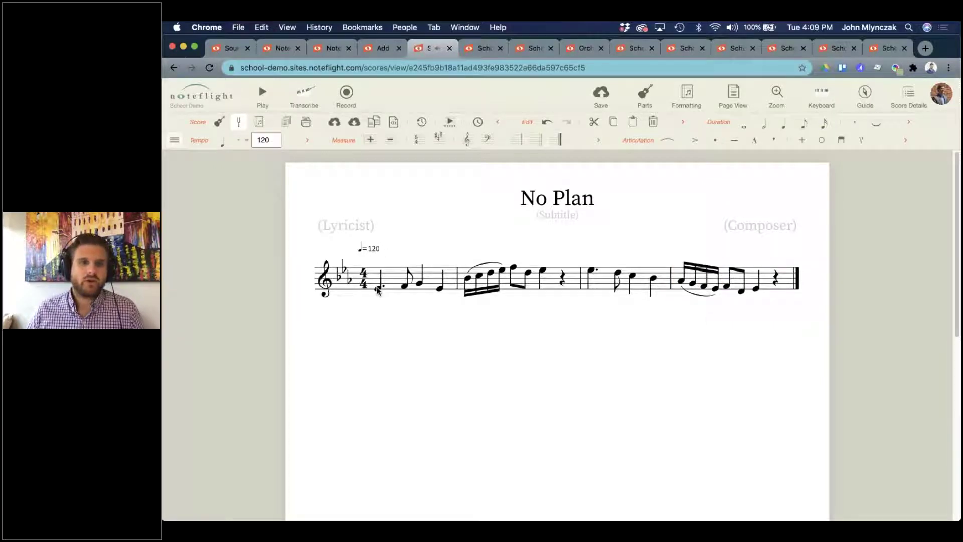
left_click(599, 95)
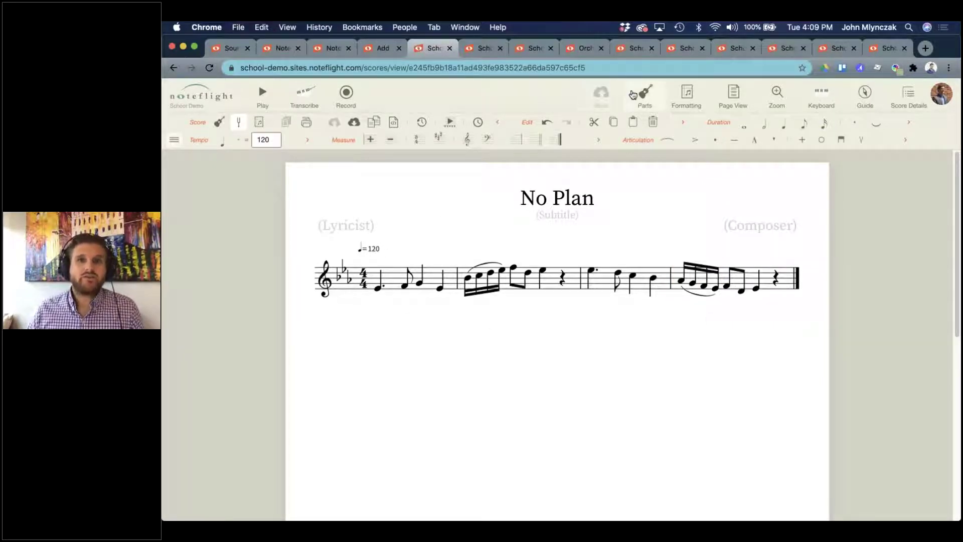
Change the Piano part's instrument to Trumpet in the Parts list.
left_click(657, 103)
left_click(893, 204)
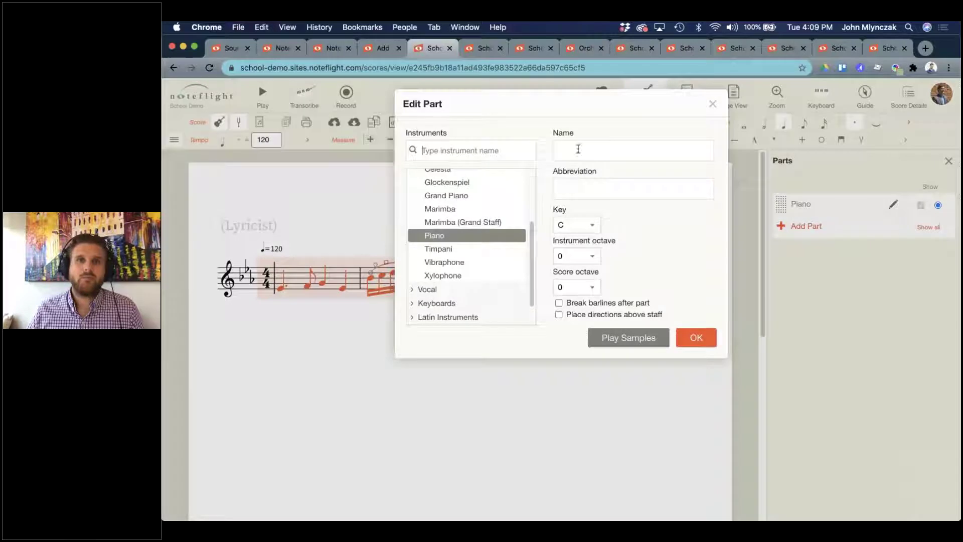
type("trump")
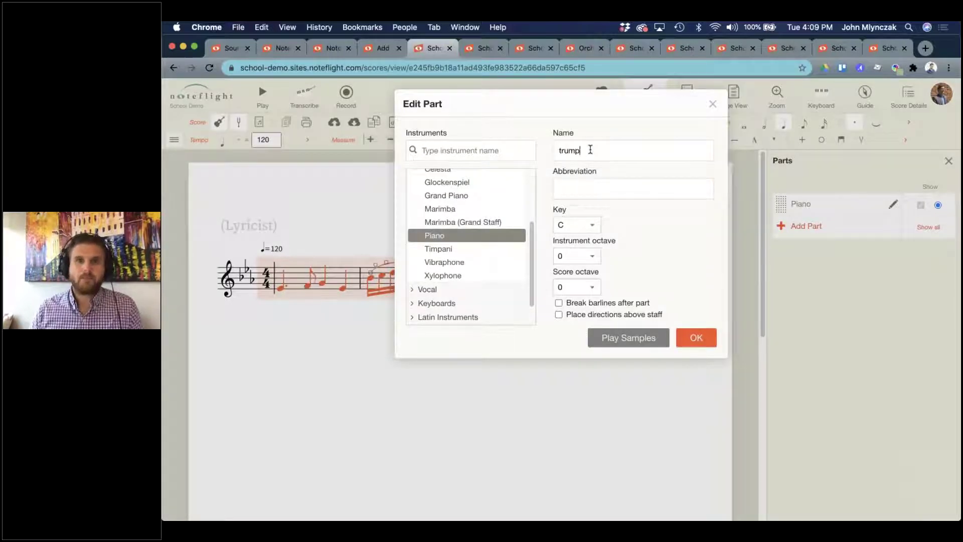
left_click(451, 150)
type("t")
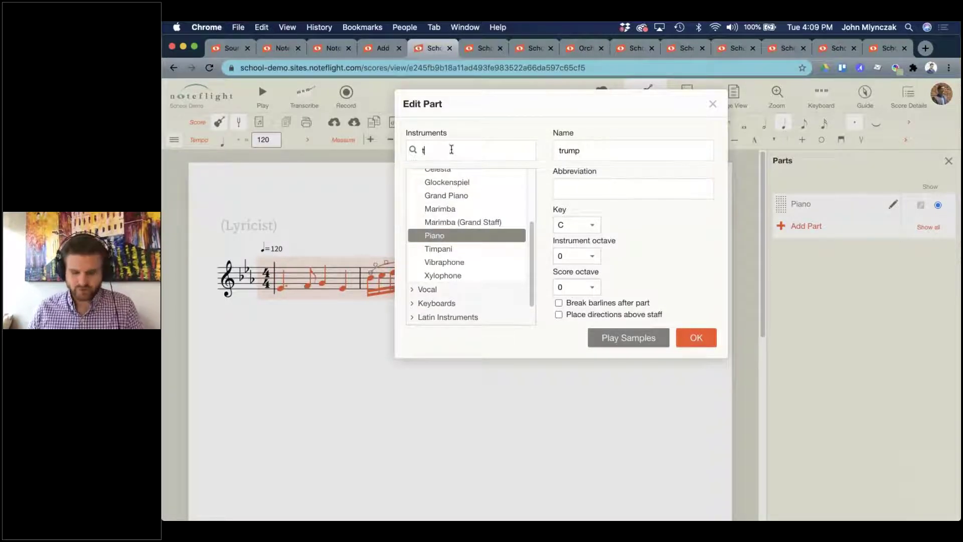
type("rum")
left_click(458, 178)
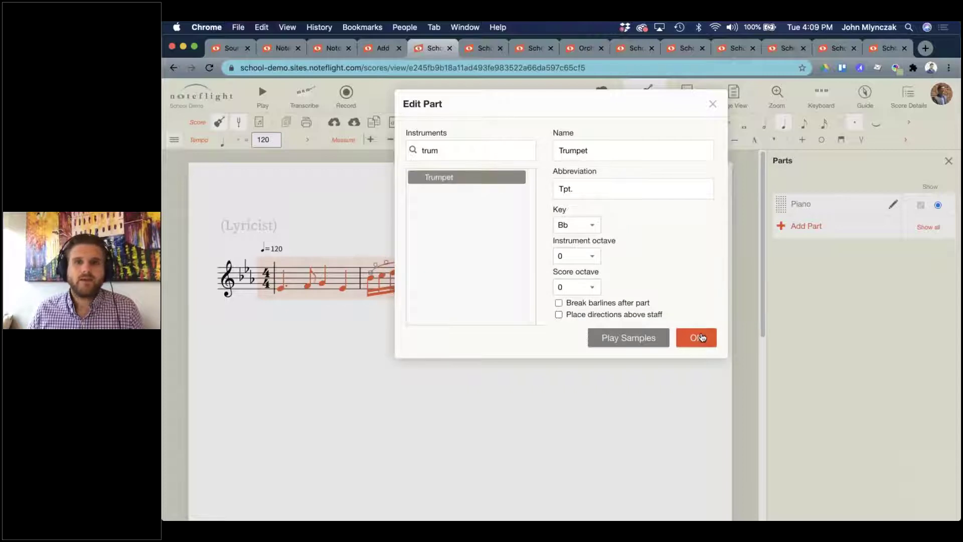
left_click(701, 338)
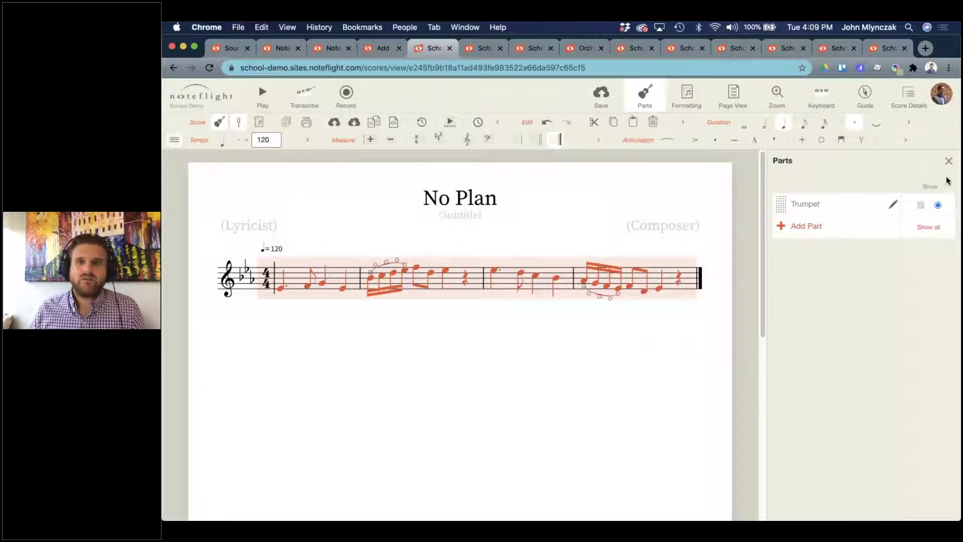
Save and turn Concert Pitch off so the trumpet shows written pitch.
left_click(601, 96)
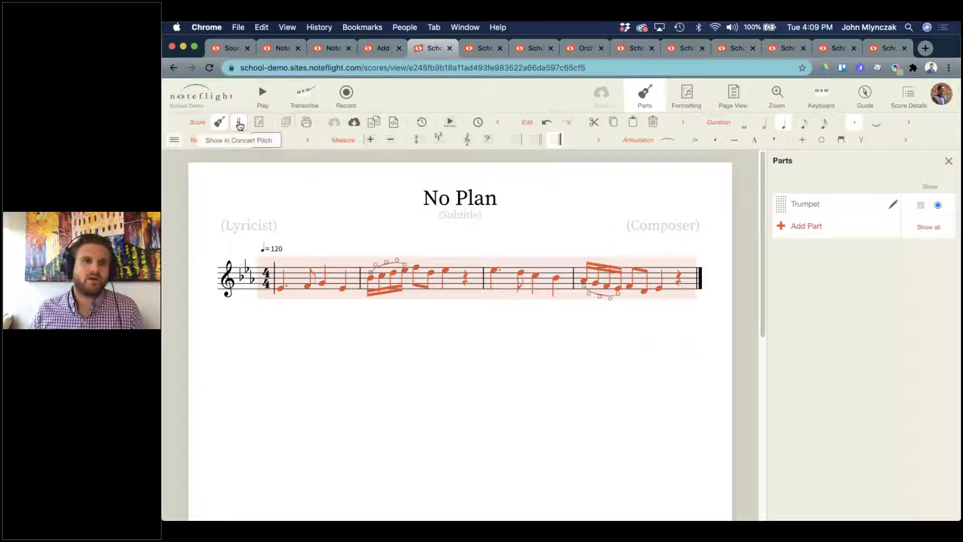
left_click(239, 124)
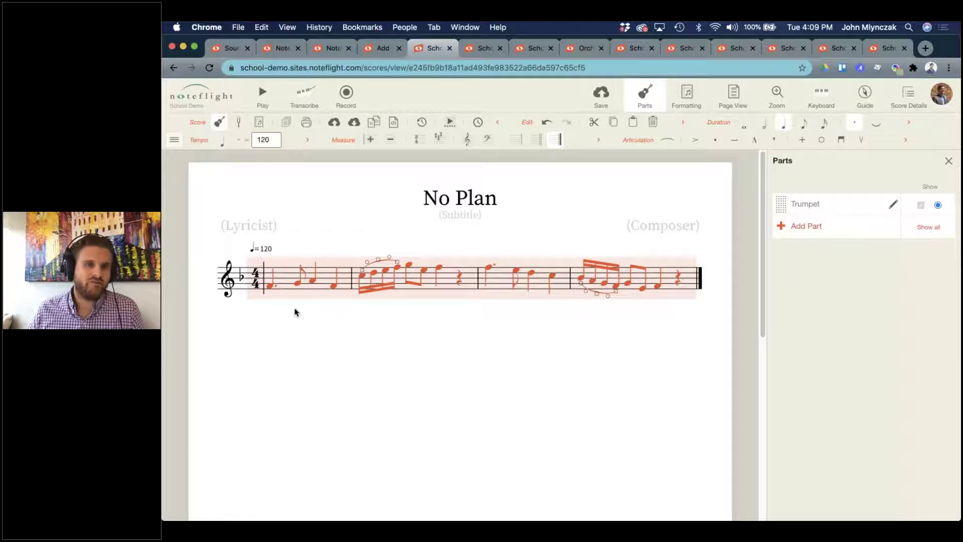
left_click(633, 351)
left_click(949, 161)
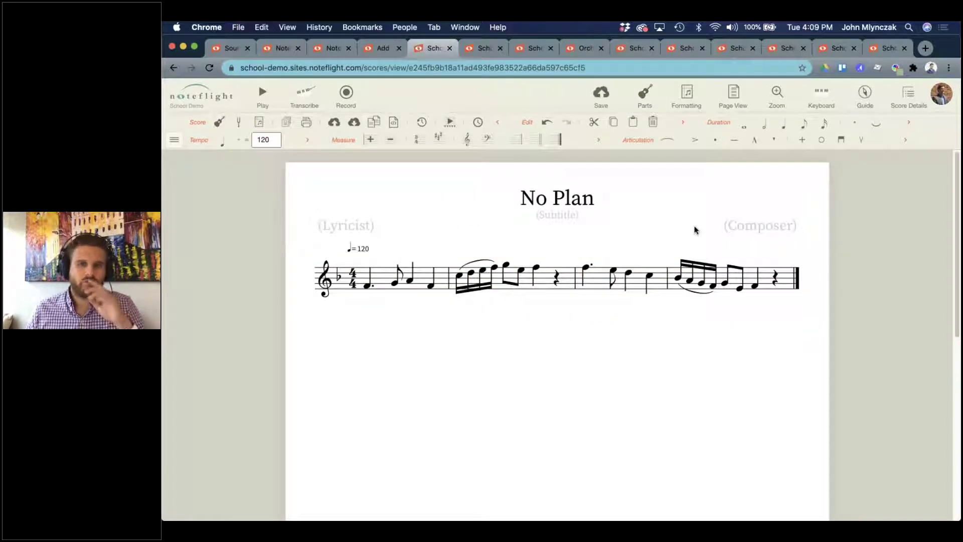
Mark the first note of measure 1 ff and play the score back.
left_click(601, 93)
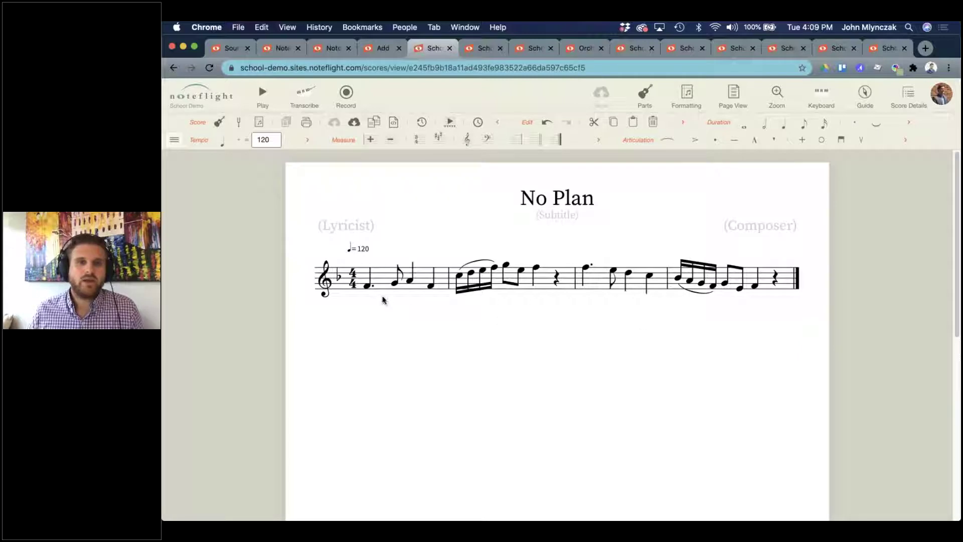
left_click(370, 286)
key("super+d")
type("ff")
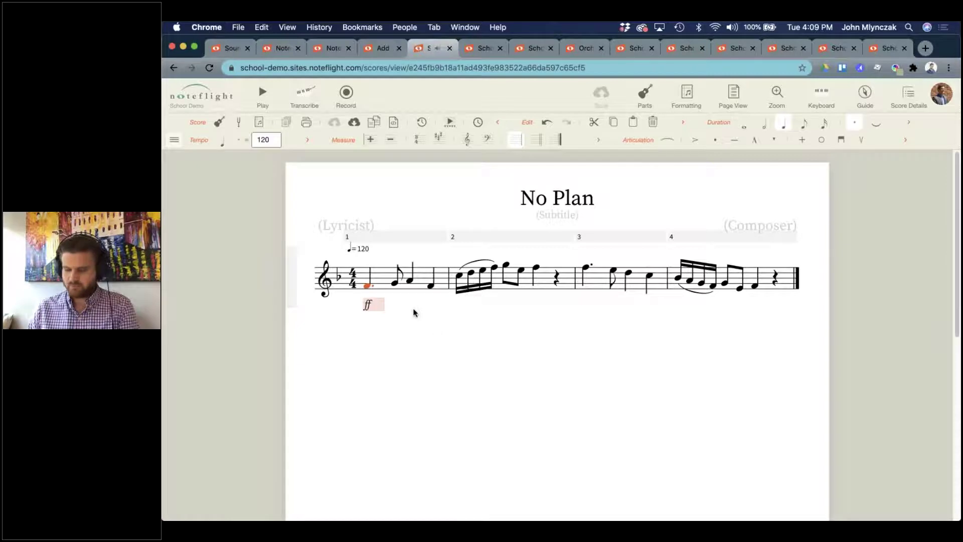
key("Return")
key("Escape")
left_click(263, 96)
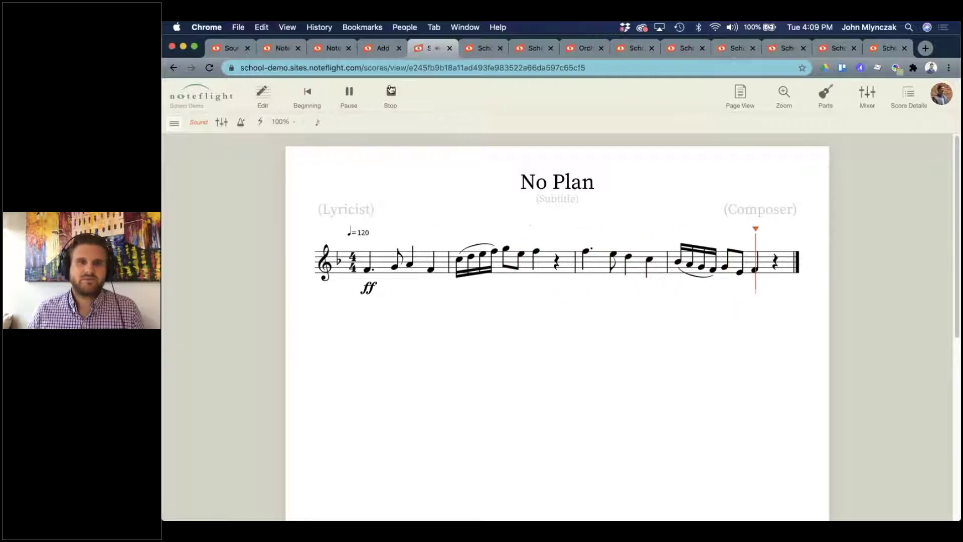
Set the composer to 'ME', then open Score Details with SoundCheck expanded.
left_click(599, 103)
left_click(751, 231)
type("ME")
left_click(775, 416)
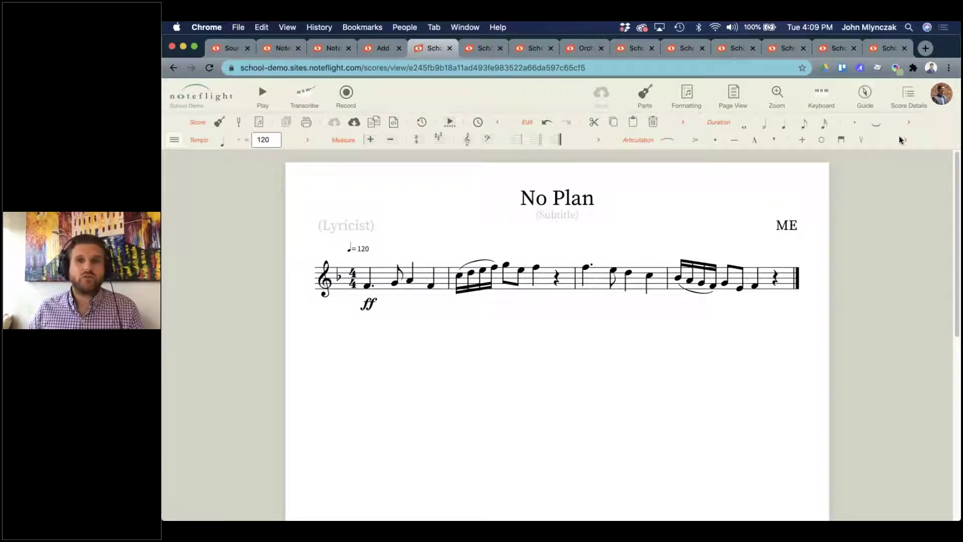
left_click(907, 95)
left_click(845, 422)
Create the SoundCheck score with a 90% goal, Medium difficulty and Unlimited attempts.
scroll(875, 426, "down", 1)
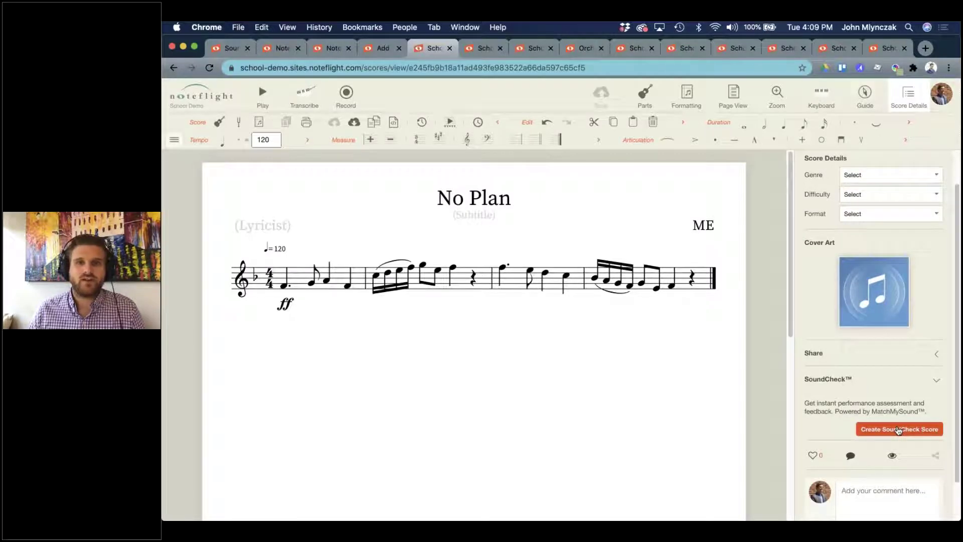
left_click(896, 429)
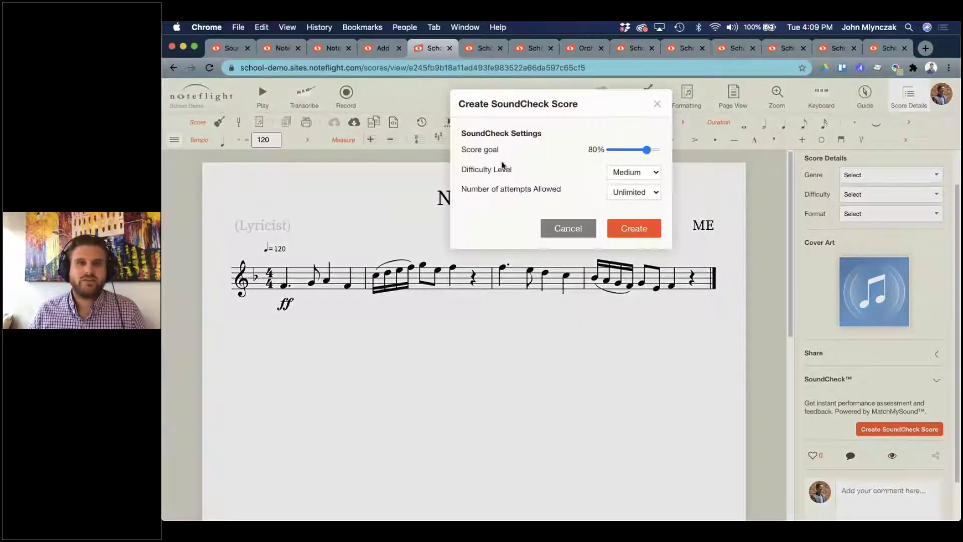
left_click_drag(647, 153, 652, 151)
left_click(638, 169)
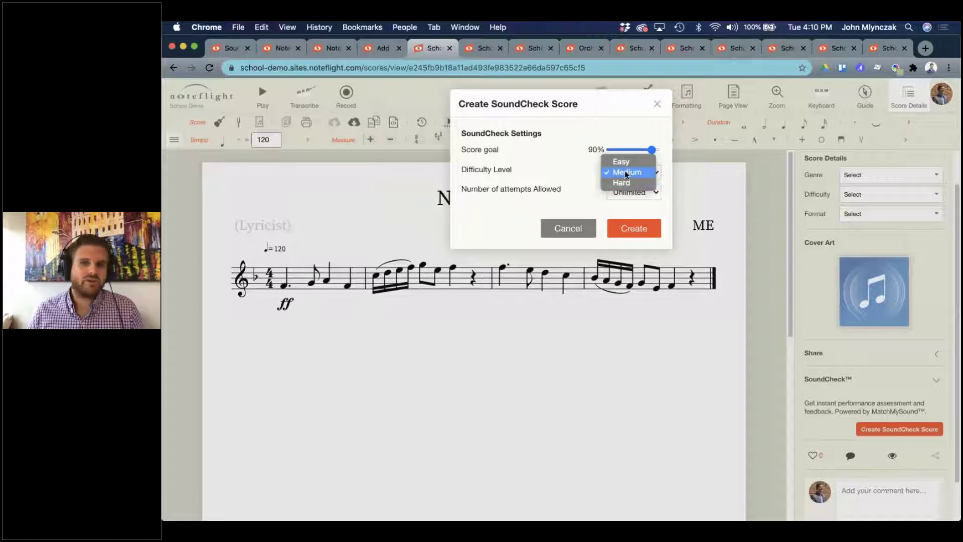
left_click(627, 173)
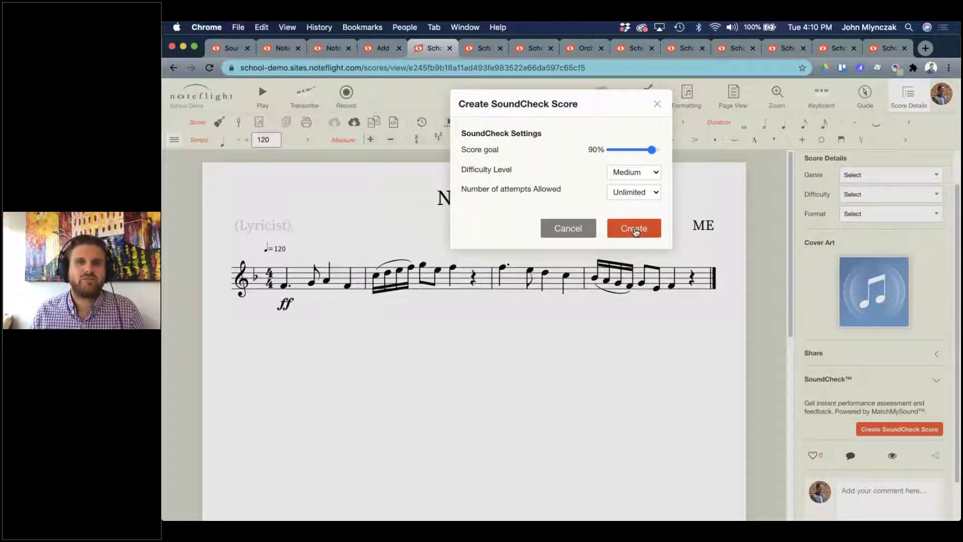
left_click(634, 229)
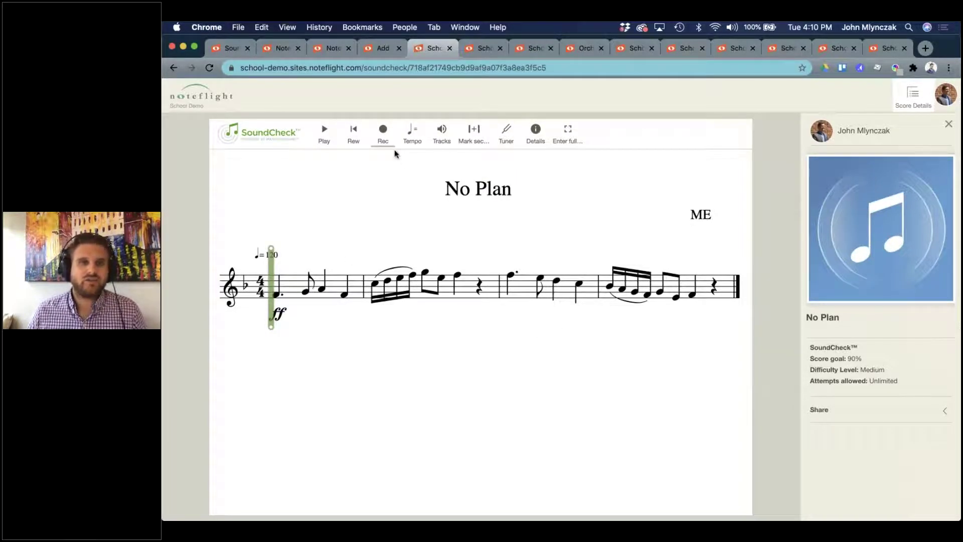
Briefly play then pause the SoundCheck score, and reload the browser page.
left_click(323, 136)
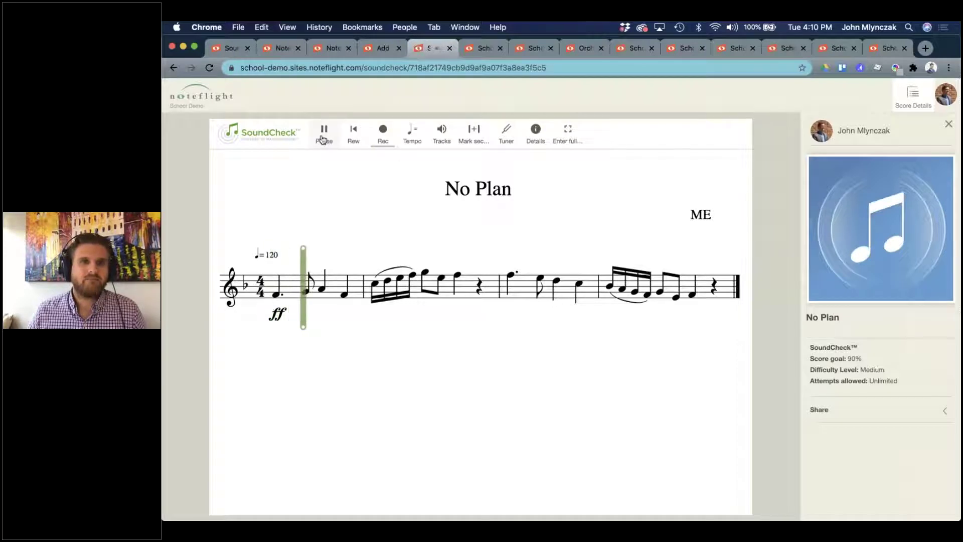
left_click(324, 136)
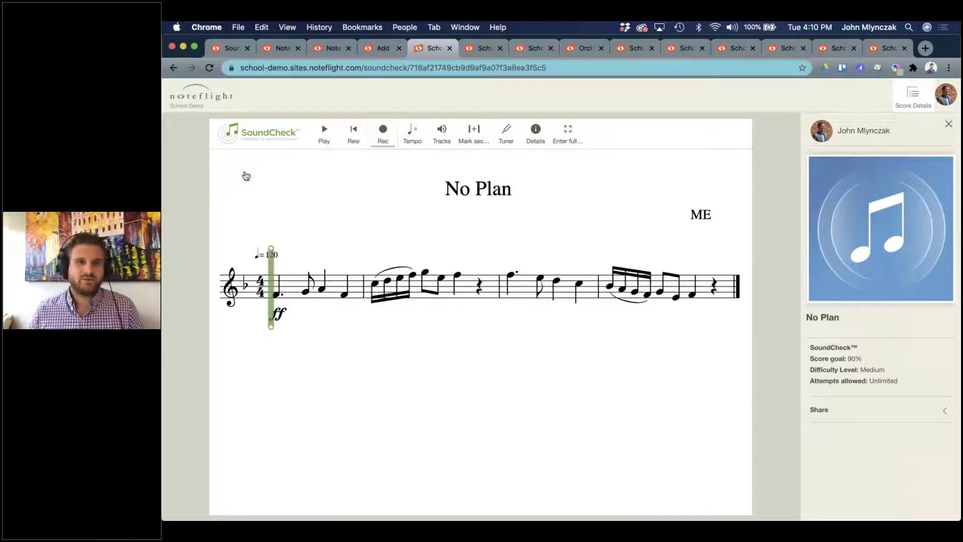
left_click(210, 68)
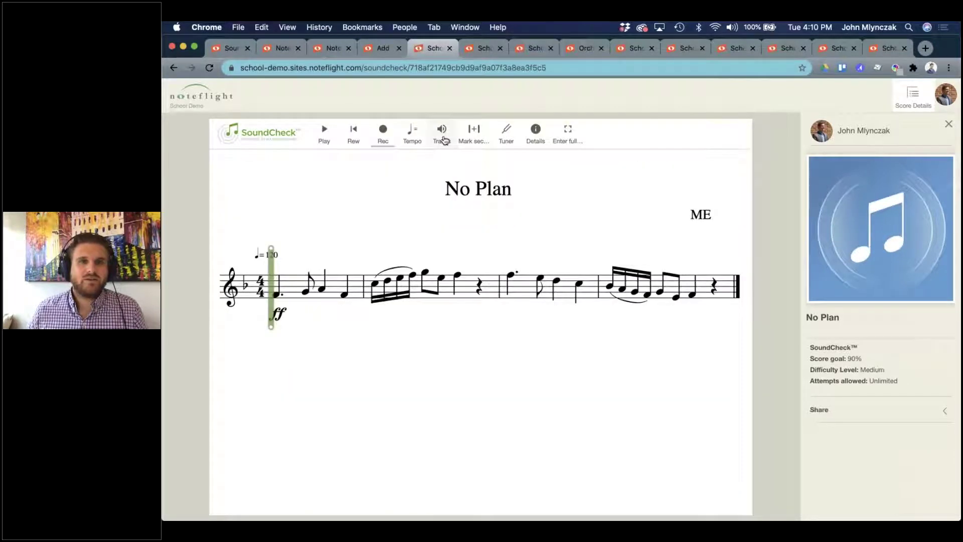
left_click(444, 140)
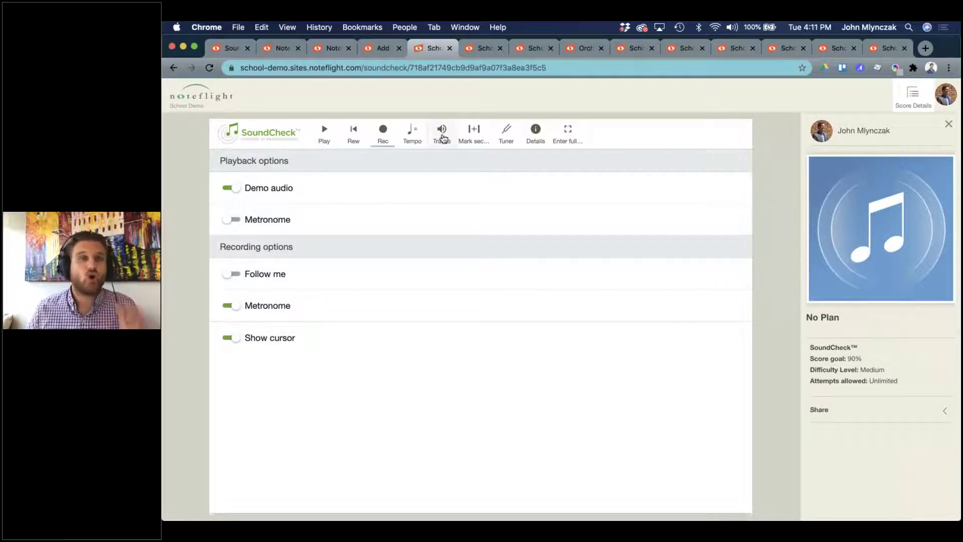
left_click(442, 133)
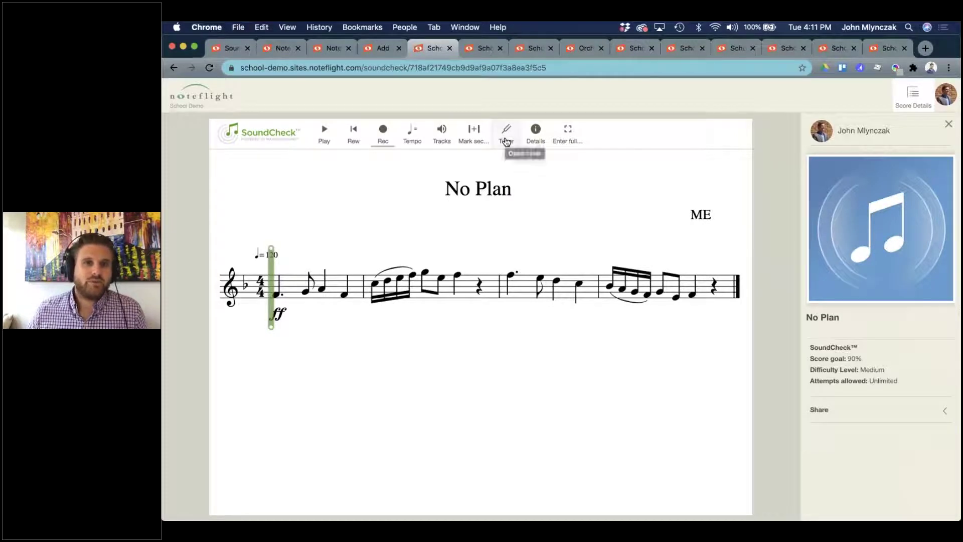
left_click(507, 142)
left_click(506, 142)
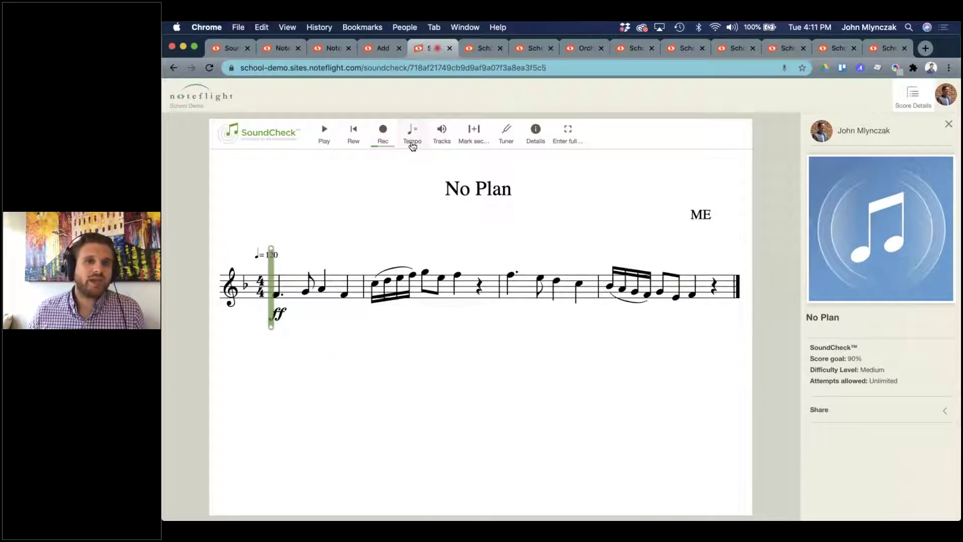
left_click(412, 145)
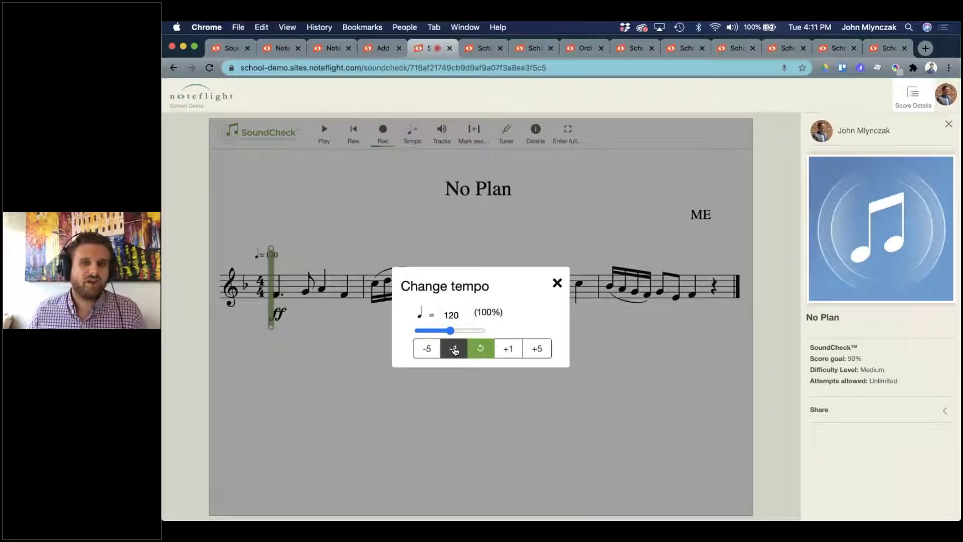
left_click_drag(450, 331, 475, 332)
left_click(480, 348)
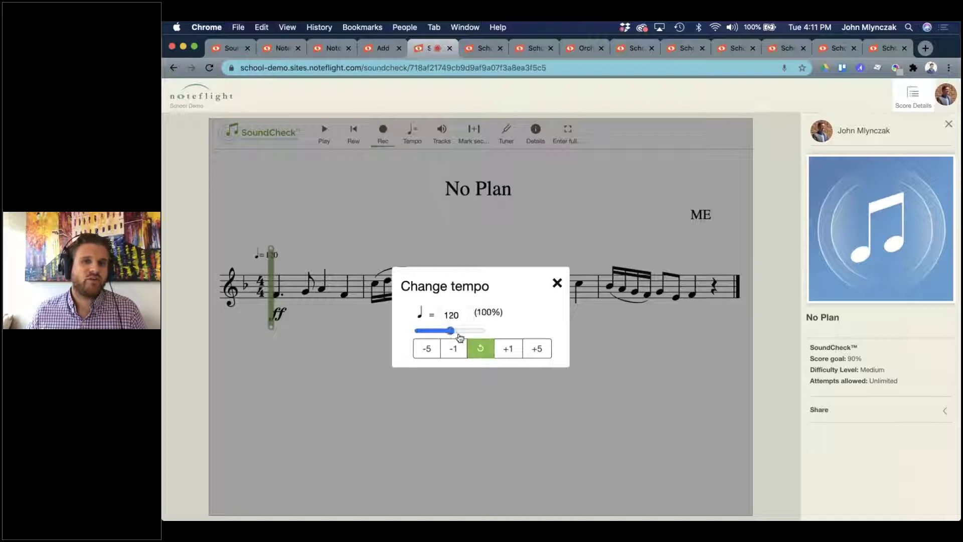
left_click(557, 284)
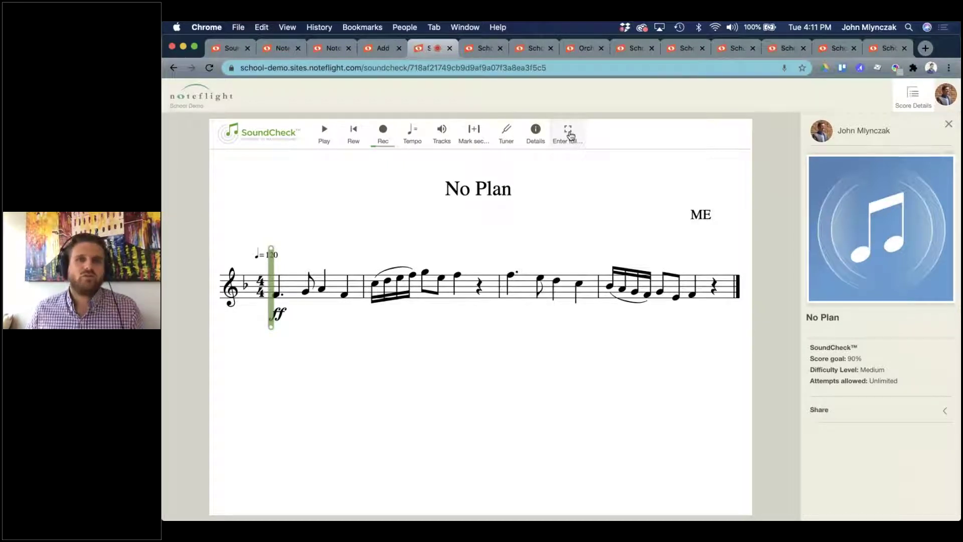
left_click(569, 138)
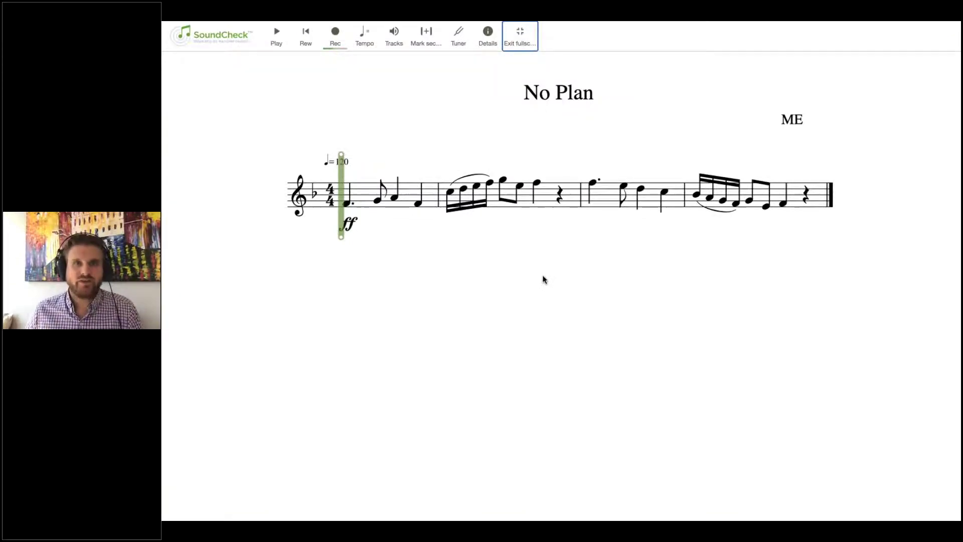
key("Escape")
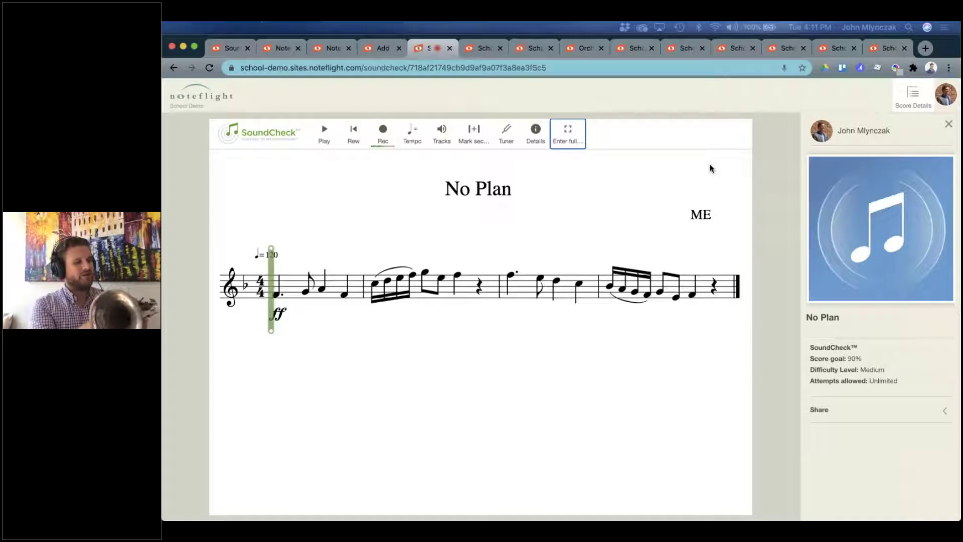
Check pitch with the Tuner, close it, and start a Rec attempt.
left_click(506, 134)
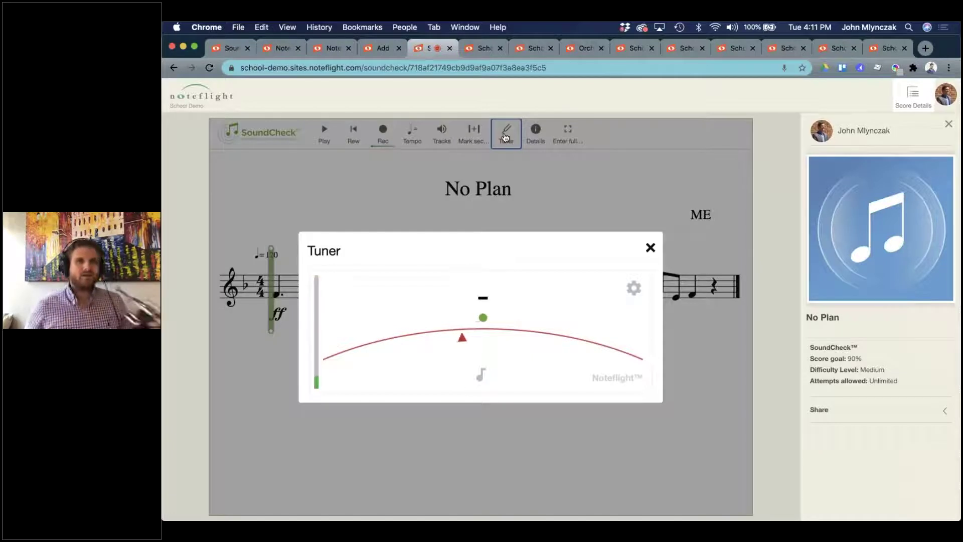
left_click(650, 247)
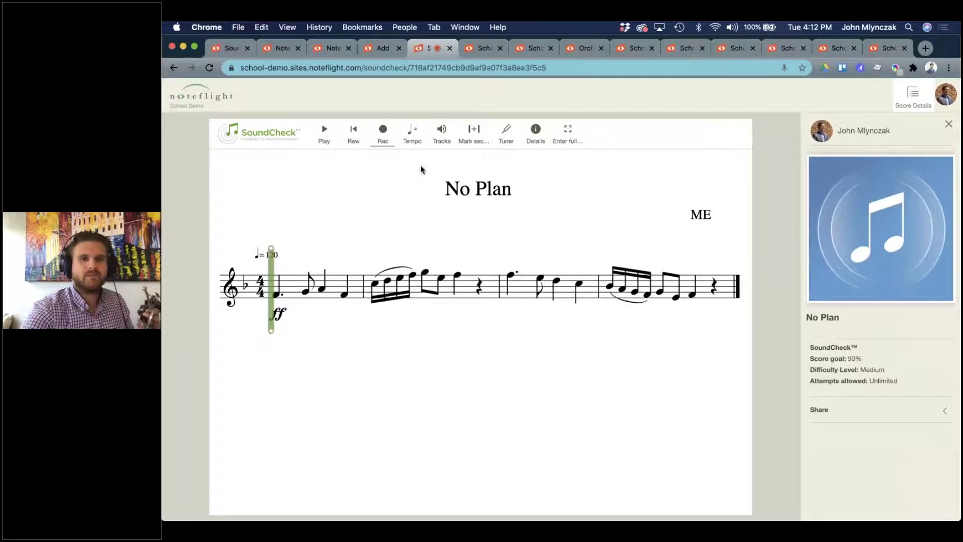
left_click(382, 131)
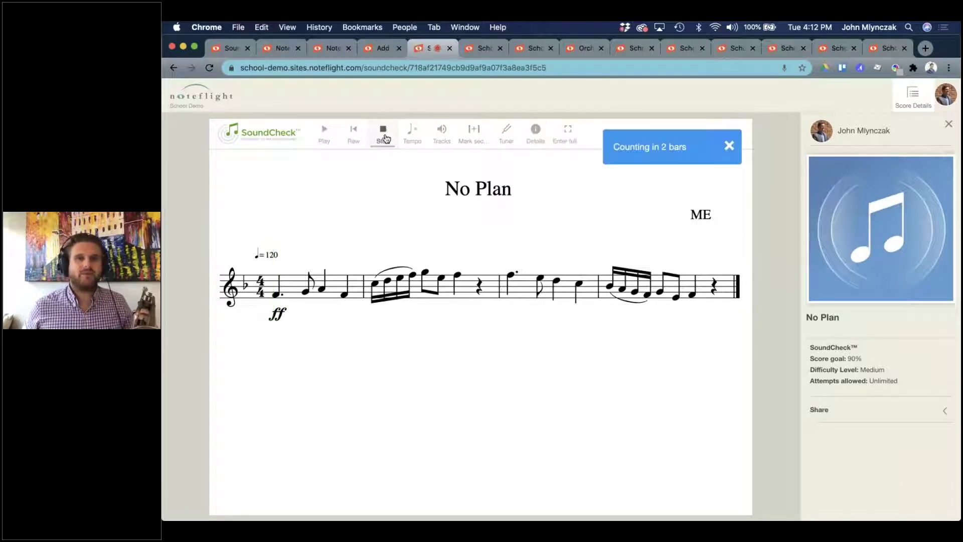
Perform the piece, save the 91-point attempt result, and dismiss the confirmation.
key("XF86AudioRaiseVolume")
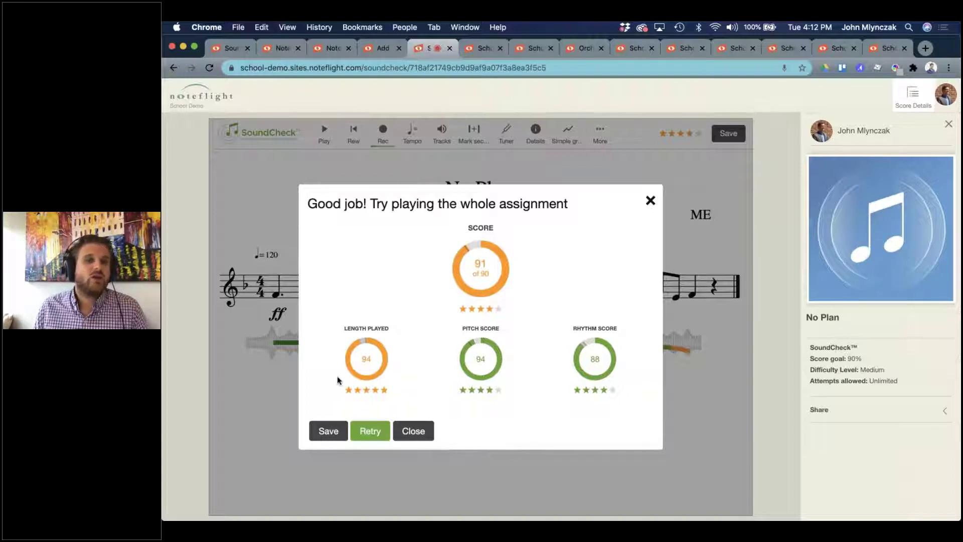
left_click(328, 431)
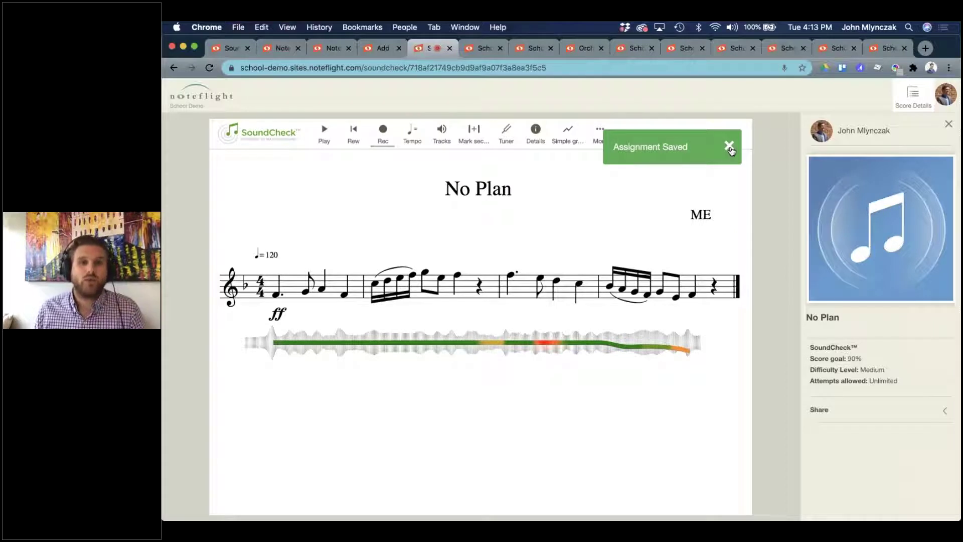
left_click(730, 149)
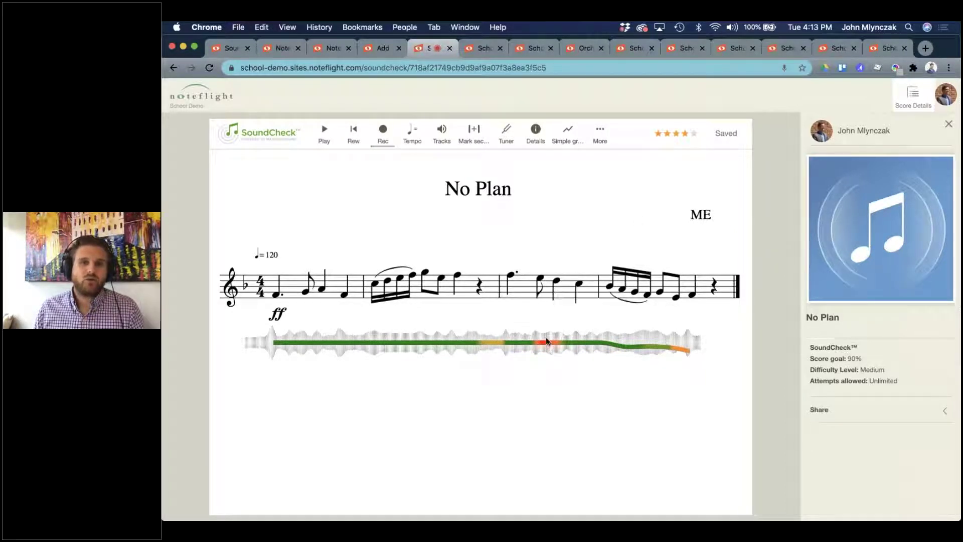
Play the recorded attempt back from the first note, then close the results.
left_click(548, 342)
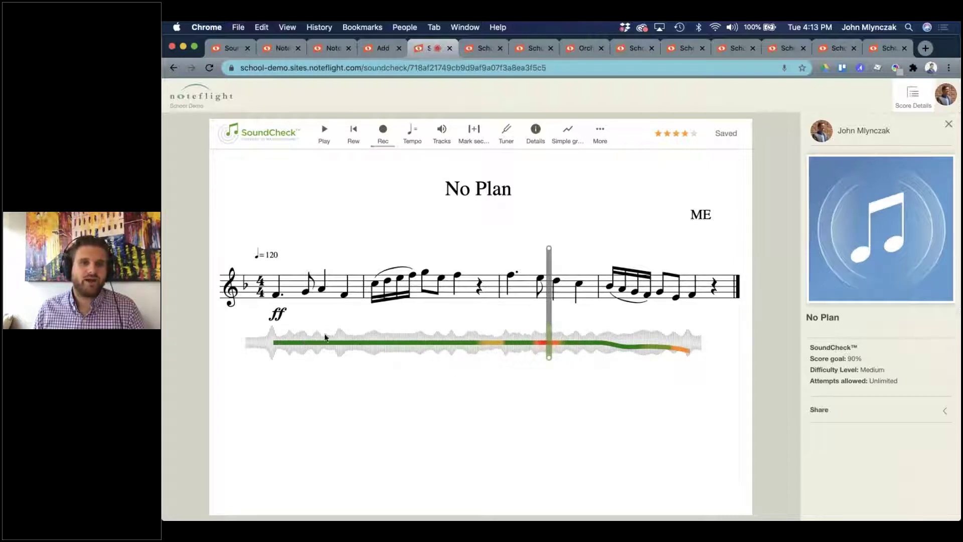
left_click(294, 297)
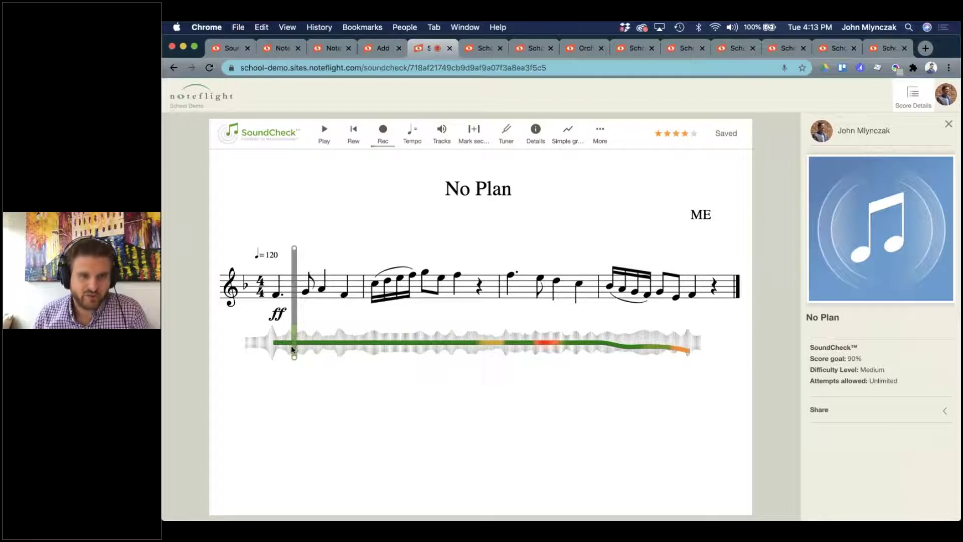
left_click(286, 296)
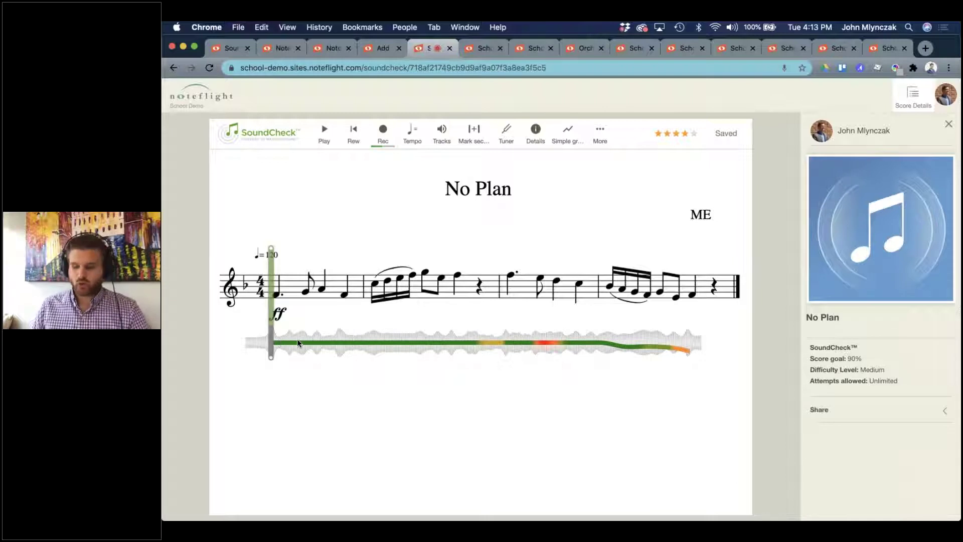
key("XF86AudioRaiseVolume")
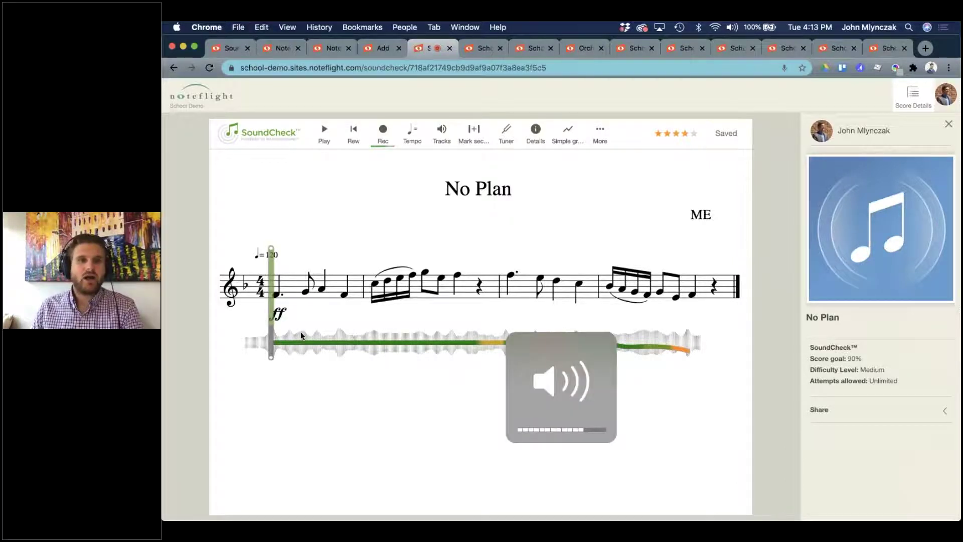
left_click(275, 341)
left_click_drag(274, 338, 266, 333)
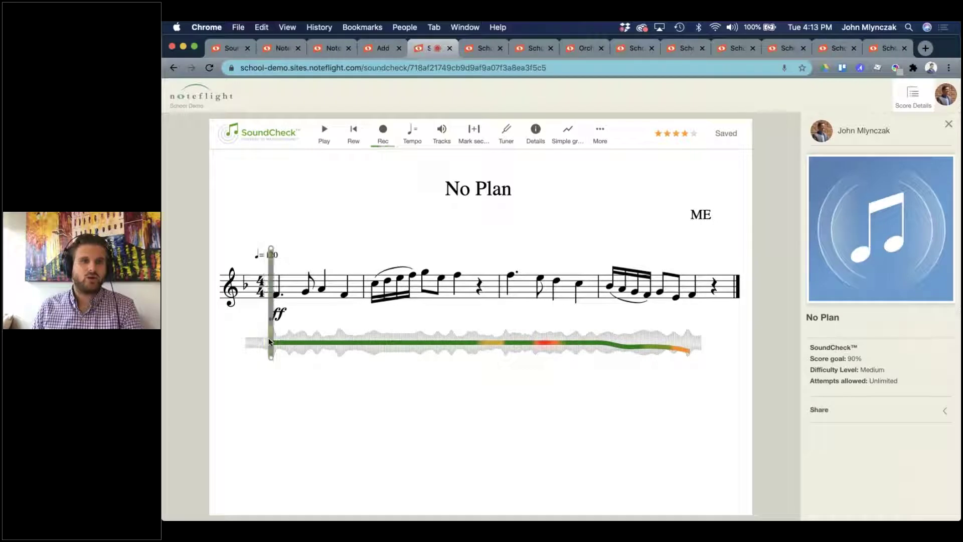
key("space")
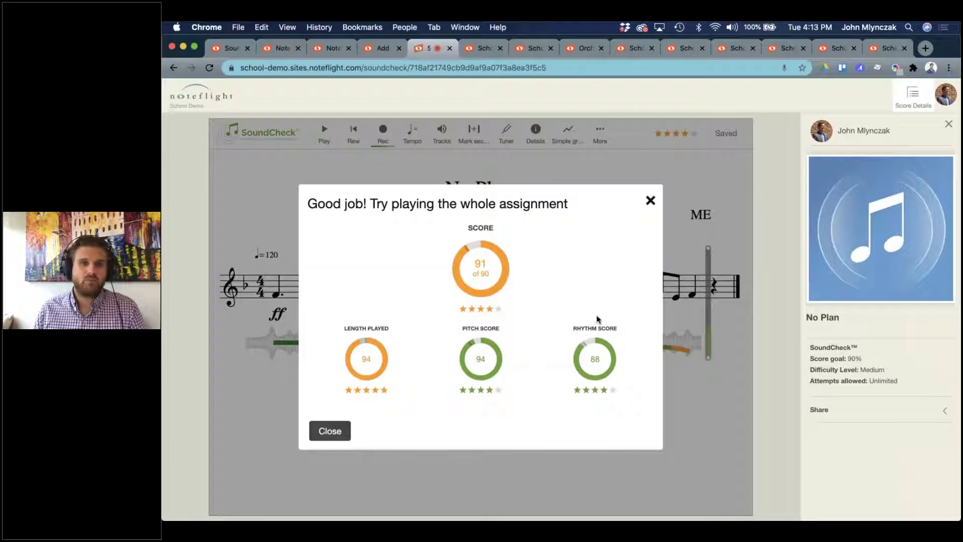
left_click(650, 200)
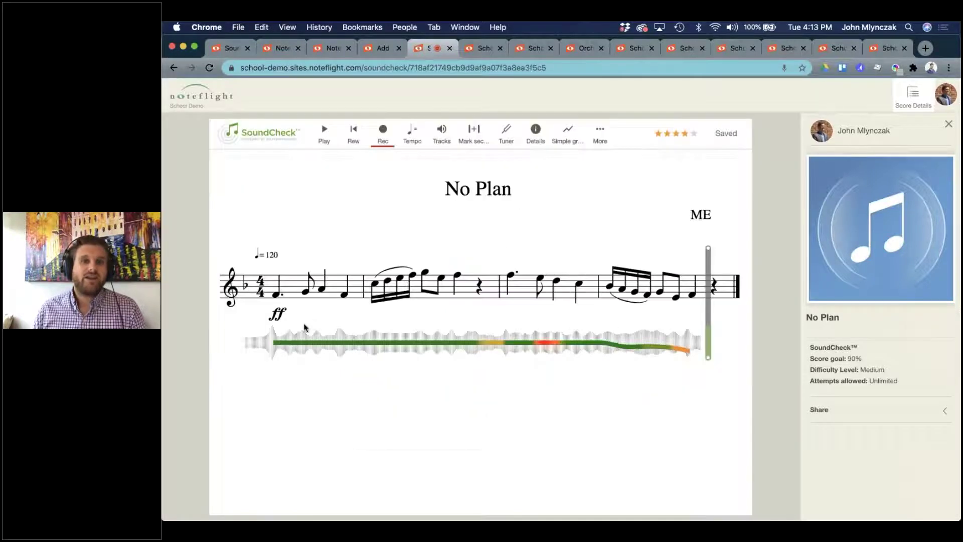
left_click(276, 341)
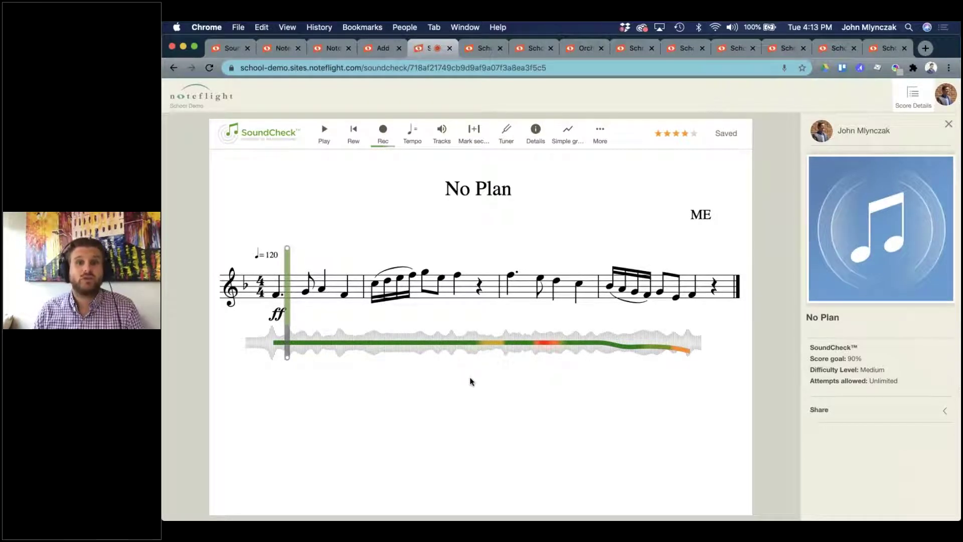
Go to the School Demo site's My Scores list via Sites.
mouse_move(647, 359)
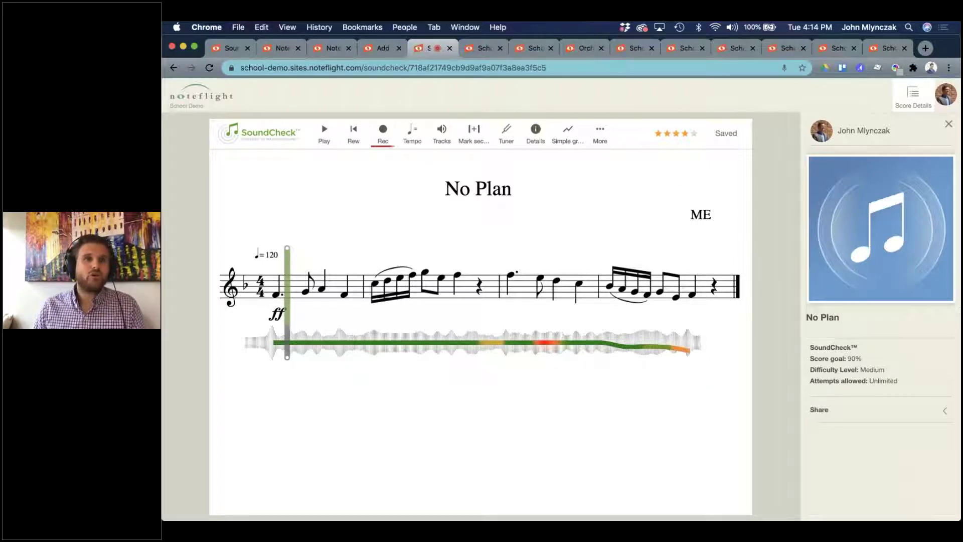
left_click(195, 100)
left_click(216, 420)
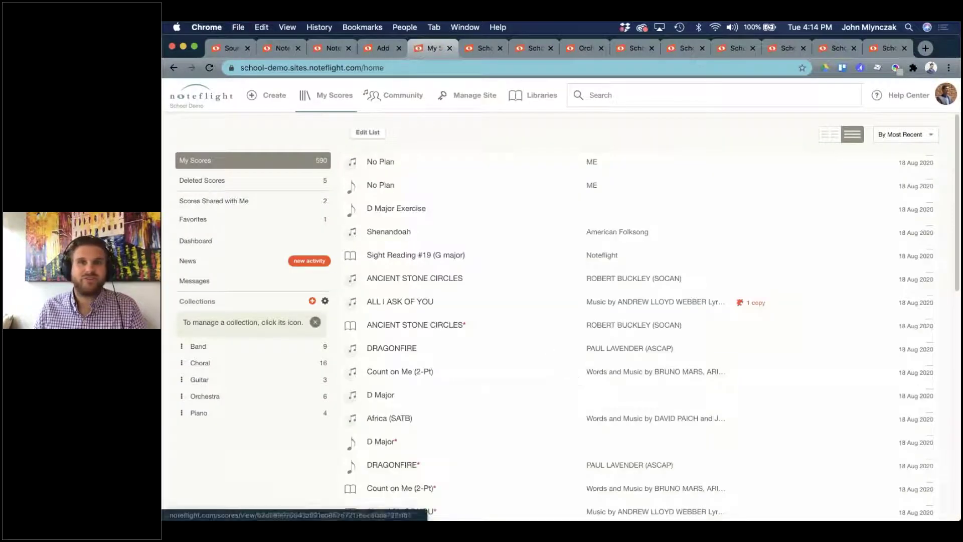
Open the No Plan score and save a copy of it.
left_click(381, 187)
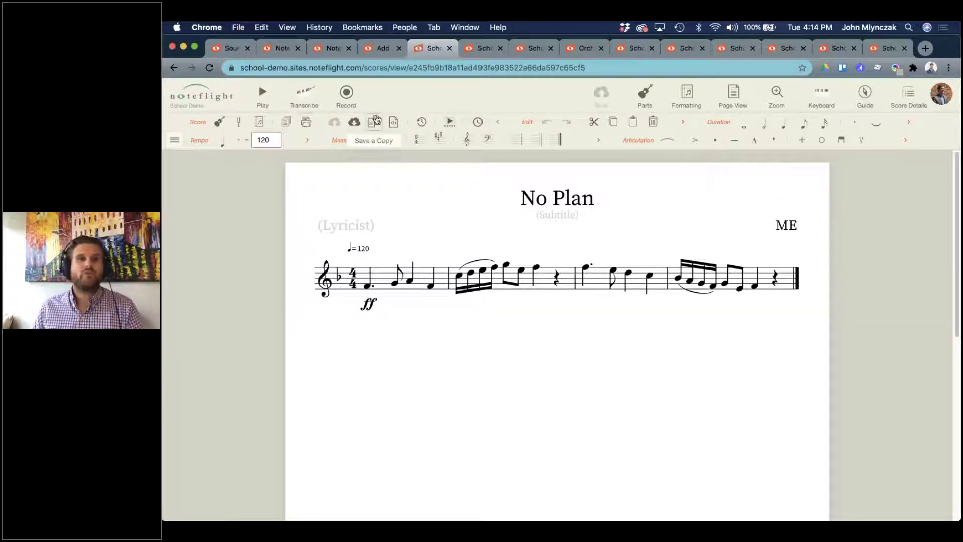
left_click(377, 121)
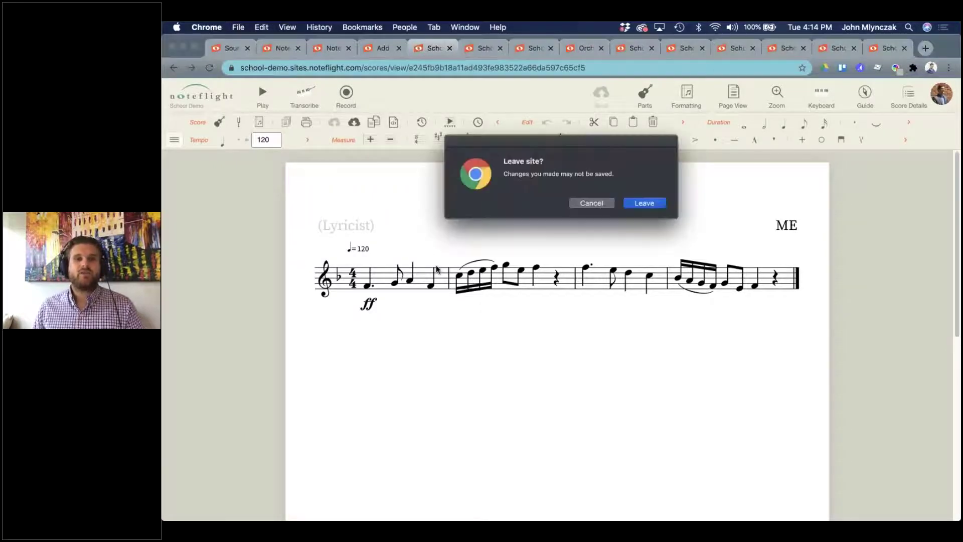
left_click(663, 203)
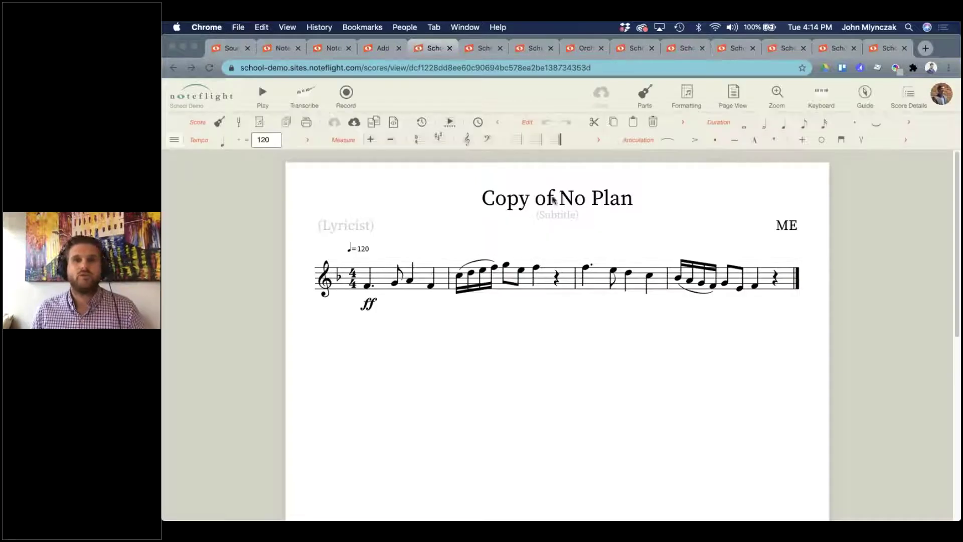
Retitle the copy from 'Copy of No Plan' to 'No Plan 2' and save.
left_click(547, 202)
left_click_drag(560, 197, 485, 197)
key("BackSpace")
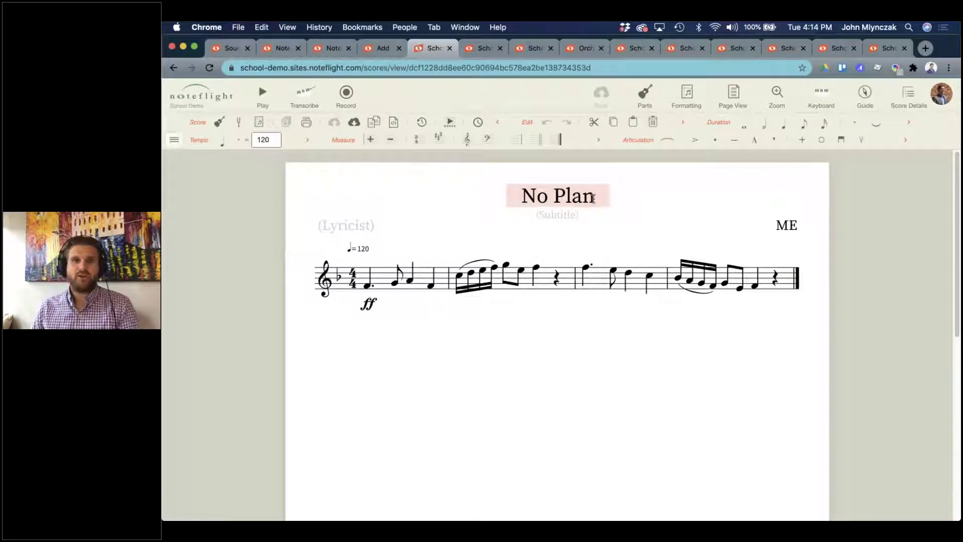
type("2")
left_click(620, 377)
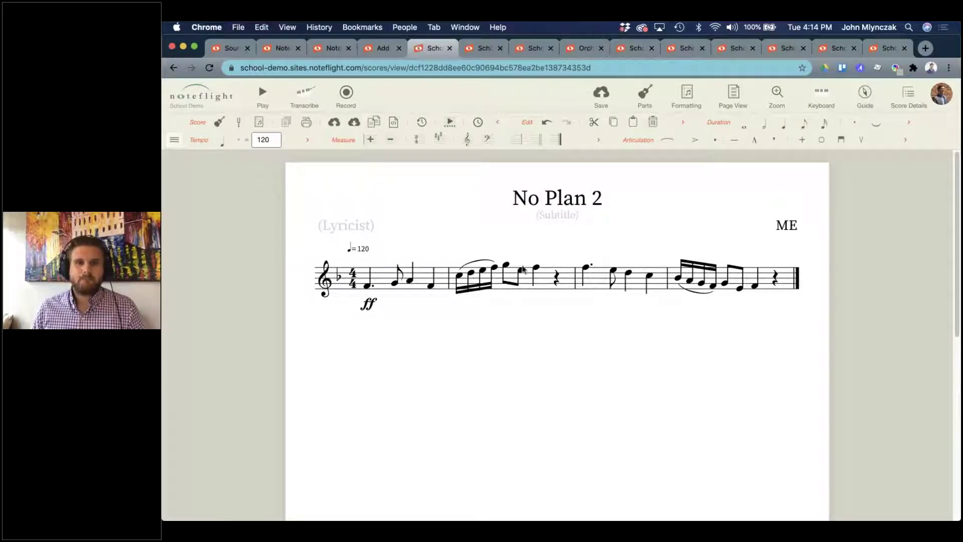
left_click(606, 105)
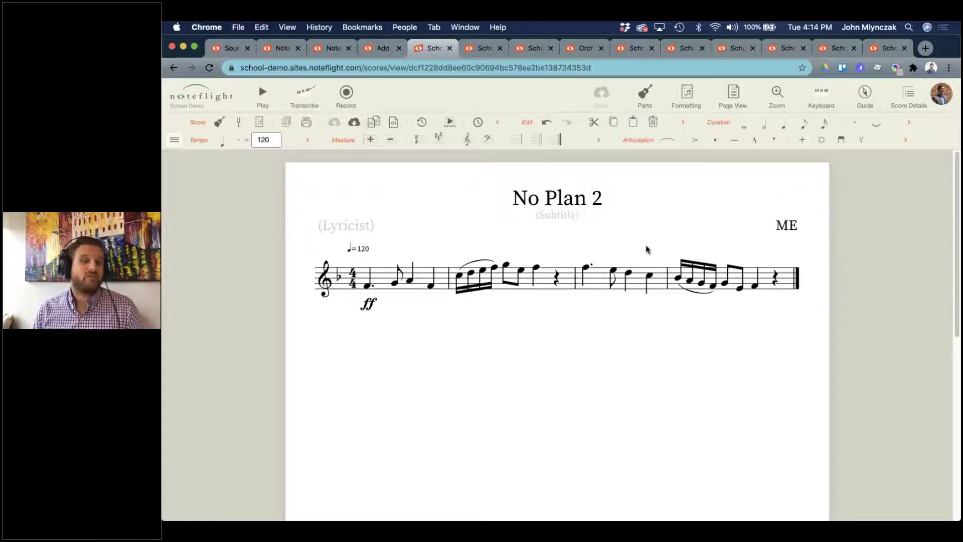
Create a SoundCheck version of No Plan 2 from its score details.
left_click(908, 96)
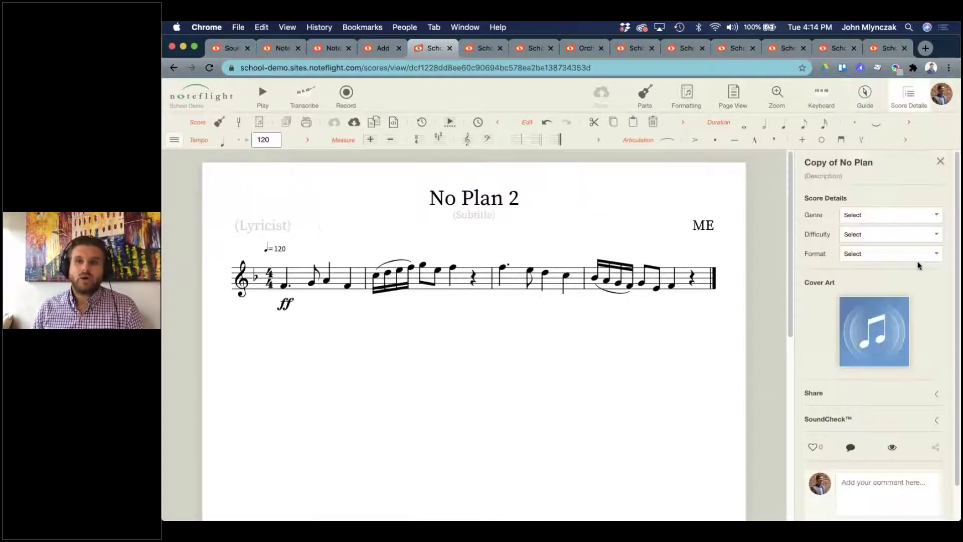
left_click(836, 421)
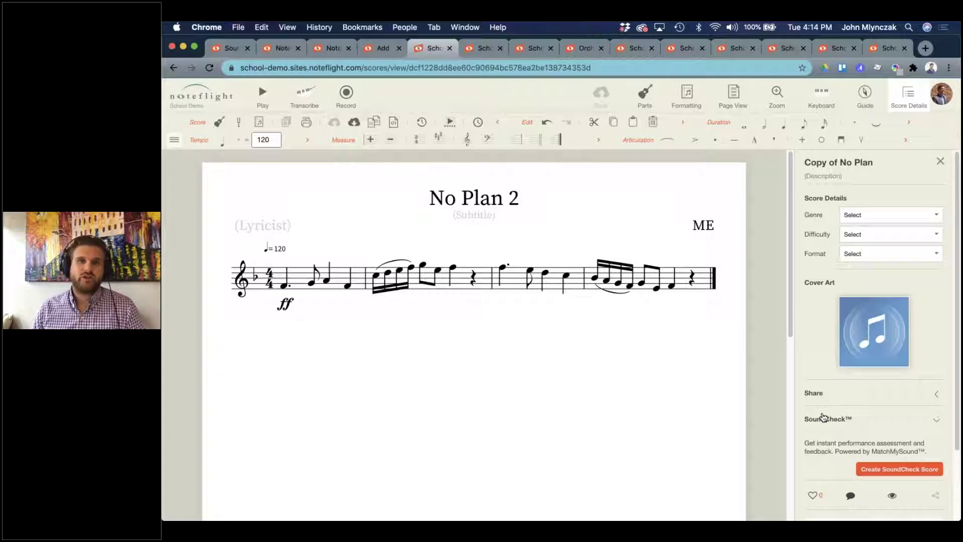
left_click(899, 469)
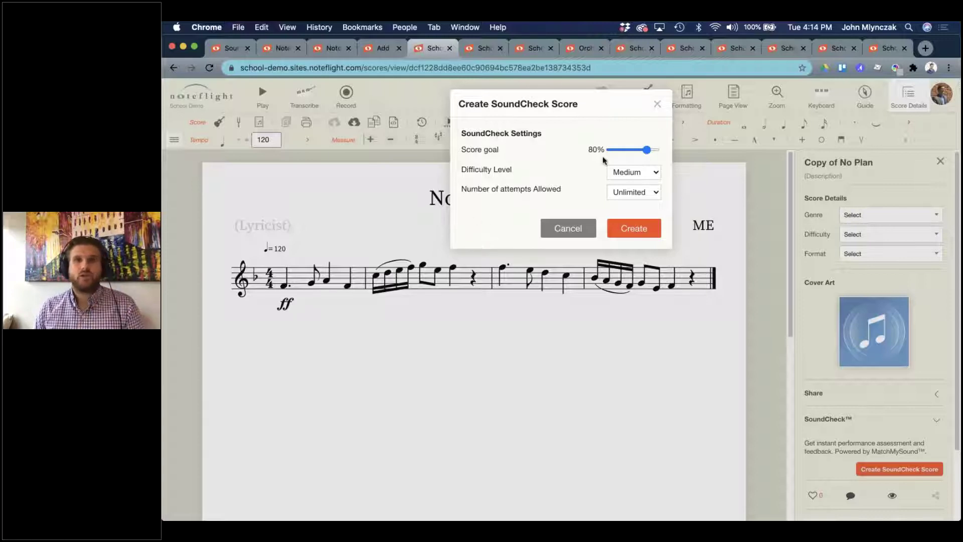
left_click(635, 221)
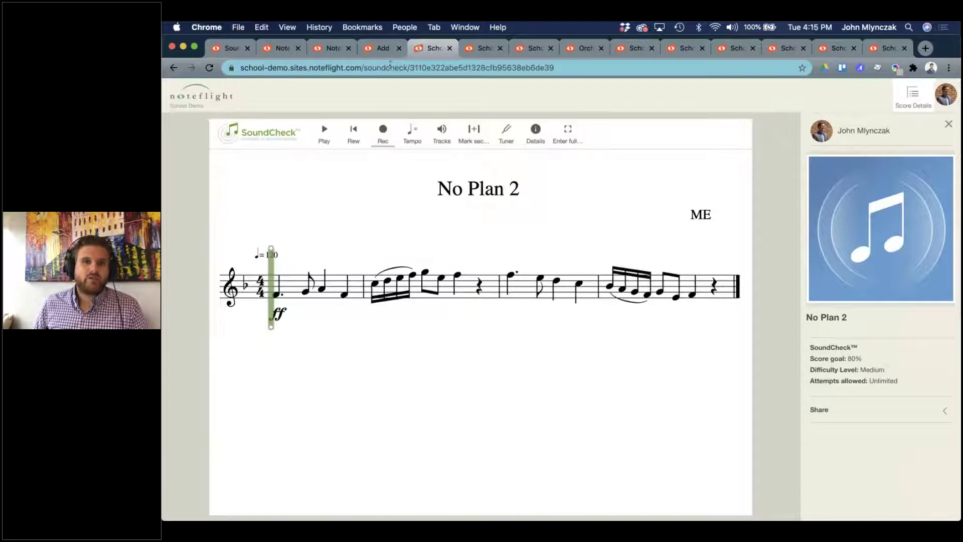
Load the school demo site in the support article tab, then return to the No Plan 2 SoundCheck page.
left_click(381, 50)
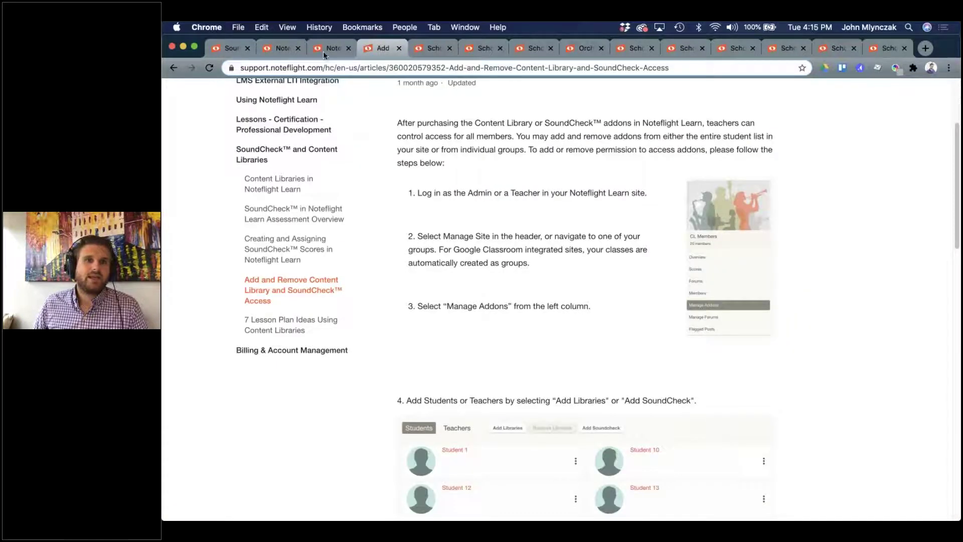
left_click(426, 49)
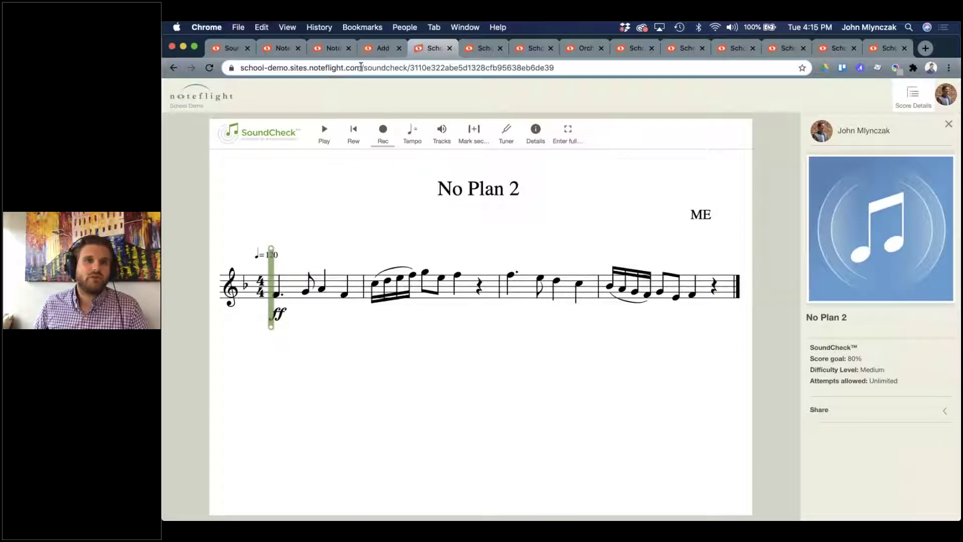
left_click_drag(361, 67, 240, 67)
key("super+c")
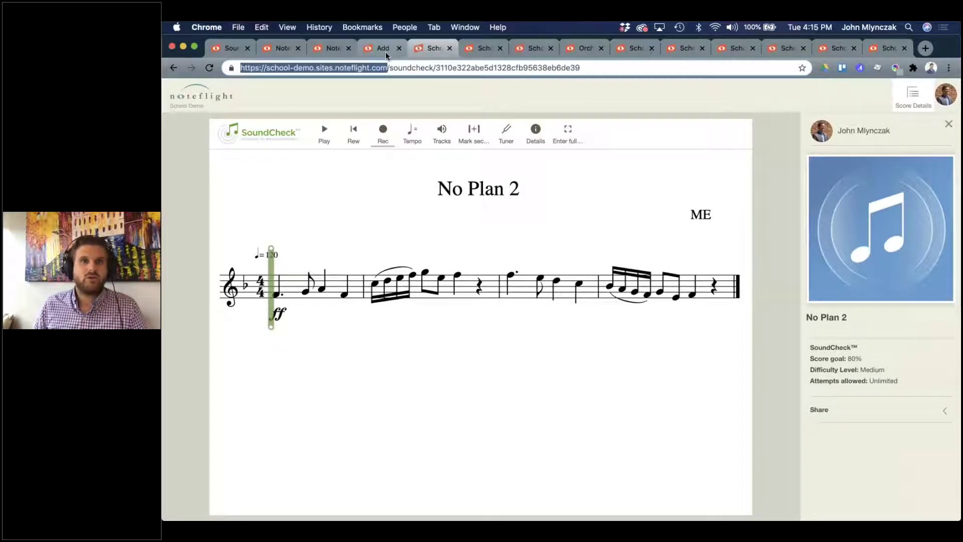
left_click(385, 50)
left_click(384, 68)
key("super+v")
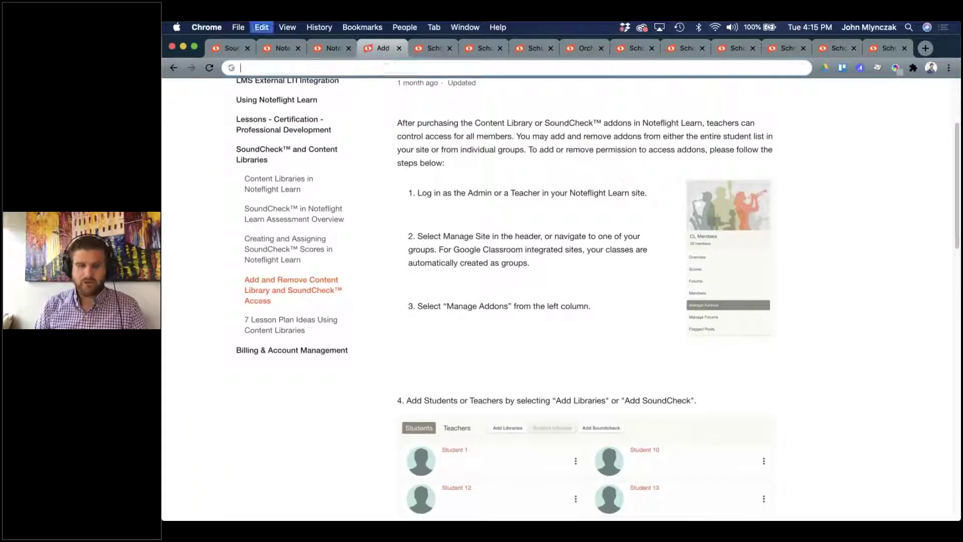
key("Return")
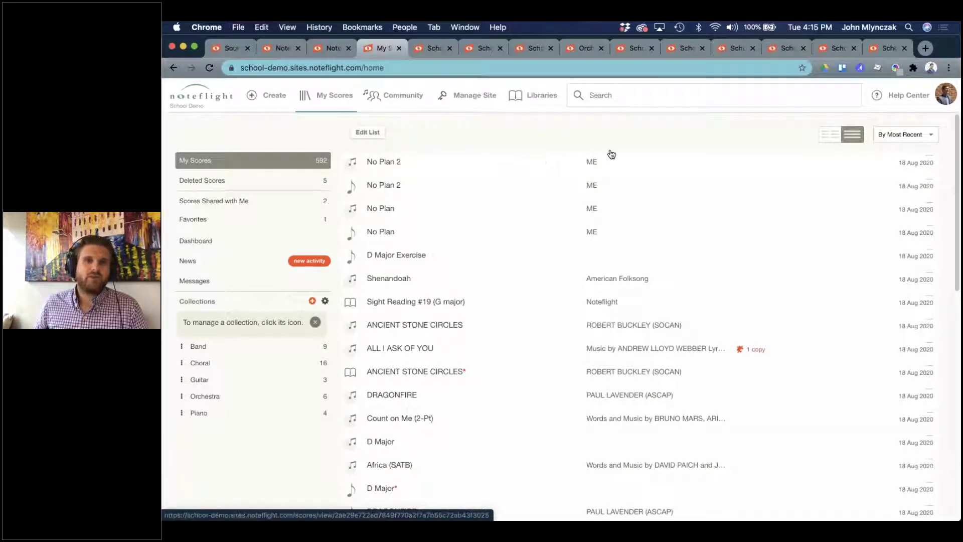
left_click(435, 48)
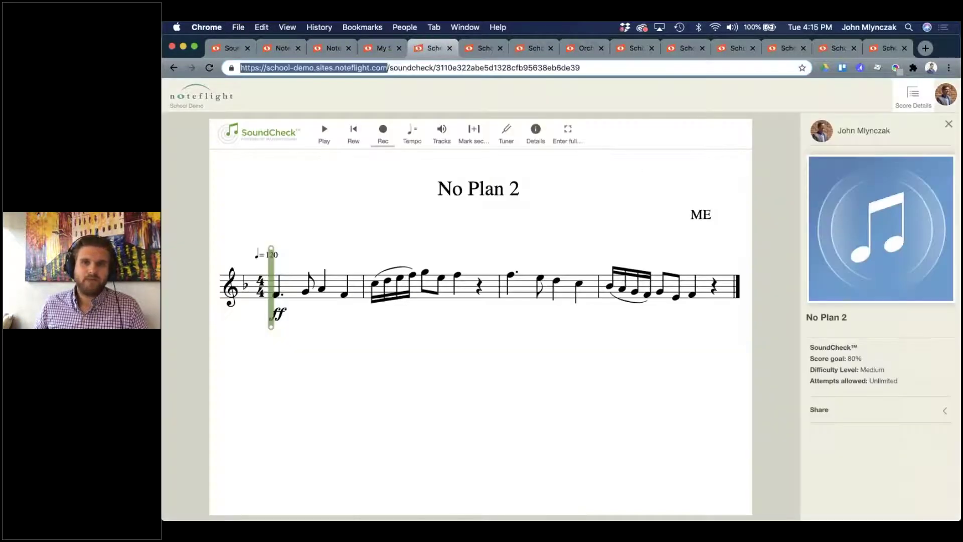
Share No Plan 2 as an activity template.
left_click(851, 411)
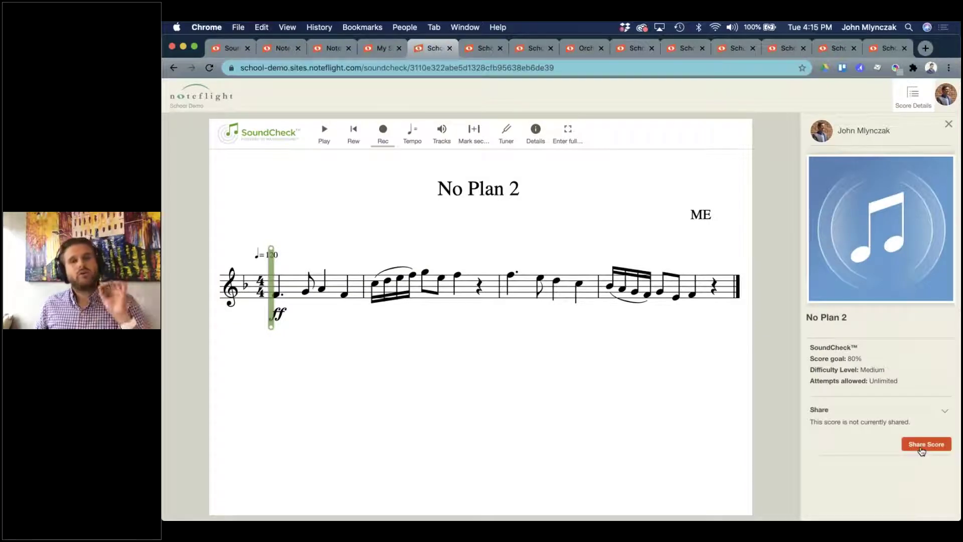
left_click(922, 448)
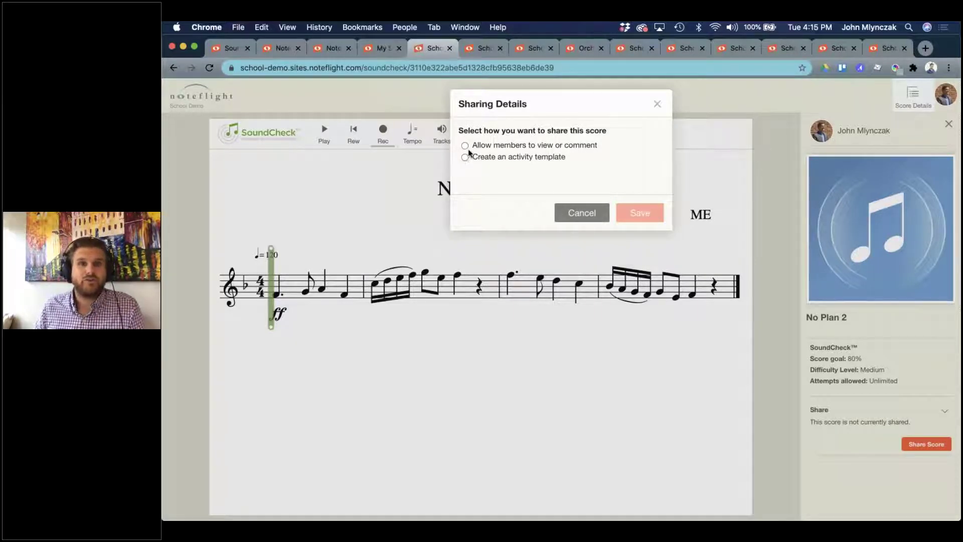
left_click(465, 158)
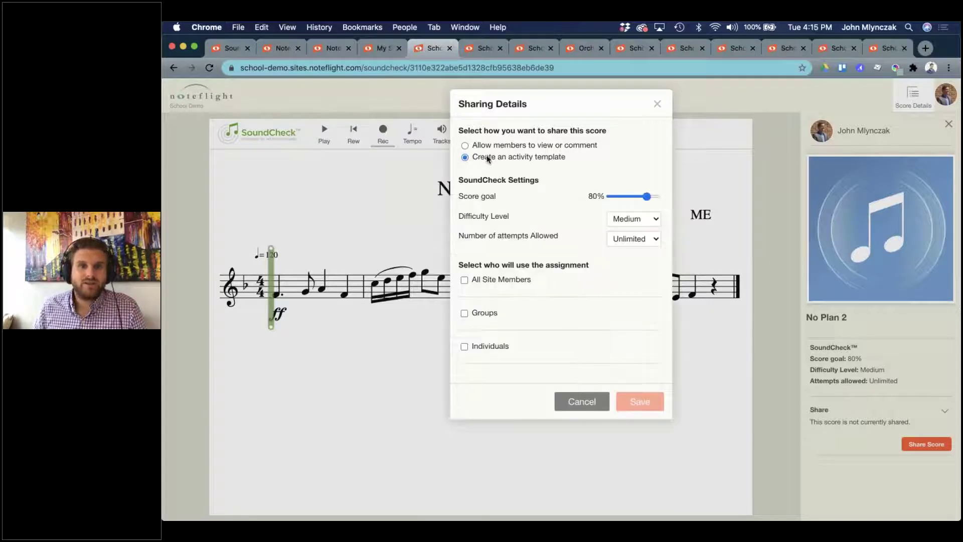
left_click_drag(523, 159, 497, 170)
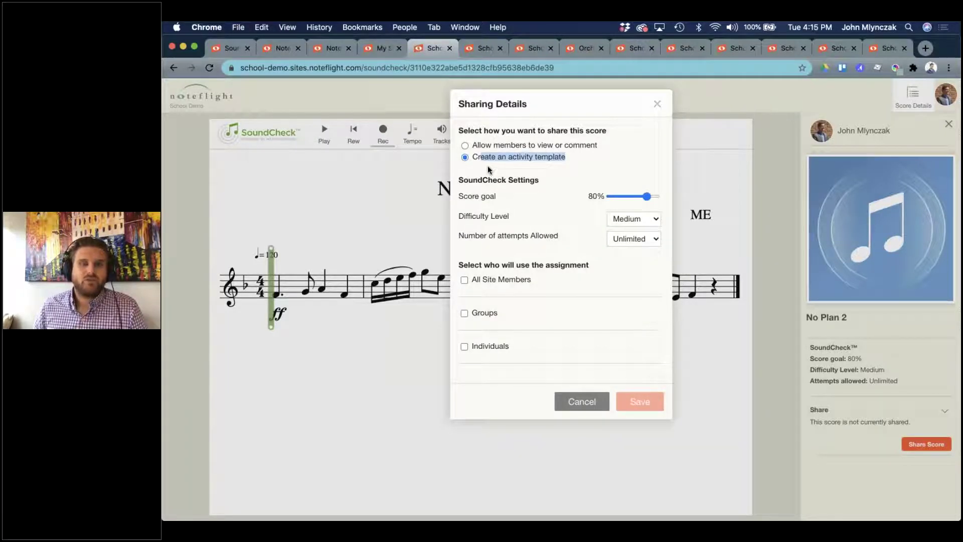
left_click(508, 169)
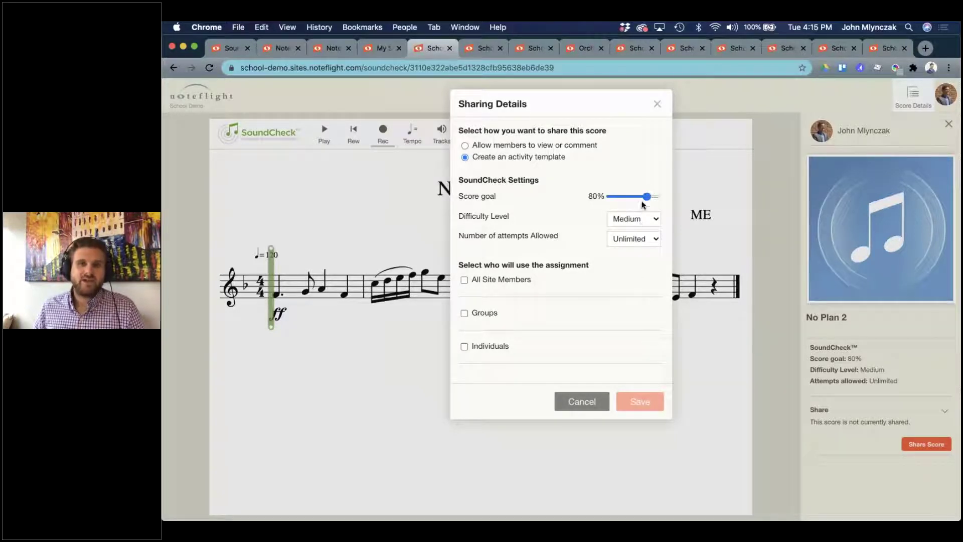
Set the activity to a 95% score goal, Hard difficulty and 2 attempts.
left_click_drag(648, 197, 654, 198)
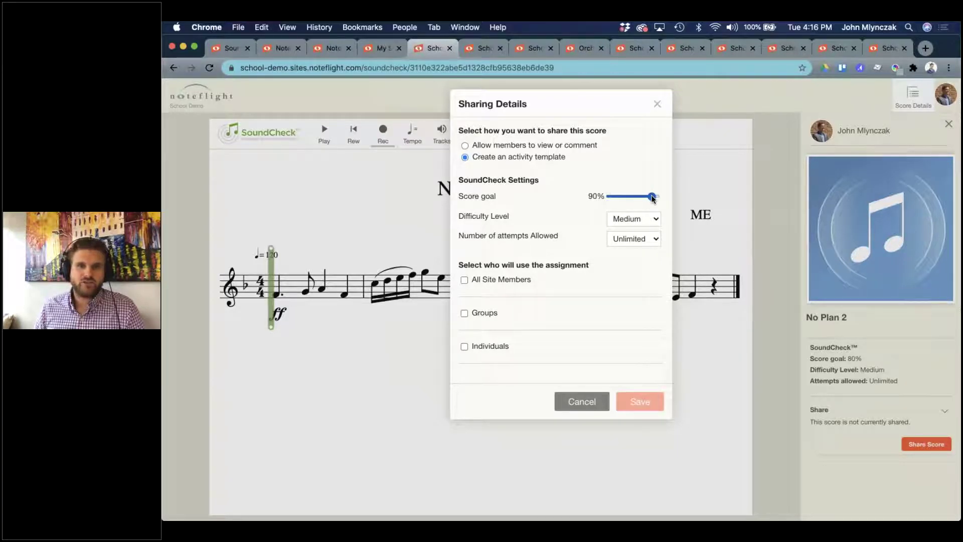
left_click_drag(653, 198, 655, 197)
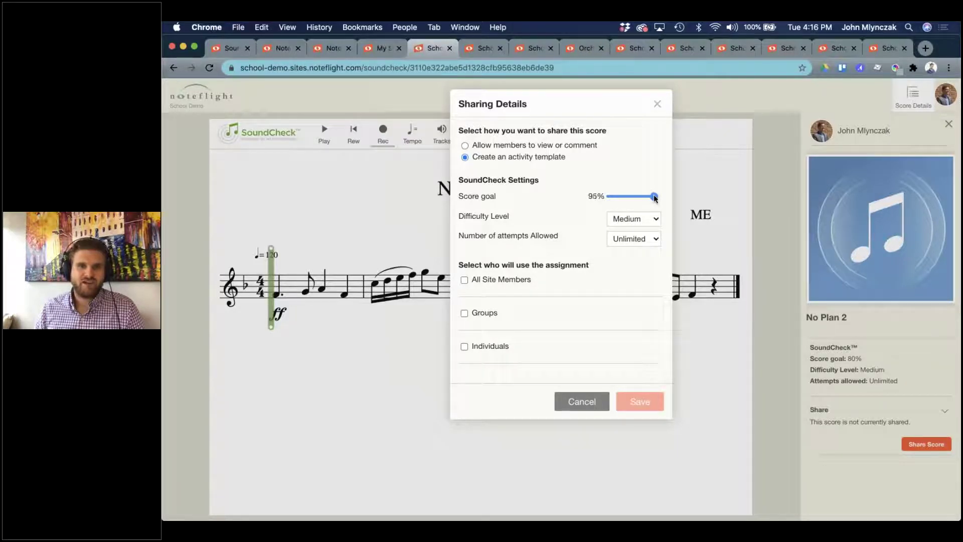
left_click(644, 217)
left_click(643, 230)
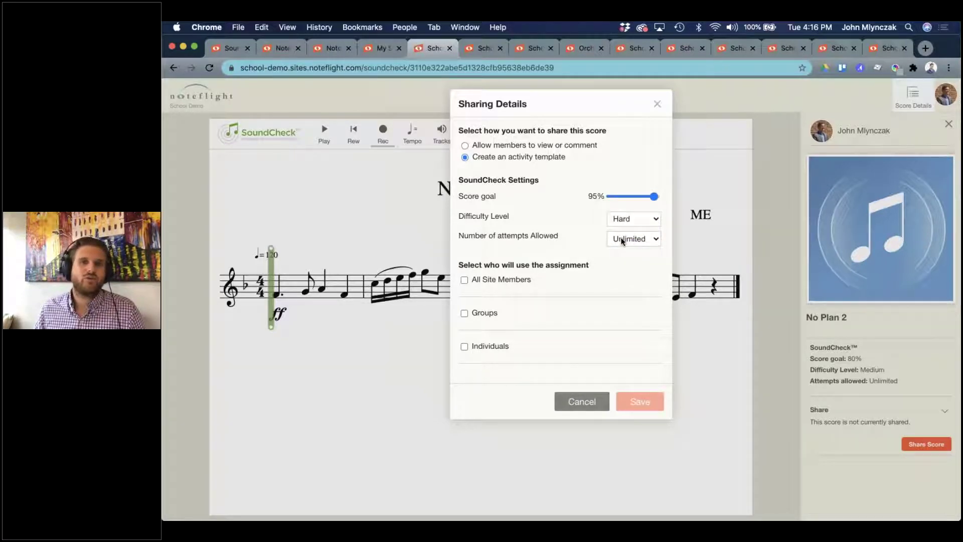
left_click(622, 241)
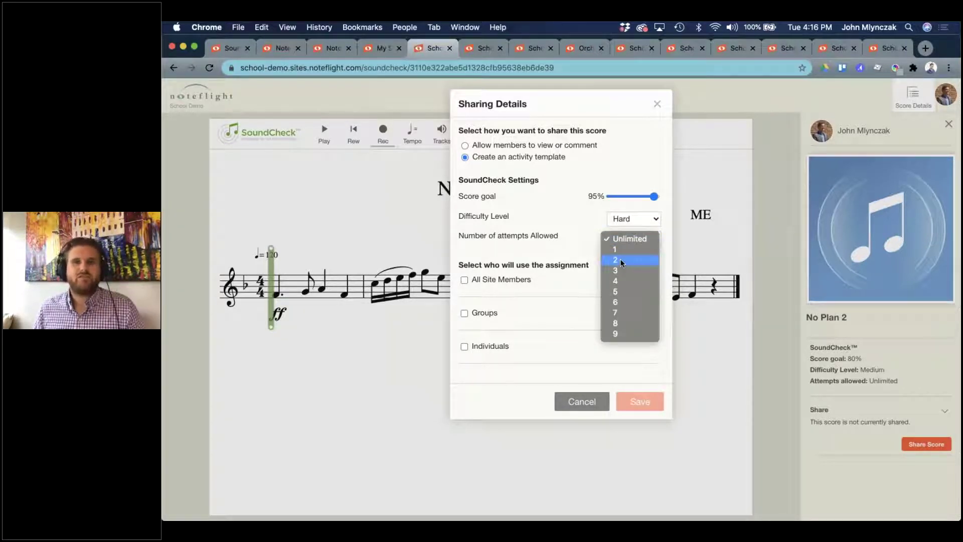
left_click(621, 261)
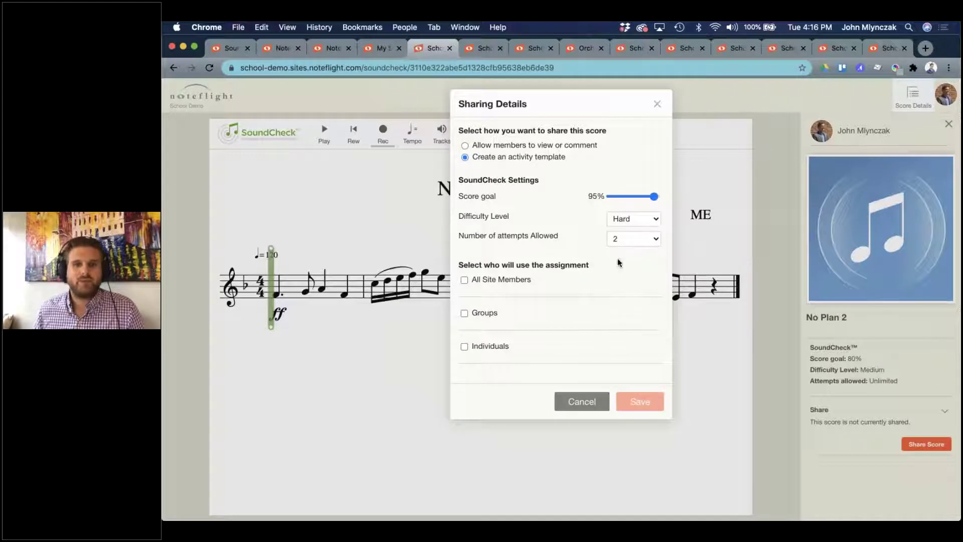
Assign it to all site members, save the assignment, and copy its link.
left_click(460, 280)
left_click(652, 482)
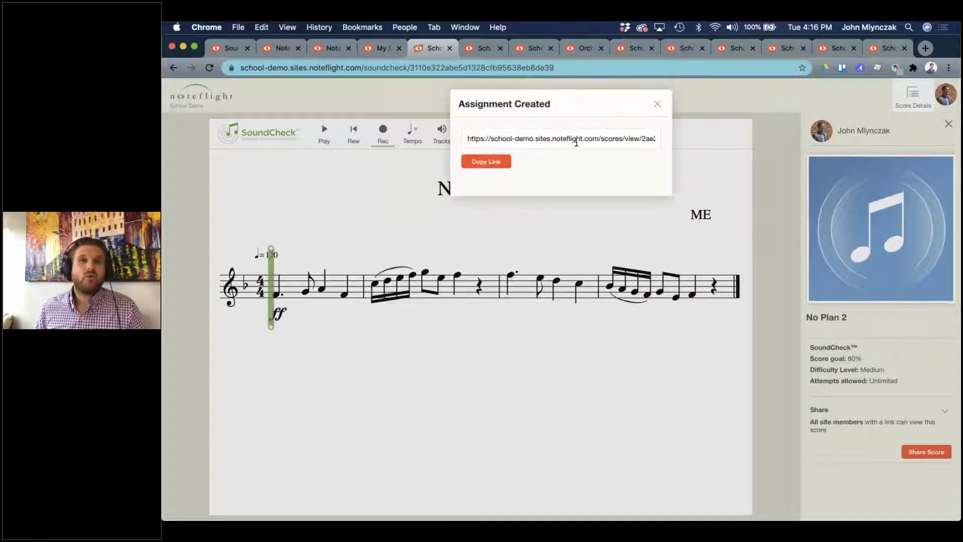
left_click(492, 166)
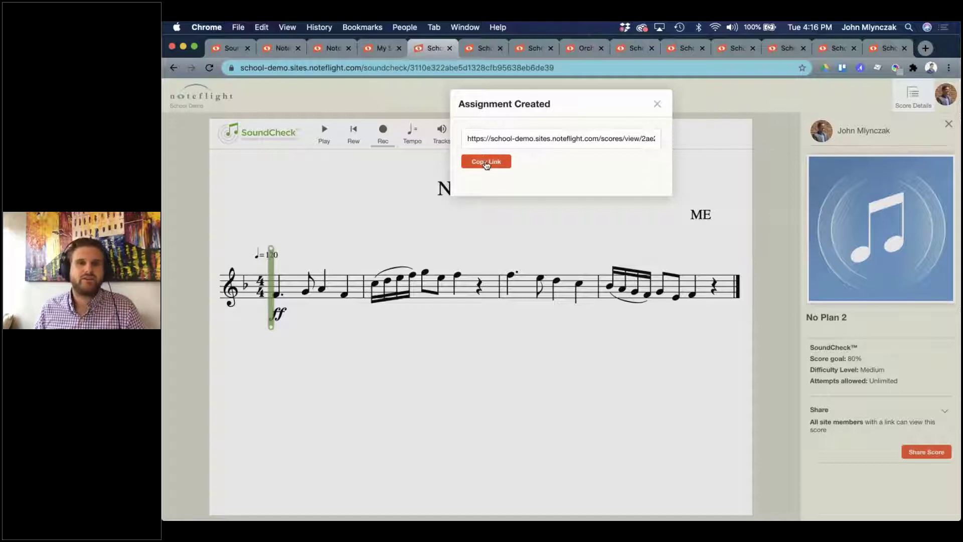
left_click(487, 163)
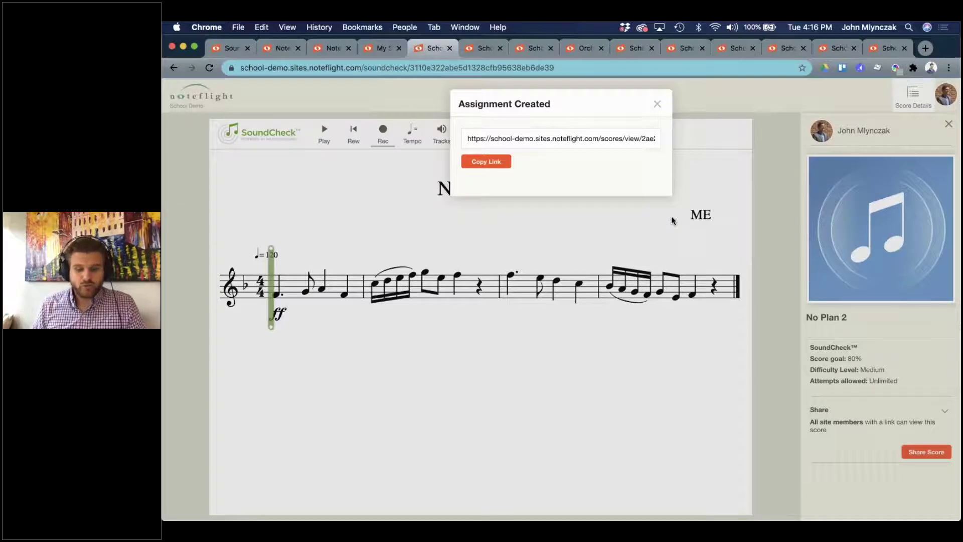
key("ctrl+Up")
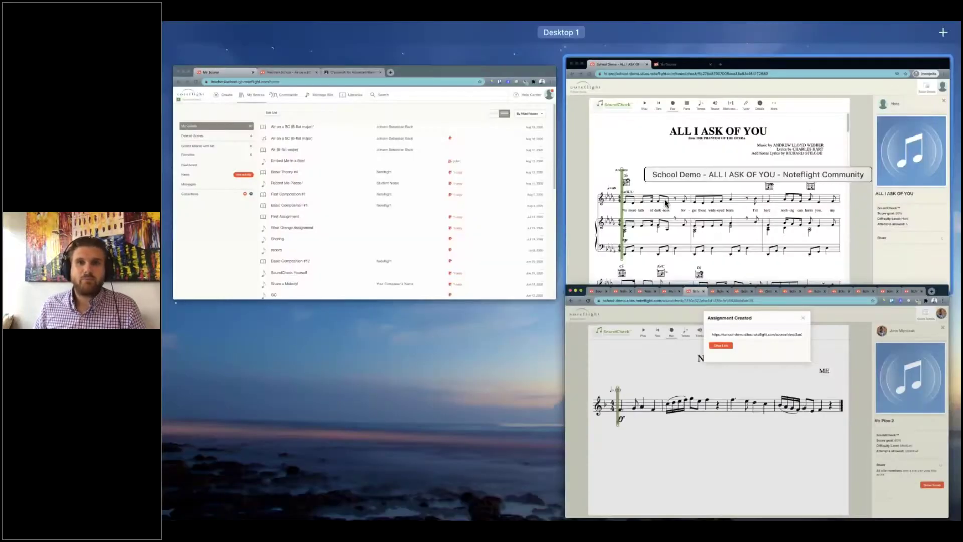
Paste the No Plan 2 assignment link into a new incognito tab and load it.
left_click(666, 202)
key("super+t")
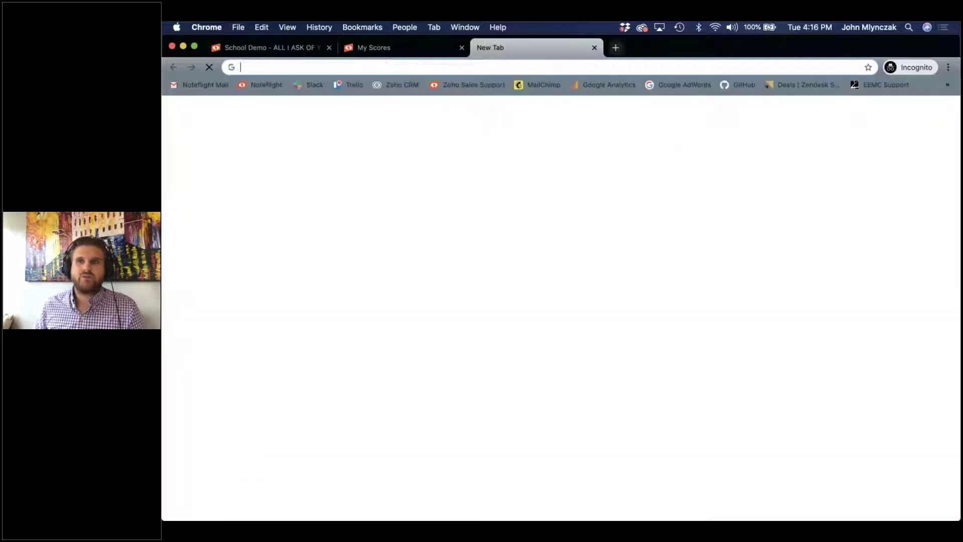
key("super+v")
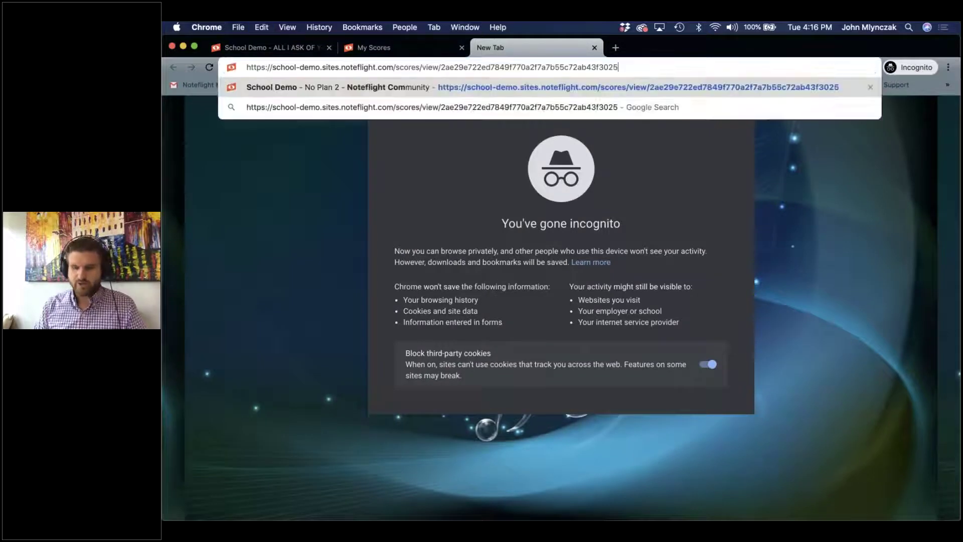
key("Return")
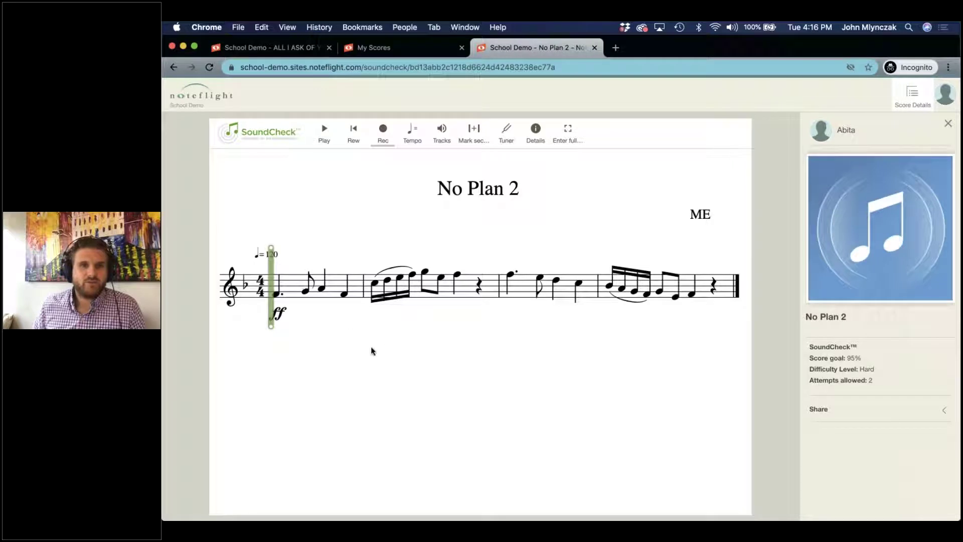
Check the 95% goal and remaining attempts in Details, then play and rewind the score.
left_click(535, 134)
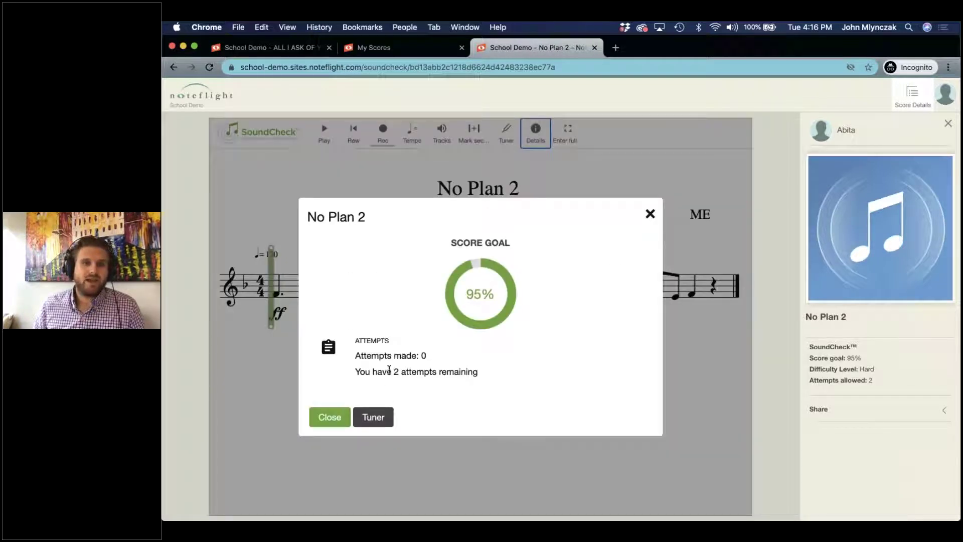
left_click(650, 214)
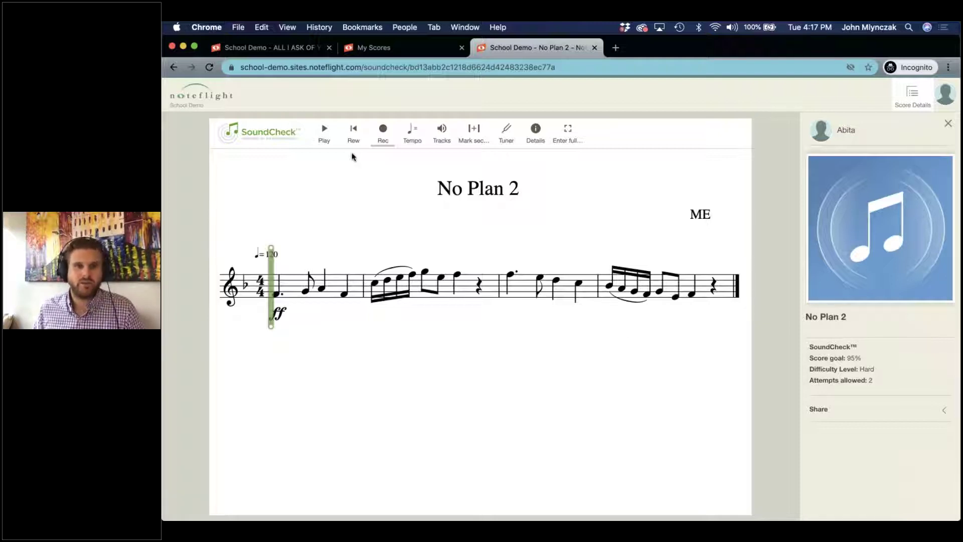
left_click(324, 131)
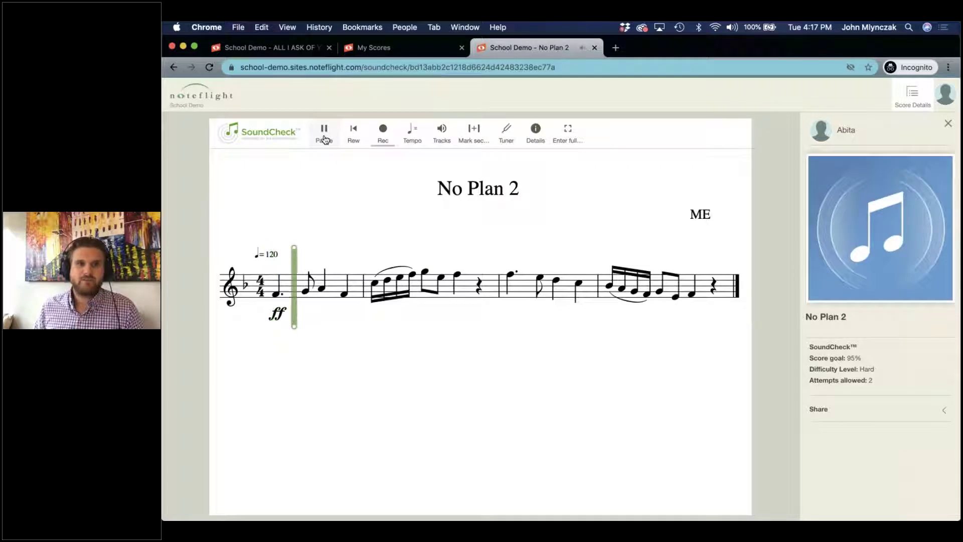
left_click(324, 132)
left_click(352, 135)
key("XF86AudioRaiseVolume")
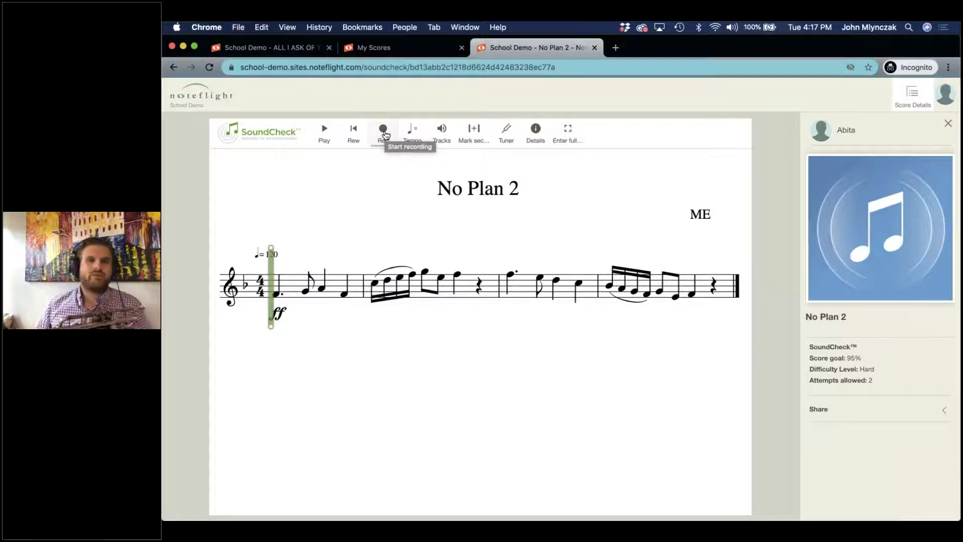
Try the playback options and tempo setting in the student player.
left_click(441, 133)
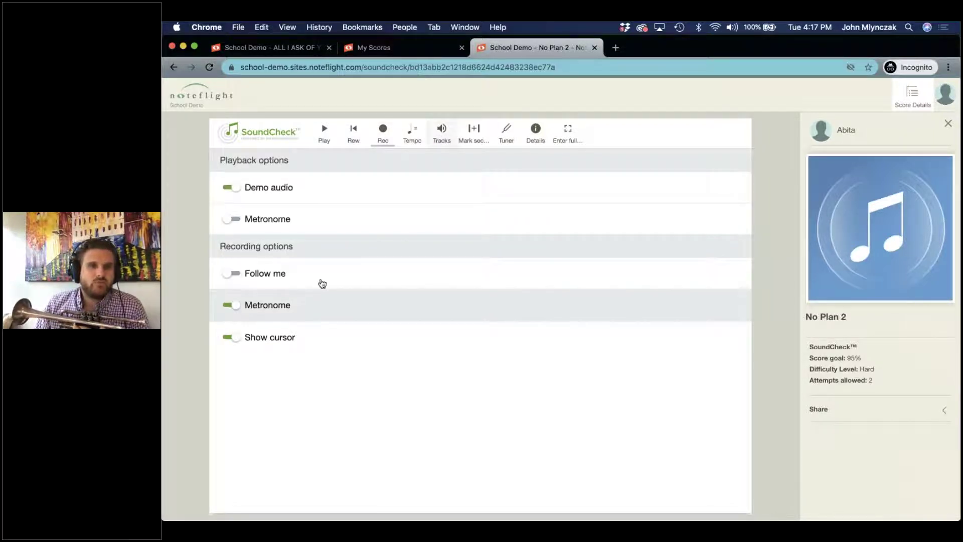
left_click(450, 134)
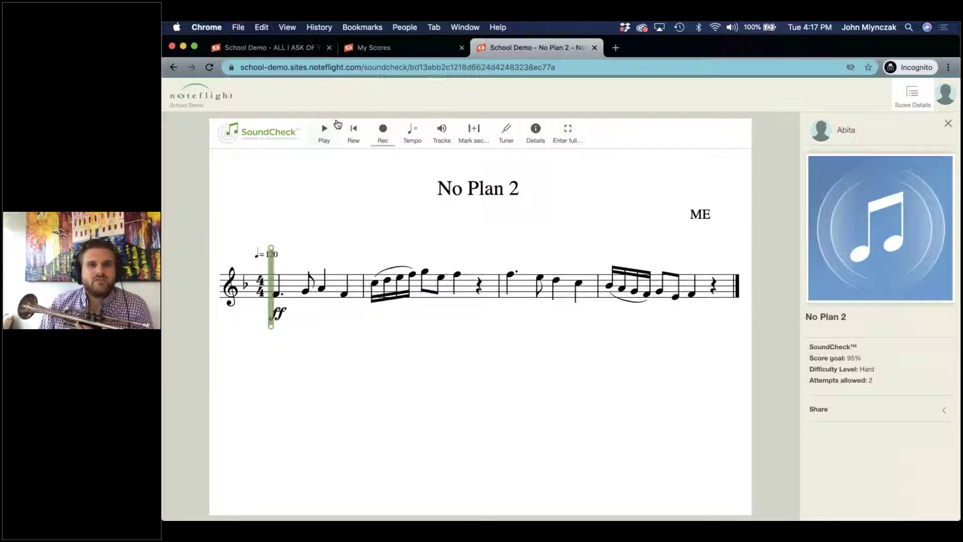
left_click(416, 138)
left_click(418, 136)
left_click(439, 135)
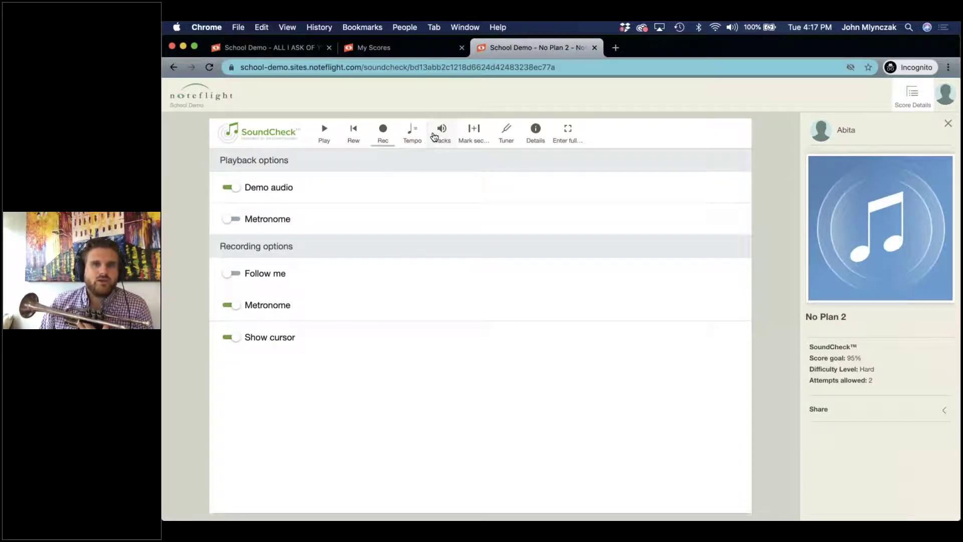
left_click(473, 131)
Mark and clear a practice section, then open the tuner, allow microphone access, and close it.
left_click(472, 131)
left_click(472, 131)
left_click(505, 131)
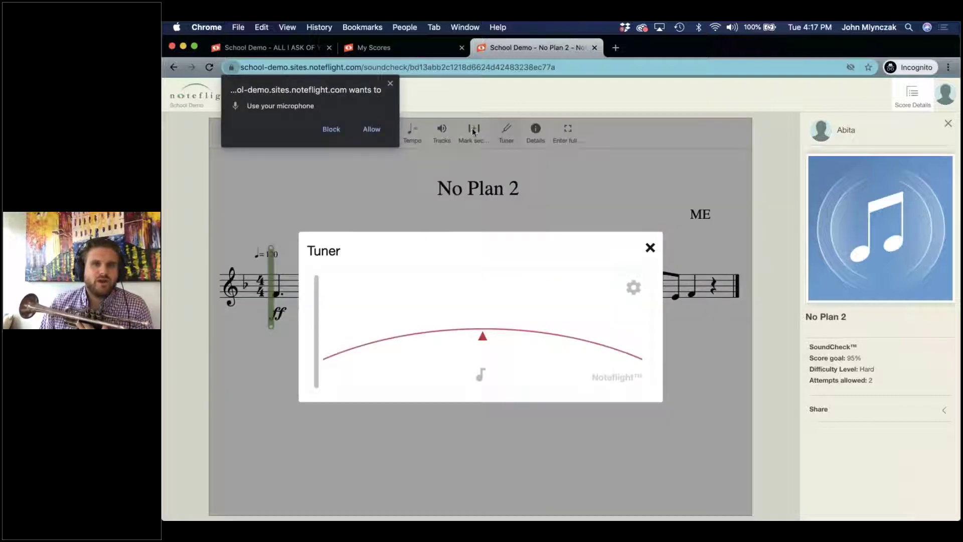
left_click(372, 129)
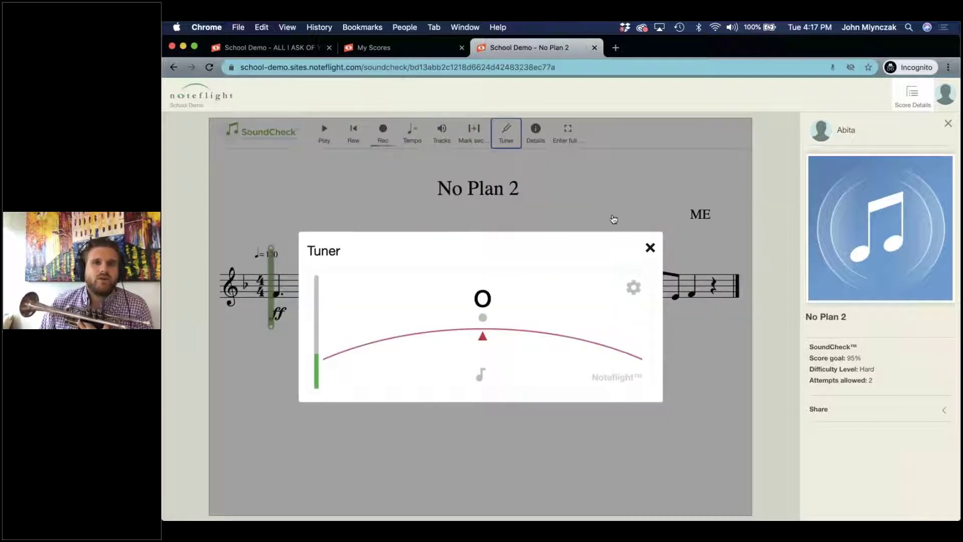
left_click(650, 248)
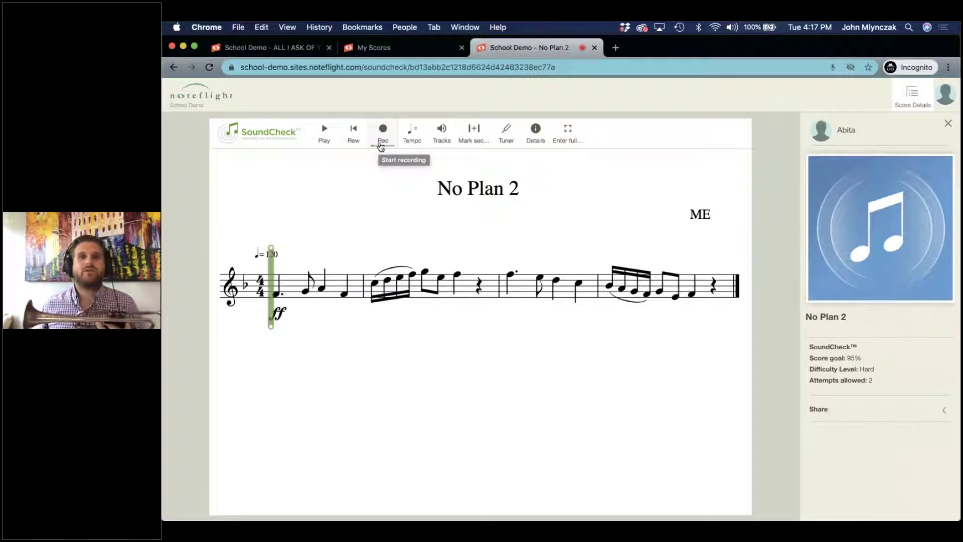
Record and save the first attempt, play it back, then start another recording.
left_click(381, 147)
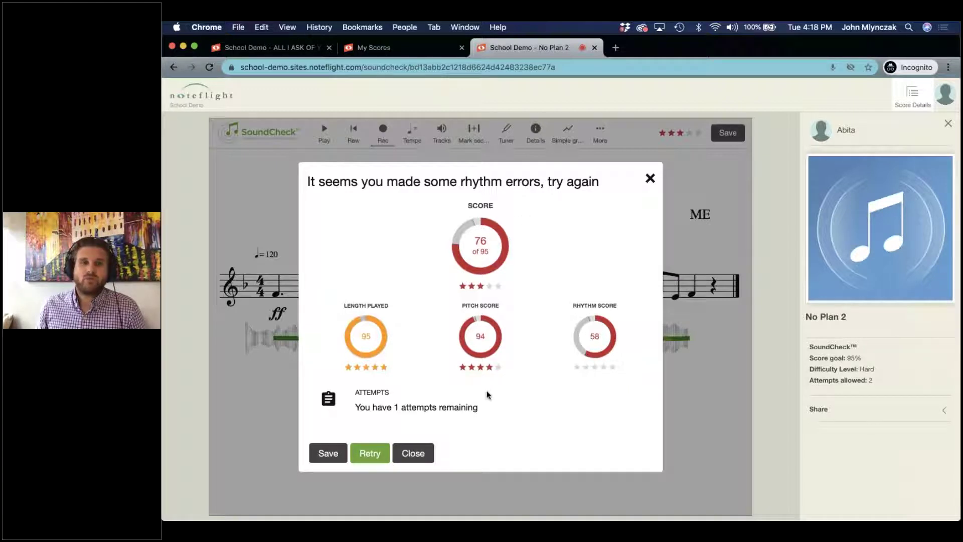
left_click(328, 453)
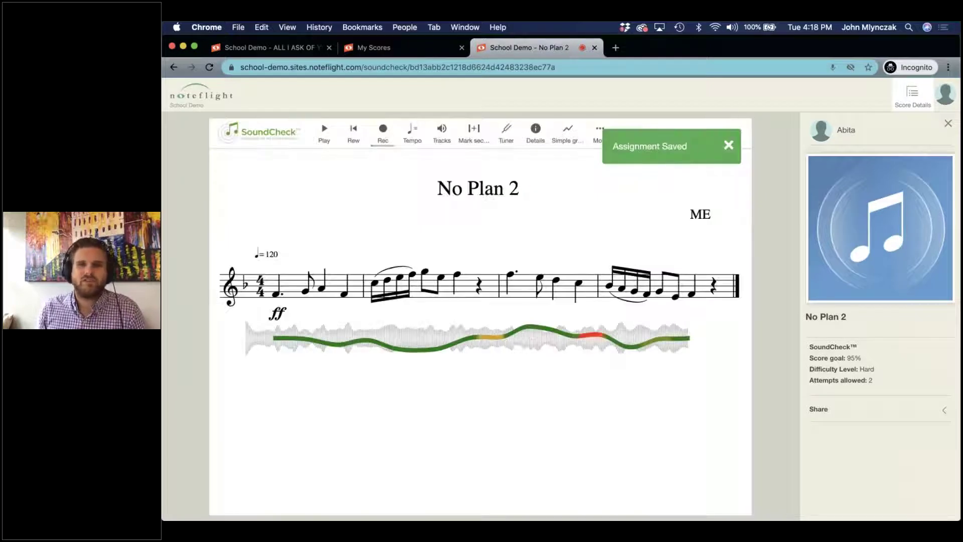
left_click(325, 140)
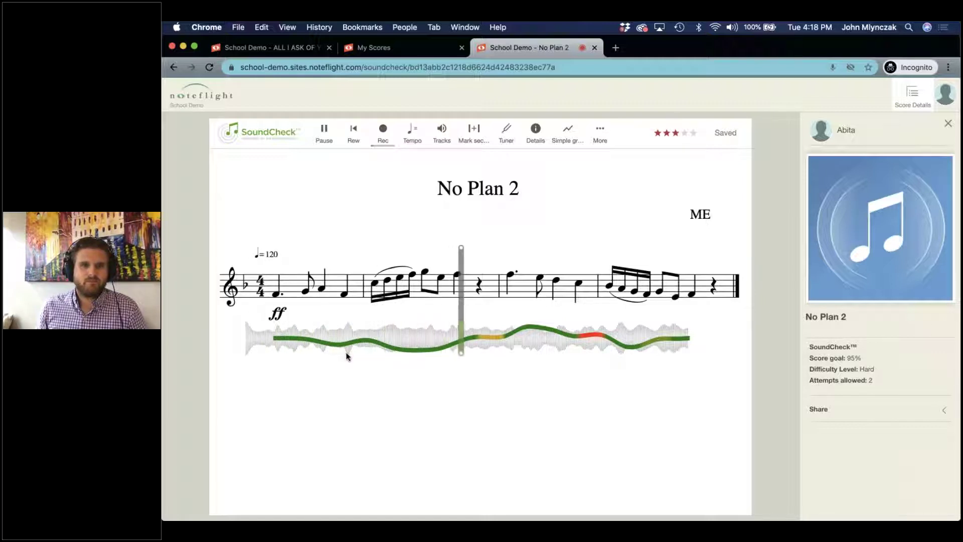
left_click(324, 131)
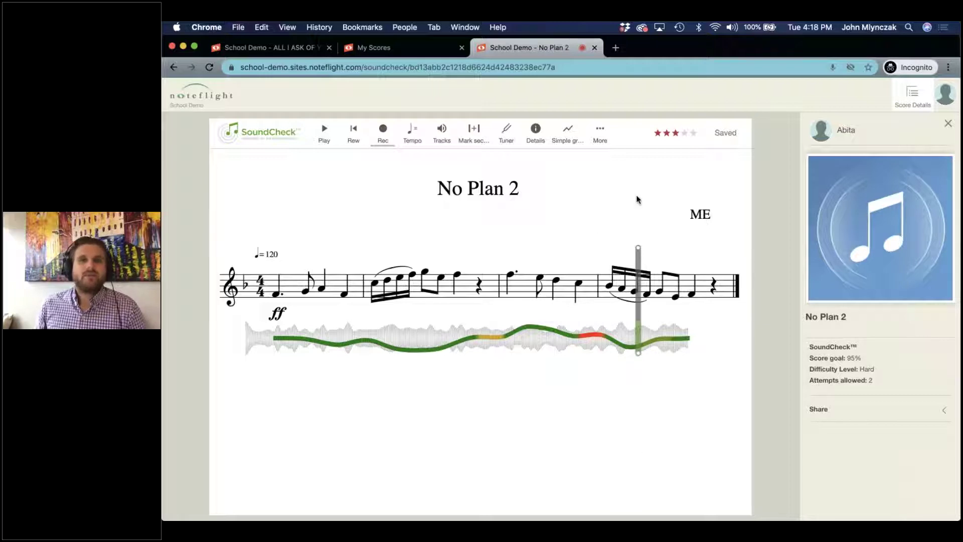
left_click(382, 131)
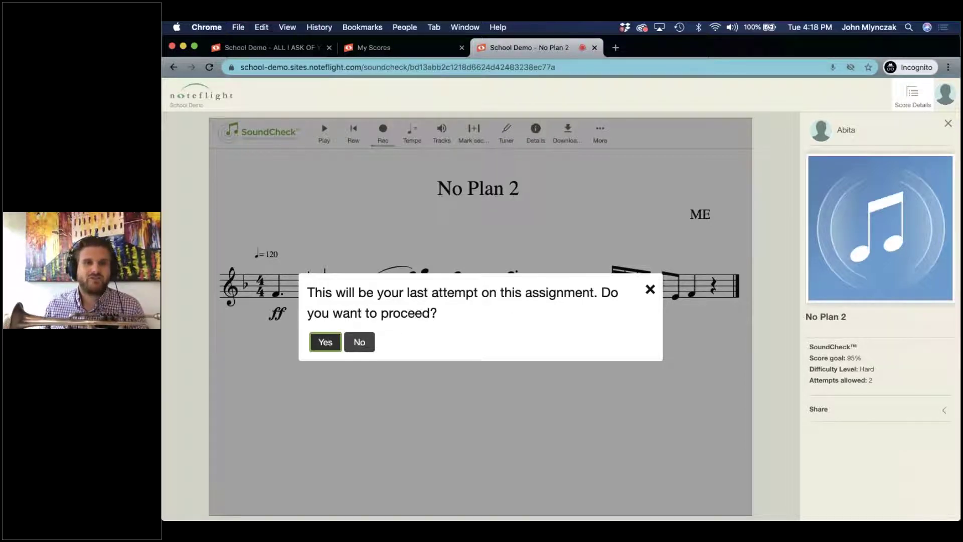
Record the last attempt, close its 56-point result unsaved, and play it back.
left_click(325, 342)
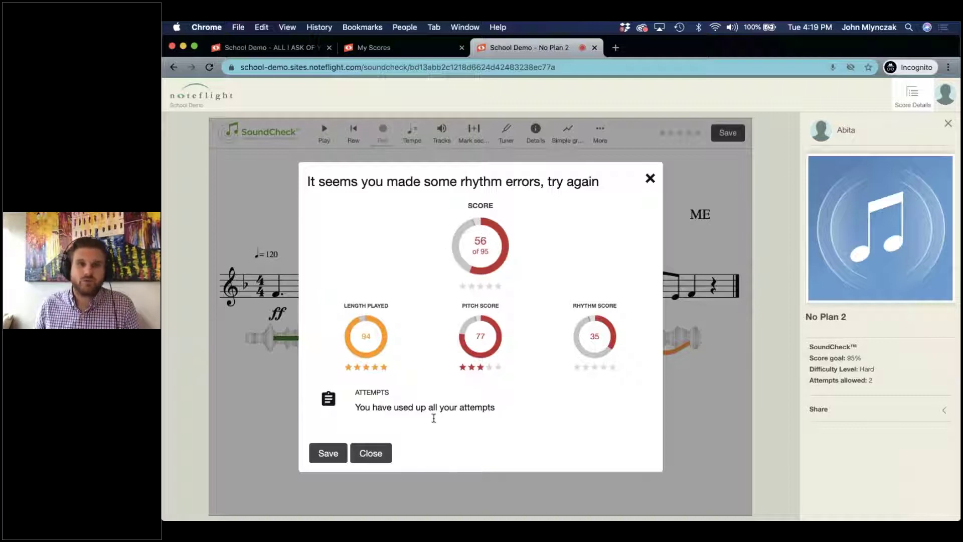
left_click(379, 452)
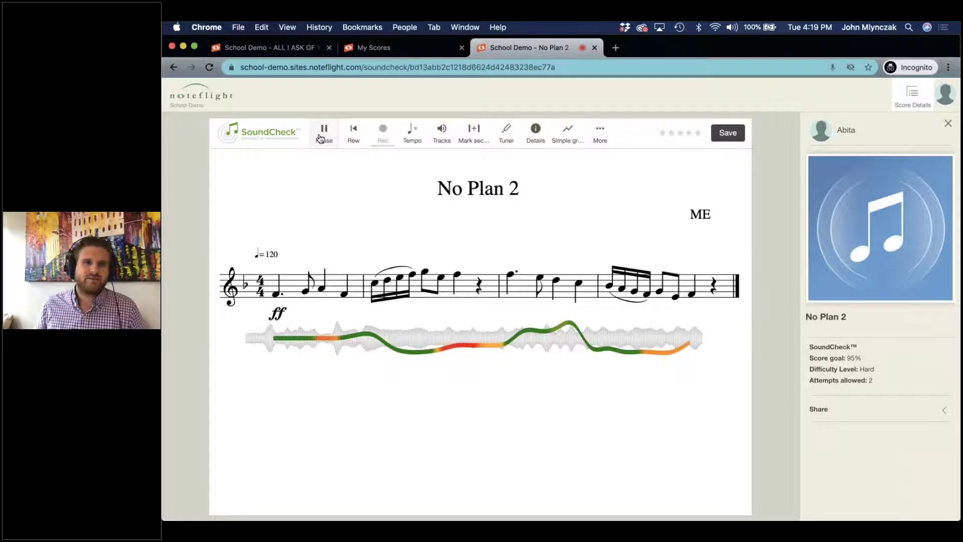
left_click(321, 135)
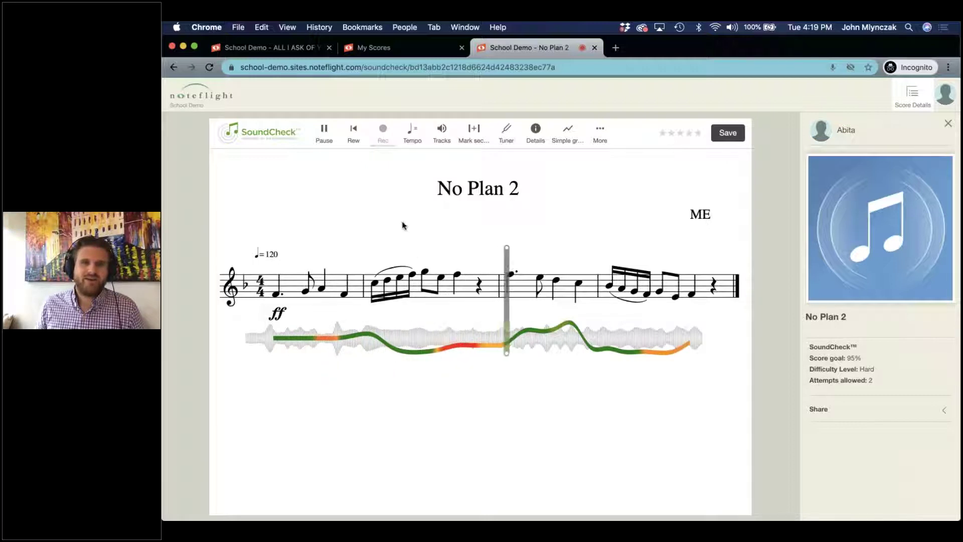
left_click(324, 131)
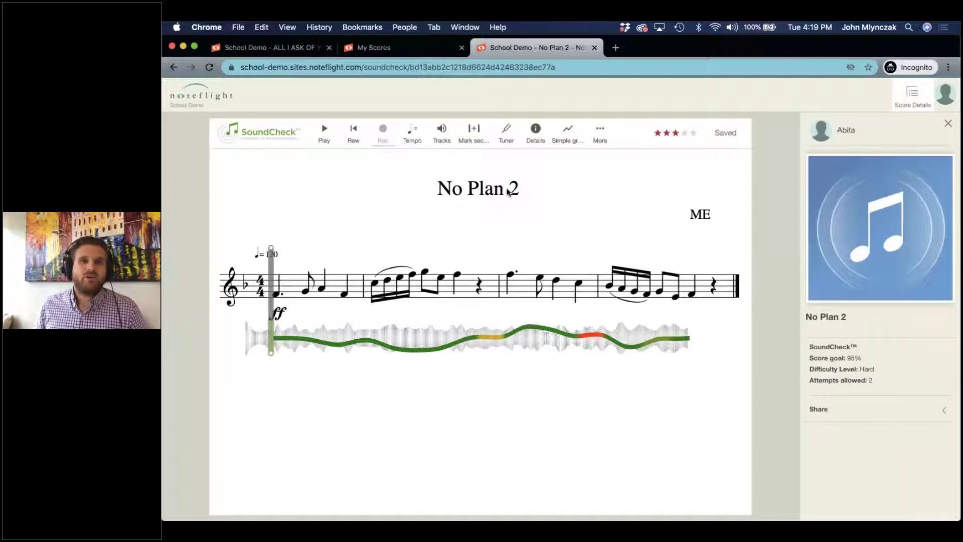
View the saved 76-of-95 result, reload the page, and confirm it persists.
left_click(656, 135)
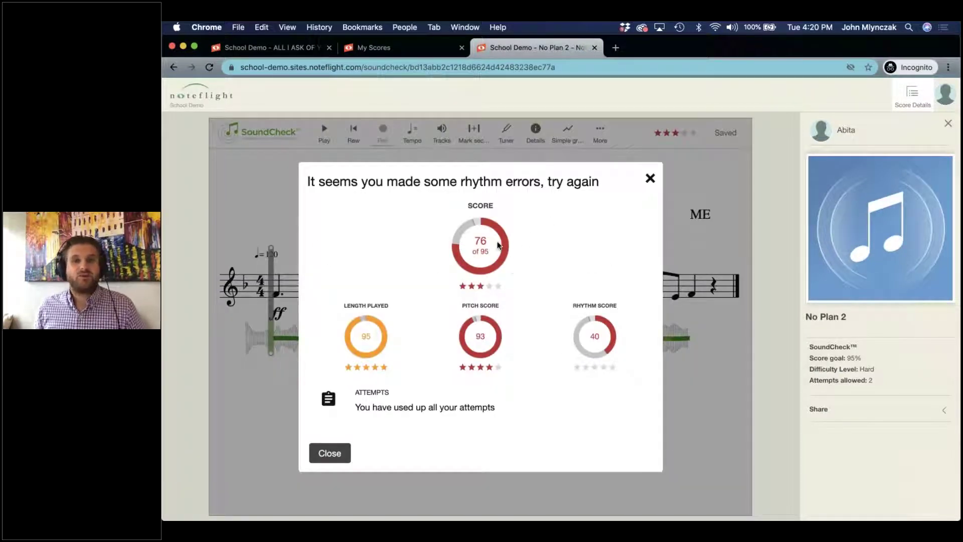
left_click(650, 178)
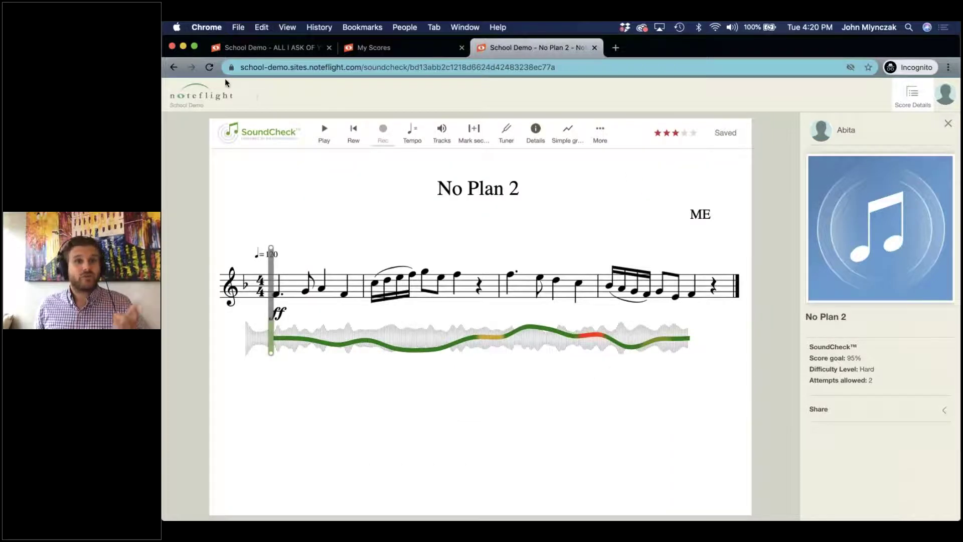
left_click(207, 68)
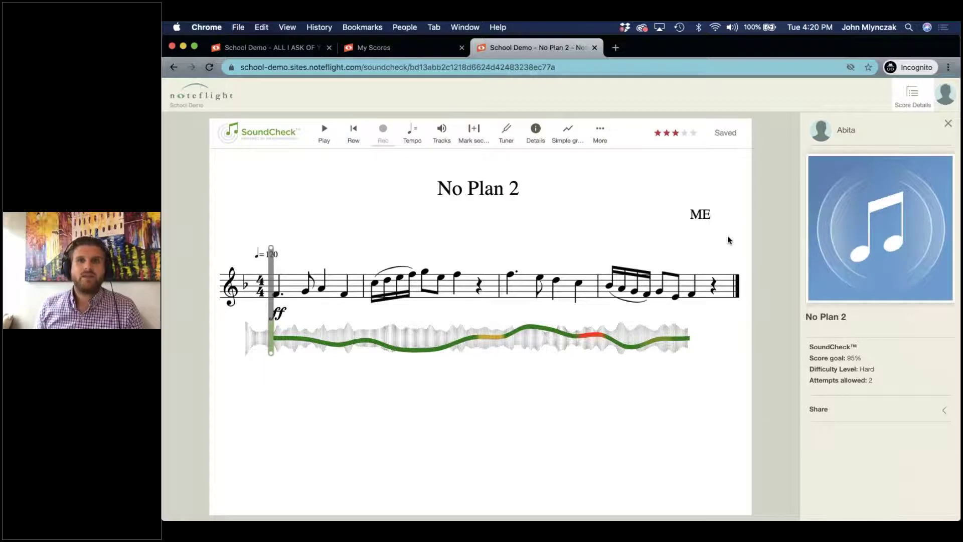
key("ctrl+Up")
left_click(726, 374)
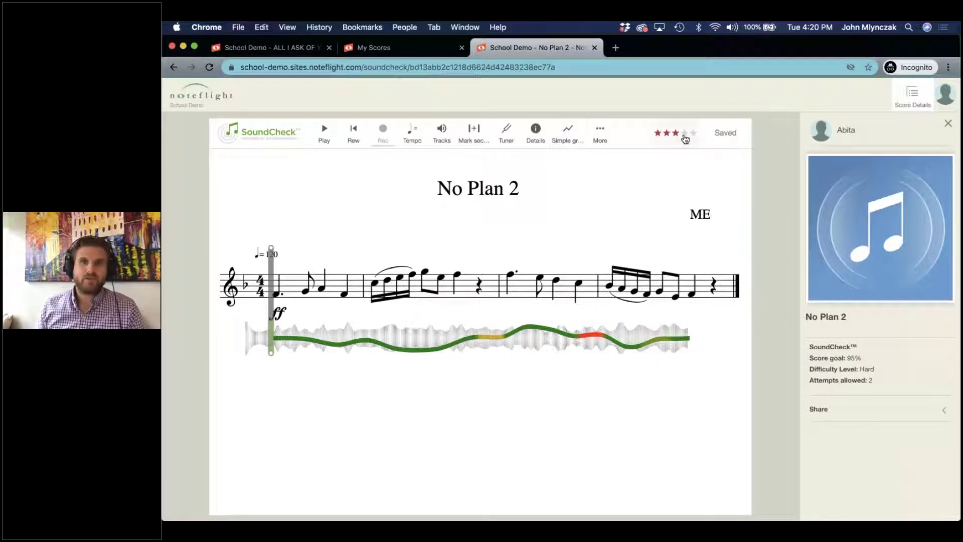
left_click(667, 134)
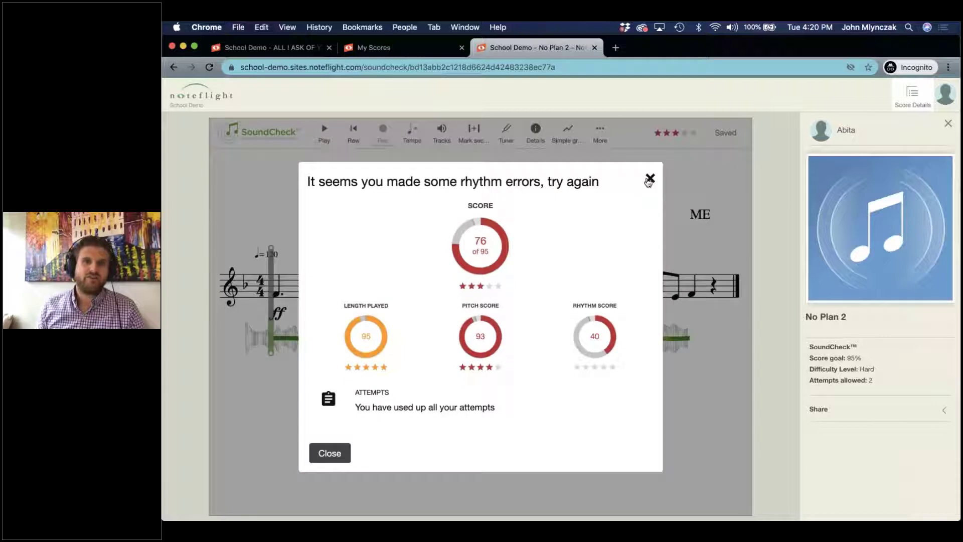
left_click(650, 179)
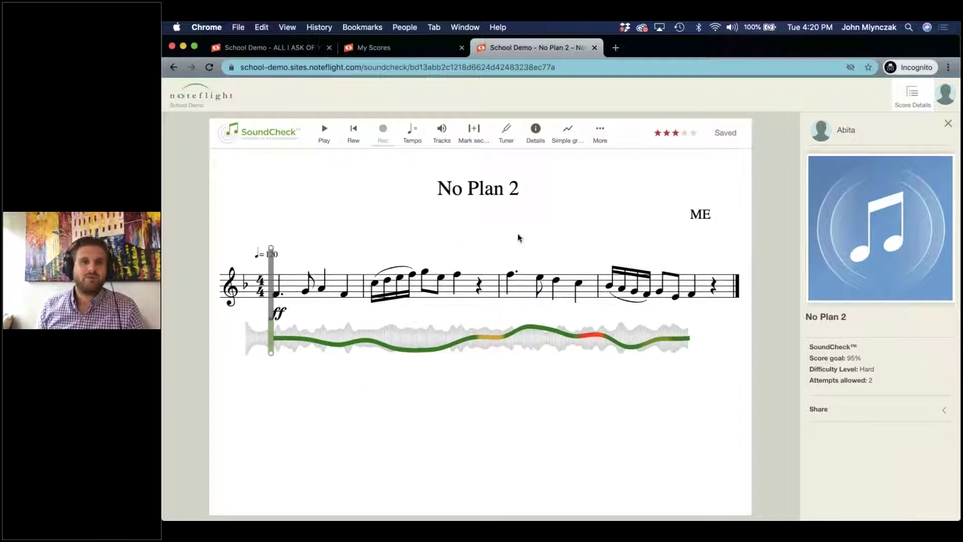
key("ctrl+Up")
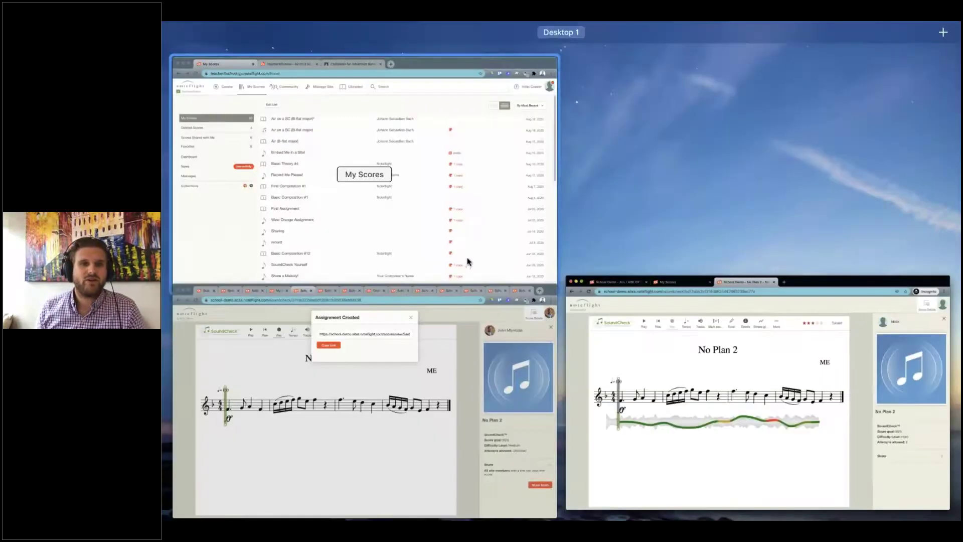
In the teacher window, refresh My Scores and open the student's No Plan 2 copy via '1 copy'.
left_click(459, 377)
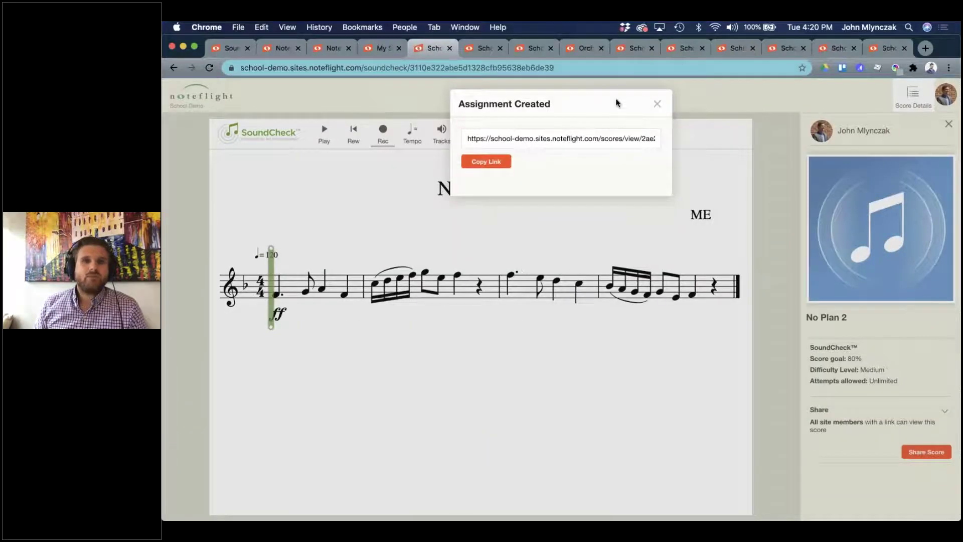
left_click(656, 104)
left_click(379, 48)
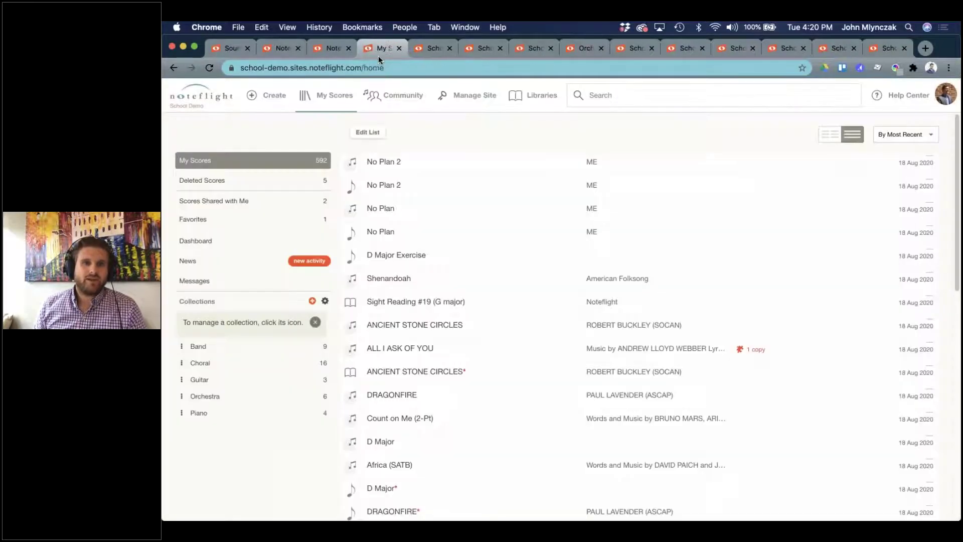
left_click(209, 67)
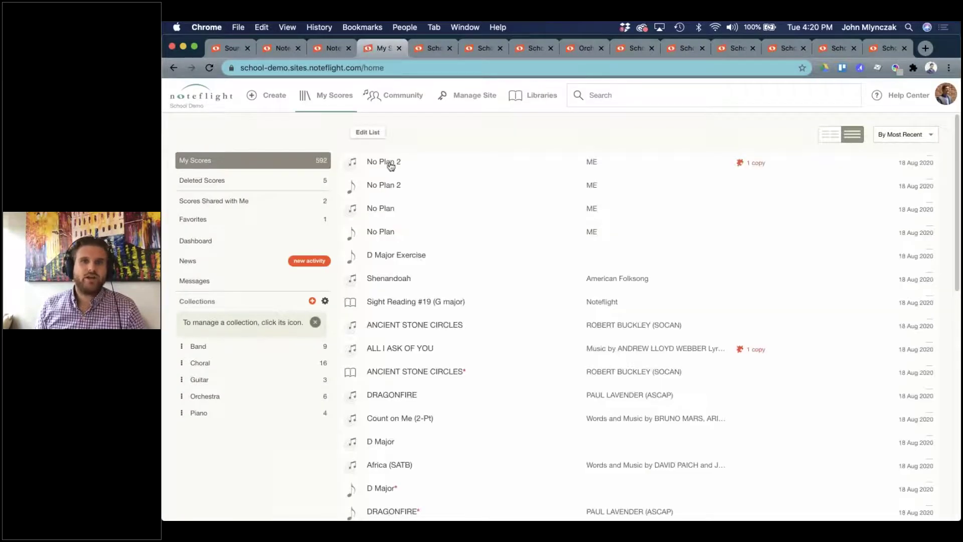
right_click(756, 167)
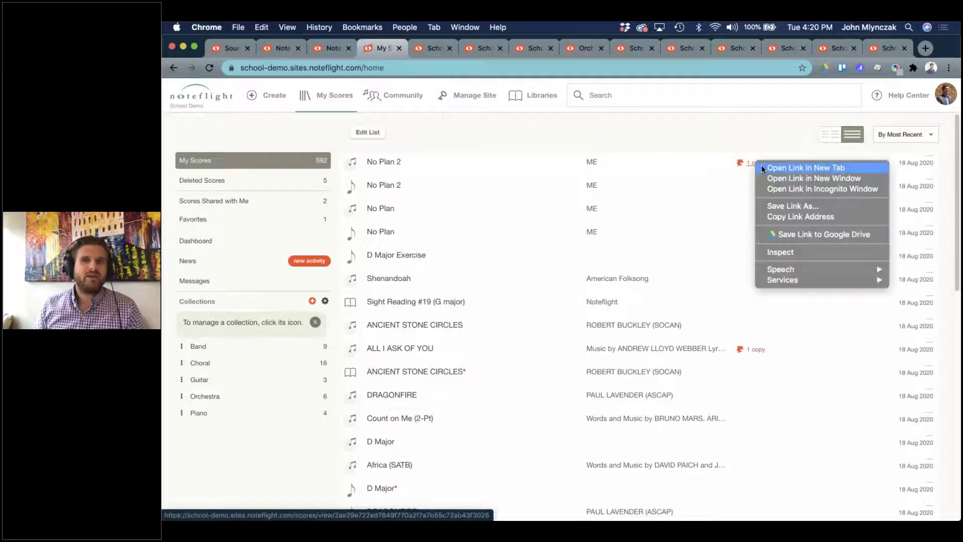
key("Return")
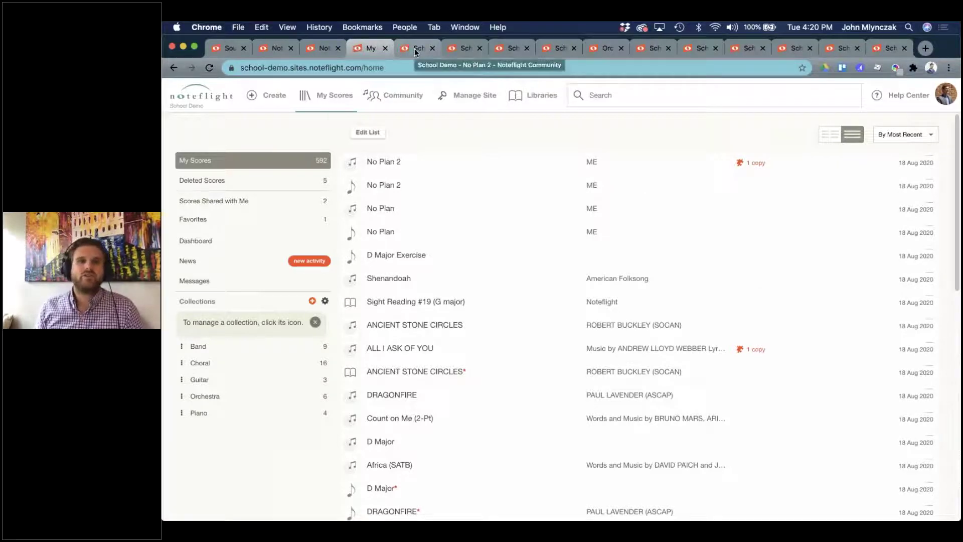
left_click(415, 51)
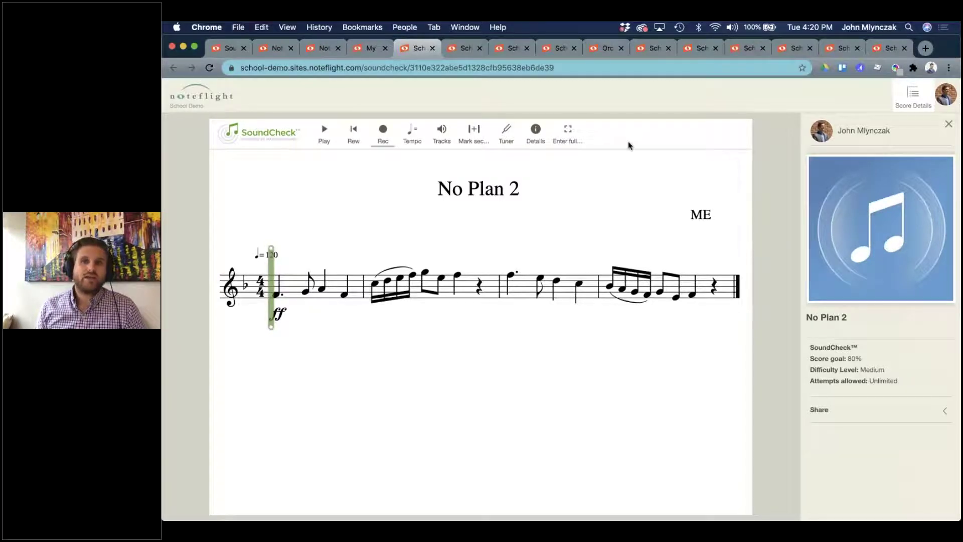
key("ctrl+shift+Tab")
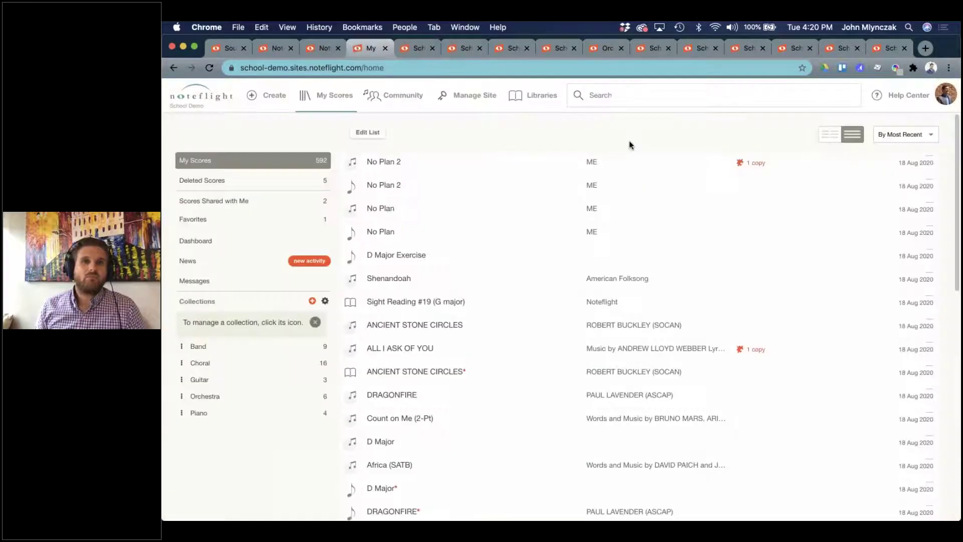
left_click(754, 163)
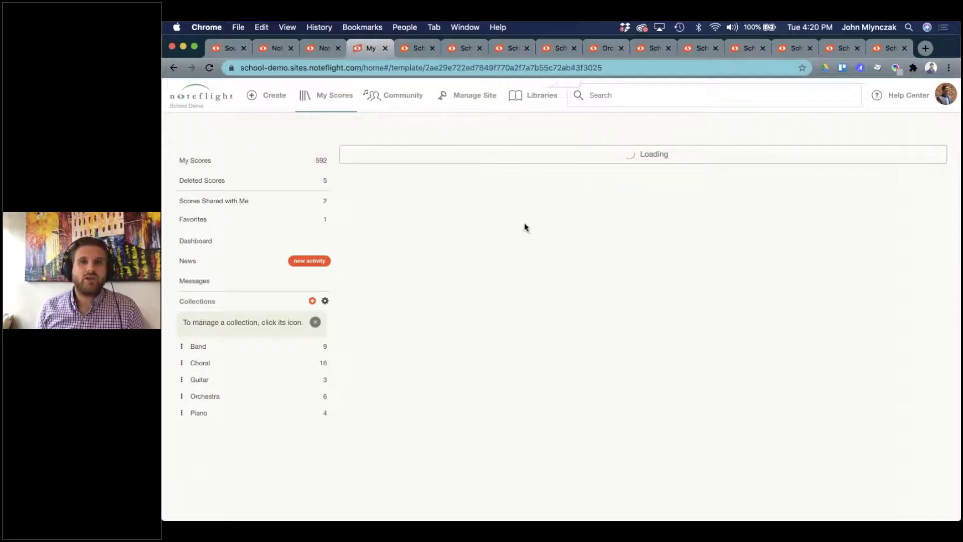
left_click(377, 162)
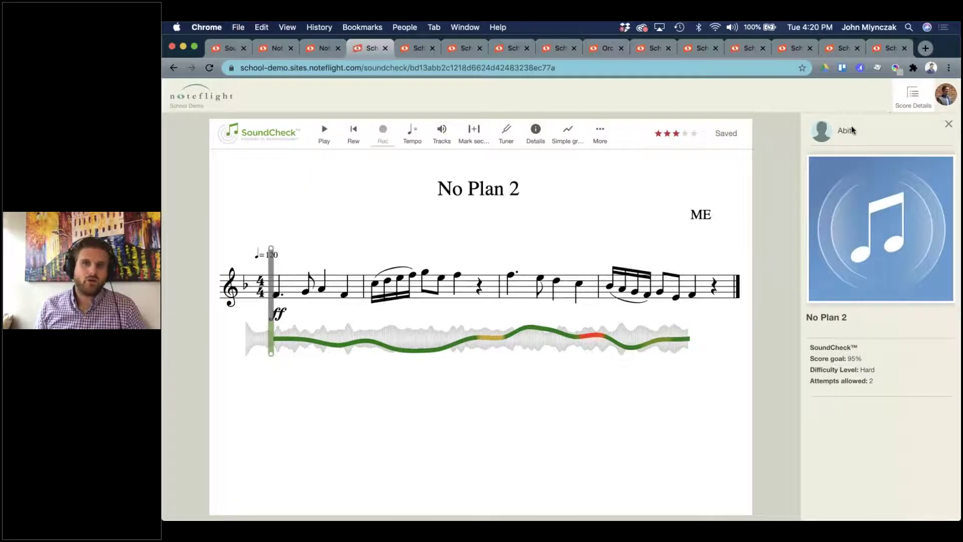
Check the pitch errors and the student's 76-of-95 result with rhythm 40, then close it.
mouse_move(335, 351)
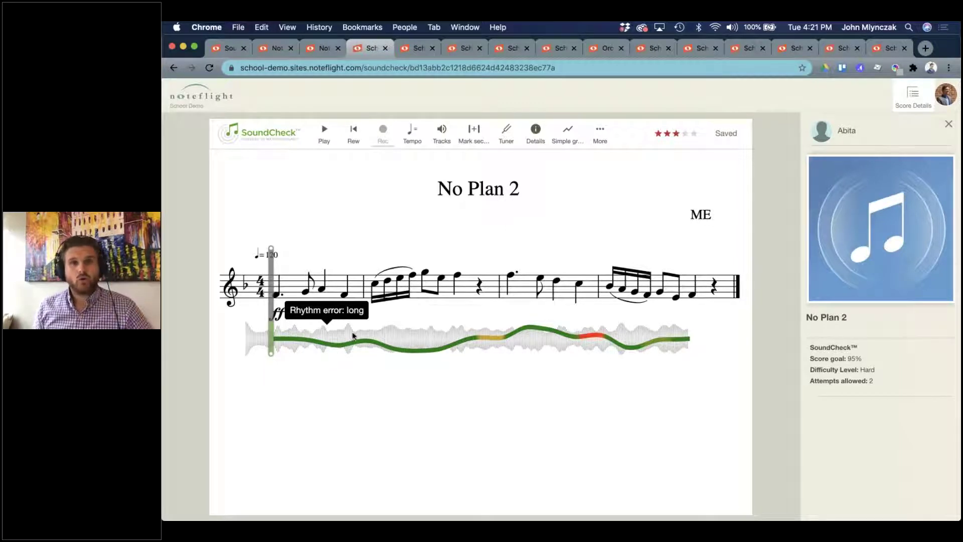
left_click(672, 134)
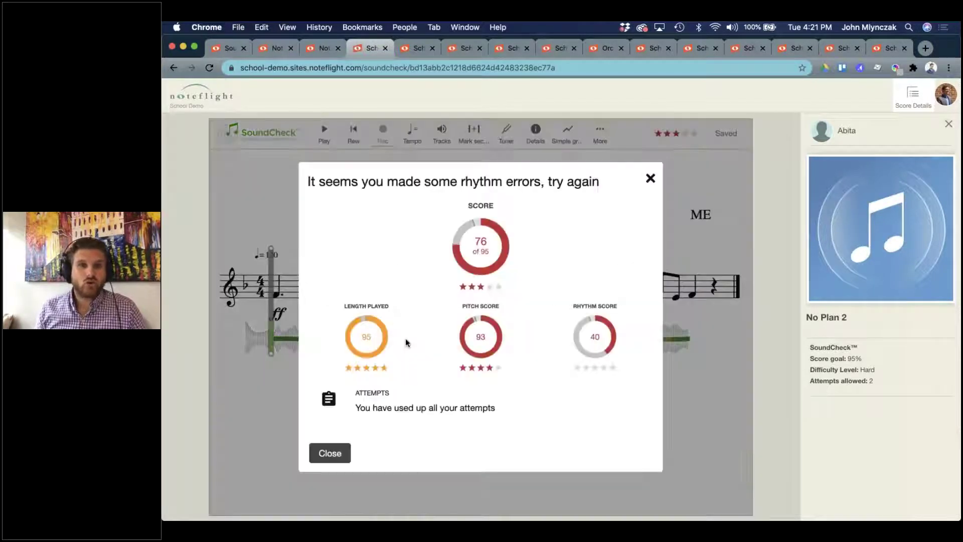
left_click(651, 178)
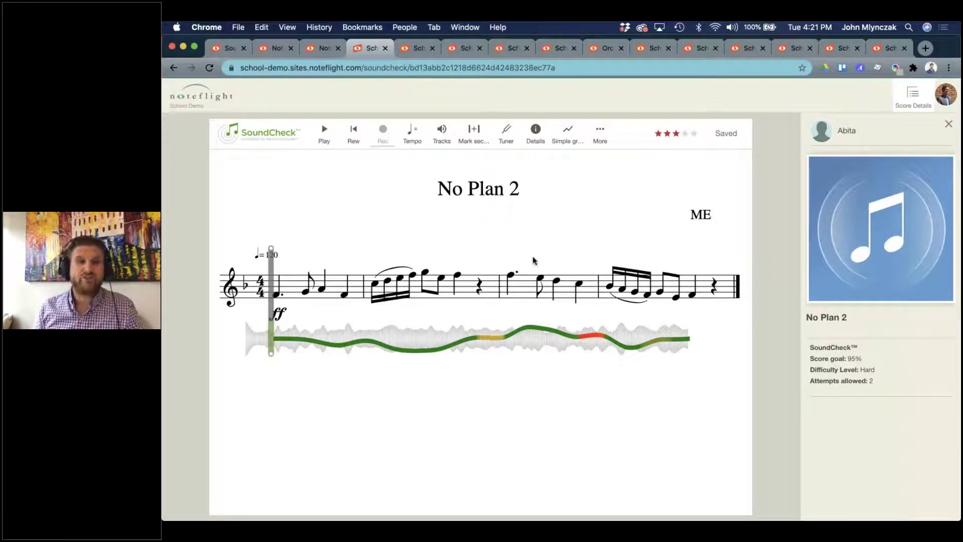
From the other teacher's score list, open Air on a SC and save the pending changes.
key("ctrl+Up")
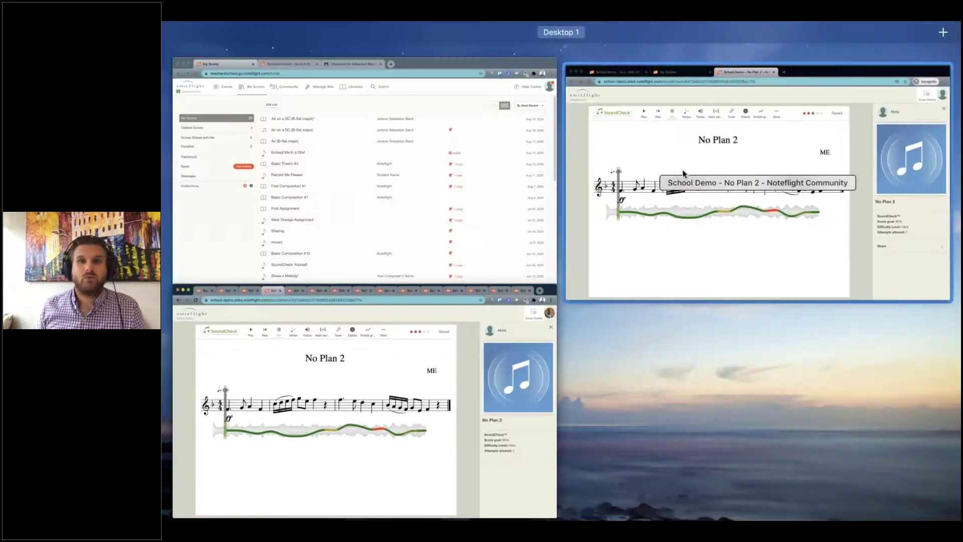
left_click(426, 185)
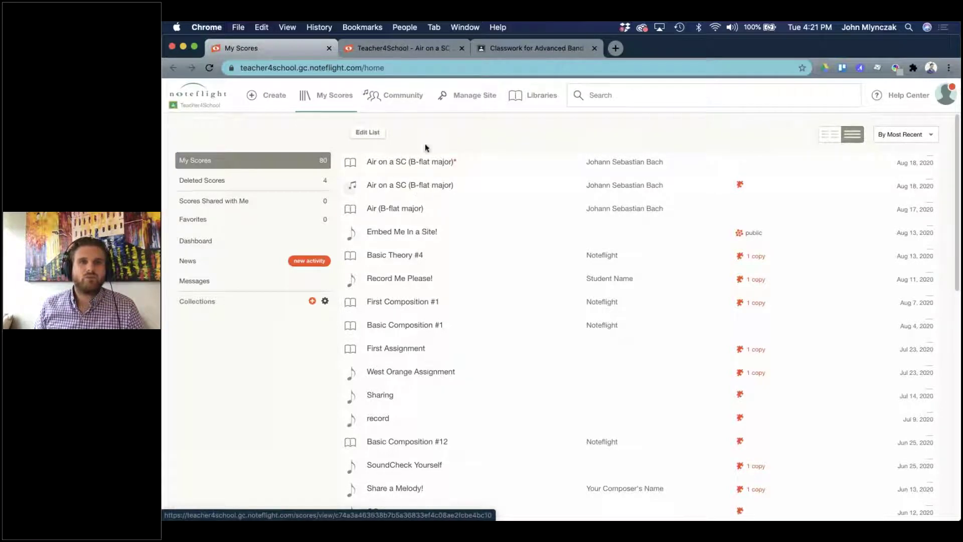
left_click(406, 164)
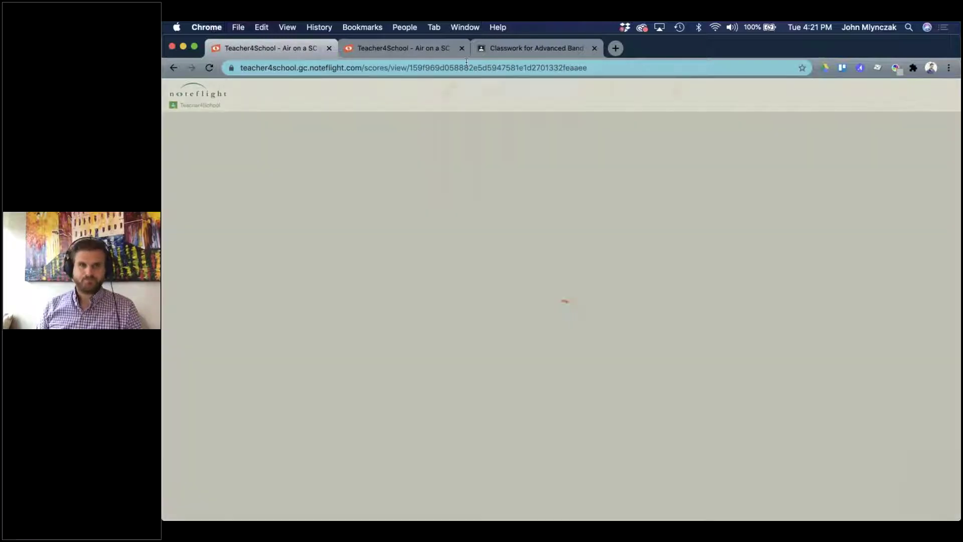
left_click(595, 180)
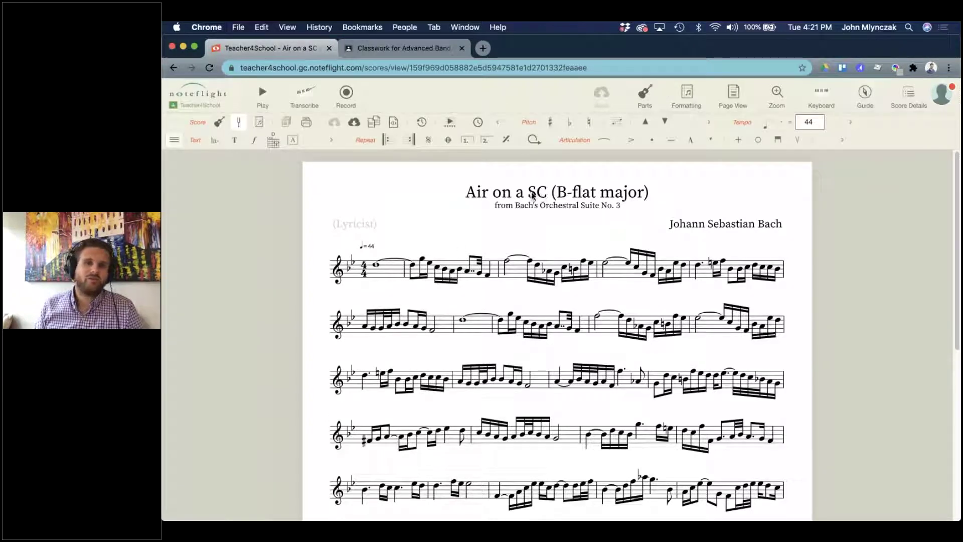
Select measure 7 through the end of the score and clear its notes.
left_click(537, 241)
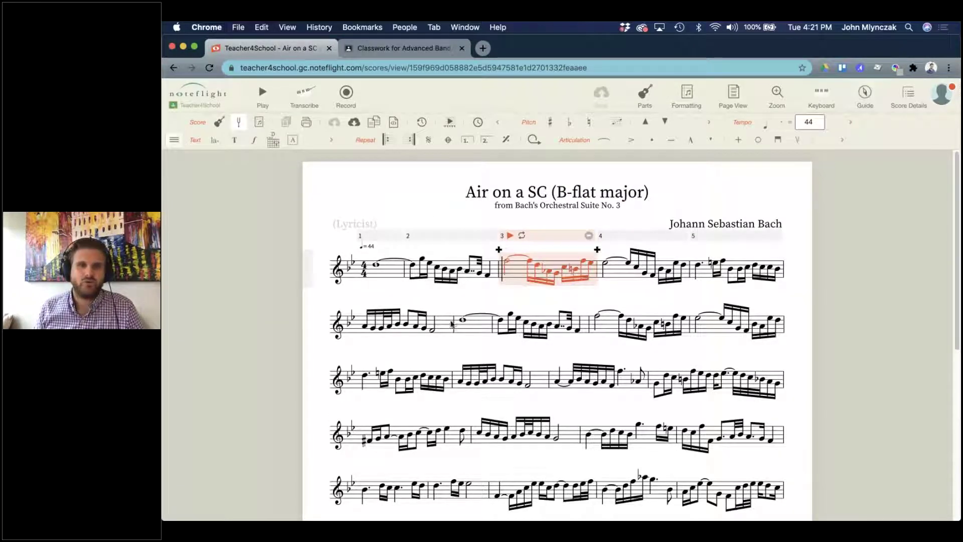
left_click(314, 322)
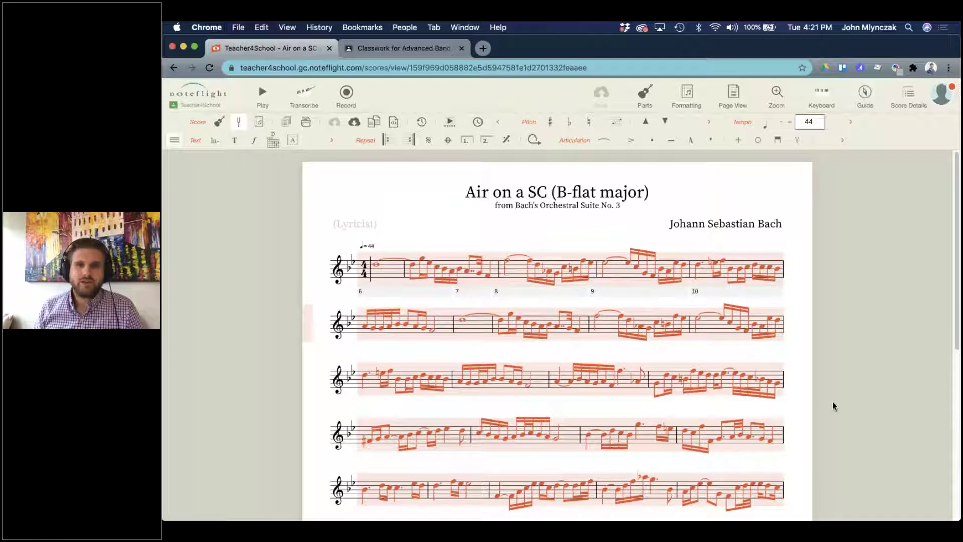
left_click(823, 417)
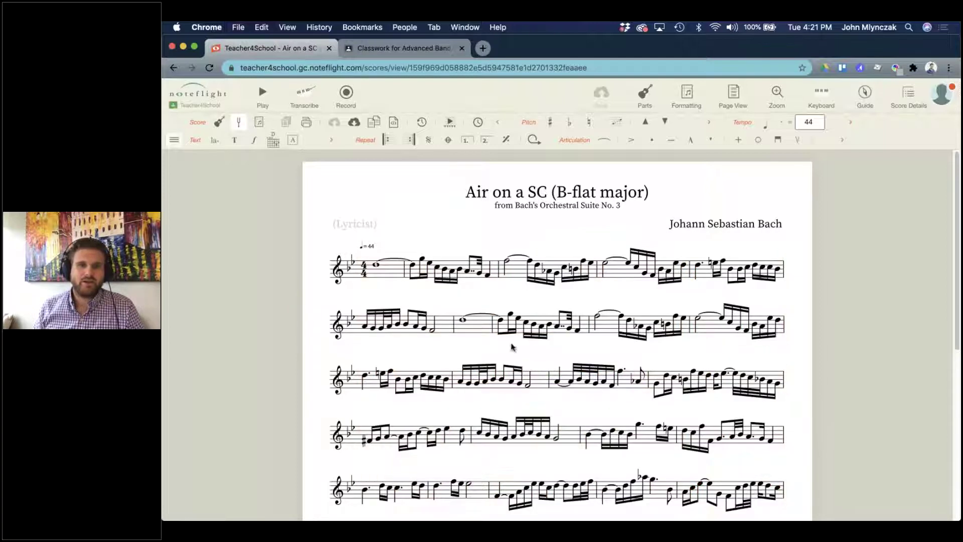
left_click(471, 327)
scroll(760, 352, "down", 10)
scroll(768, 393, "up", 10)
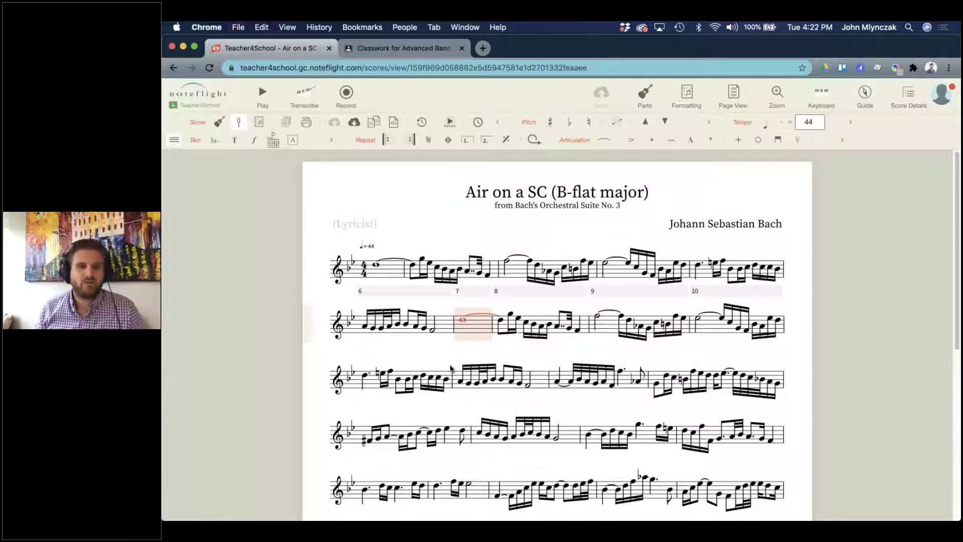
scroll(718, 418, "down", 5)
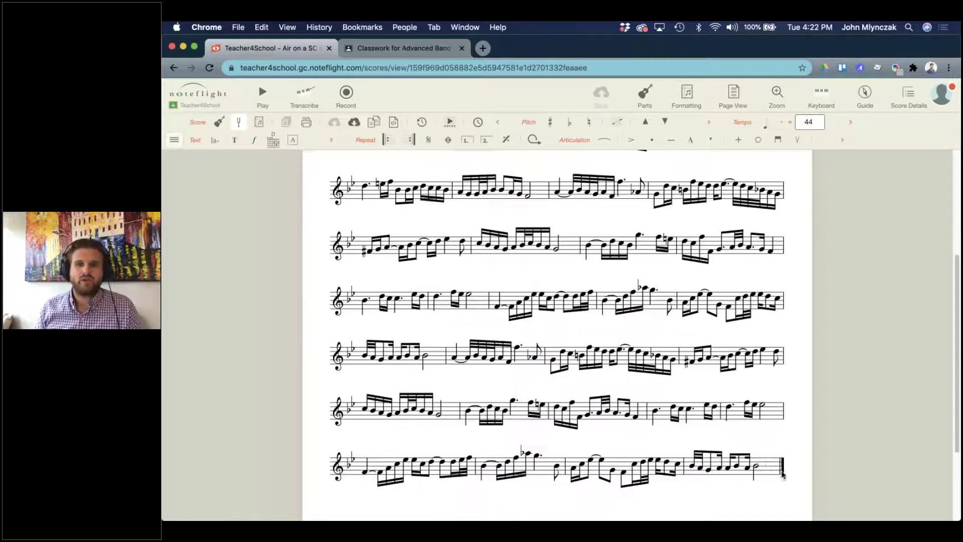
left_click(766, 468, "shift")
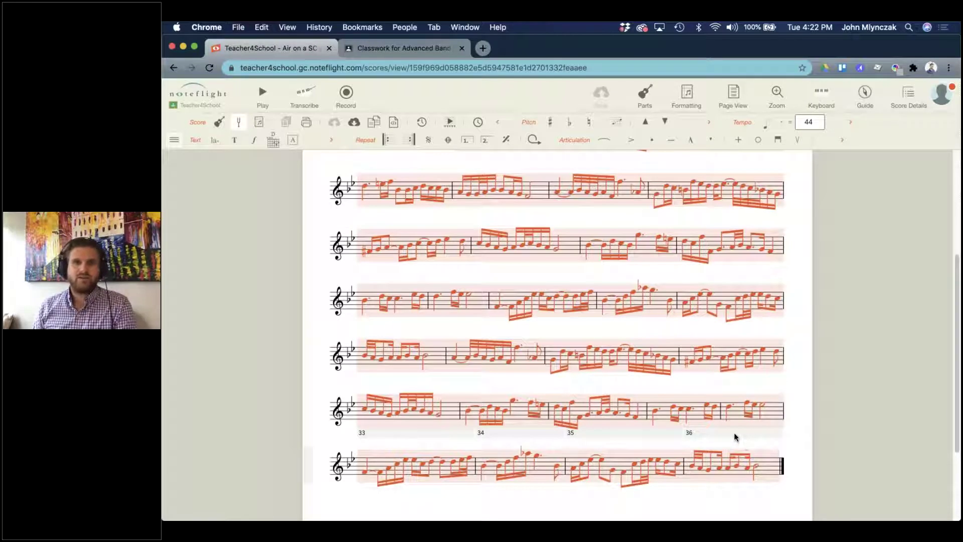
scroll(615, 383, "up", 2)
key("BackSpace")
Remove the now-empty measures with Measure > Delete Measures.
left_click(174, 140)
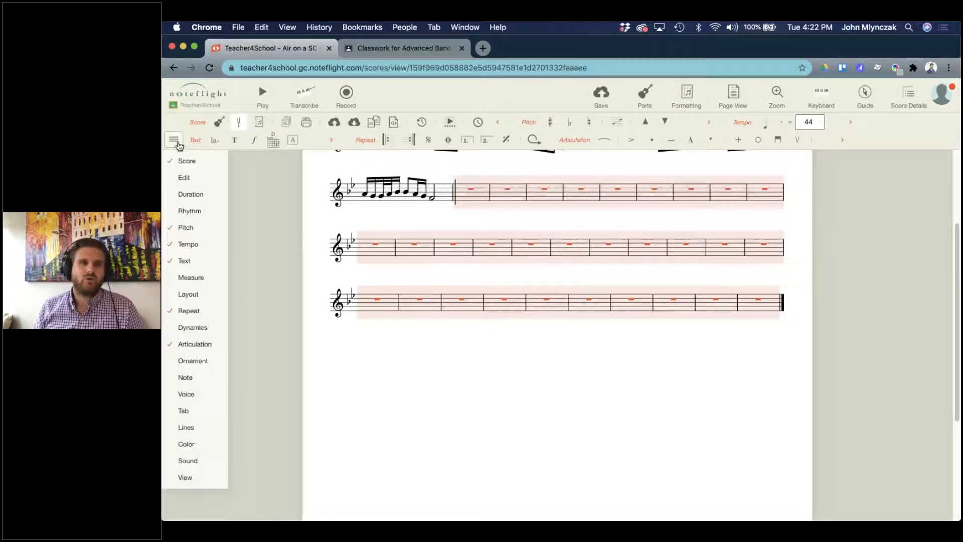
mouse_move(197, 280)
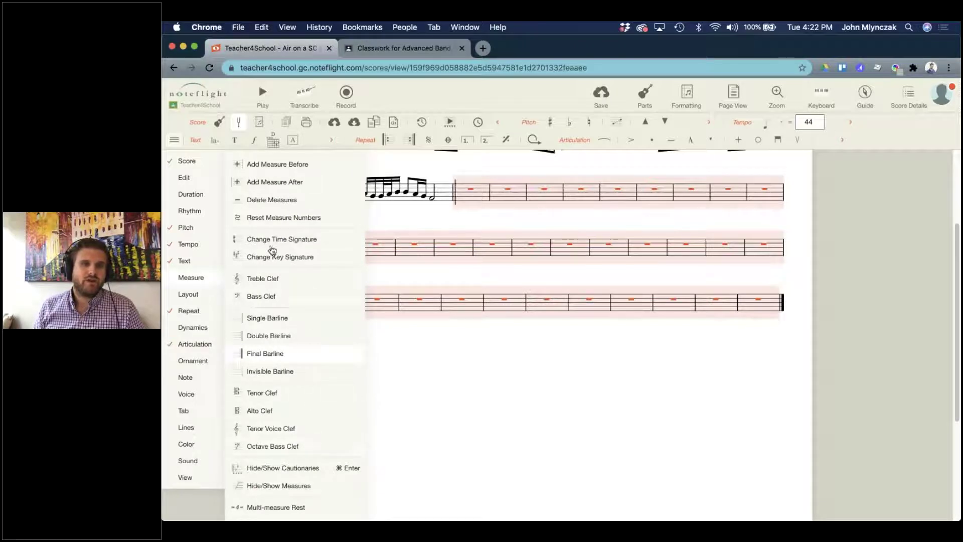
left_click(261, 201)
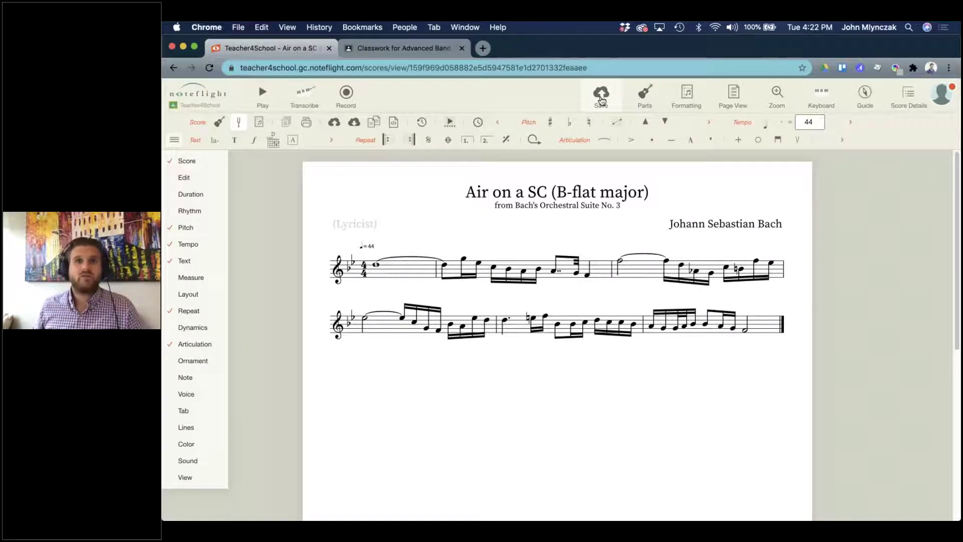
Save the trimmed score and enlarge the note size to 6.2 px.
left_click(601, 98)
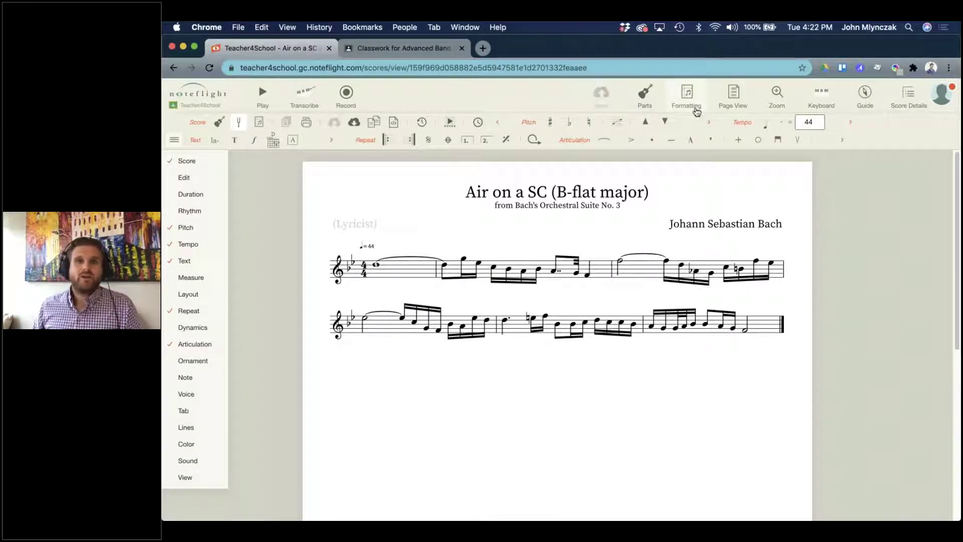
left_click(692, 103)
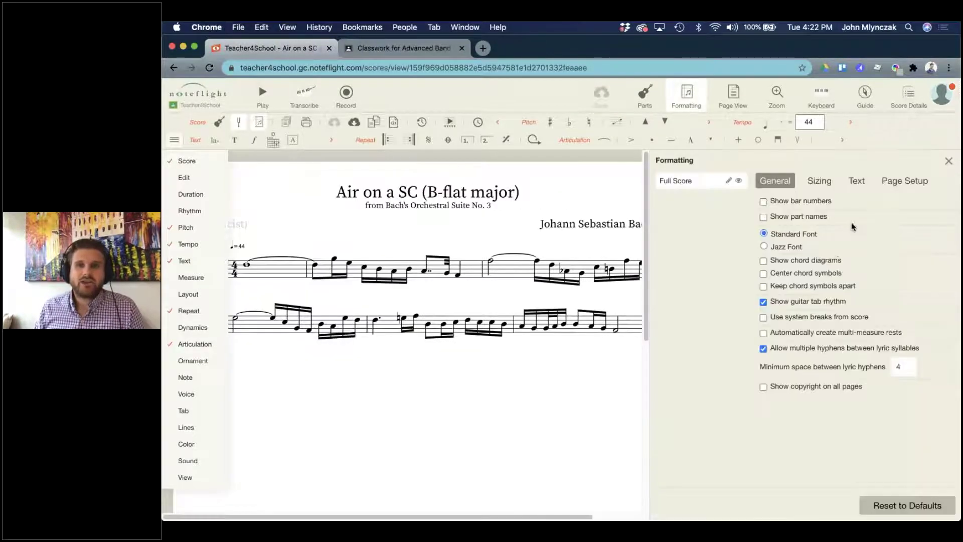
left_click(819, 181)
left_click_drag(816, 212, 840, 213)
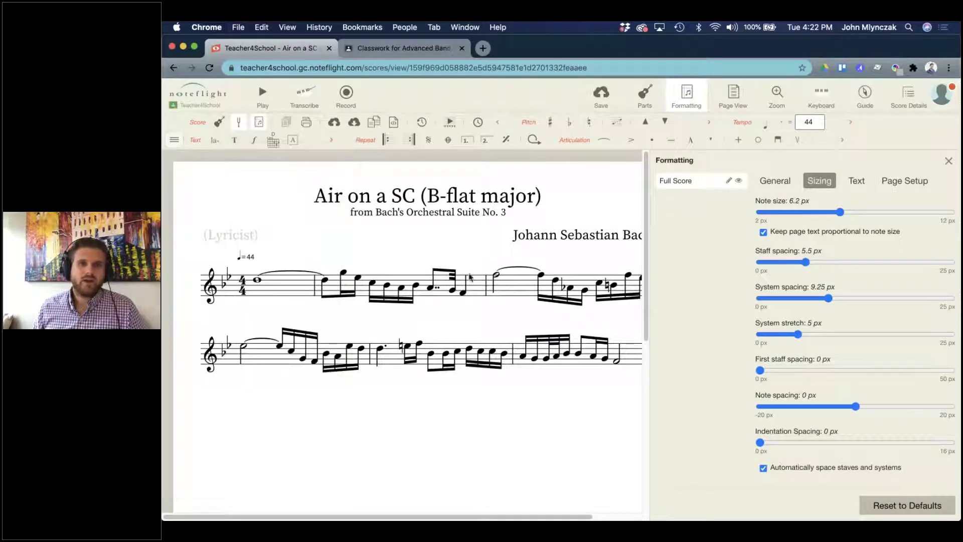
left_click(949, 162)
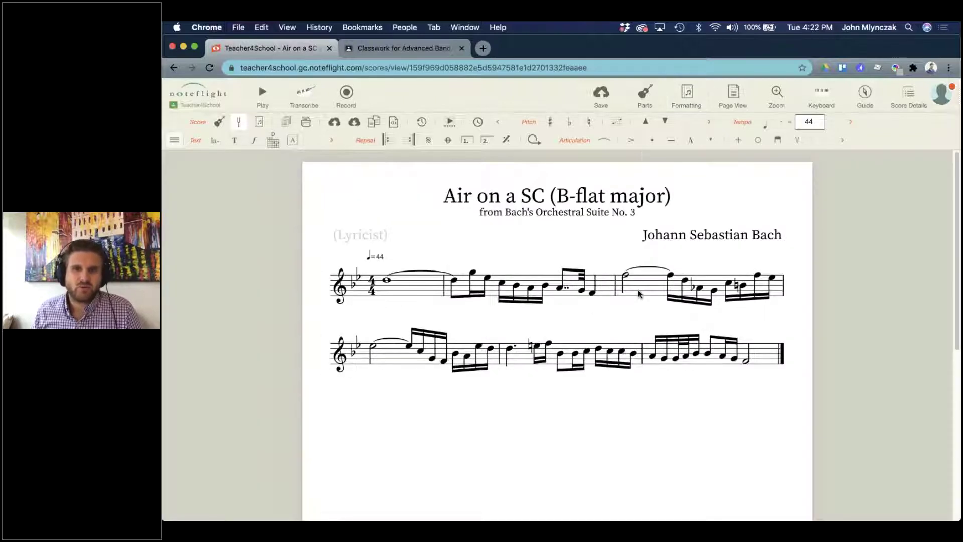
Add a system break after measure 2 so the score runs two measures per line.
left_click(608, 288)
key("Return")
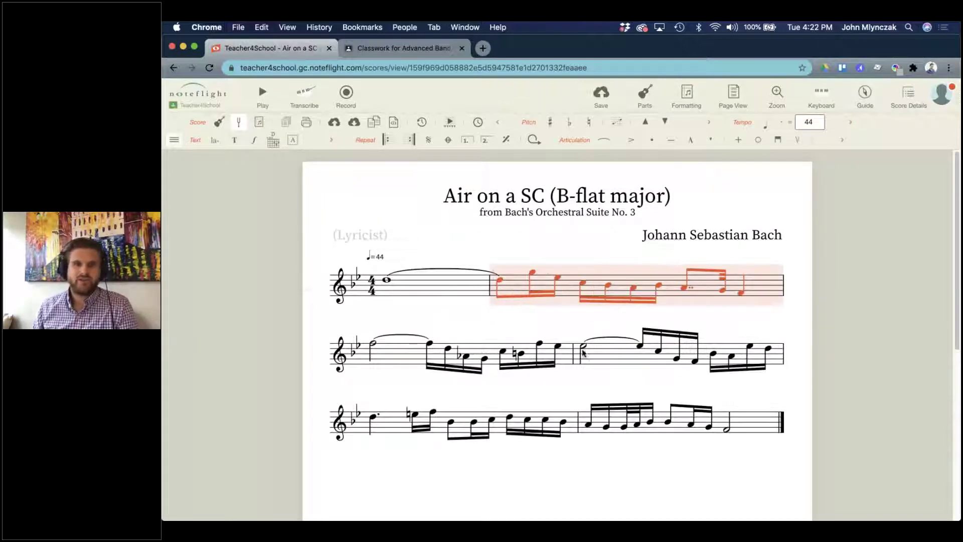
left_click(685, 472)
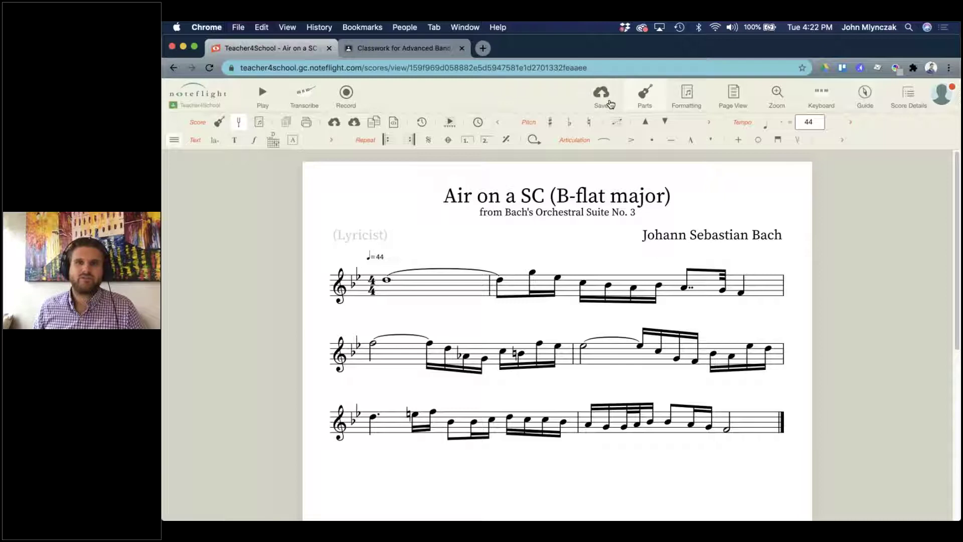
Shrink the composer text size from 16 px to 13 px.
left_click(686, 96)
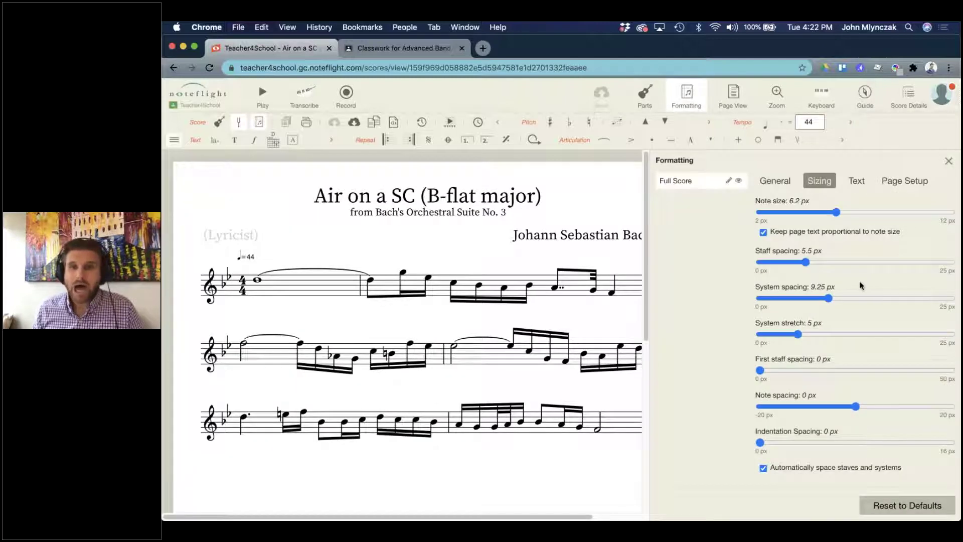
left_click(849, 184)
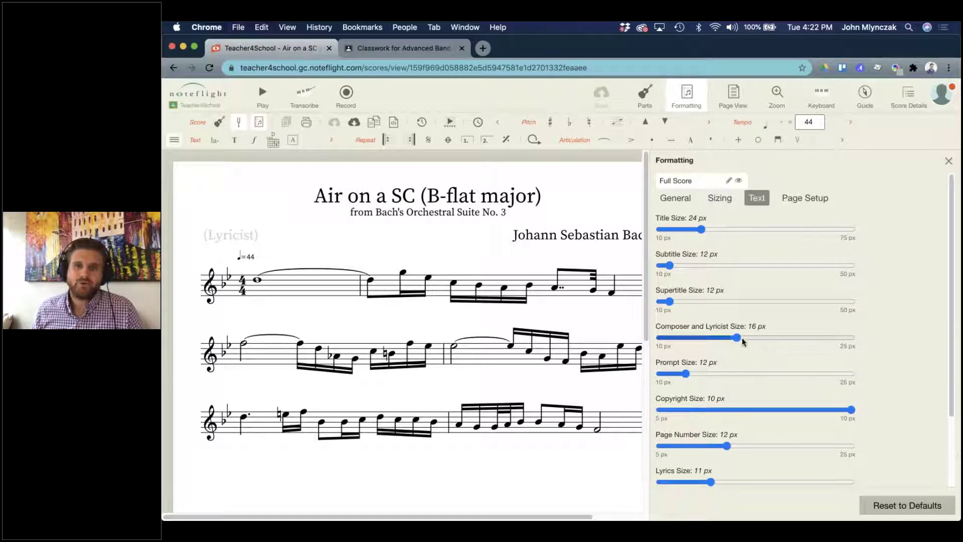
left_click_drag(727, 340, 695, 337)
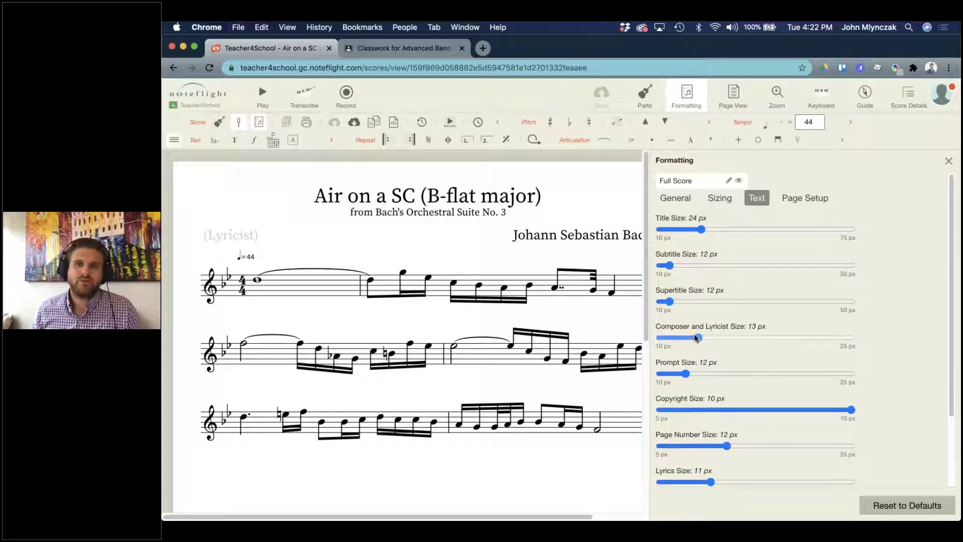
left_click(948, 161)
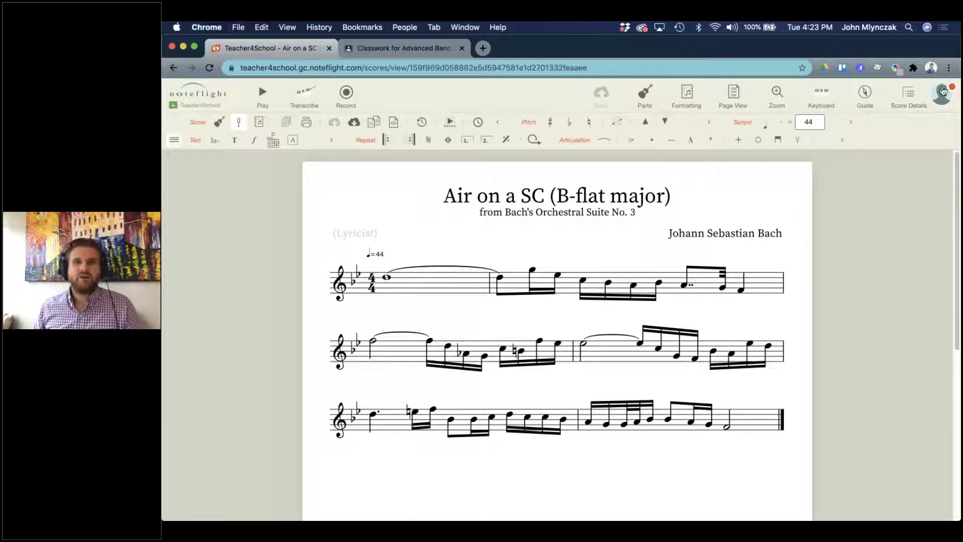
From Score Details, create a SoundCheck score keeping the 80% goal, Medium difficulty and unlimited attempts.
left_click(908, 96)
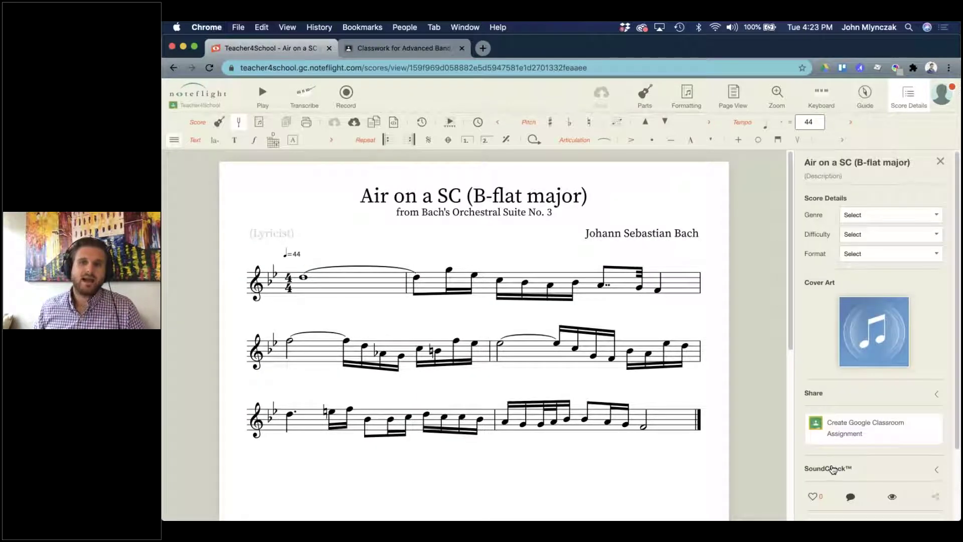
scroll(860, 414, "down", 2)
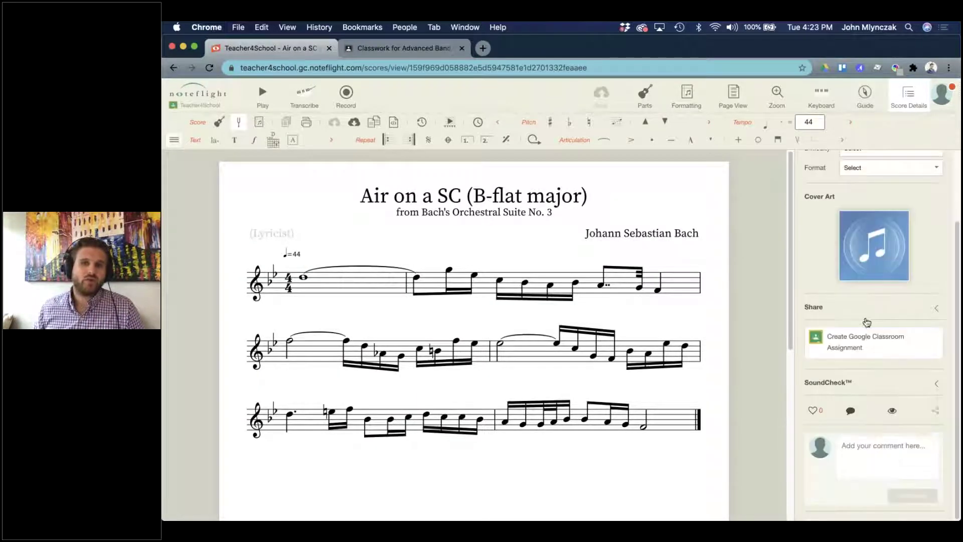
left_click(842, 384)
left_click(883, 433)
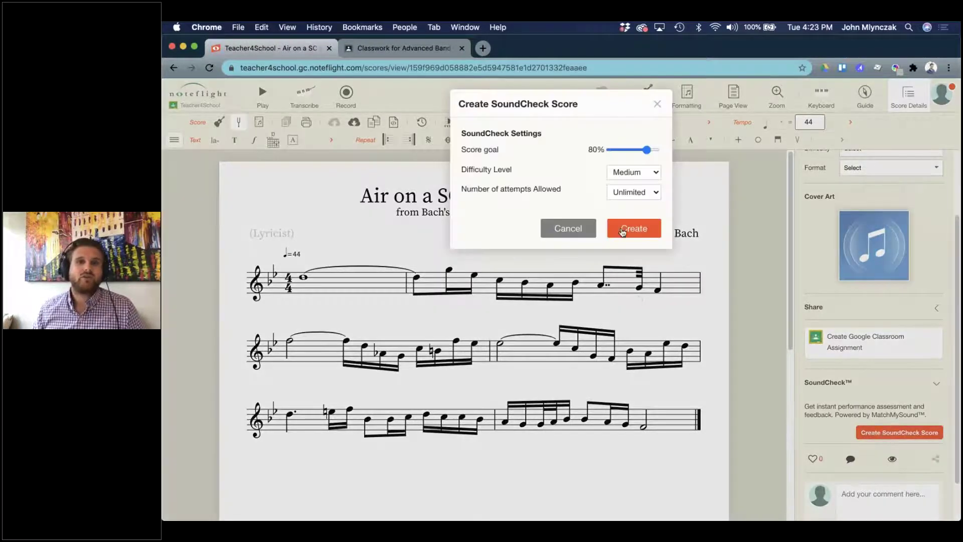
left_click(623, 231)
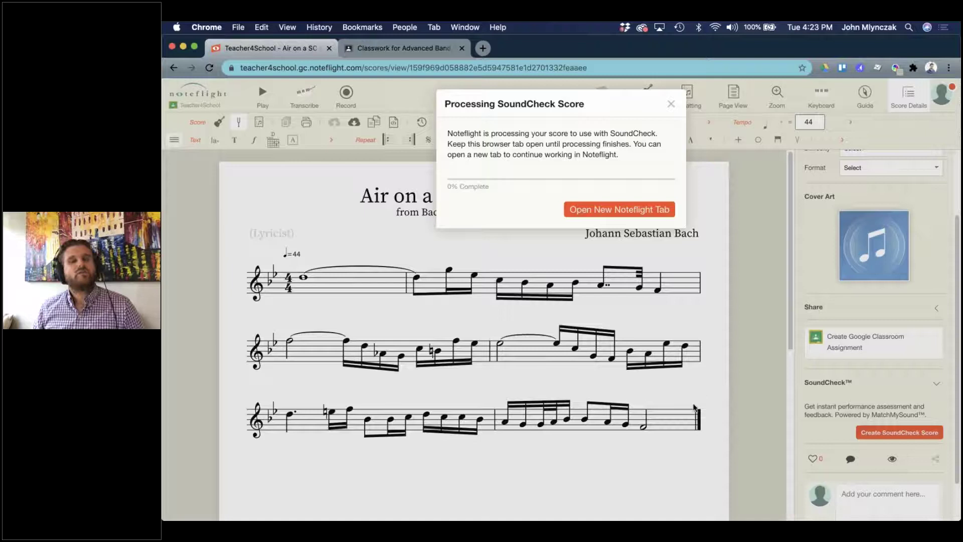
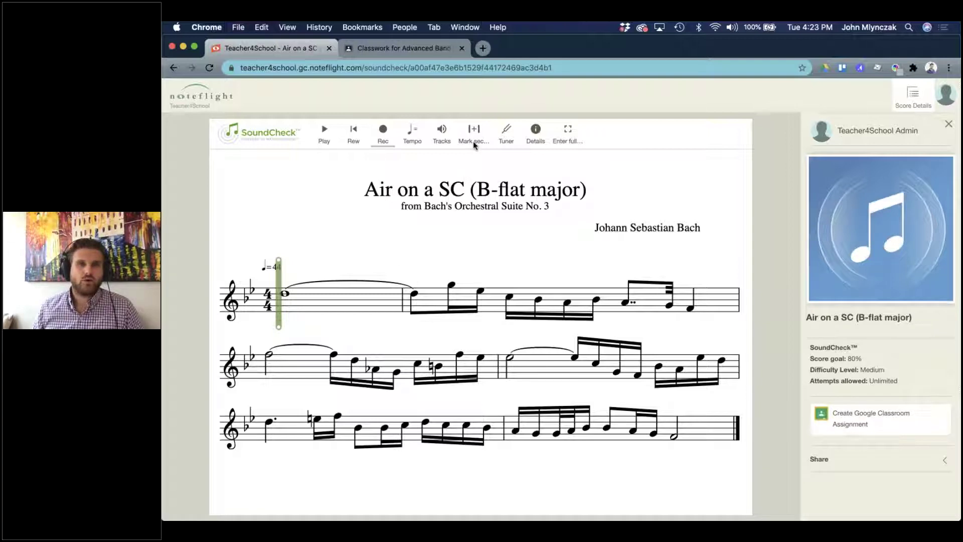
Start a Google Classroom assignment for Intermediate Band titled 'Air on SC 1', due Aug 19, 2020.
left_click(854, 424)
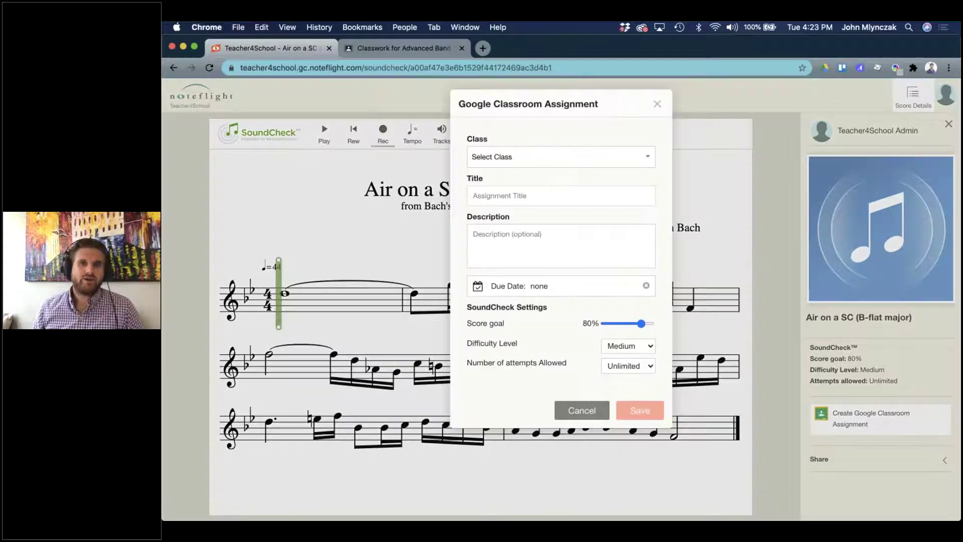
left_click(544, 157)
left_click(551, 178)
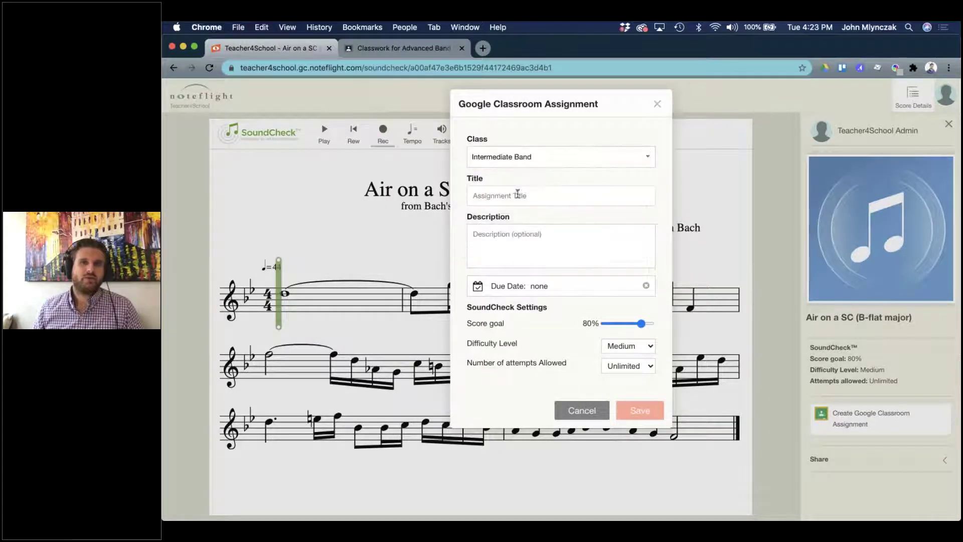
type("Air on SC")
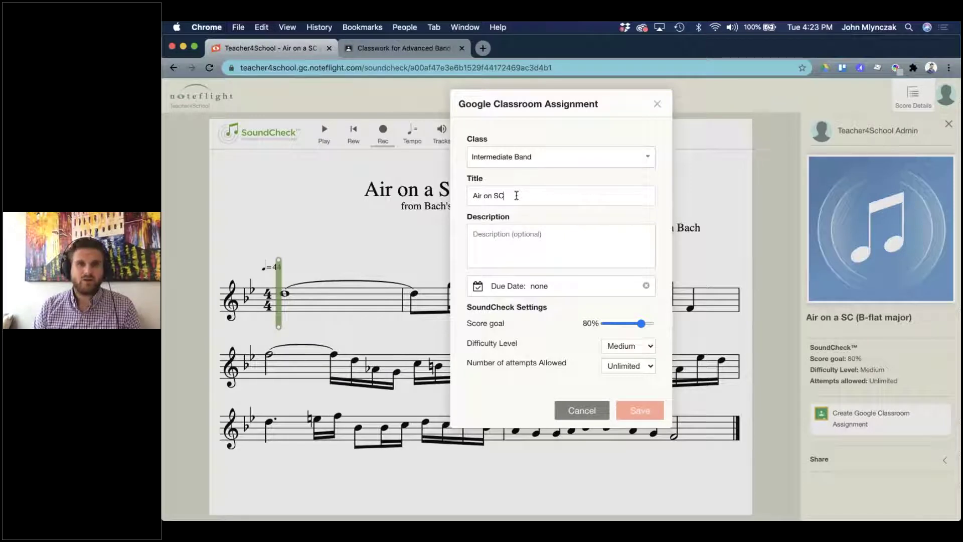
type(" 1")
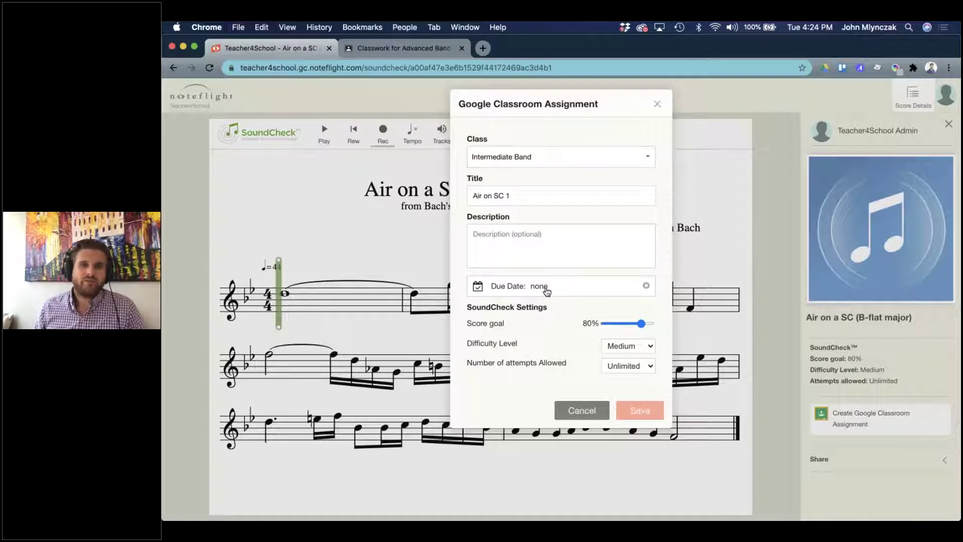
left_click(544, 289)
left_click(587, 387)
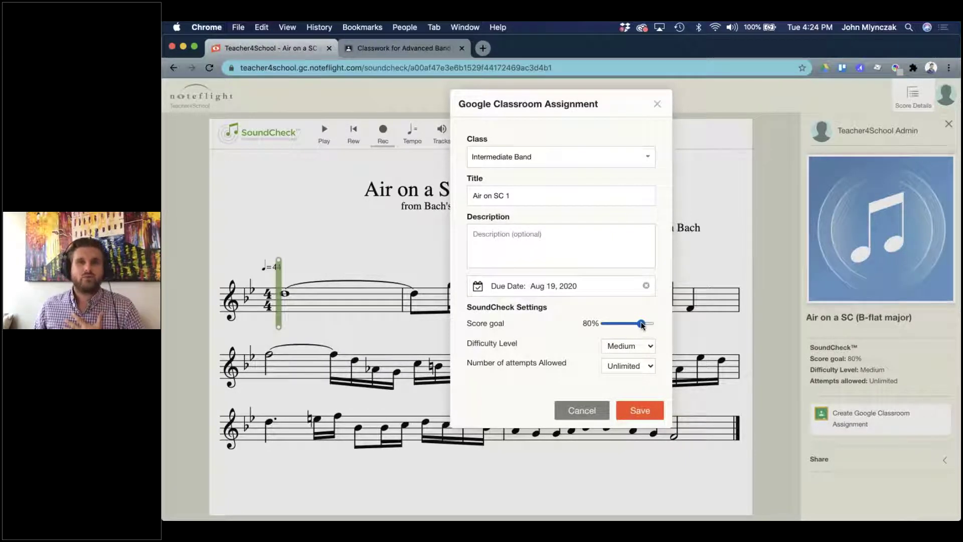
Set the score goal to 70%, keep Medium difficulty, allow 3 attempts, and save the assignment.
left_click_drag(642, 325, 647, 325)
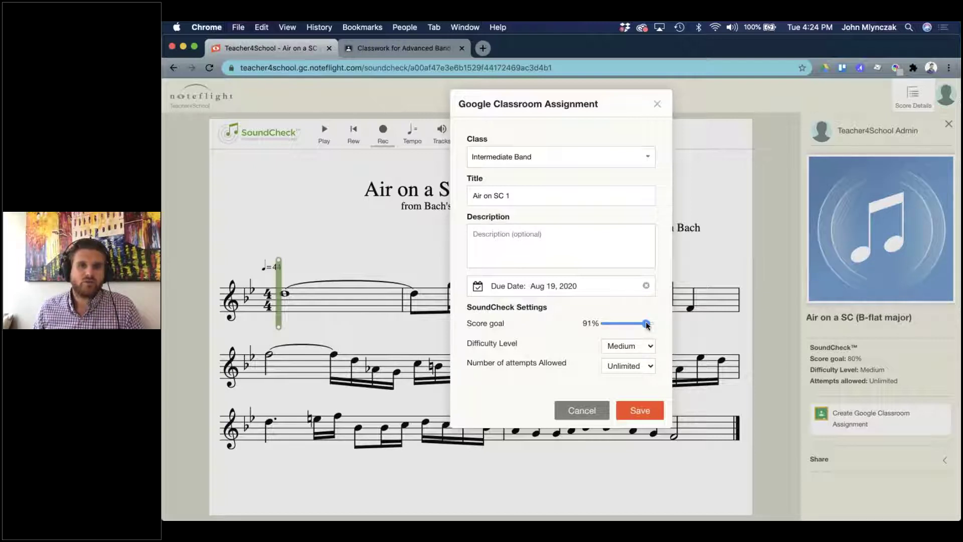
left_click_drag(647, 324, 639, 323)
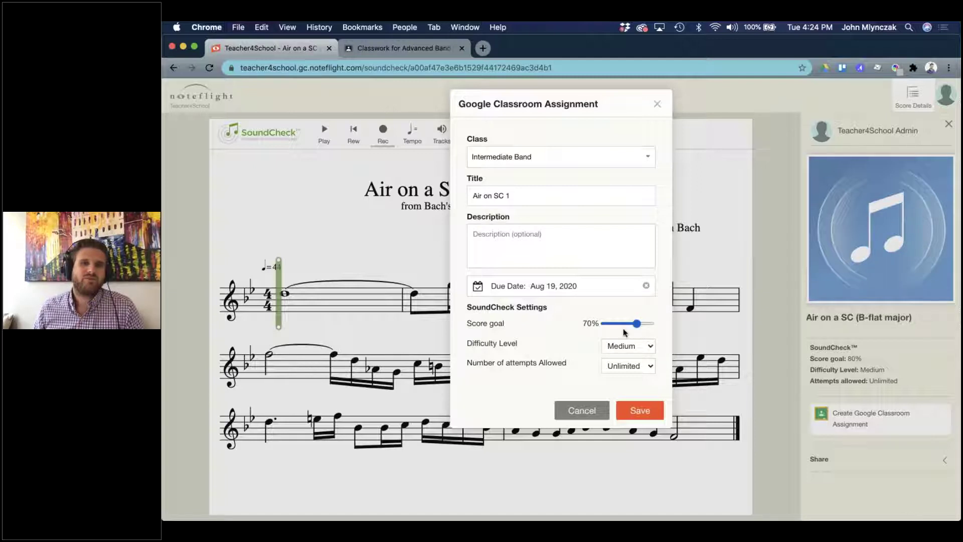
left_click(628, 346)
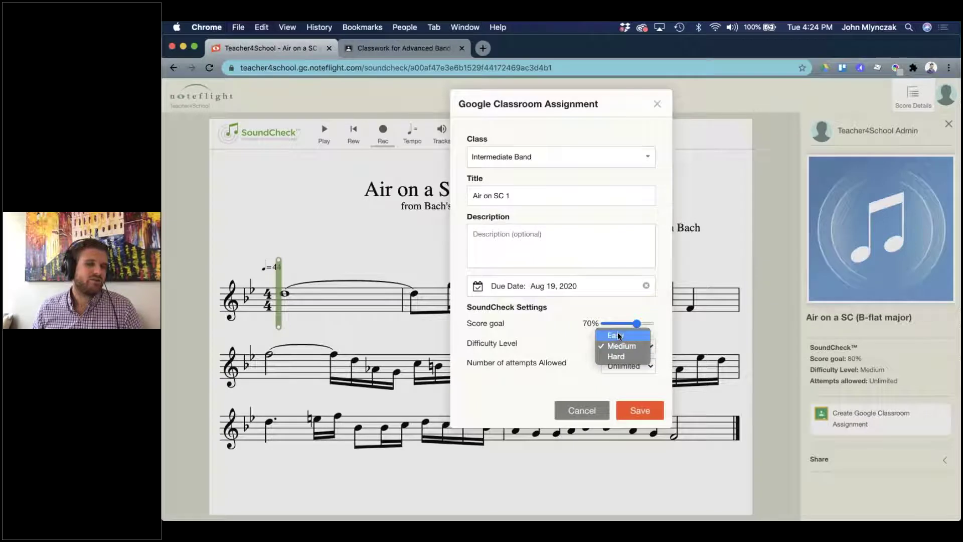
left_click(621, 348)
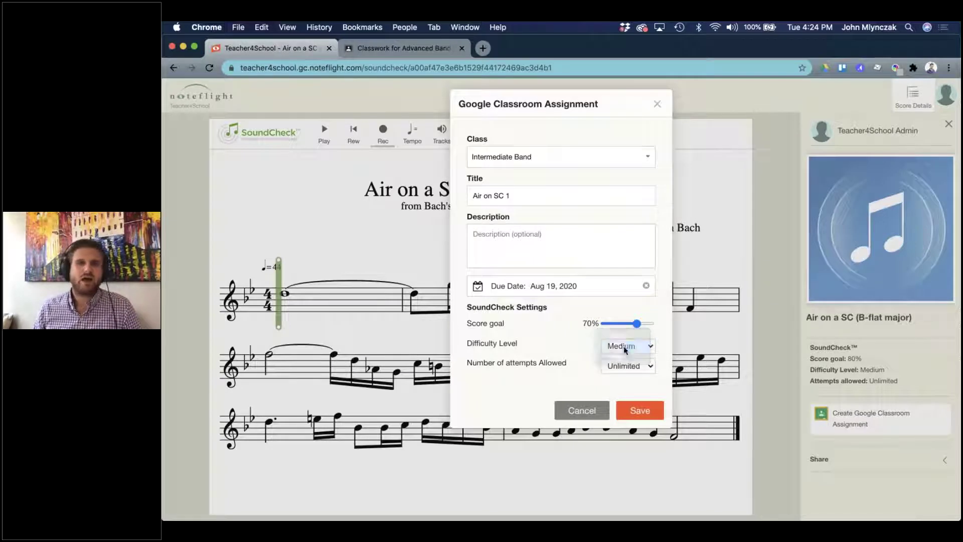
left_click(615, 365)
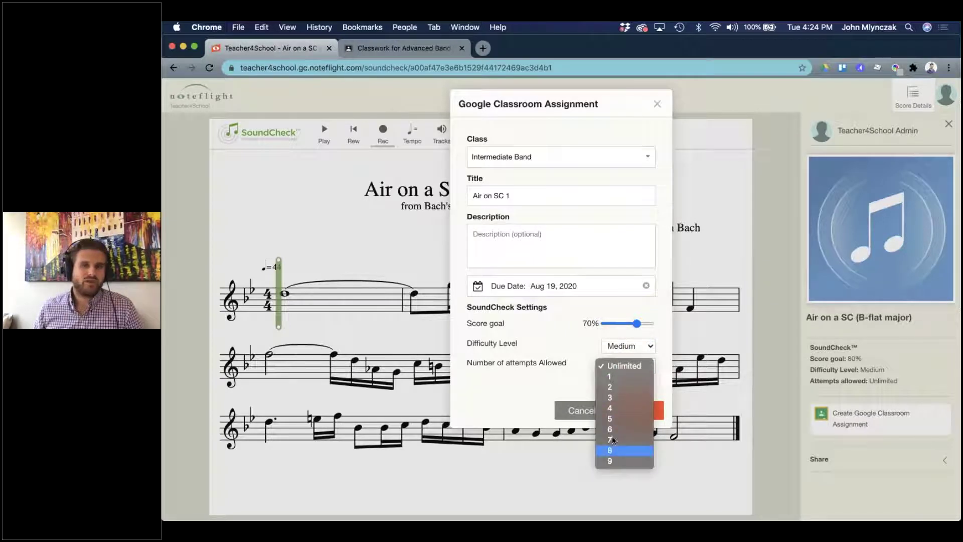
left_click(616, 401)
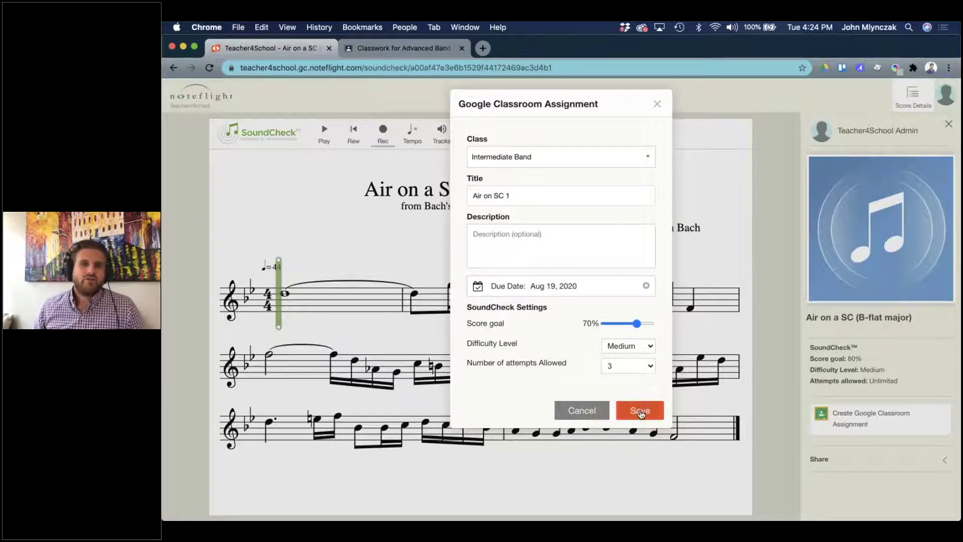
left_click(641, 412)
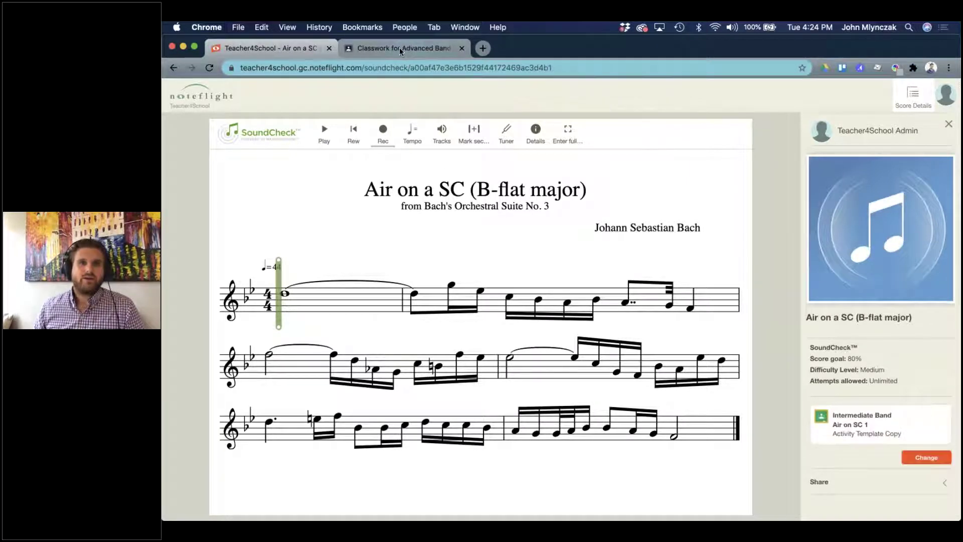
Expand Air on SC 1 in Intermediate Band's classwork, confirming 104 students assigned, then return to Noteflight.
left_click(398, 47)
left_click(179, 95)
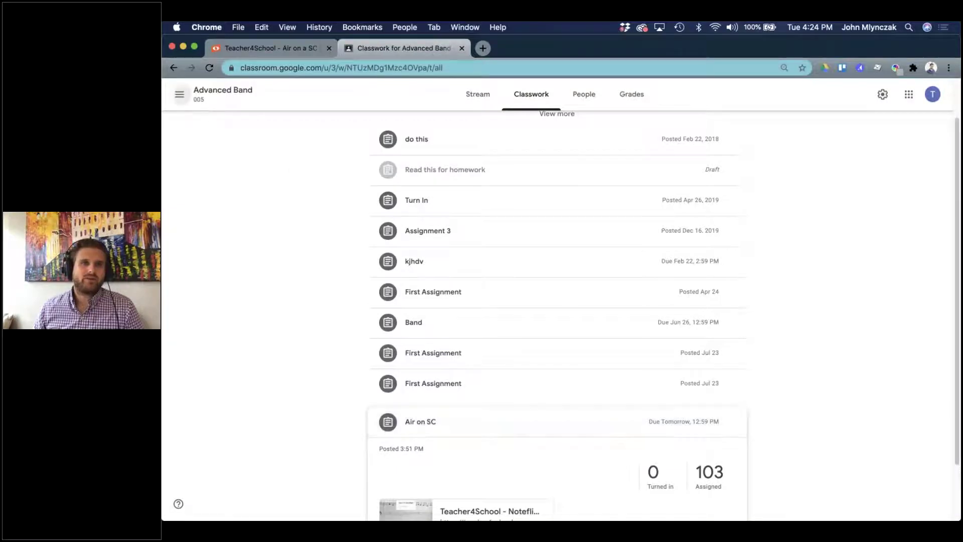
left_click(209, 123)
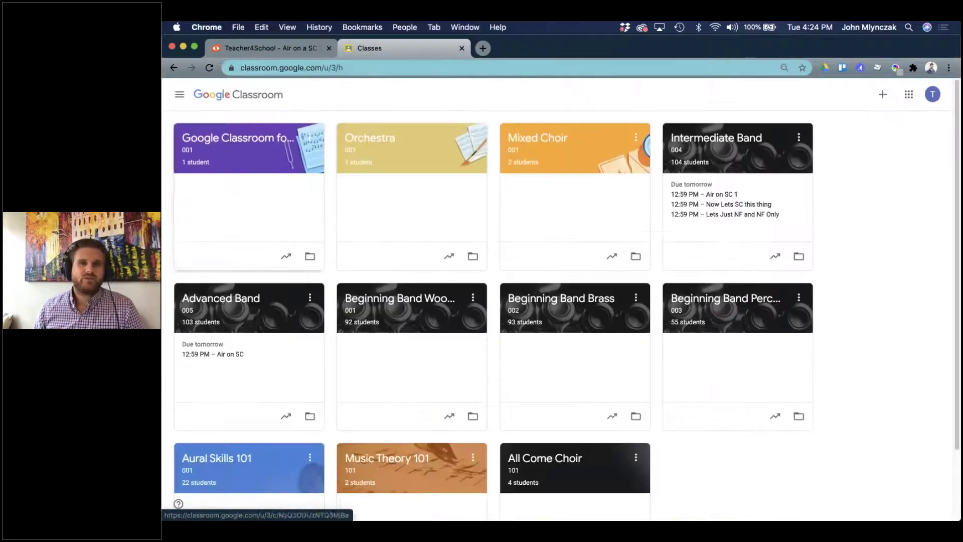
left_click(718, 195)
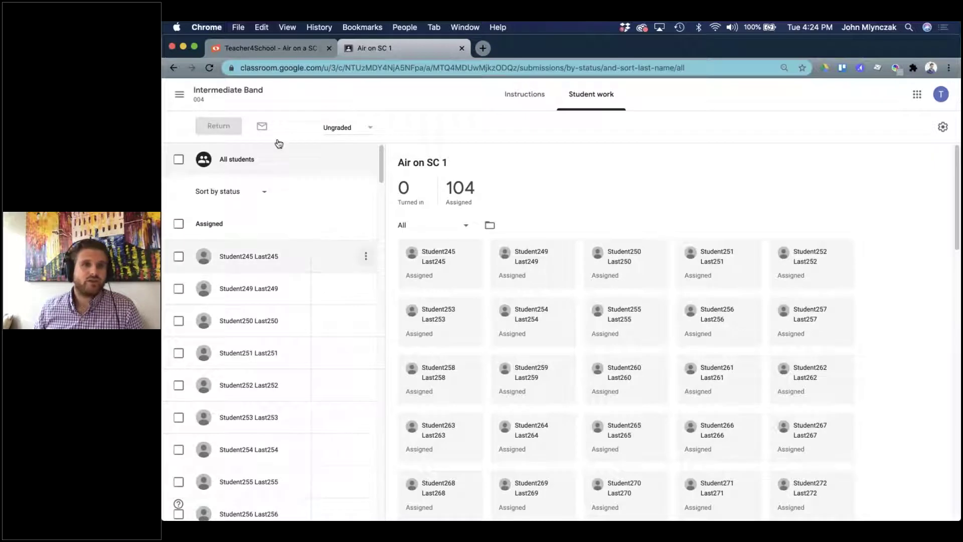
left_click(245, 97)
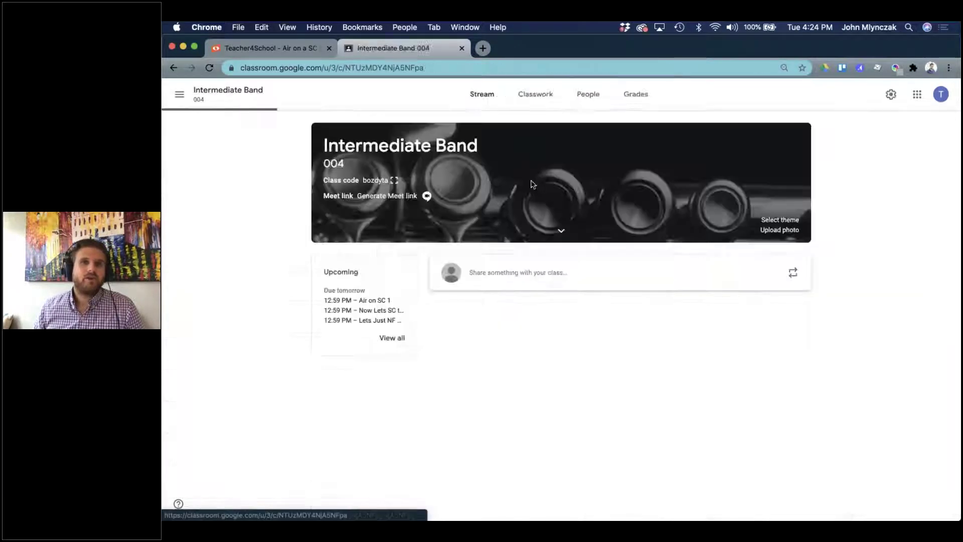
left_click(549, 105)
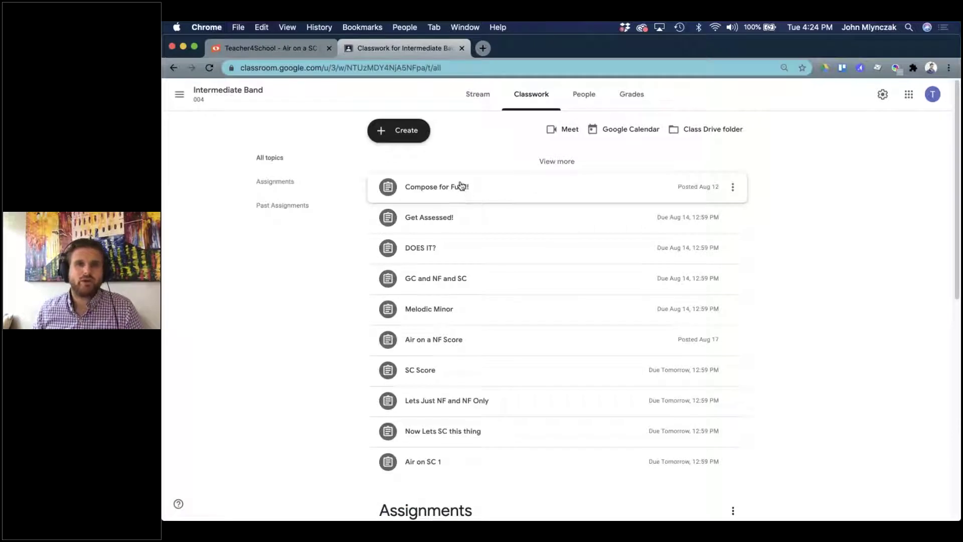
left_click(426, 464)
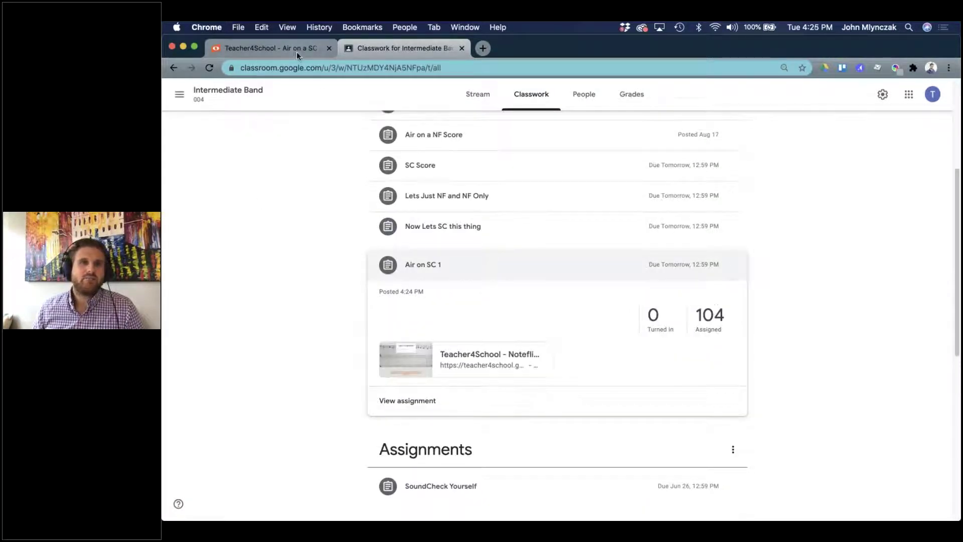
left_click(296, 50)
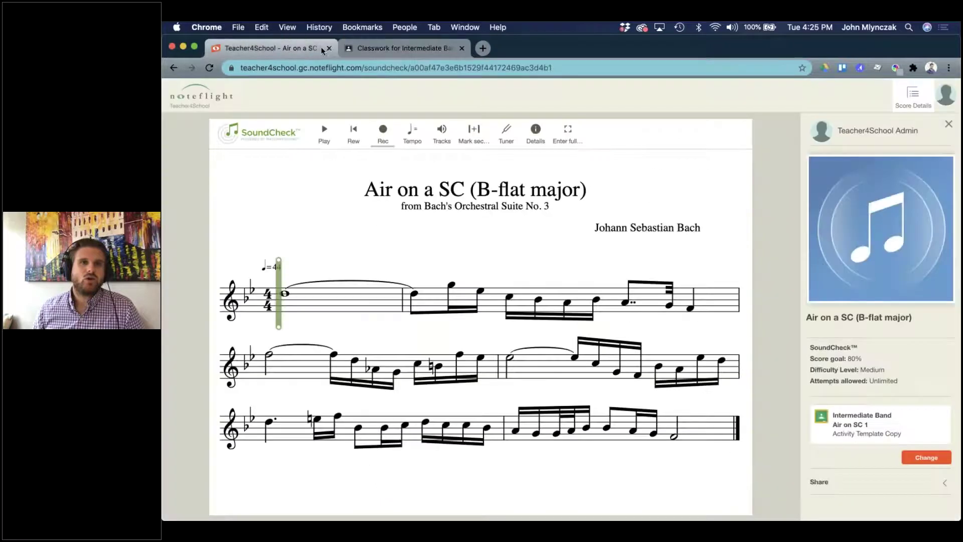
Log out of the teacher account and open the assignment's attached Noteflight score from Classroom.
left_click(946, 94)
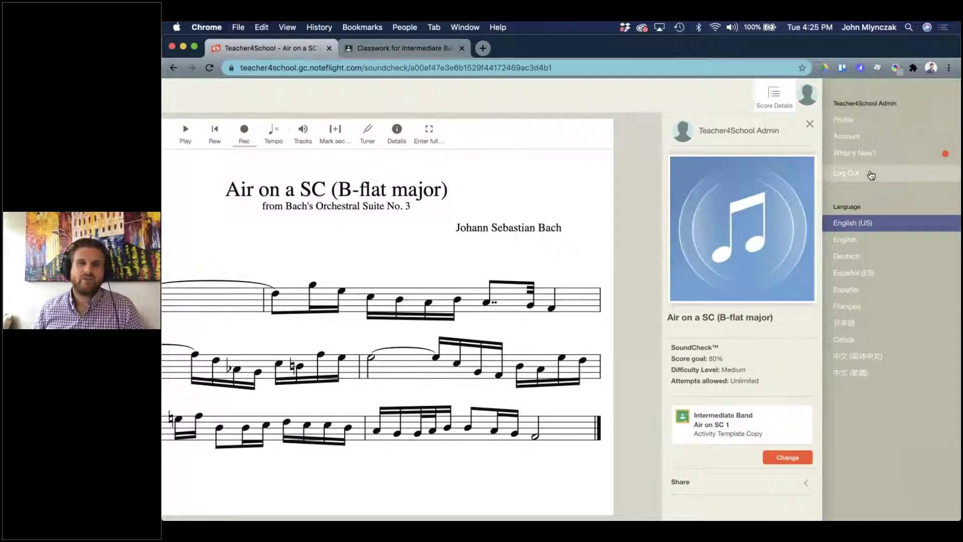
left_click(871, 174)
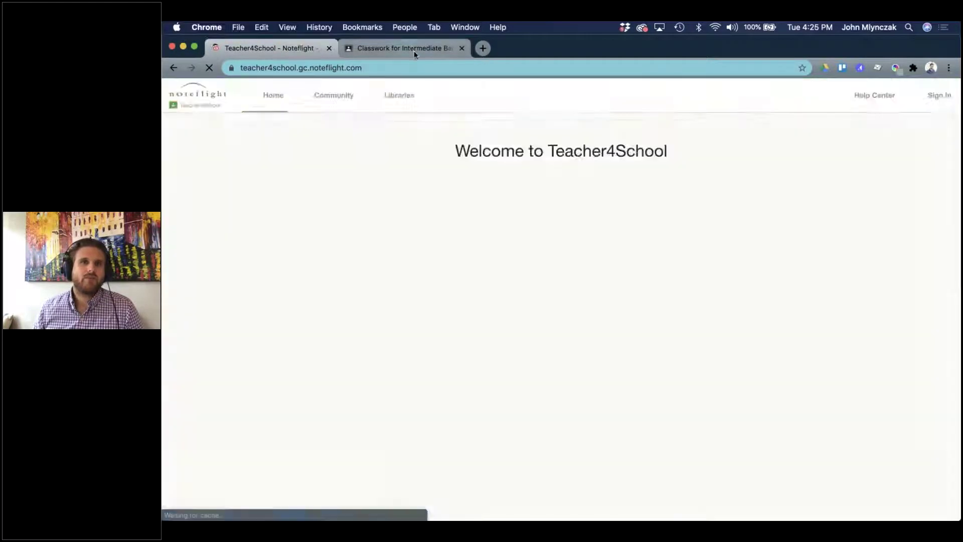
left_click(413, 48)
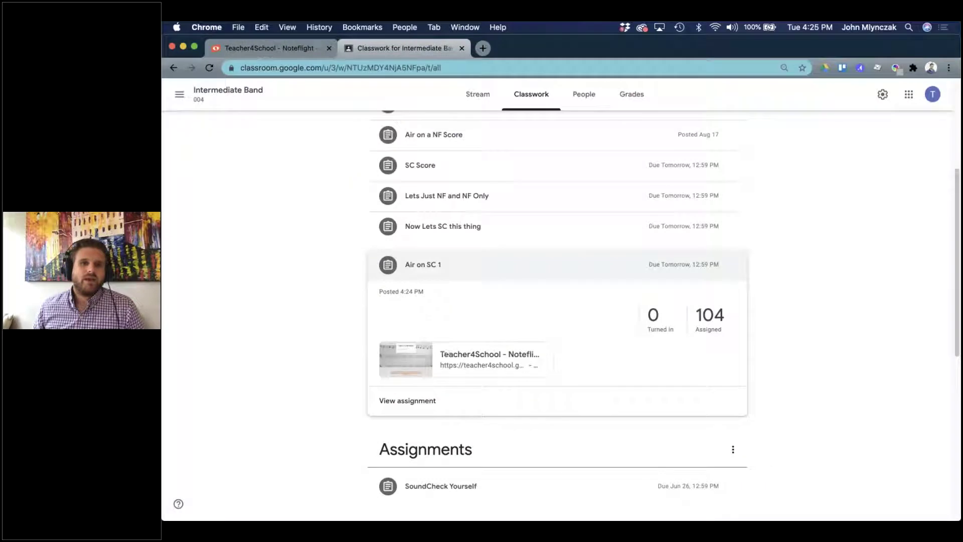
left_click(444, 354)
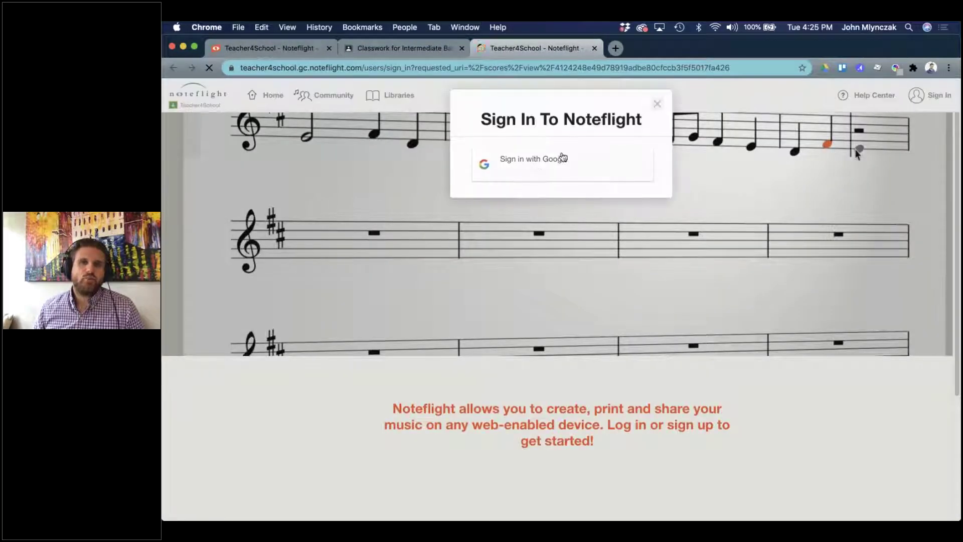
Sign in with Google using another account, entering the student's email and saved password.
left_click(563, 159)
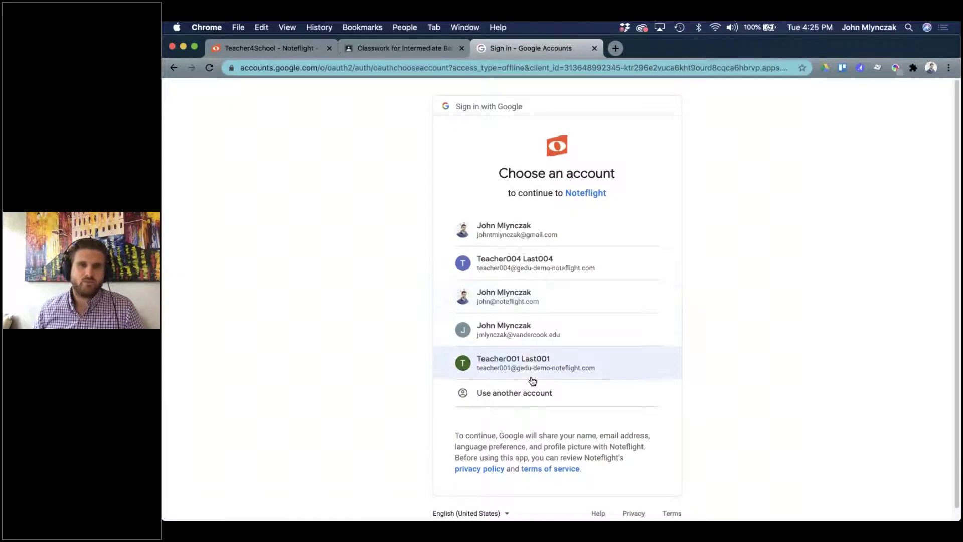
left_click(522, 393)
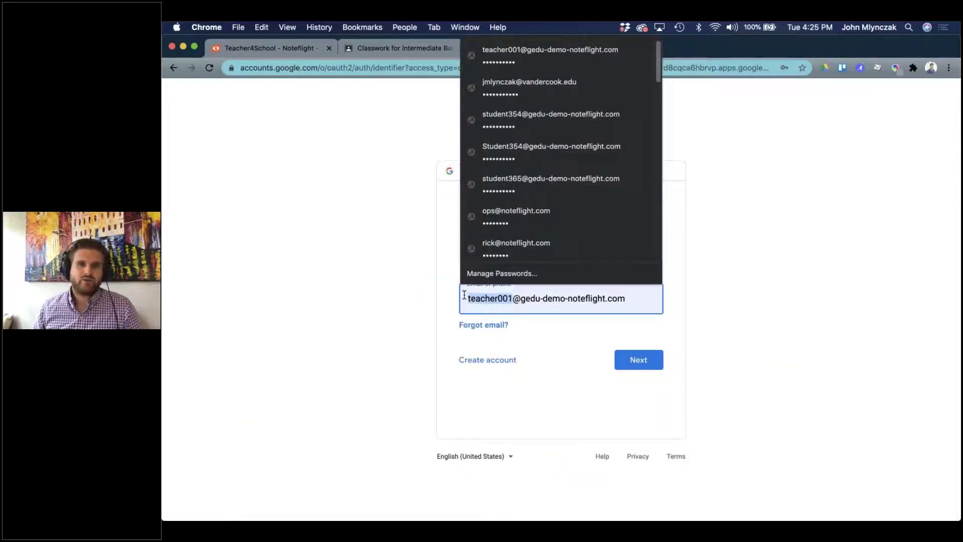
left_click(623, 298)
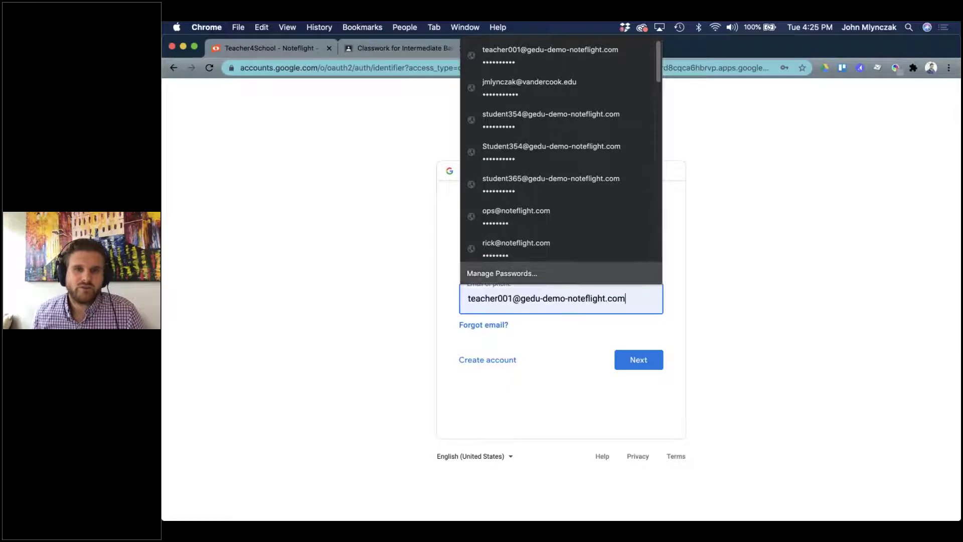
double_click(512, 300)
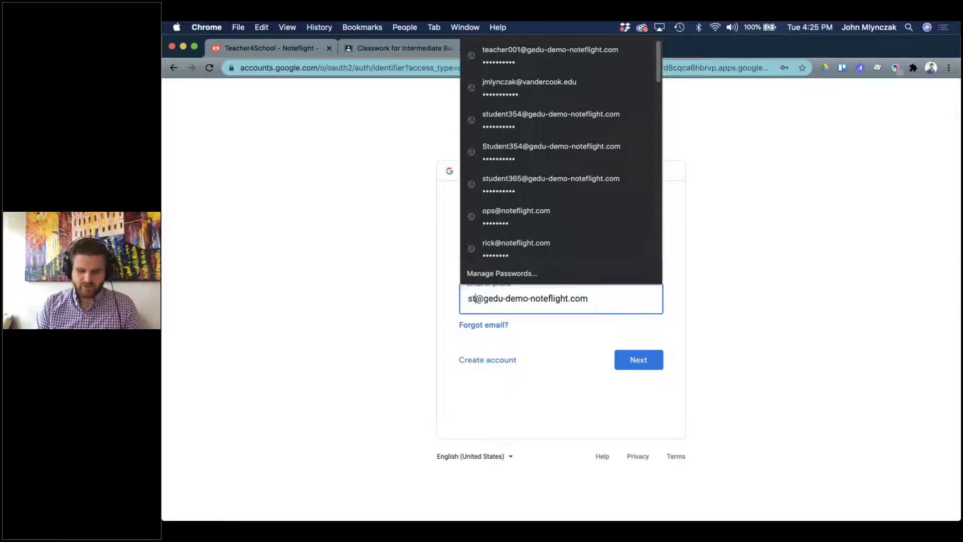
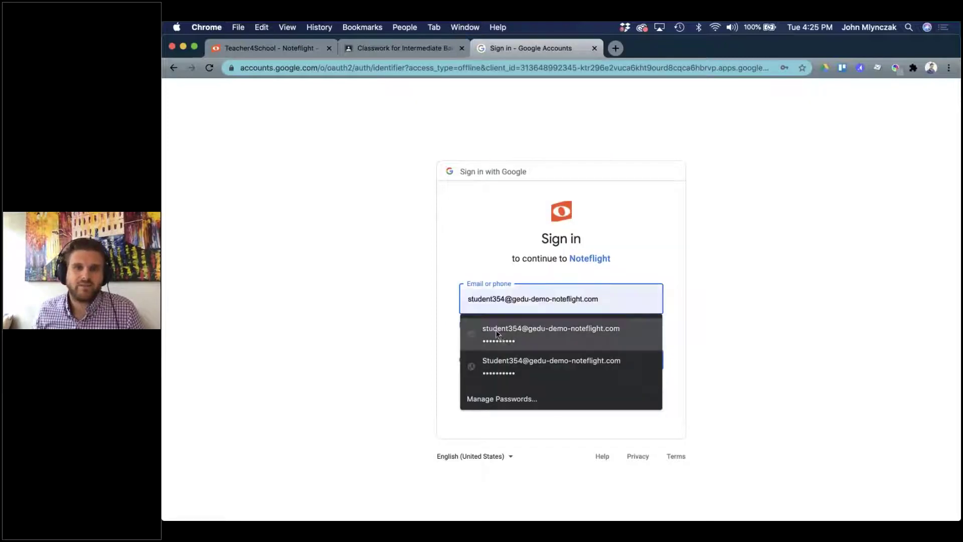
left_click(508, 333)
left_click(640, 357)
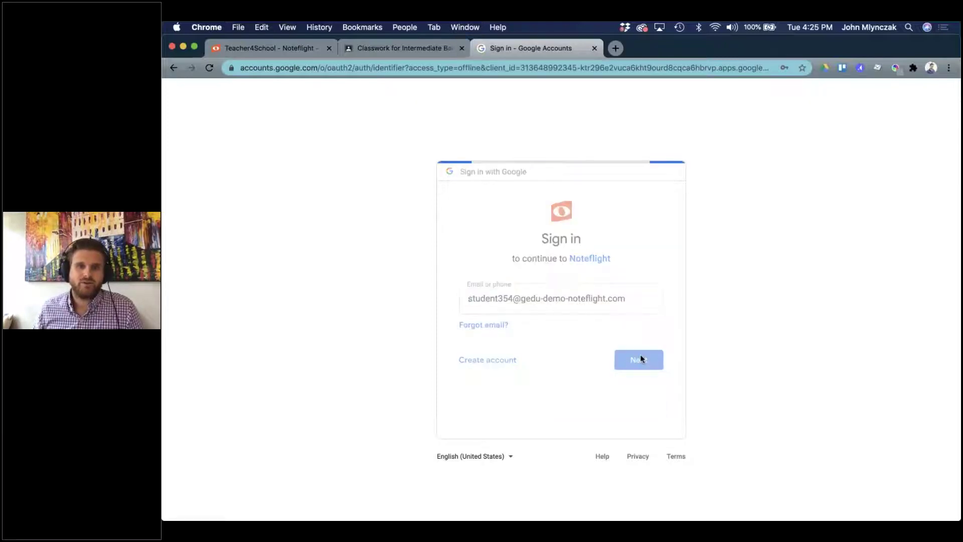
left_click(644, 357)
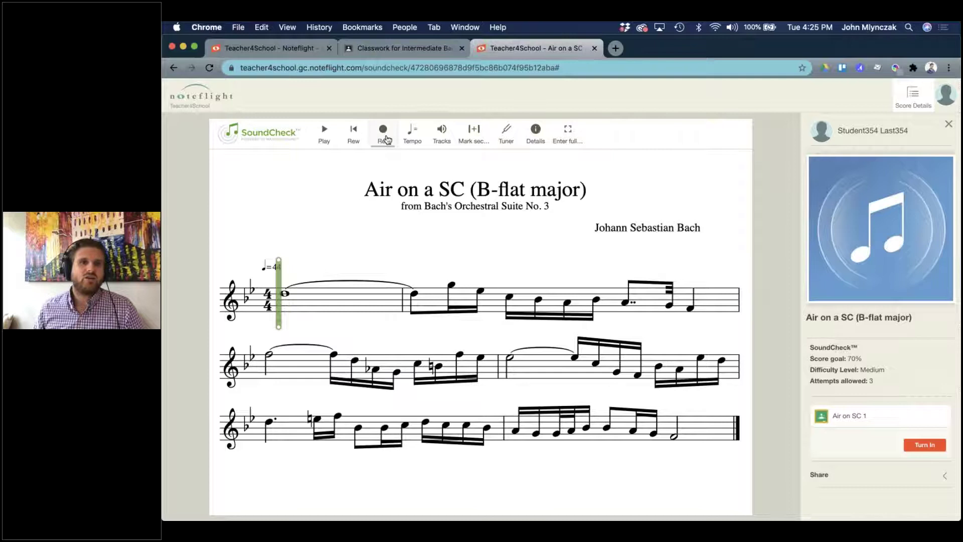
Mark a practice section from measure 2 to partway into measure 4, with playback starting at measure 2.
left_click(443, 144)
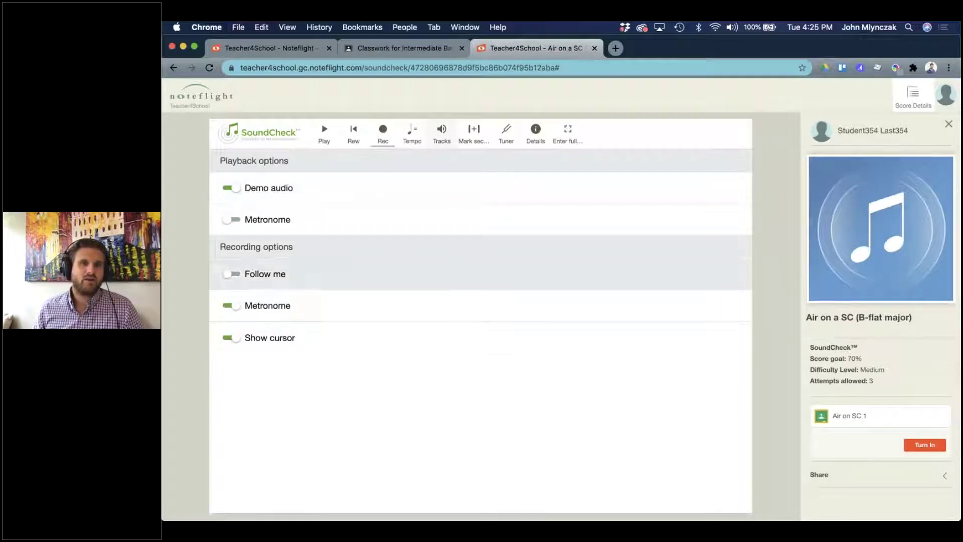
left_click(442, 135)
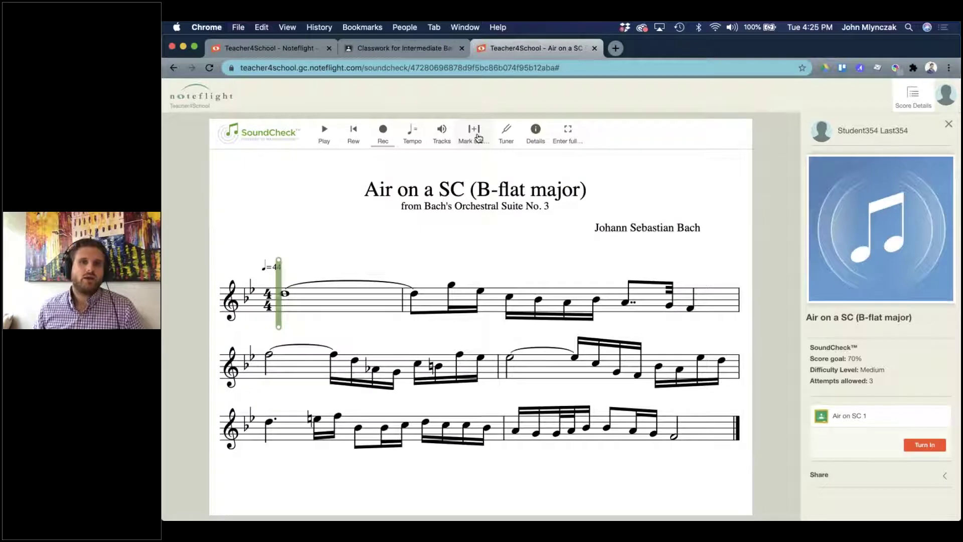
left_click(472, 134)
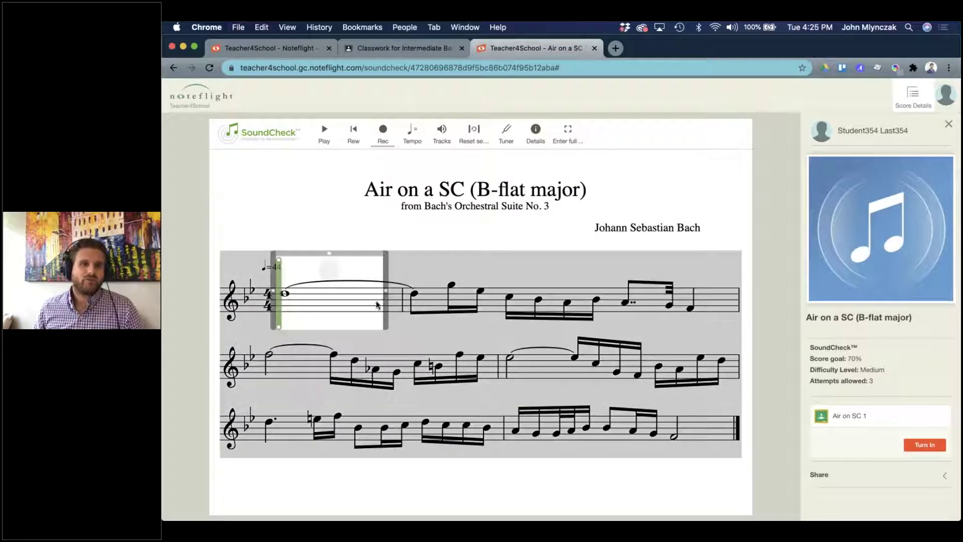
mouse_move(428, 291)
left_mouse_down()
mouse_move(449, 354)
mouse_move(505, 354)
left_mouse_up()
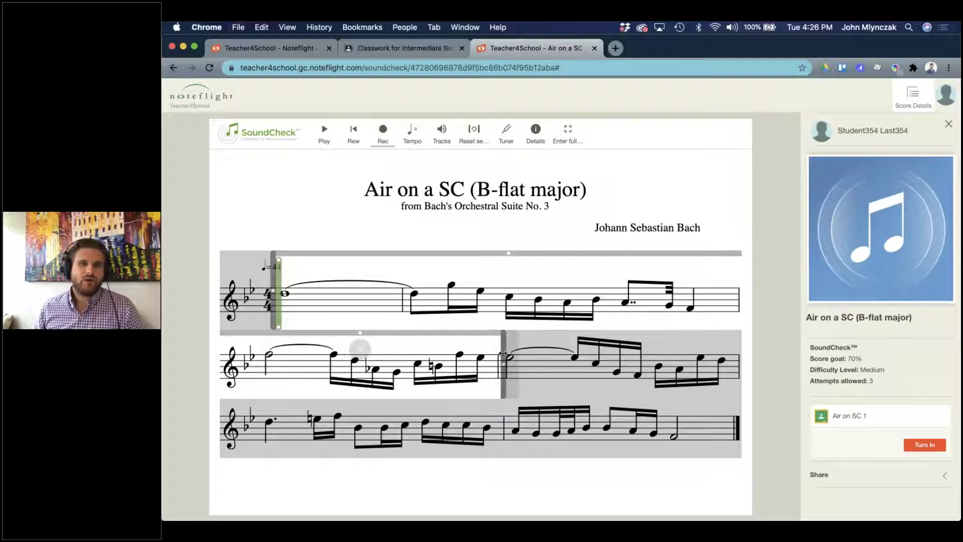
left_click_drag(272, 289, 403, 291)
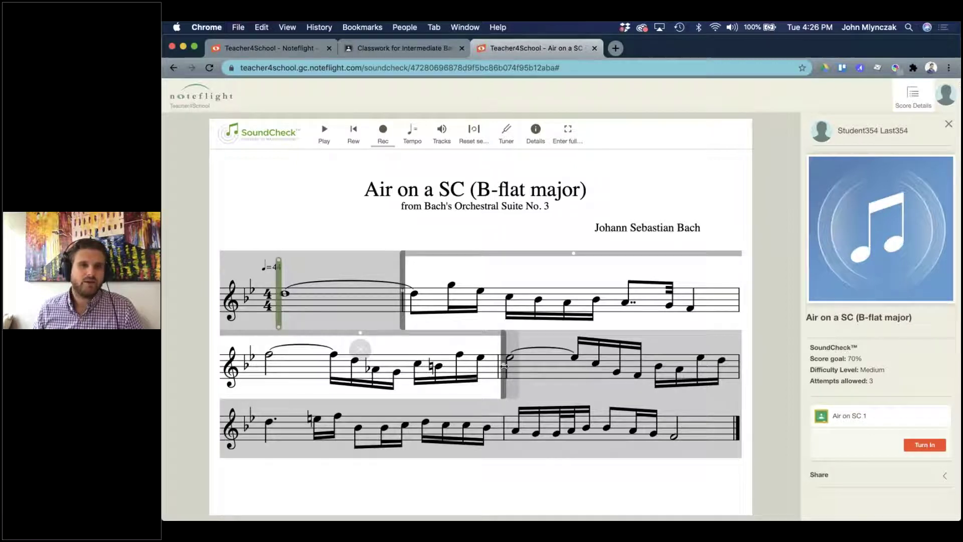
mouse_move(504, 366)
left_mouse_down()
mouse_move(570, 405)
mouse_move(526, 398)
mouse_move(521, 358)
mouse_move(499, 351)
mouse_move(592, 350)
left_mouse_up()
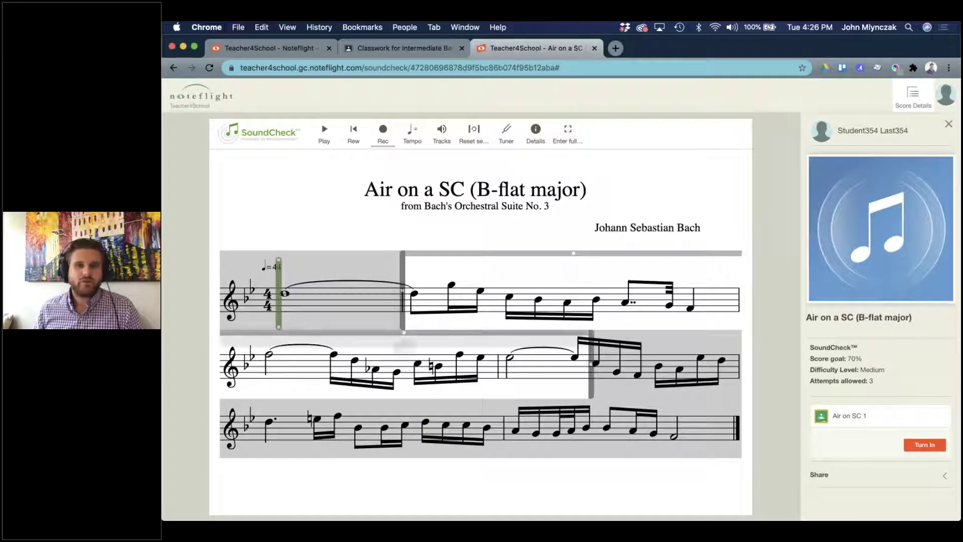
left_click(406, 302)
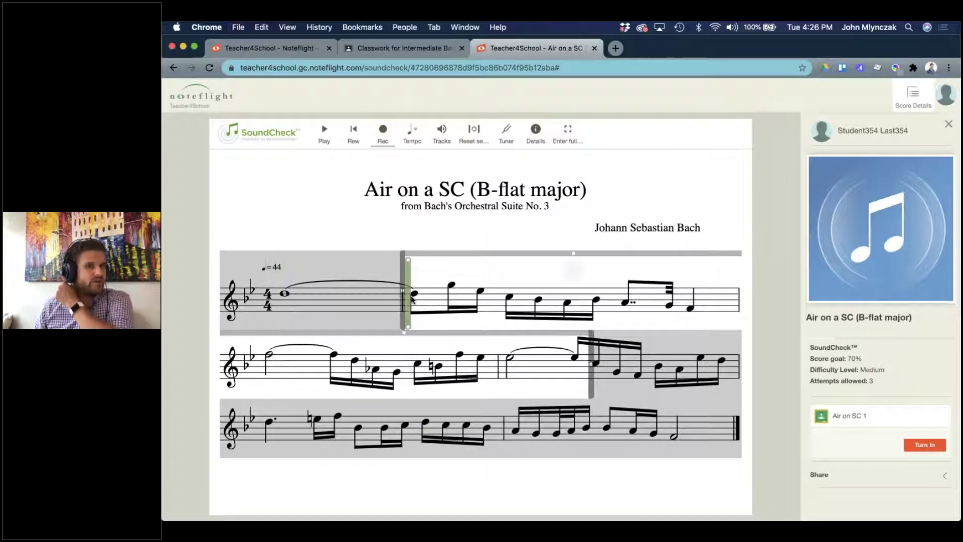
Record a take of the marked section, scoring 60 of 70 with rhythm errors.
left_click(382, 135)
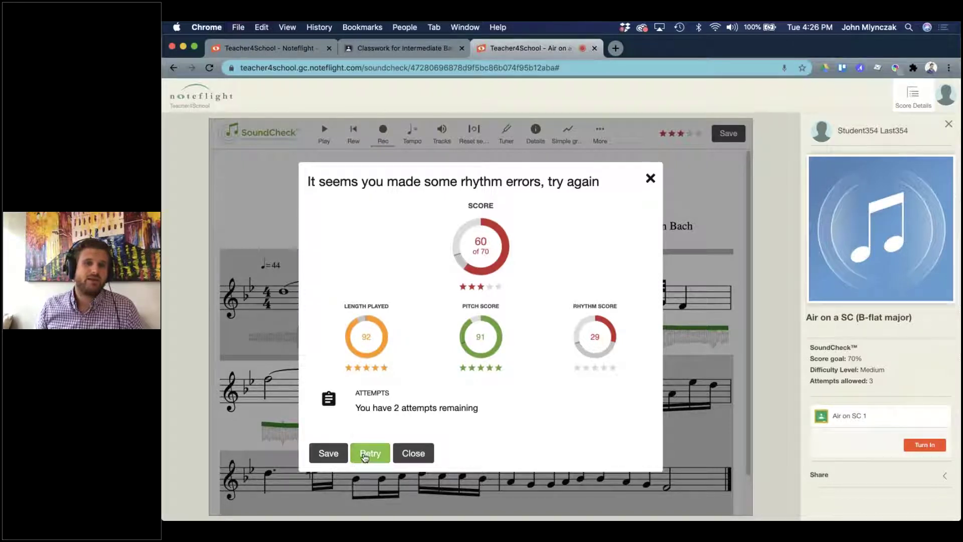
Save the 60-point take, then review its feedback, such as a long rhythm error, and its score summary.
left_click(331, 454)
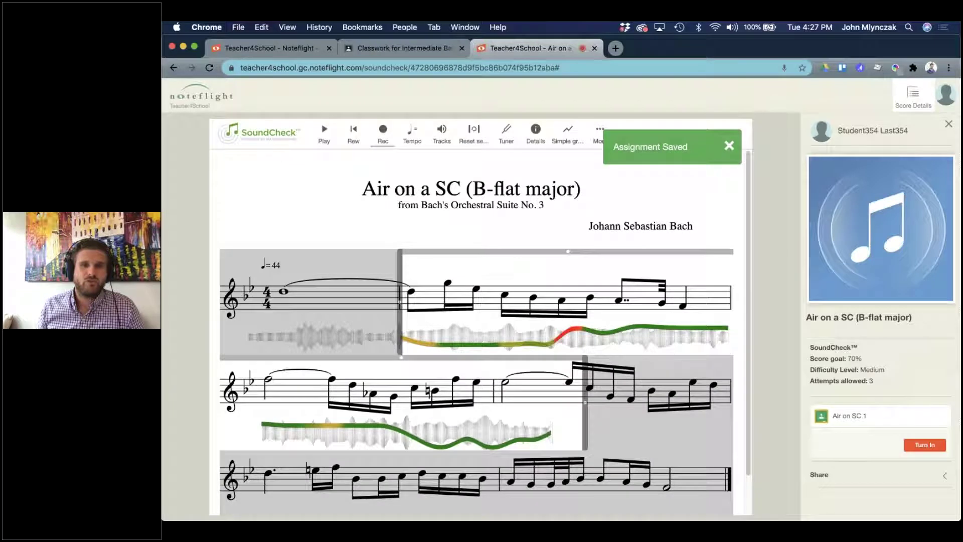
mouse_move(424, 344)
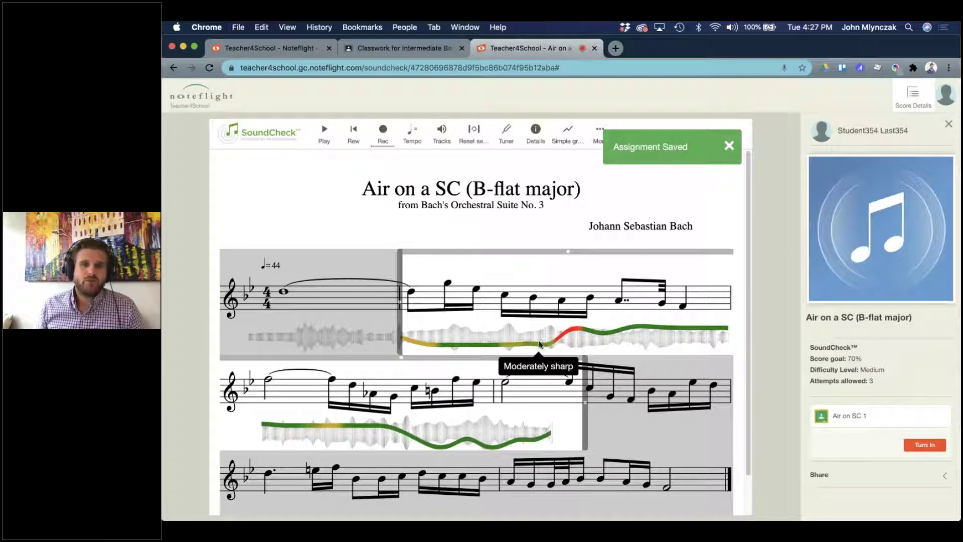
mouse_move(565, 337)
mouse_move(634, 329)
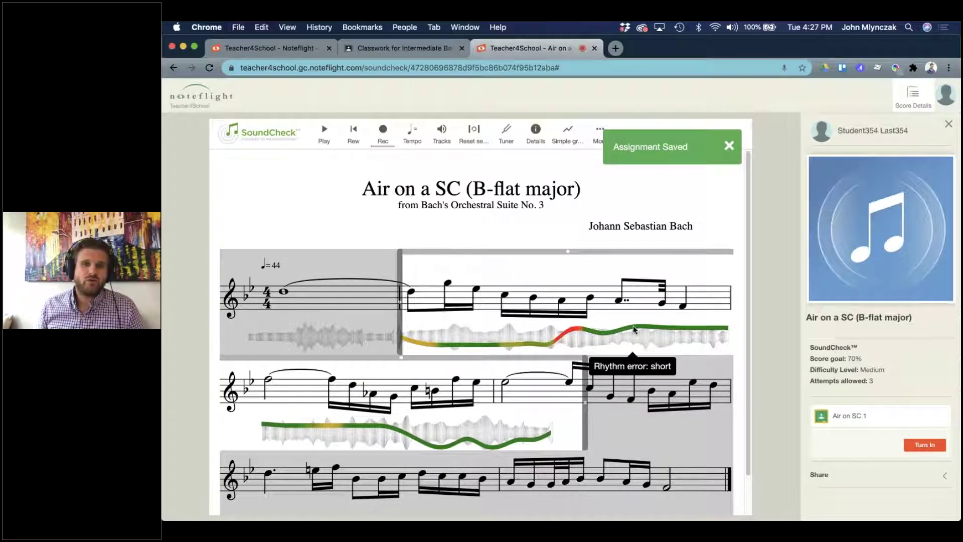
mouse_move(358, 424)
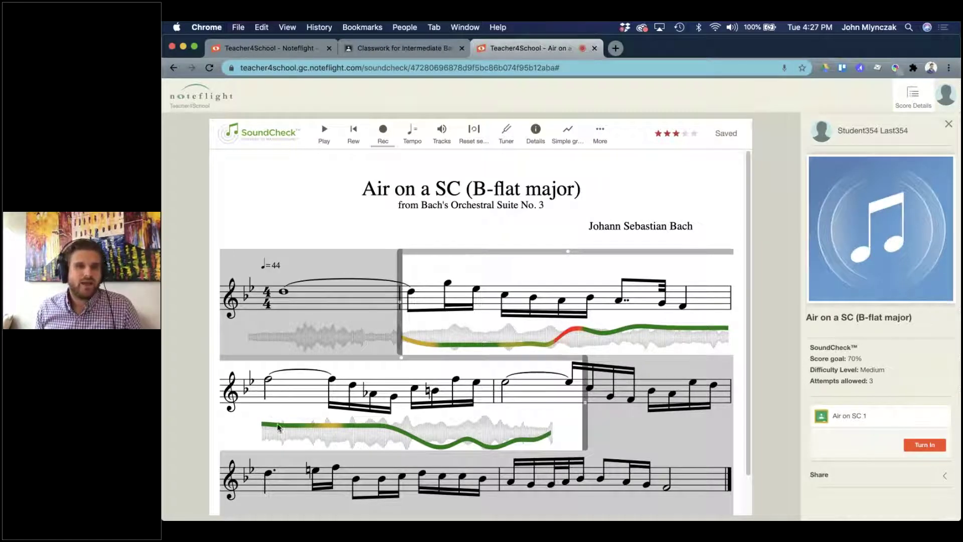
mouse_move(317, 430)
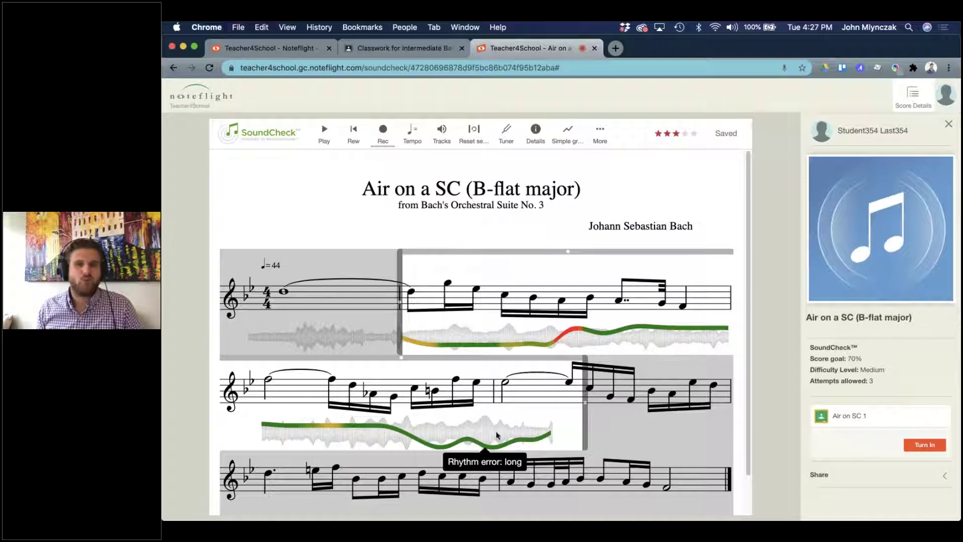
left_click(664, 140)
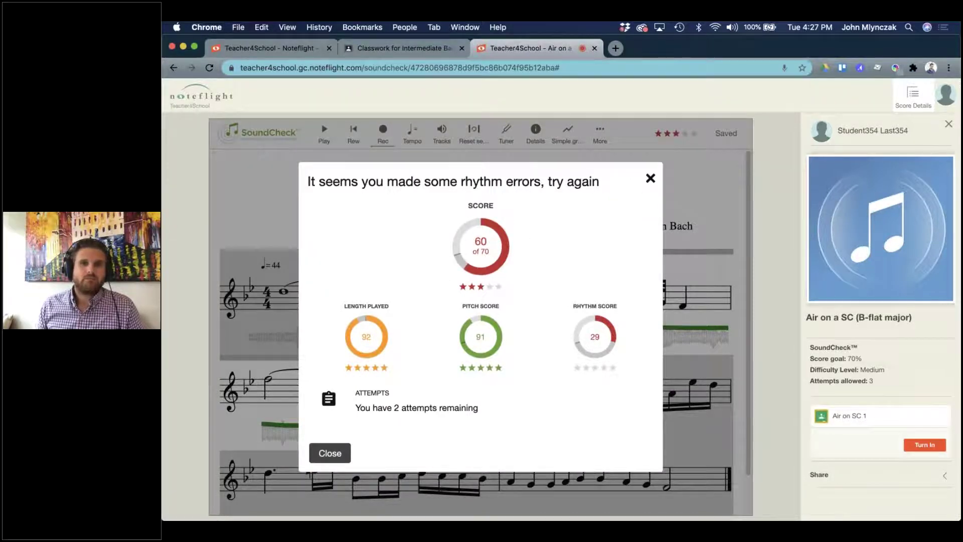
key("Escape")
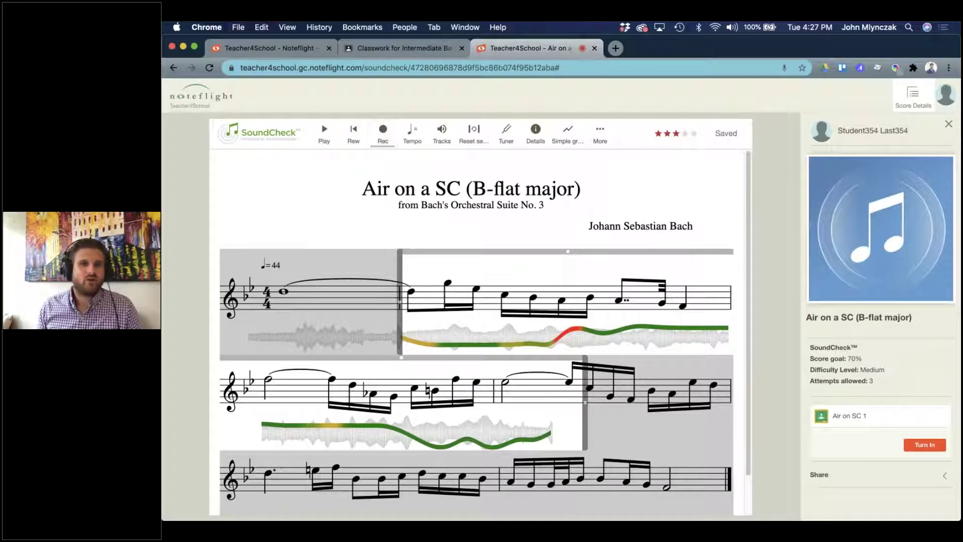
Record a second take of the section, scoring 90 with five stars, and save it.
left_click(382, 135)
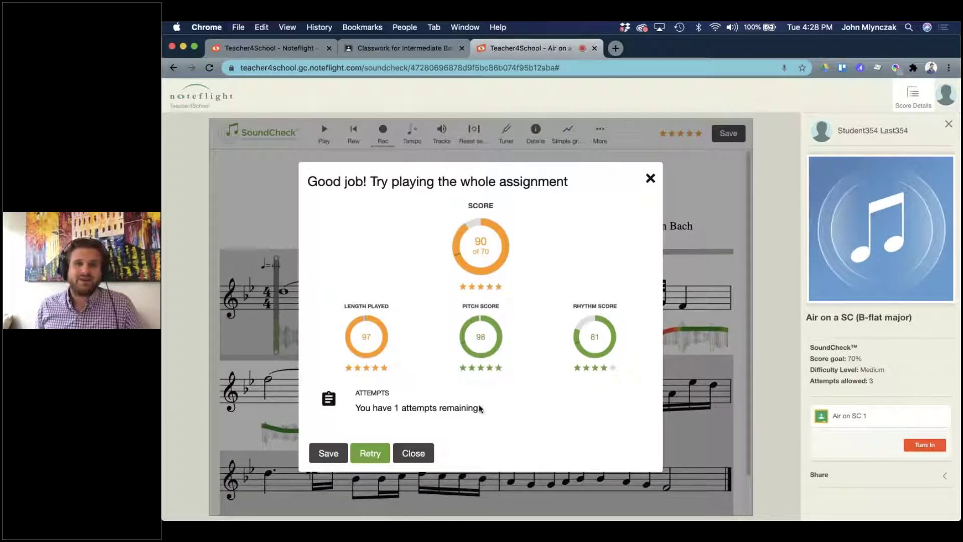
left_click(329, 453)
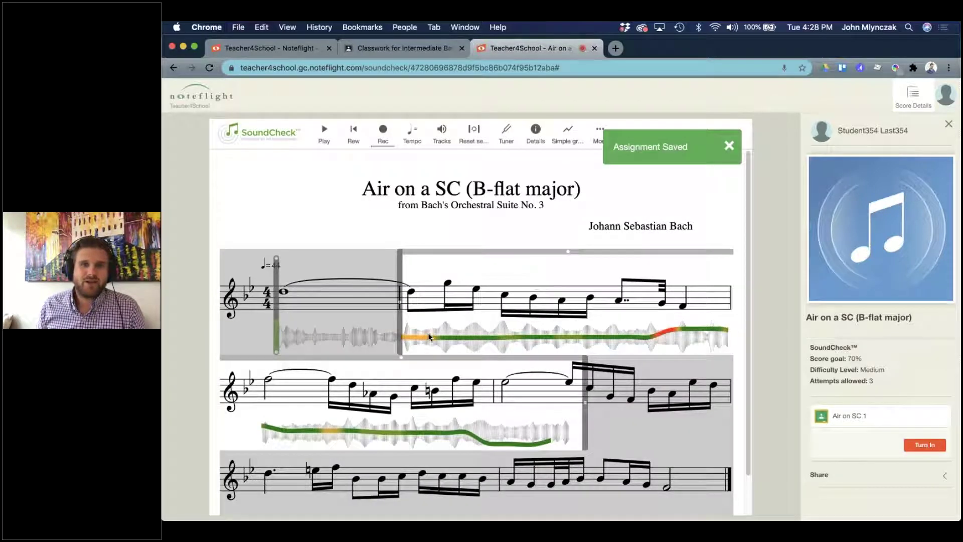
mouse_move(665, 336)
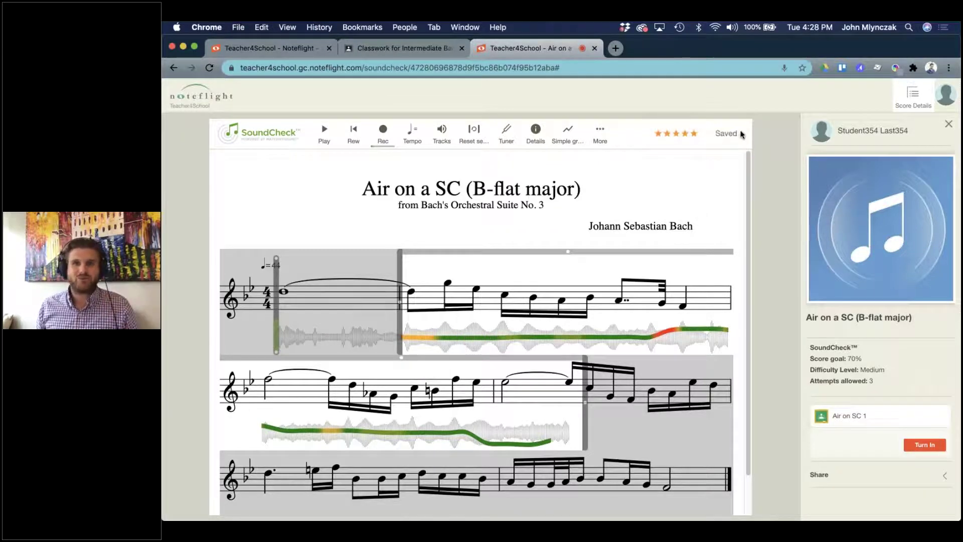
Turn in the take, verify Air on SC 1 shows 1 turned in and 103 assigned, then close SoundCheck.
left_click(924, 445)
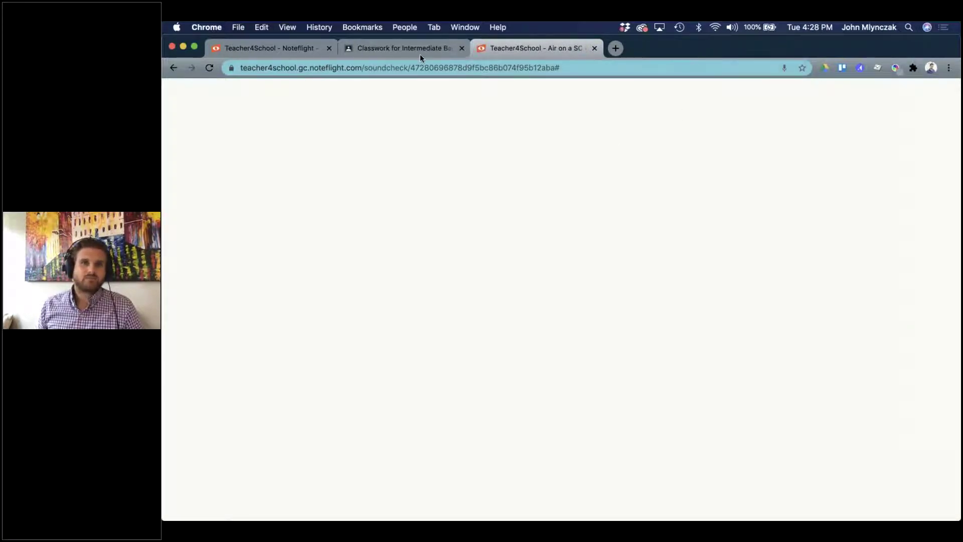
left_click(395, 46)
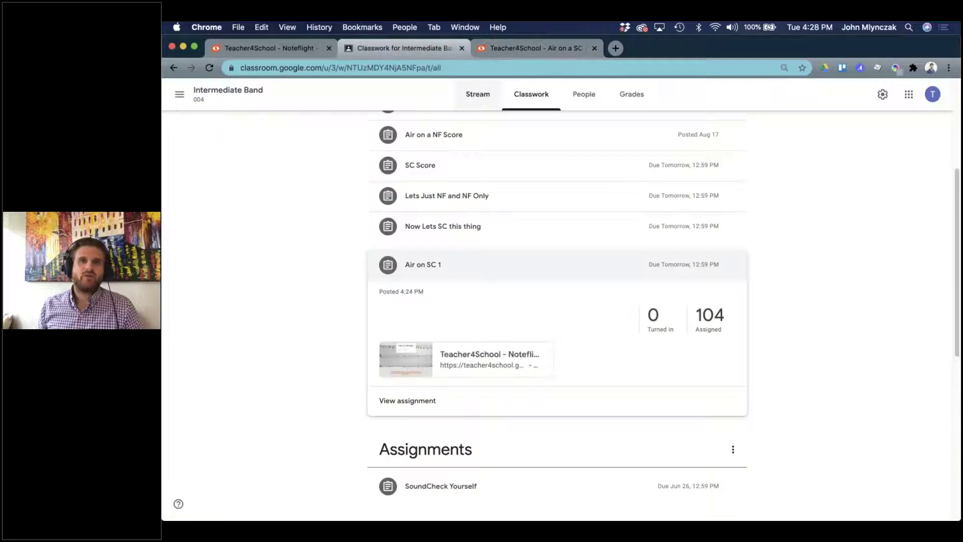
scroll(576, 303, "up", 3)
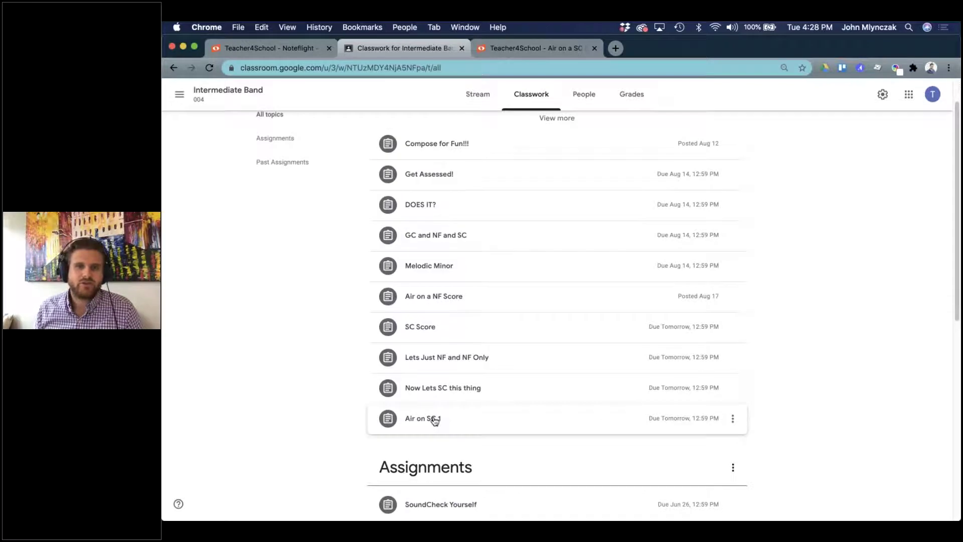
left_click(434, 420)
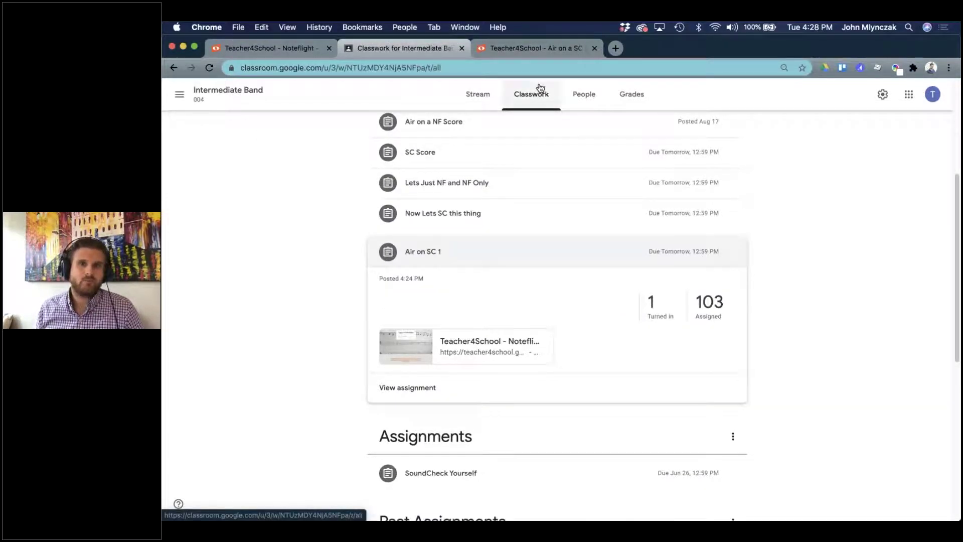
left_click(528, 49)
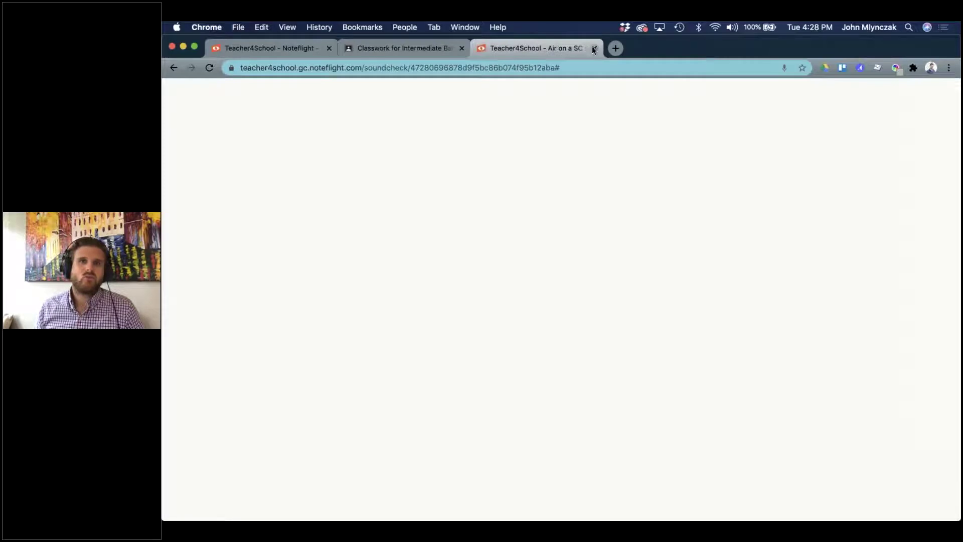
key("super+w")
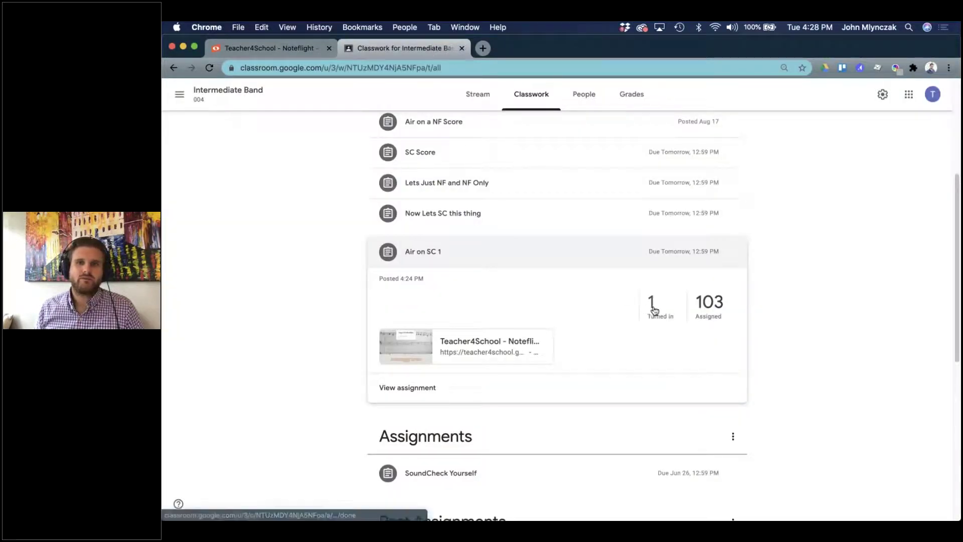
Make Air on SC 1 worth 100 points and open the student's submitted Noteflight score.
left_click(653, 307)
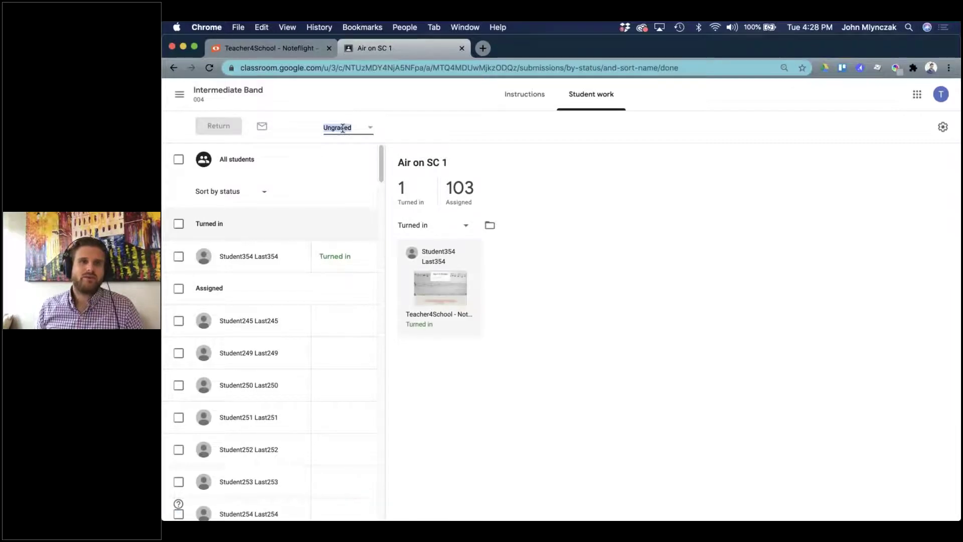
type("100")
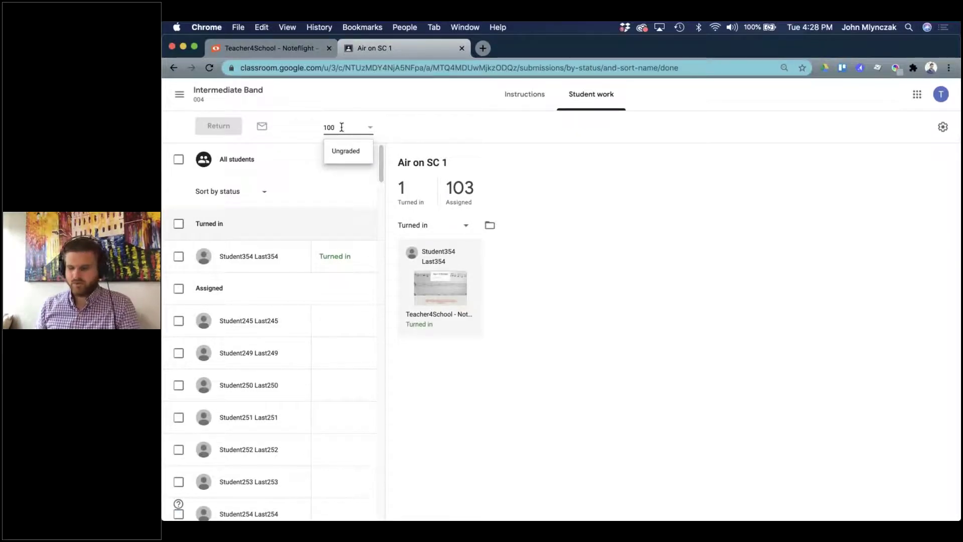
key("Return")
left_click(617, 326)
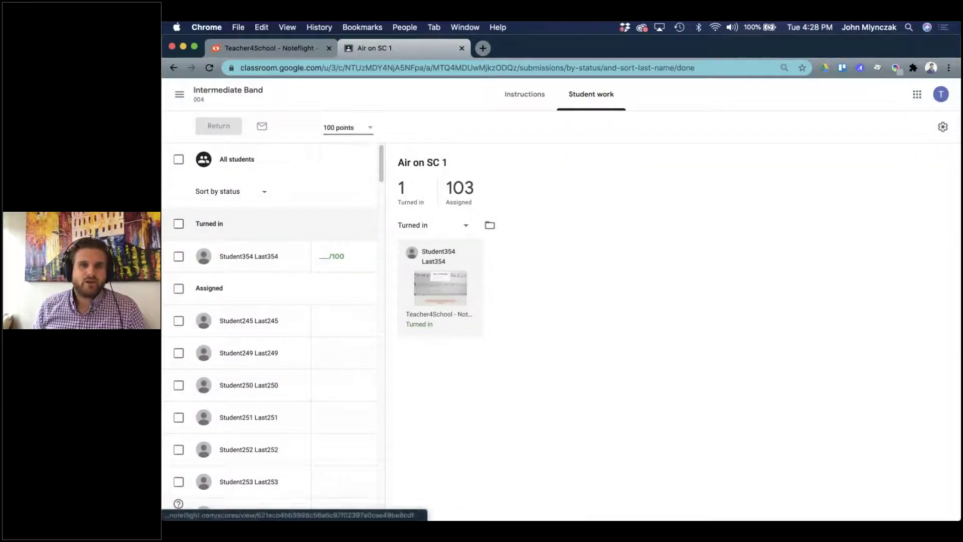
left_click(401, 331)
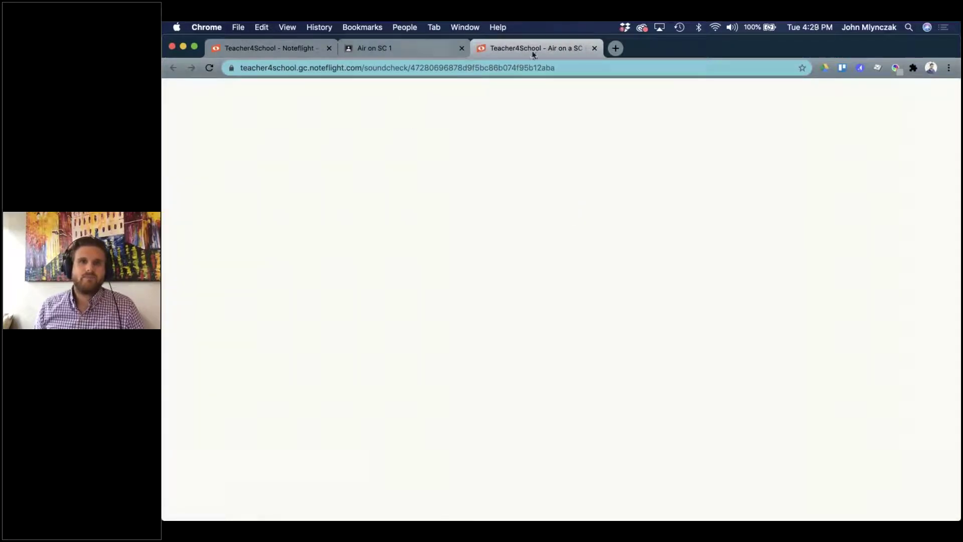
Trim the web address to load the Noteflight home page and log out of the student account.
left_click(317, 68)
left_click(377, 67)
left_click_drag(389, 68, 645, 80)
key("BackSpace")
key("Return")
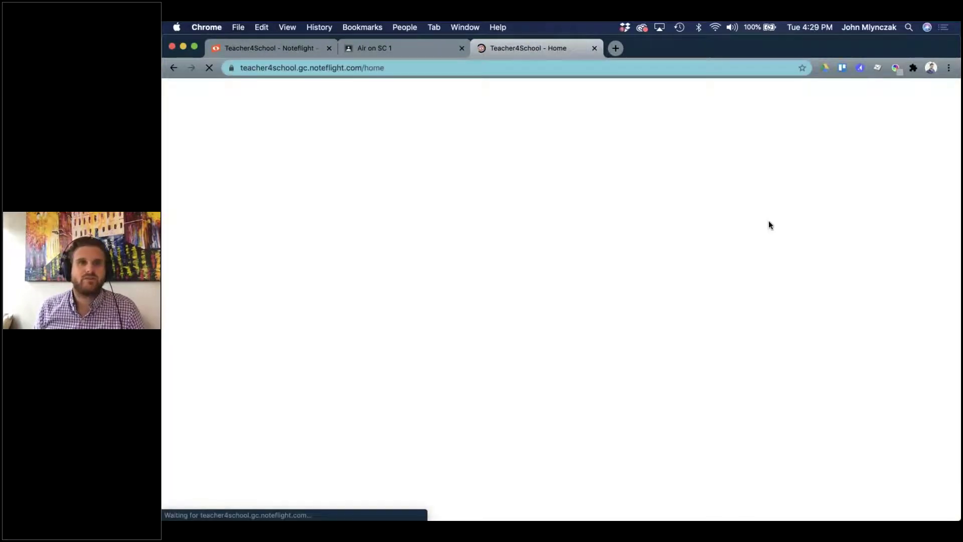
left_click(939, 103)
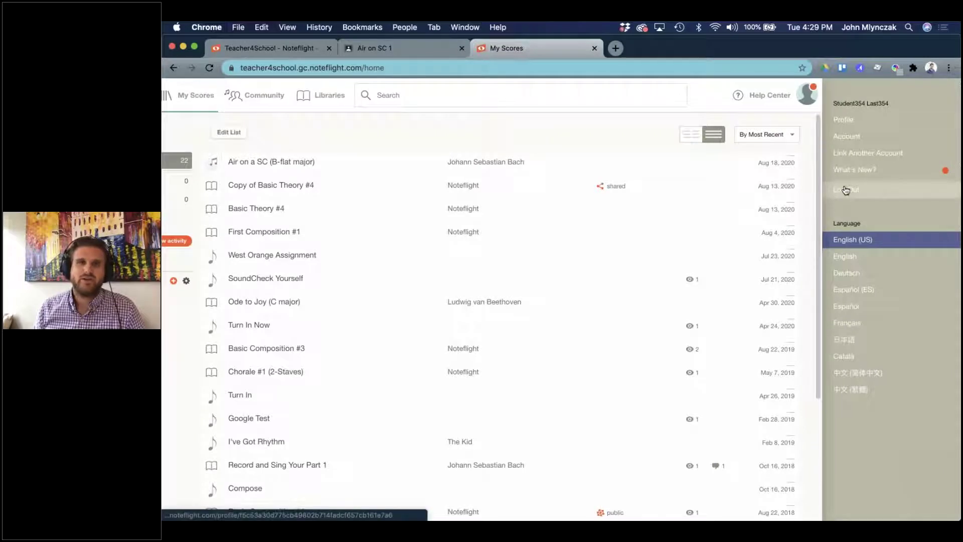
left_click(846, 190)
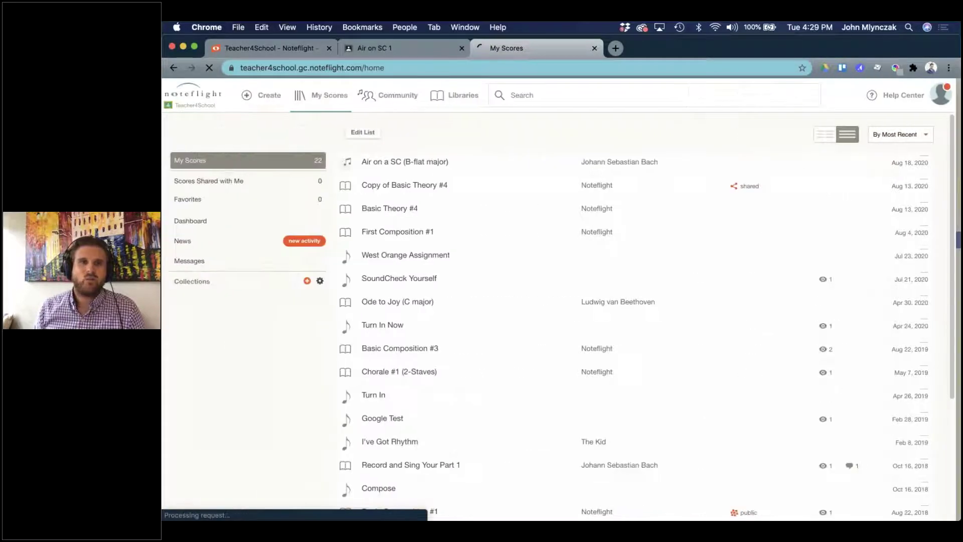
Open the student's turned-in attachment, sign in with Google, and return to Classroom's student work.
left_click(384, 50)
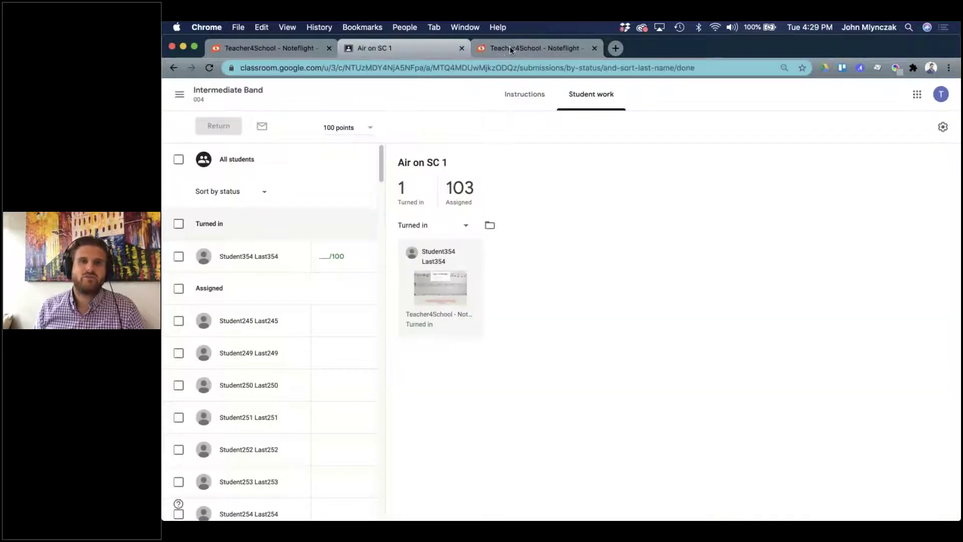
left_click(432, 310)
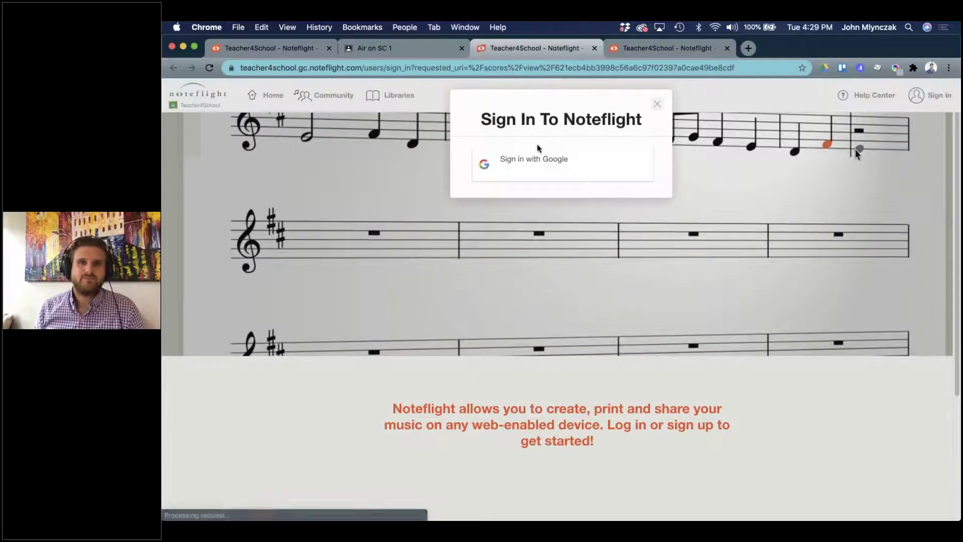
left_click(531, 168)
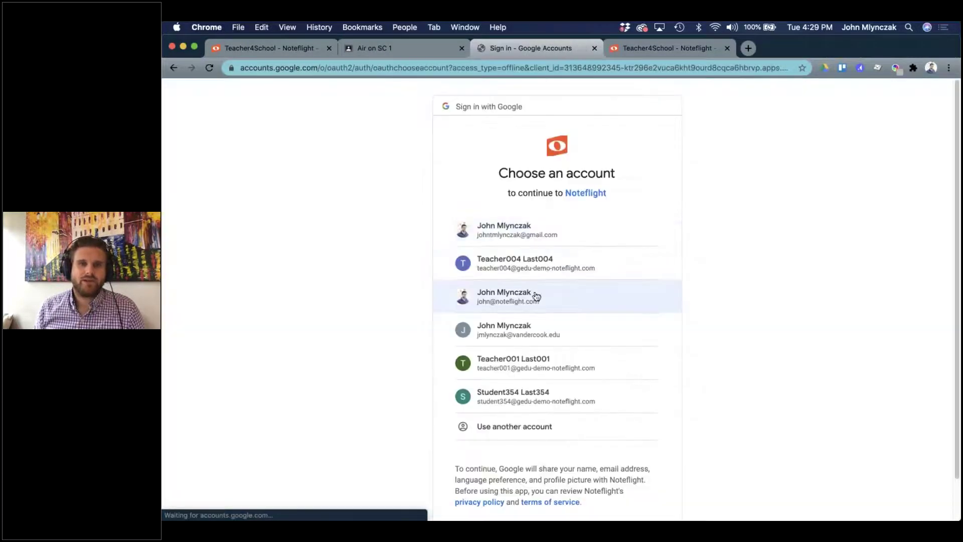
left_click(531, 395)
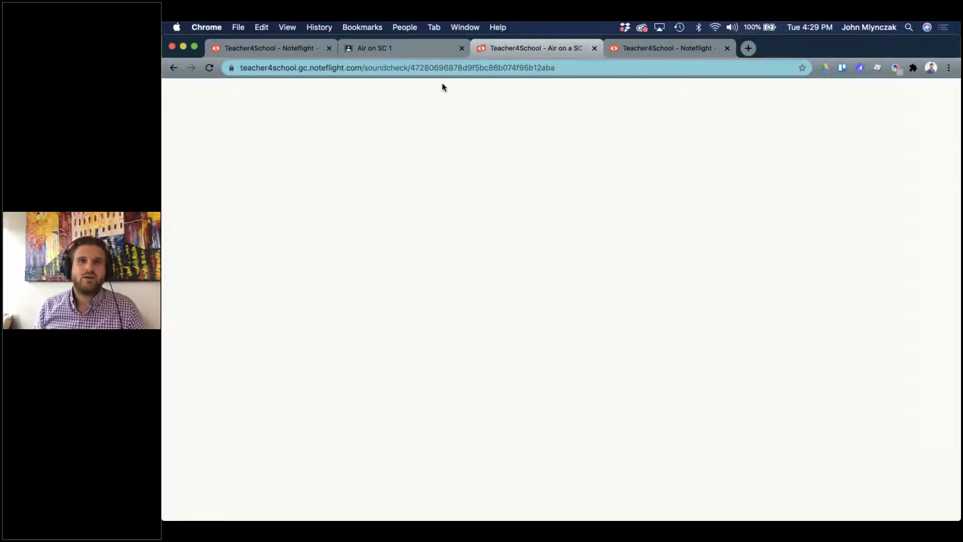
left_click(380, 48)
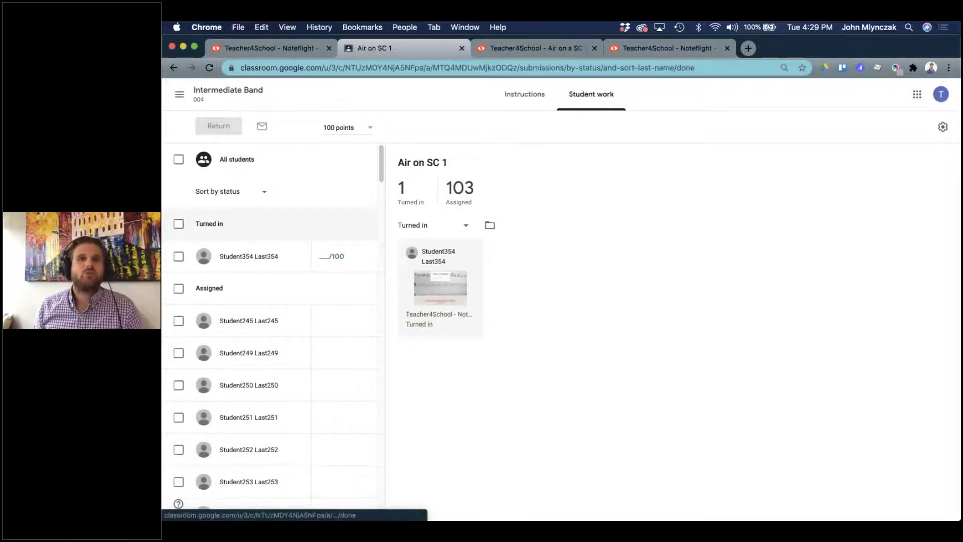
Close the spare Noteflight welcome tab beside the Google Classroom student work.
left_click(290, 44)
left_click(360, 47)
left_click(285, 46)
left_click(329, 48)
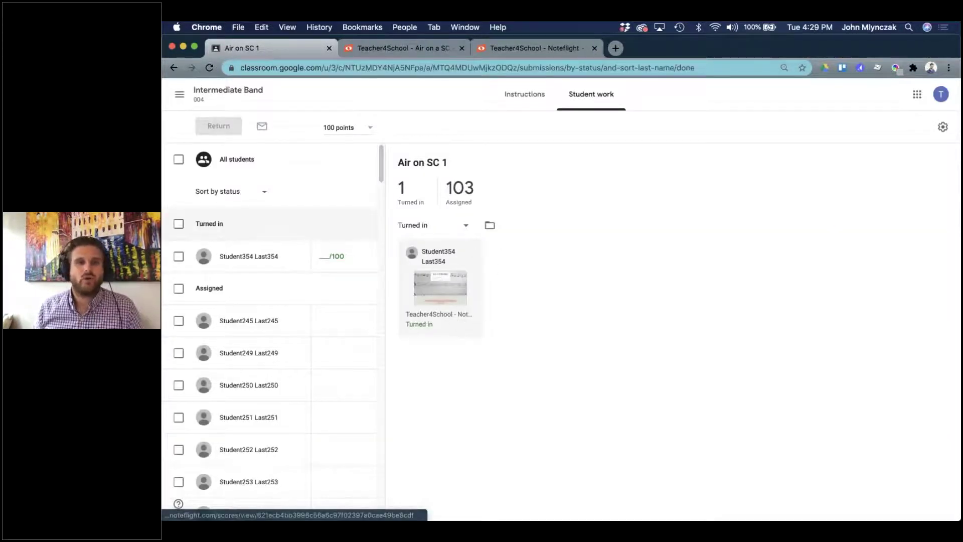
Grade the turned-in Air on SC 1 submission 100/100, correcting the first entry of 90.
left_click(339, 256)
type("90")
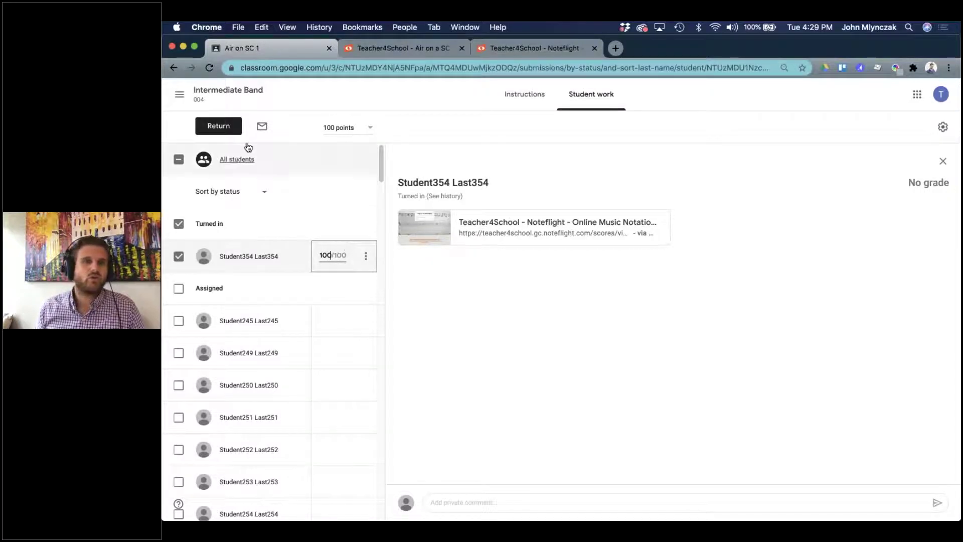
left_click(337, 221)
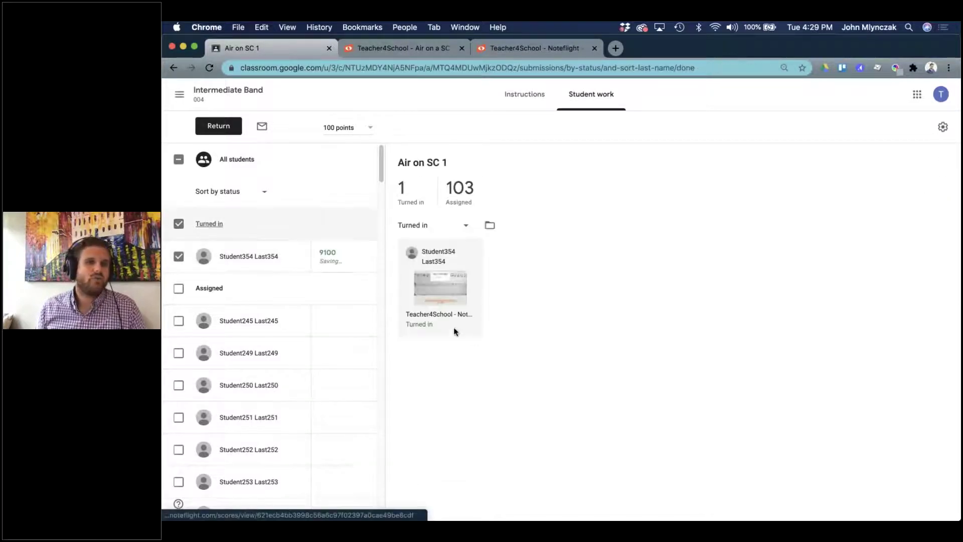
left_click(331, 256)
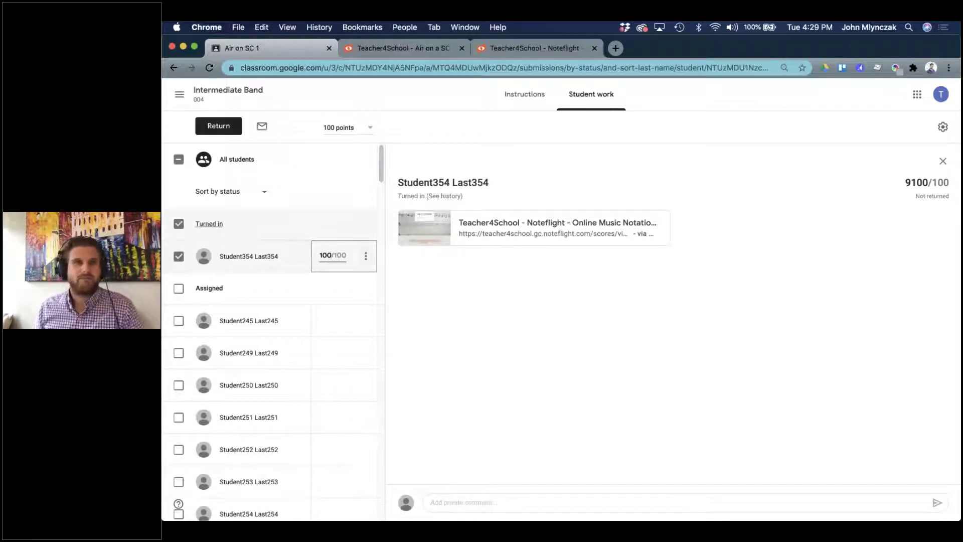
left_click(209, 224)
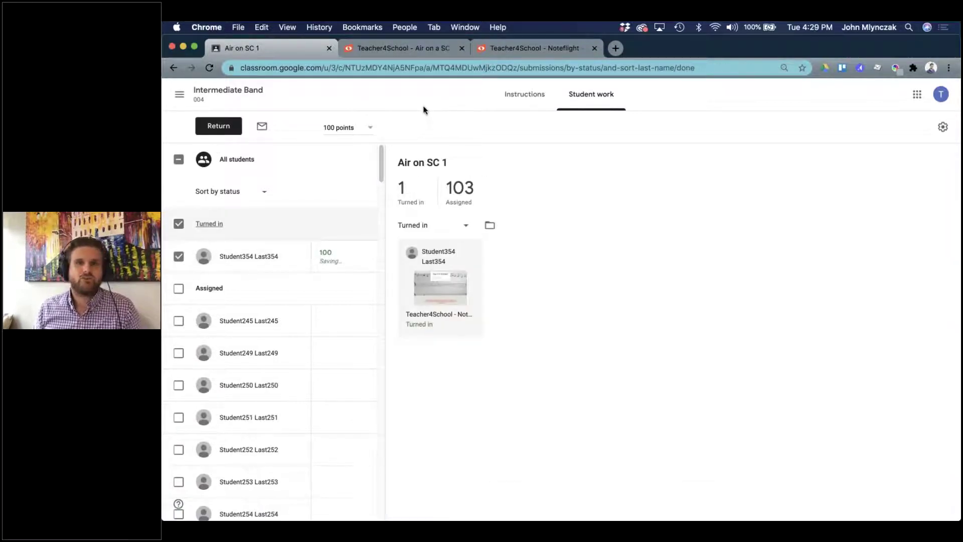
key("ctrl+Up")
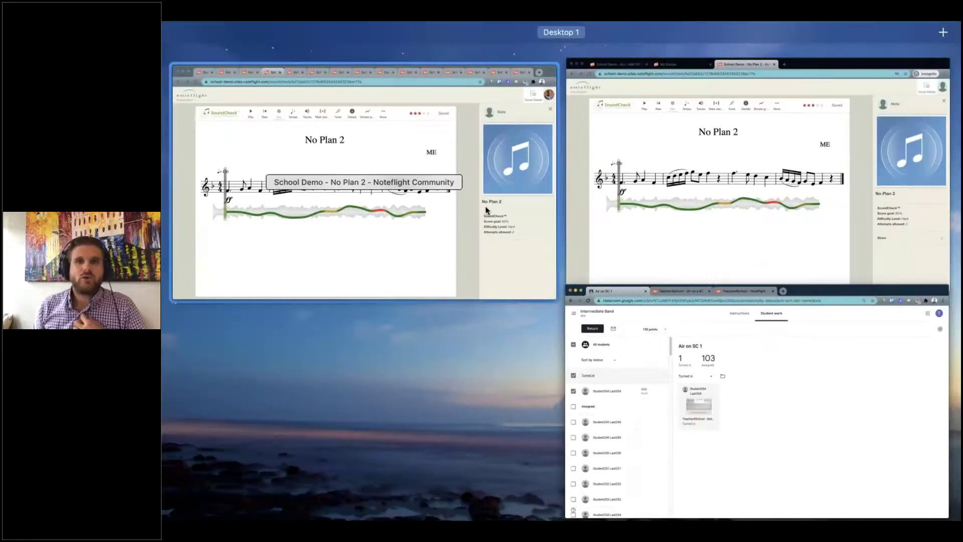
Maximize Noteflight, glance at the Learn and pricing tabs, then reopen the student's three-star No Plan 2 take.
left_click(485, 210)
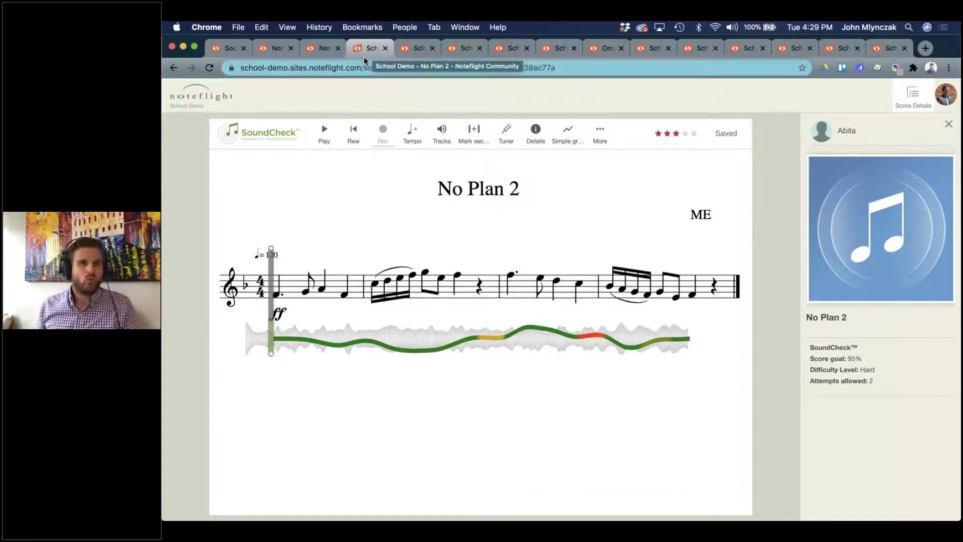
left_click(412, 50)
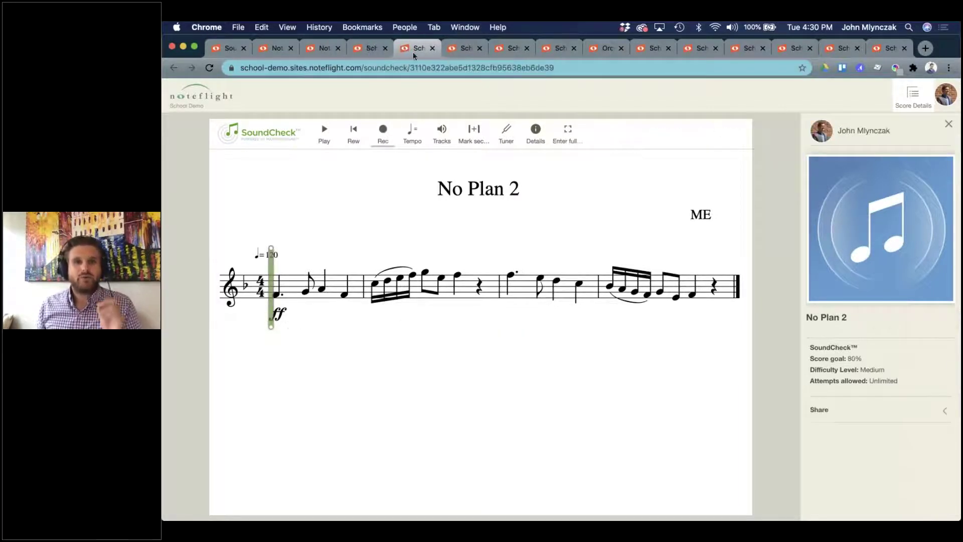
left_click(275, 51)
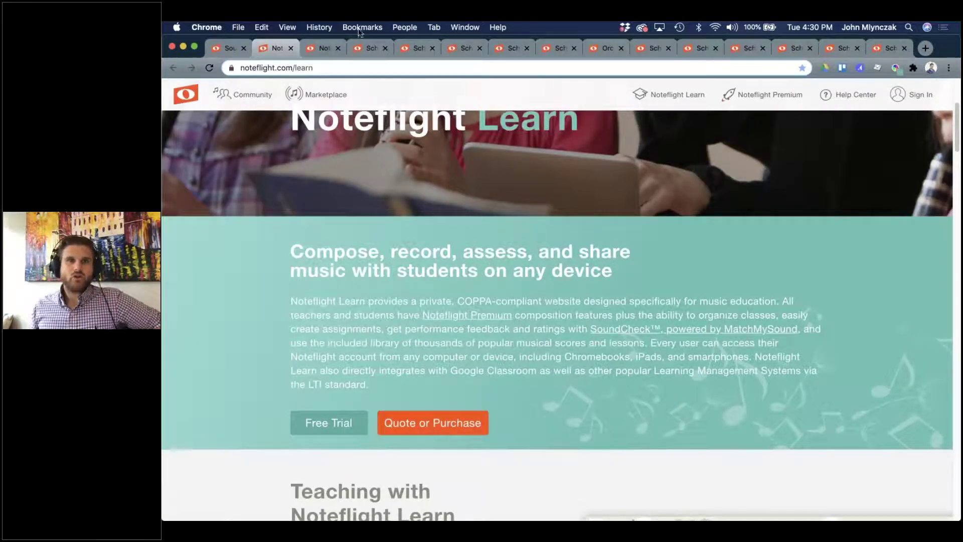
left_click(325, 50)
left_click(366, 49)
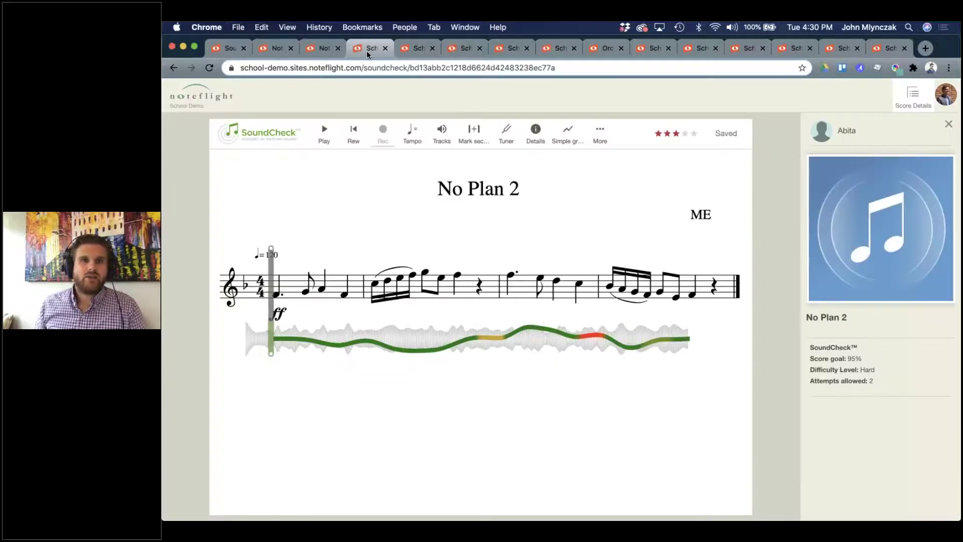
left_click(440, 135)
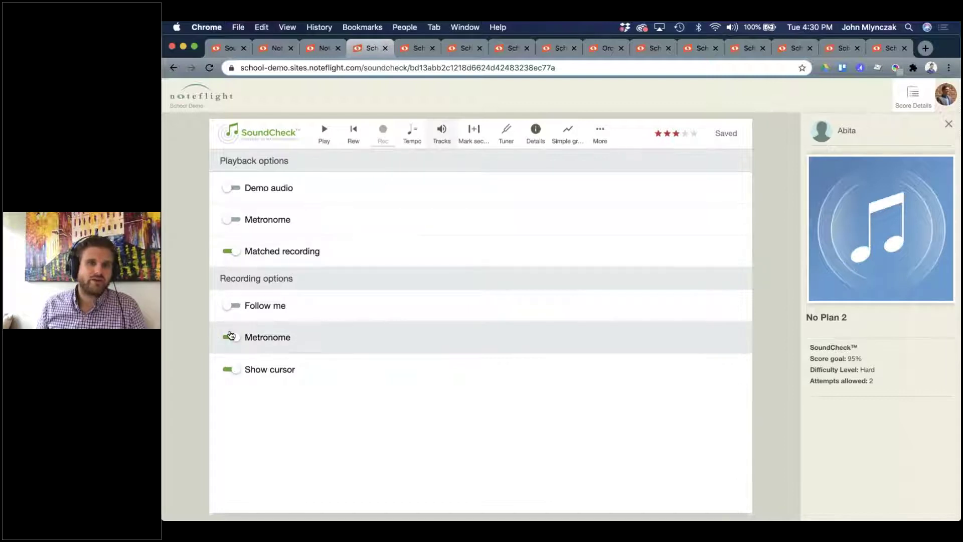
left_click(231, 374)
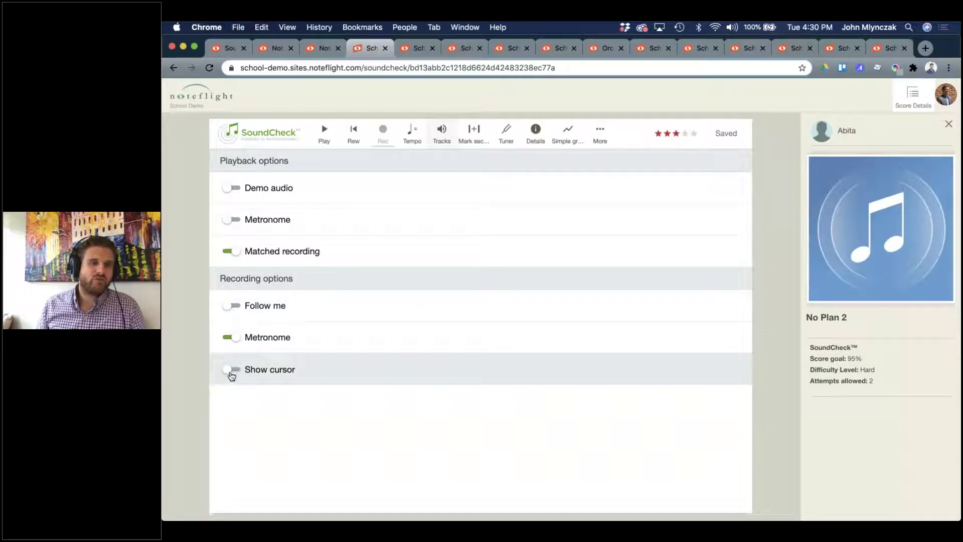
left_click(231, 374)
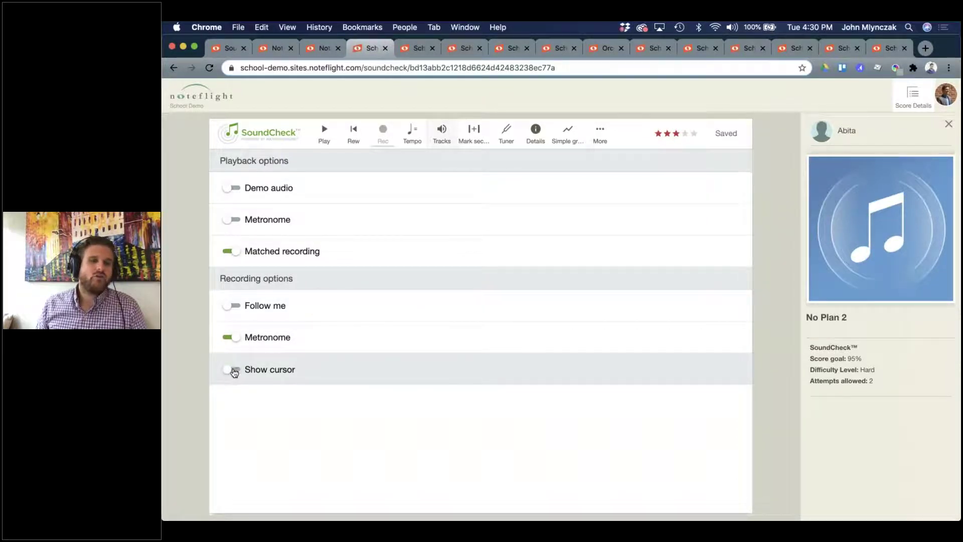
left_click(442, 143)
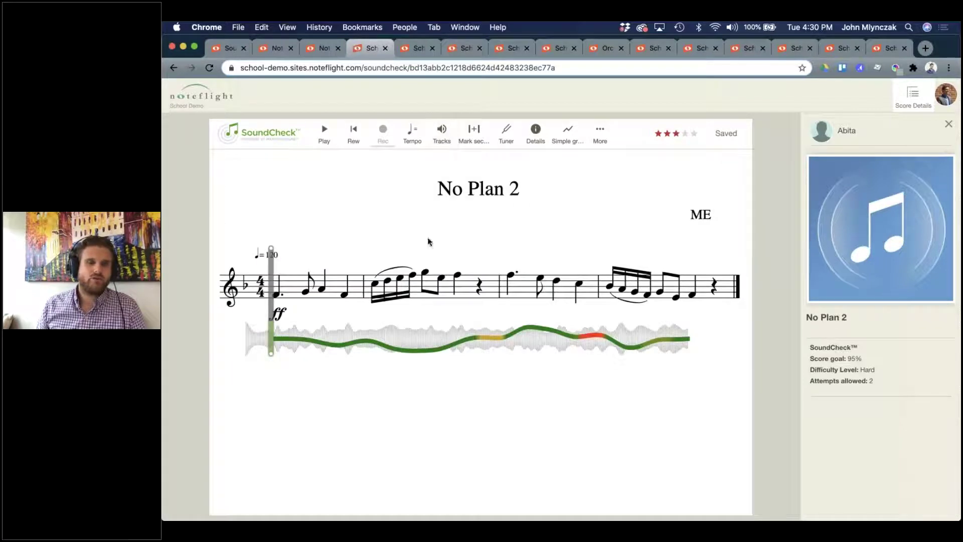
Go to the School Demo site's home from the site list and close the extra No Plan 2 tab.
left_click(325, 49)
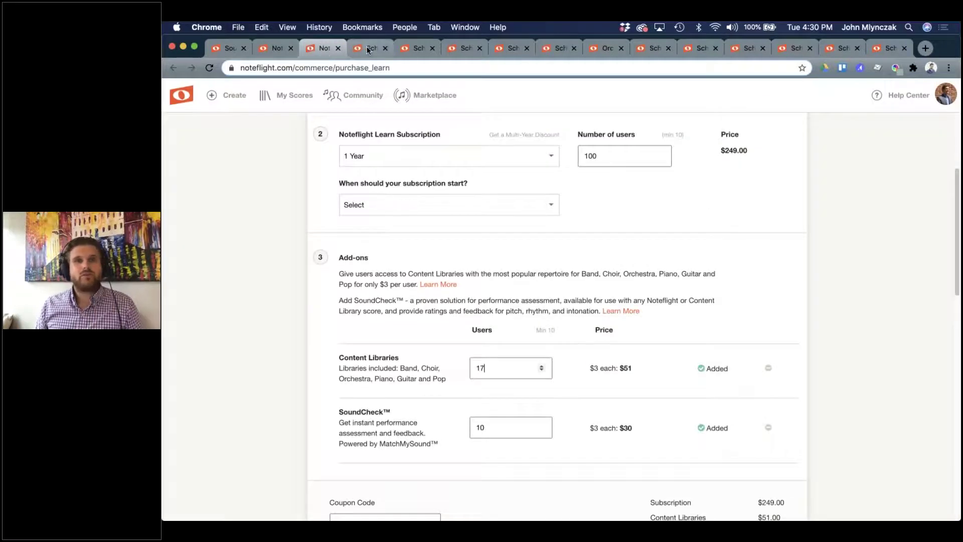
left_click(367, 49)
left_click(418, 48)
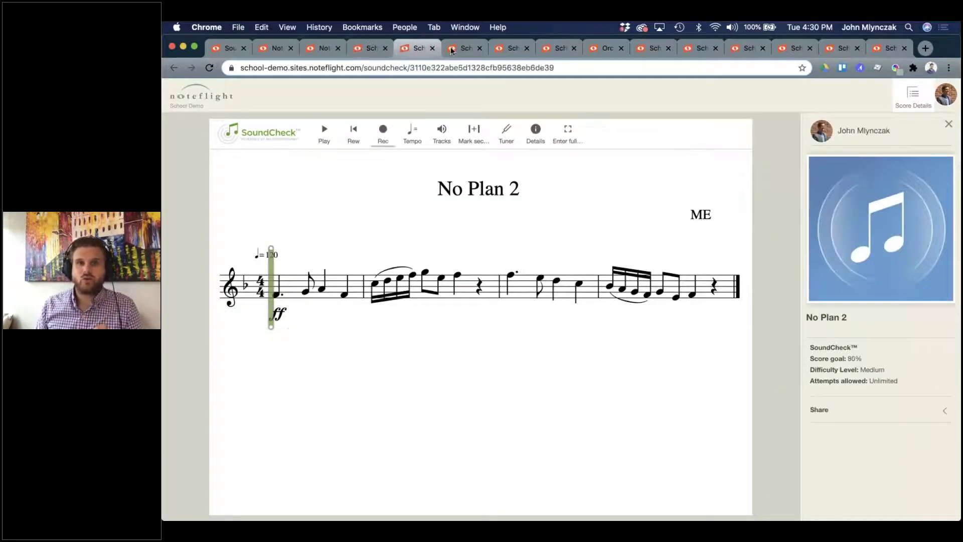
left_click(455, 50)
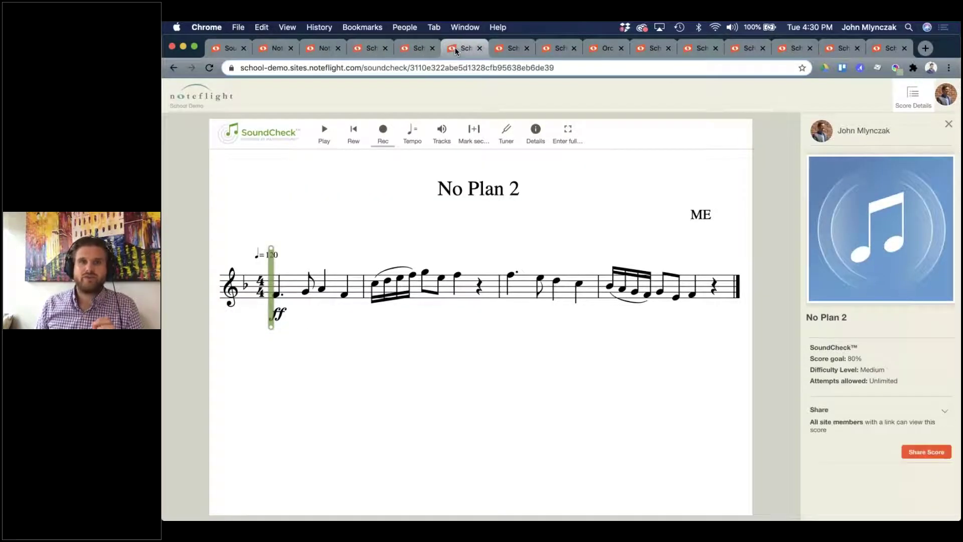
left_click(209, 95)
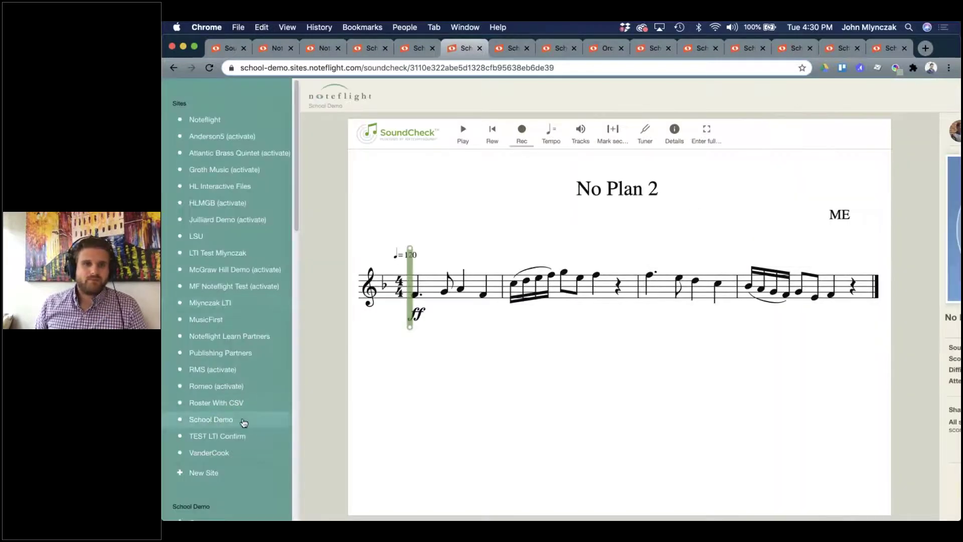
left_click(244, 421)
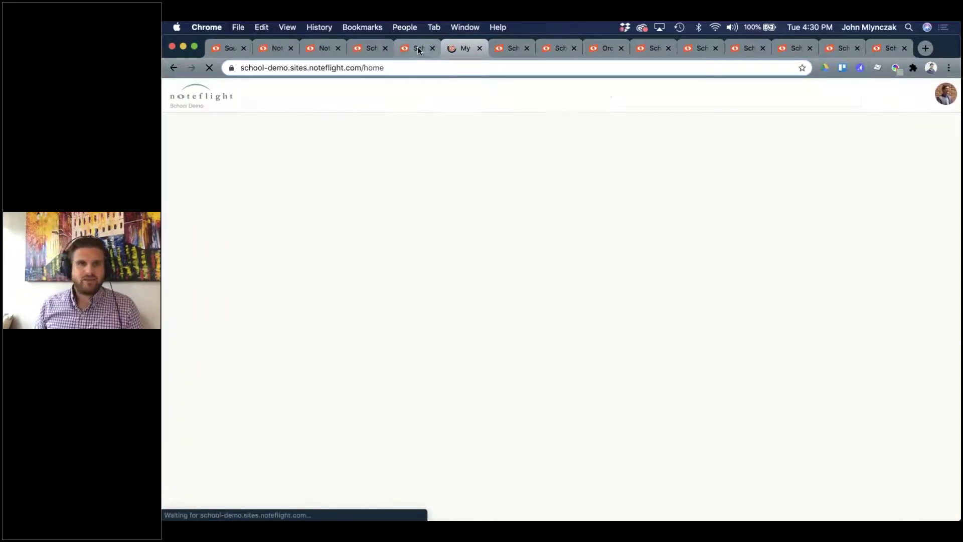
left_click(421, 49)
left_click(432, 49)
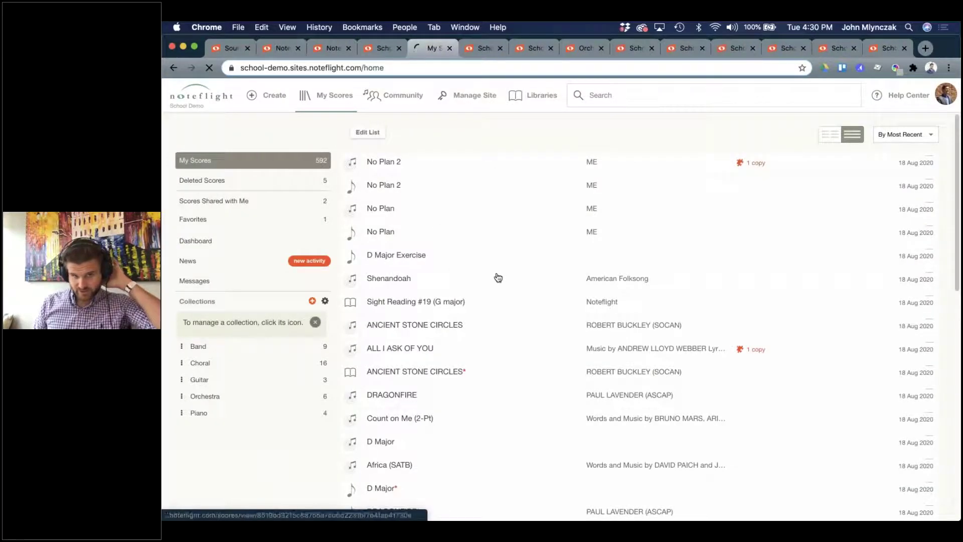
Open D Major Exercise, play it from measure 5, then select measure 6's half note.
left_click(440, 266)
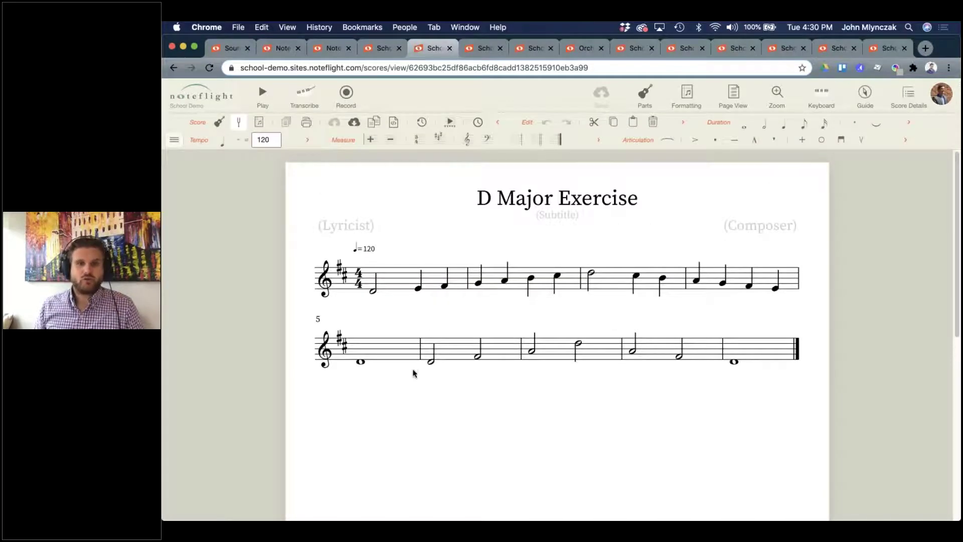
left_click(362, 363)
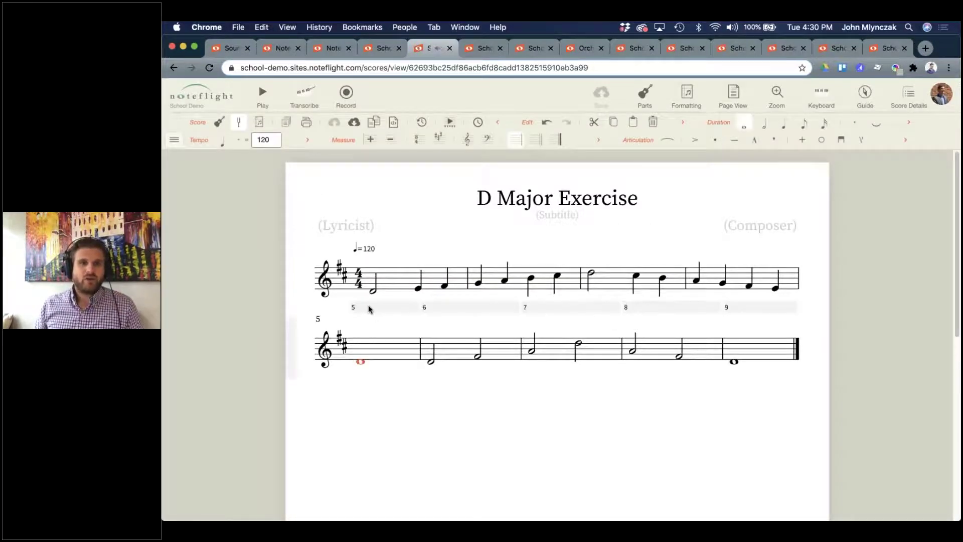
left_click(265, 100)
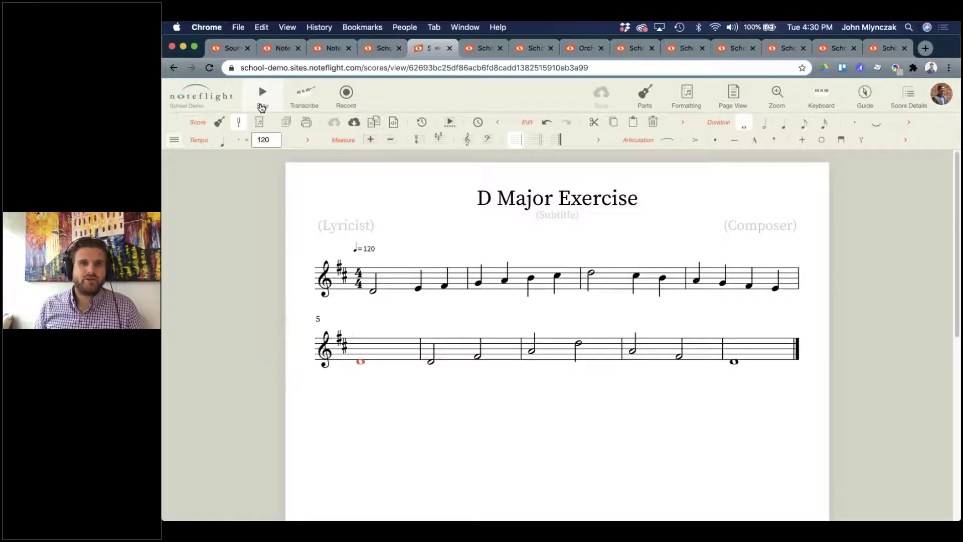
key("space")
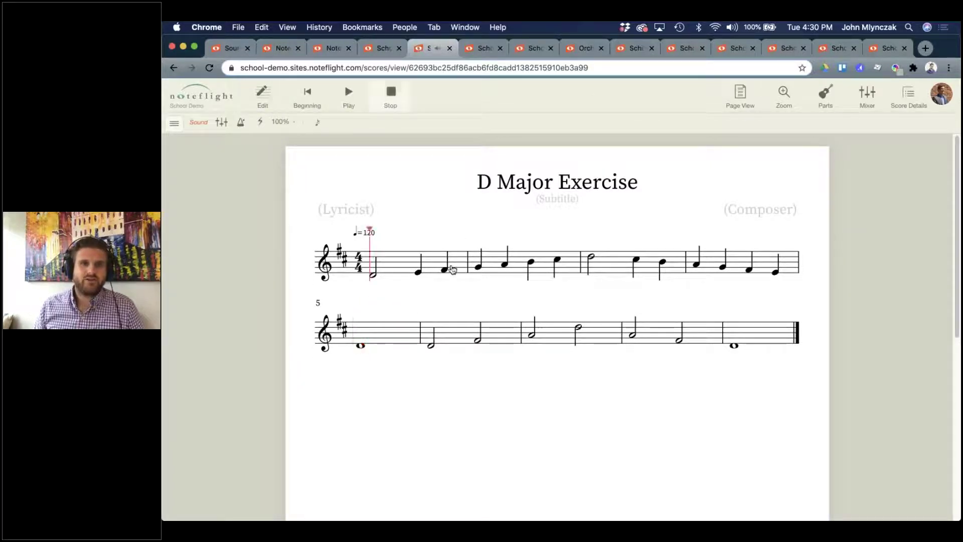
left_click(473, 327)
left_click(361, 363)
left_click(431, 363)
Turn measure 6's half note into an eighth pair and paste it three more times, each a step higher.
key("5")
key("4")
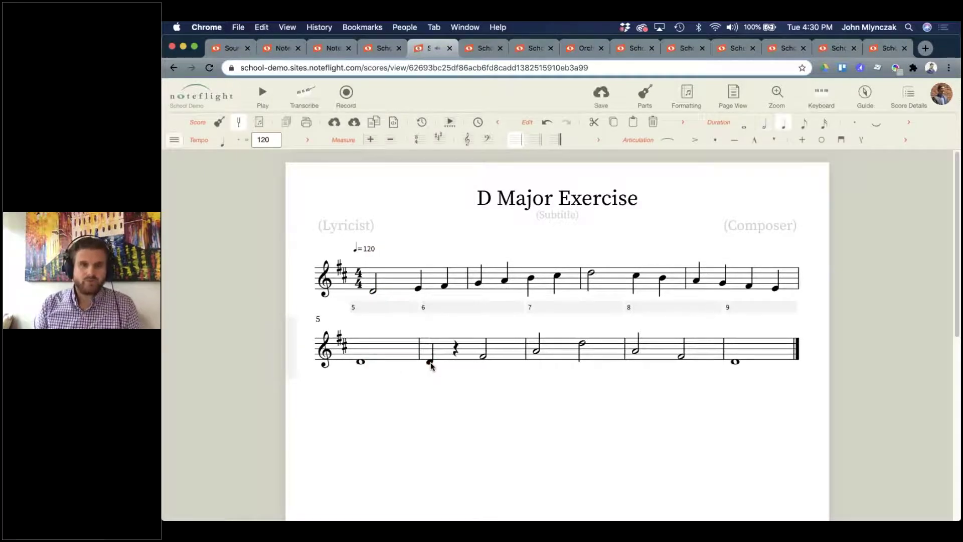
key("f")
left_click(429, 363, "shift")
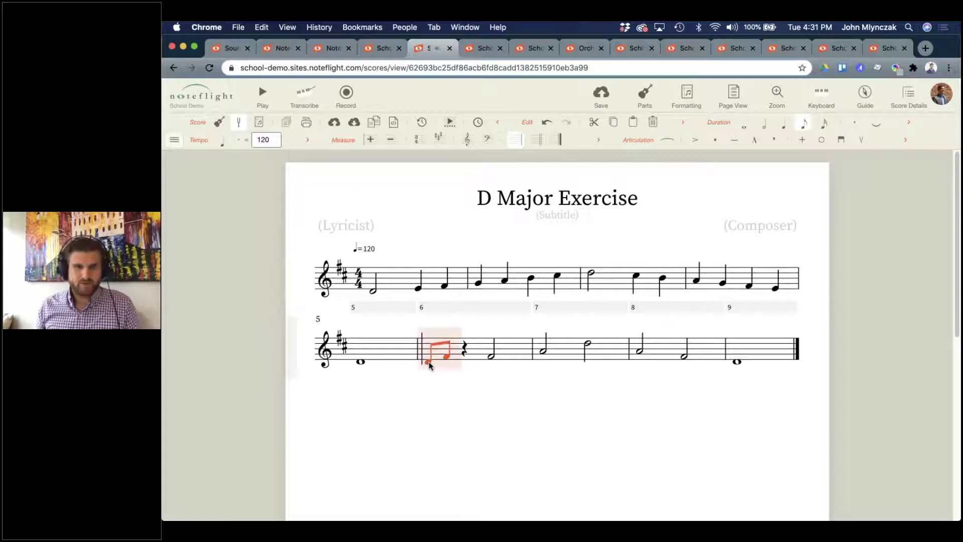
key("ctrl+v")
key("Up")
key("ctrl+v")
key("Up")
key("ctrl+v")
key("Up")
key("ctrl+v")
key("Up")
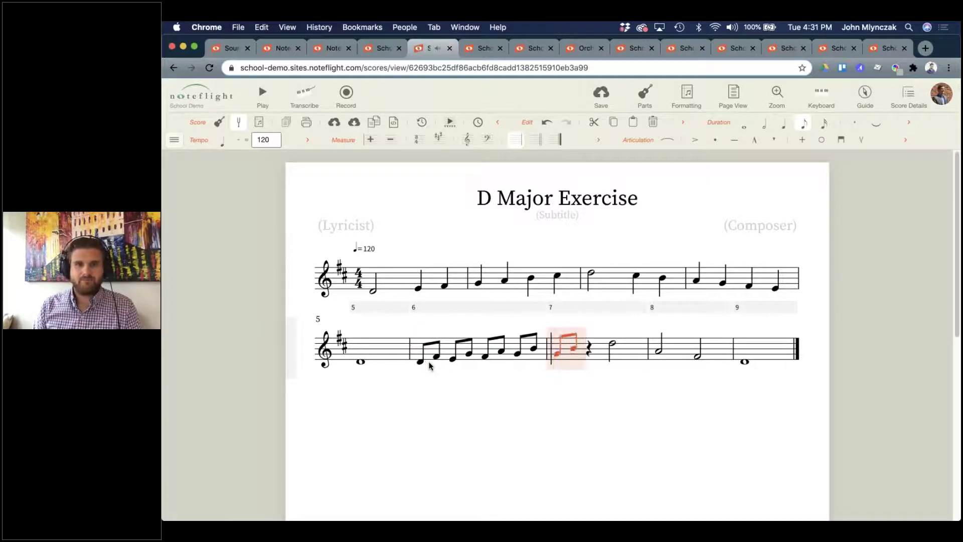
key("ctrl+v")
key("Up")
key("ctrl+v")
key("Up")
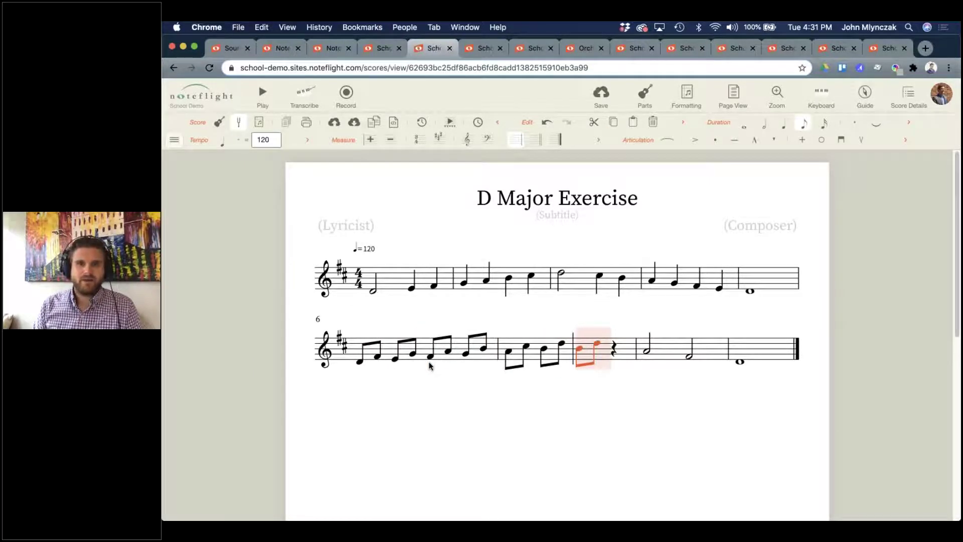
key("Up")
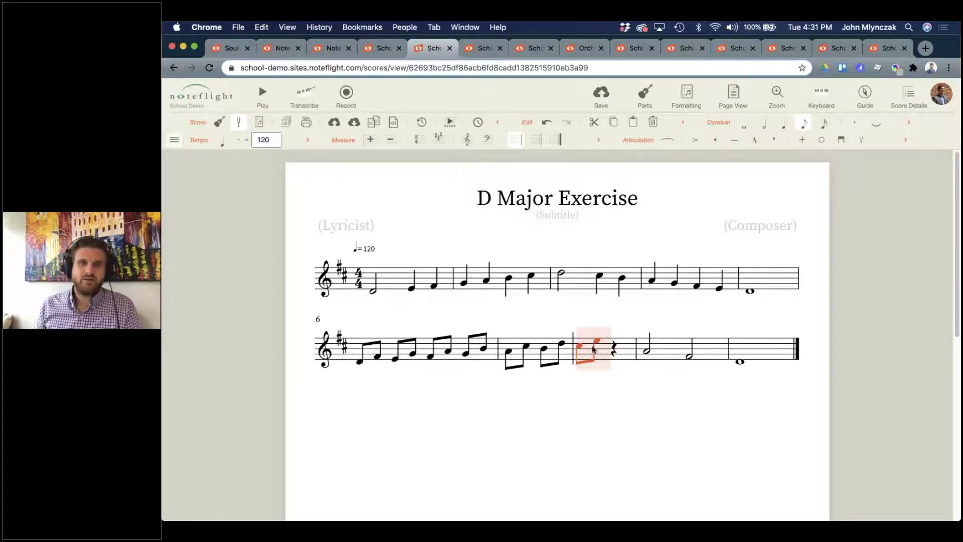
Make measure 8's first note a sixteenth and enter a descending run D-C-B-A-G-F-E.
left_click(614, 345)
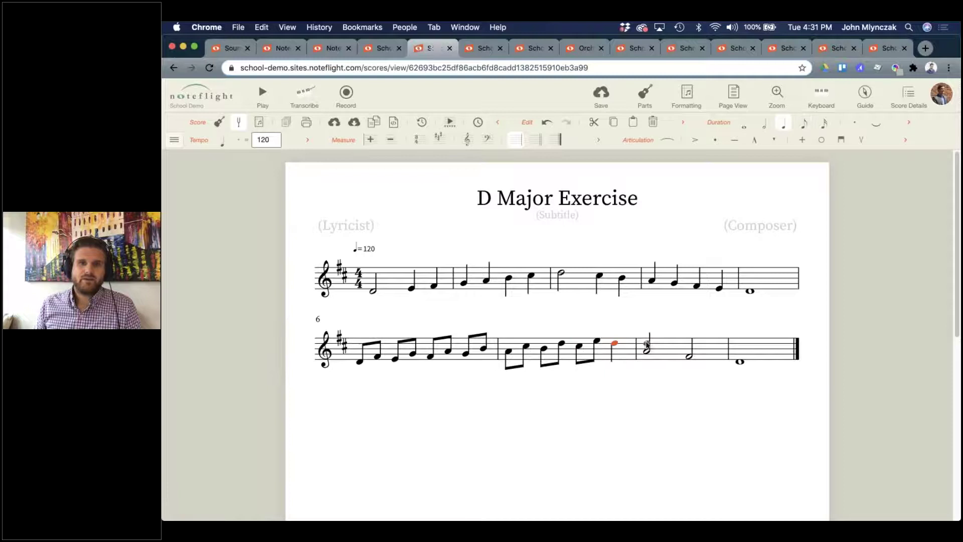
left_click(642, 343)
key("6")
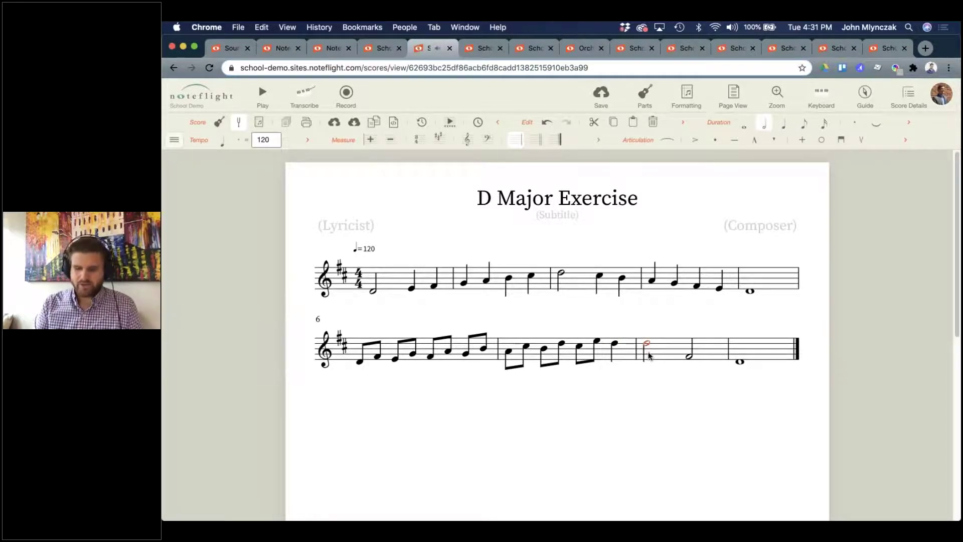
key("4")
key("3")
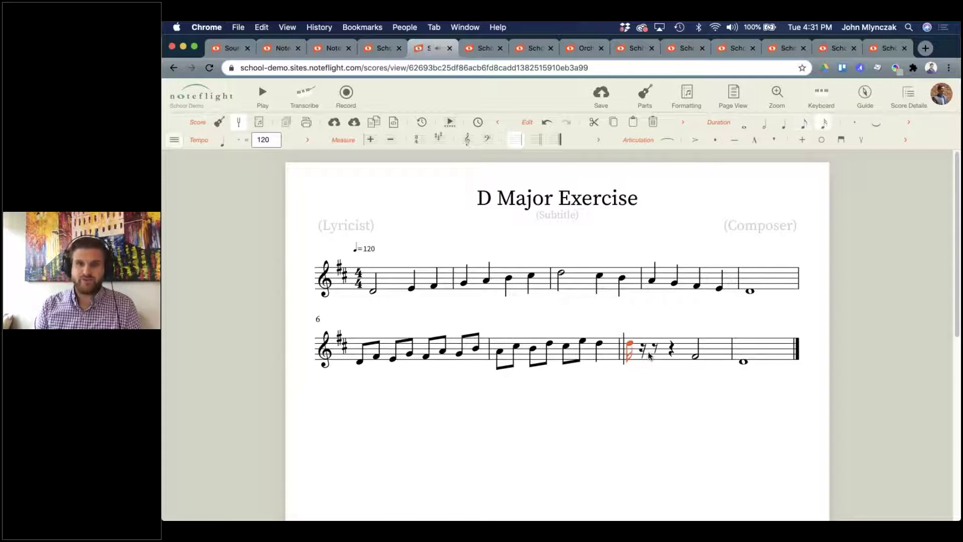
key("d")
key("c")
key("b")
key("a")
key("g")
key("f")
key("e")
key("d")
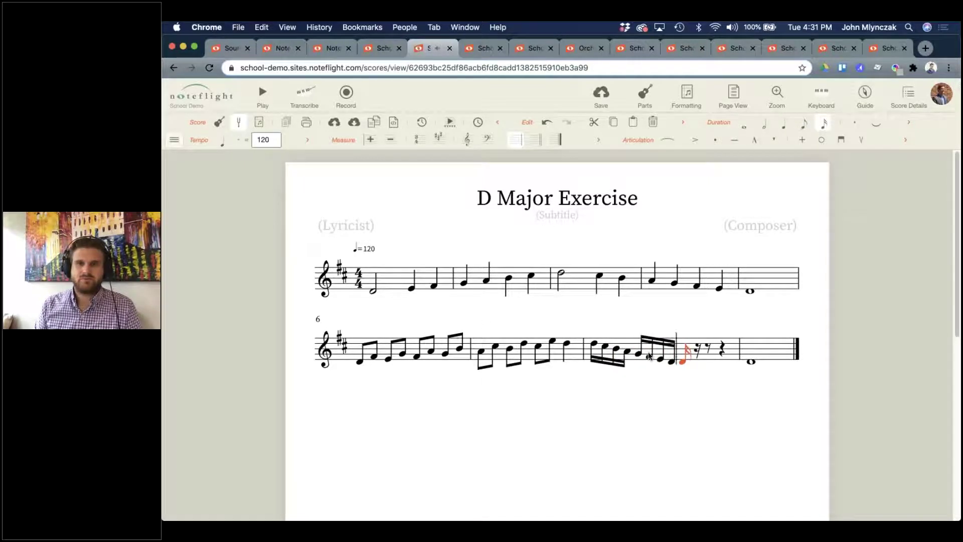
Continue measure 8 with rising sixteenths D-E-F-G and adjust the closing notes' pitches.
key("d")
key("e")
key("f")
key("g")
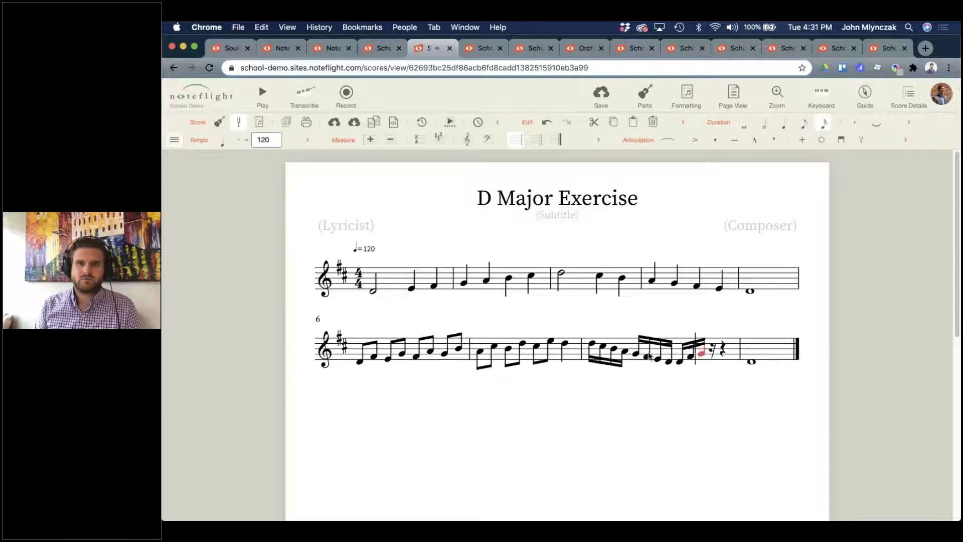
key("Up")
key("Up")
key("Up")
key("Up")
key("d")
key("Down")
key("Down")
key("Down")
key("f")
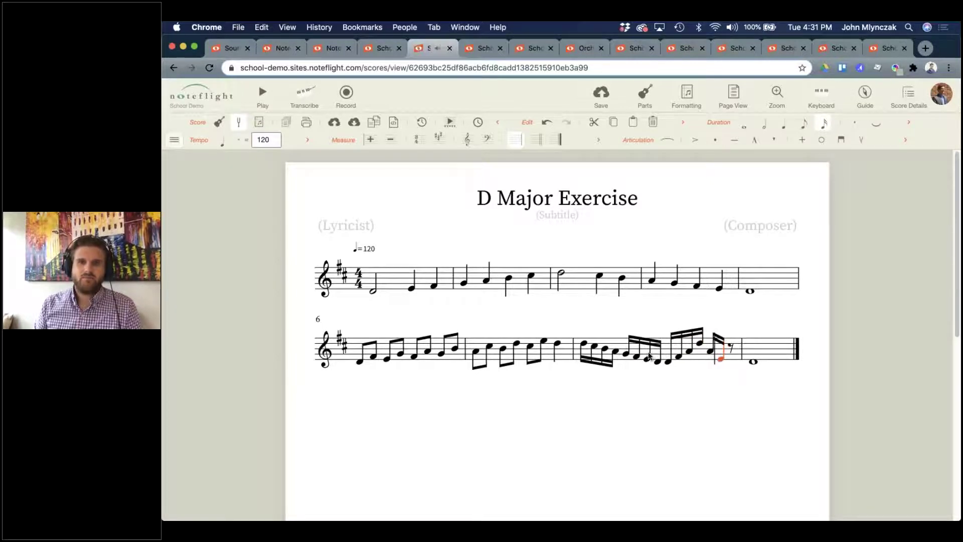
key("d")
key("d")
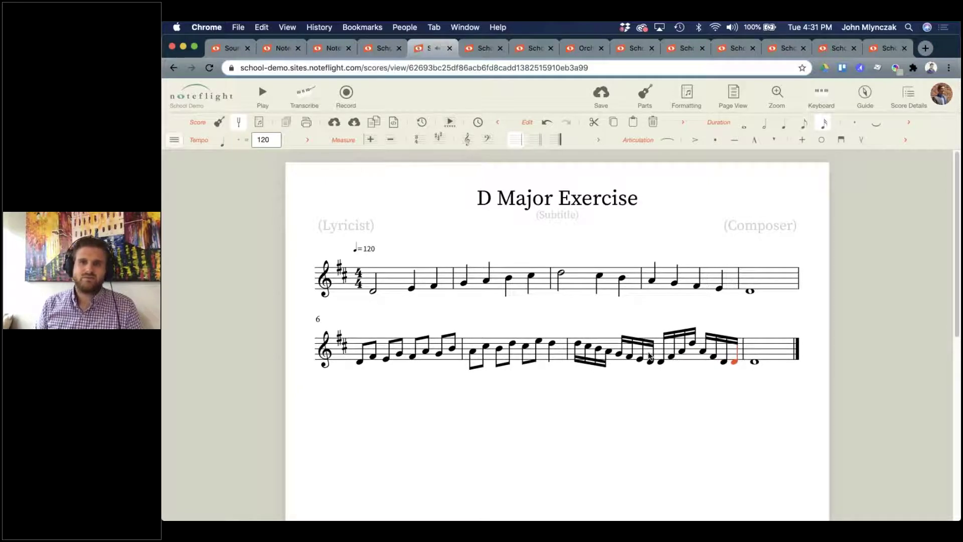
key("Up")
key("Up")
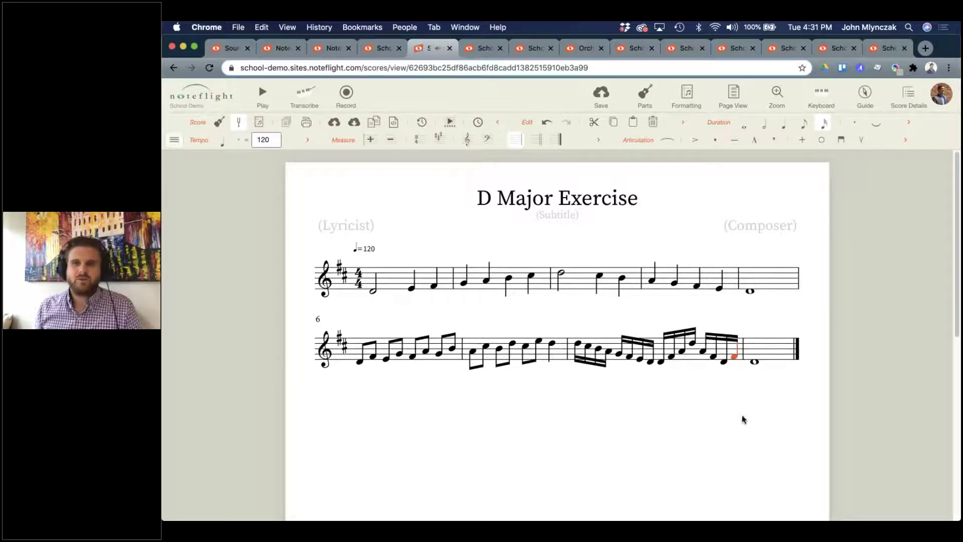
key("Escape")
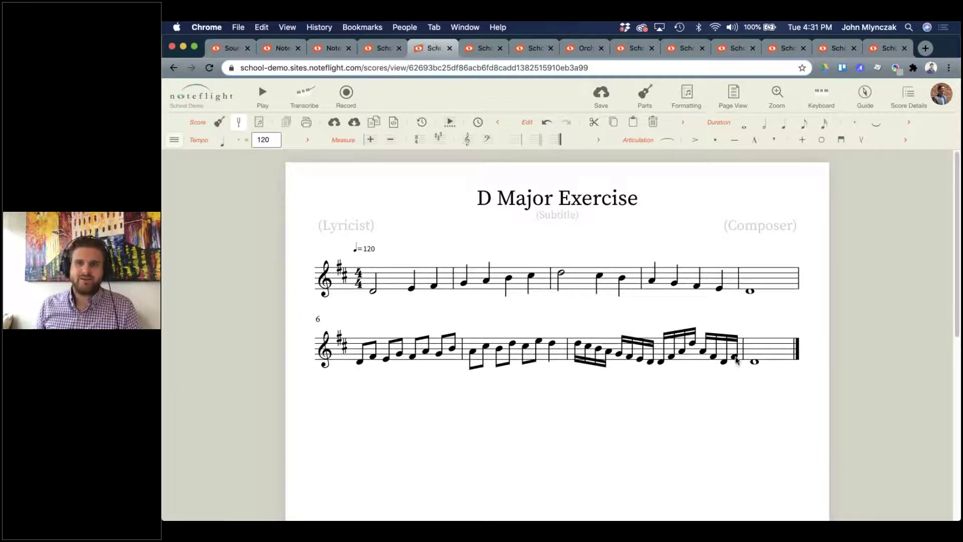
left_click(734, 359)
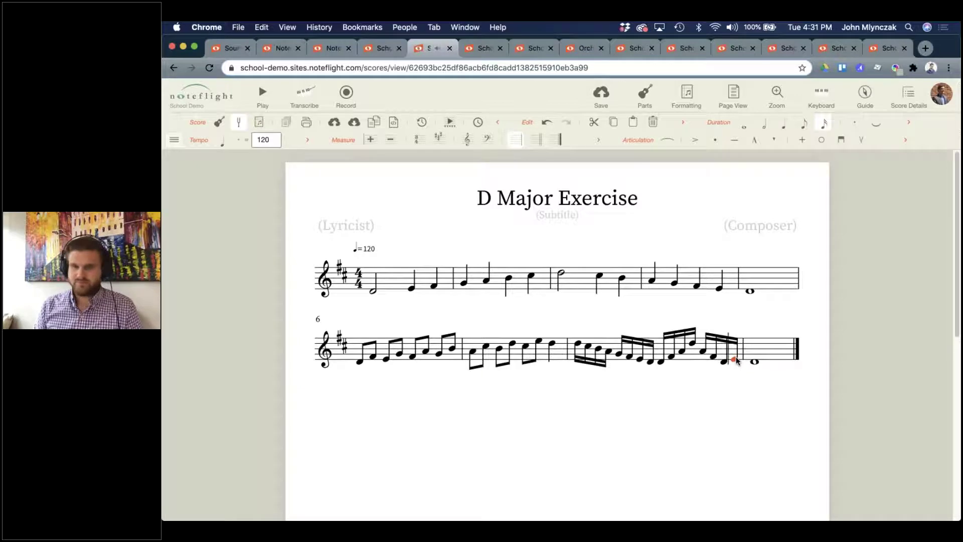
key("Escape")
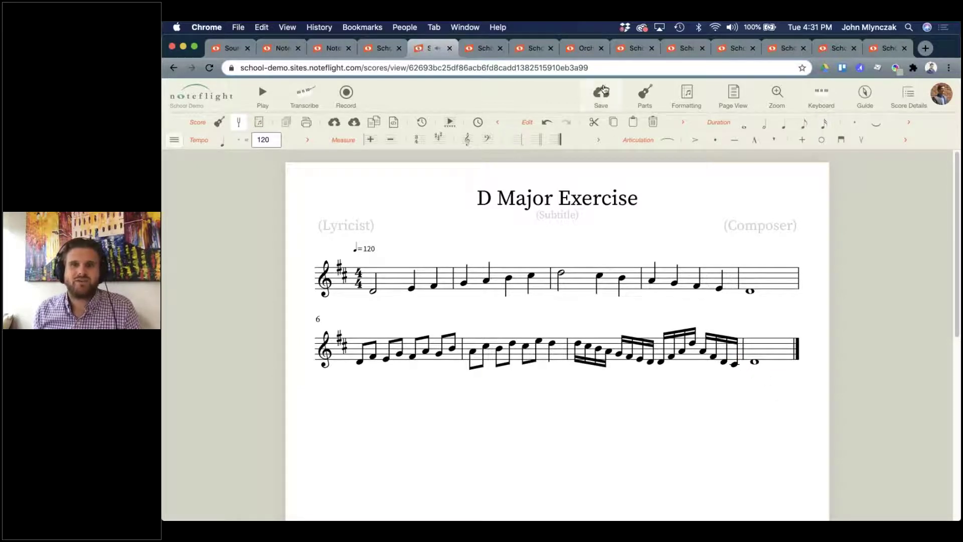
Save the D Major Exercise and play it back from measure 7.
left_click(599, 104)
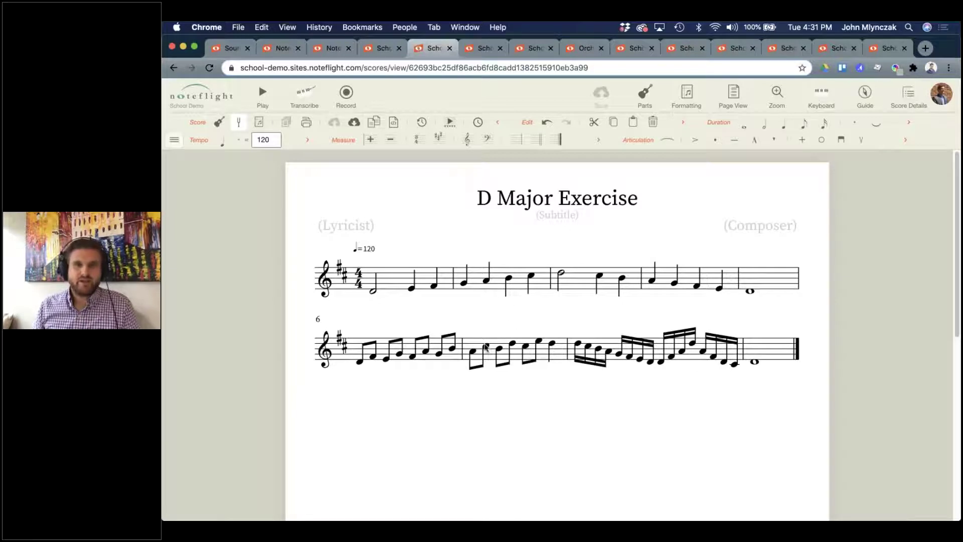
left_click(474, 347)
key("space")
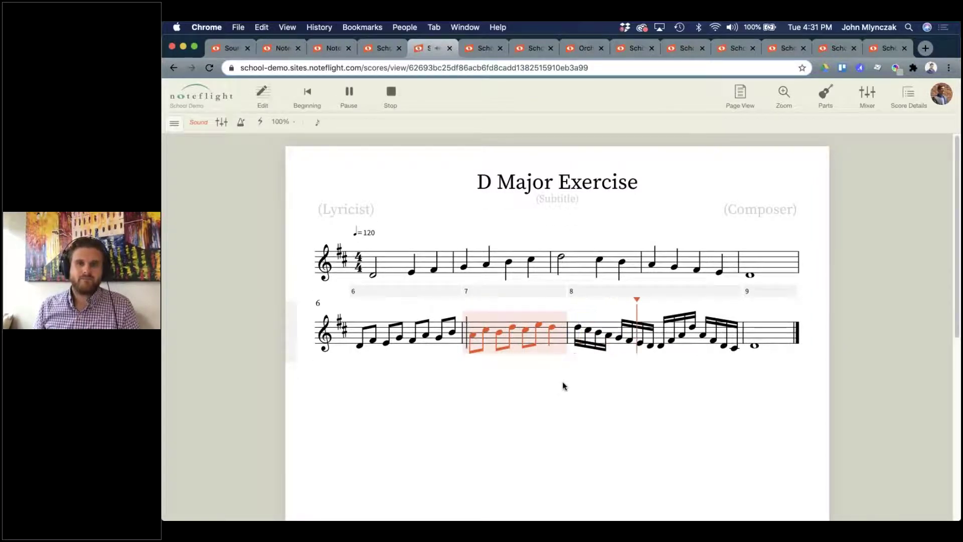
key("space")
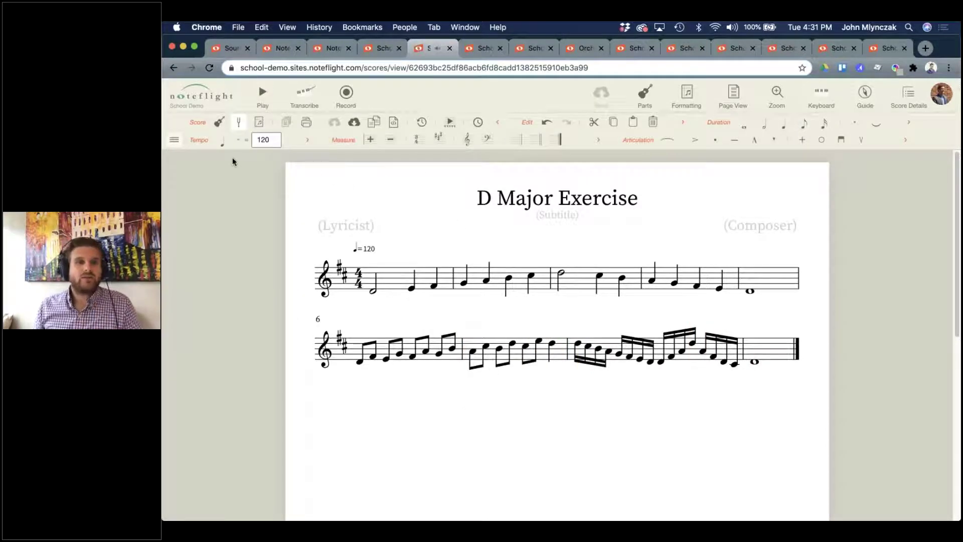
Lower the whole score's tempo from 120 to 104 and check it with playback from the start.
key("super+a")
double_click(273, 143)
left_click(273, 144)
left_click(273, 144)
left_click(273, 143)
left_click(272, 144)
left_click(273, 144)
left_click(273, 144)
left_click(273, 144)
left_click(273, 143)
left_click(273, 144)
left_click(273, 144)
left_click(273, 144)
left_click(334, 199)
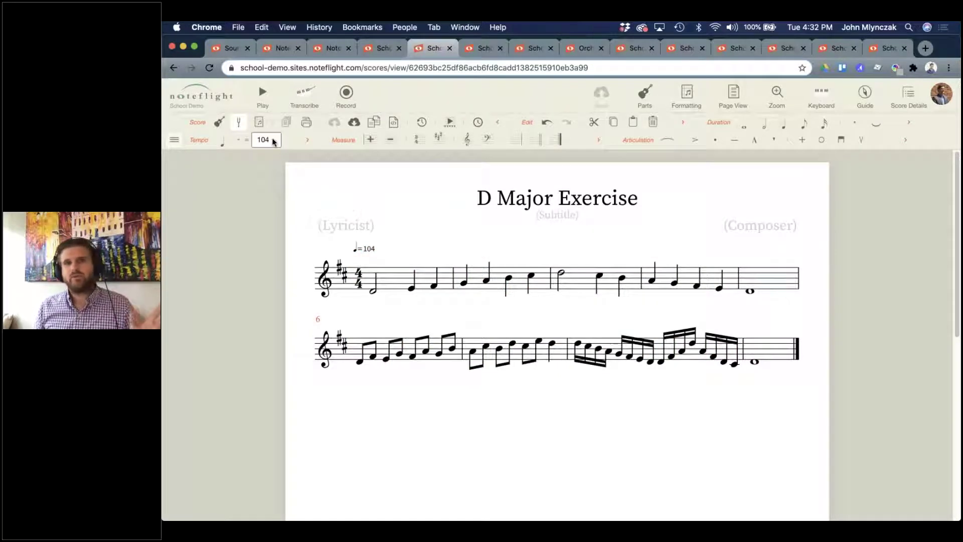
left_click(262, 92)
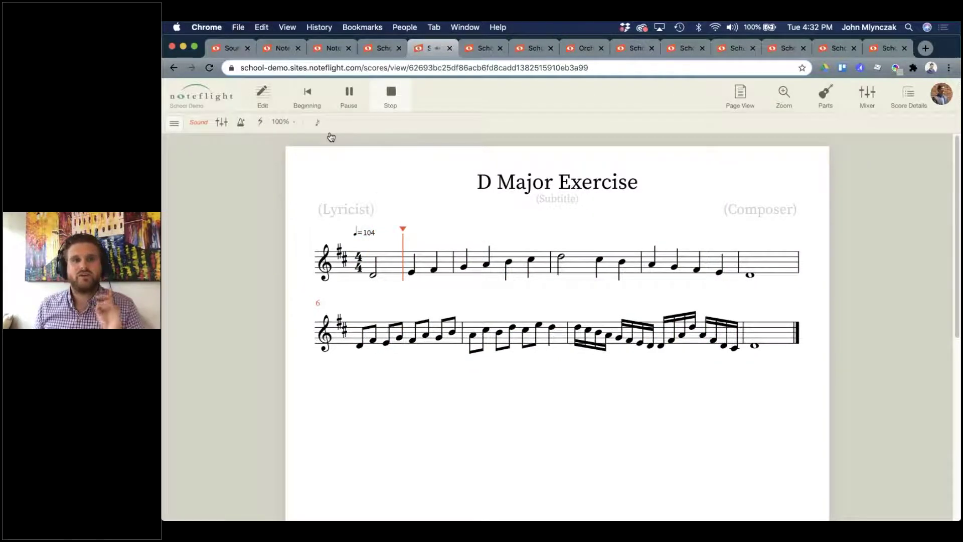
key("space")
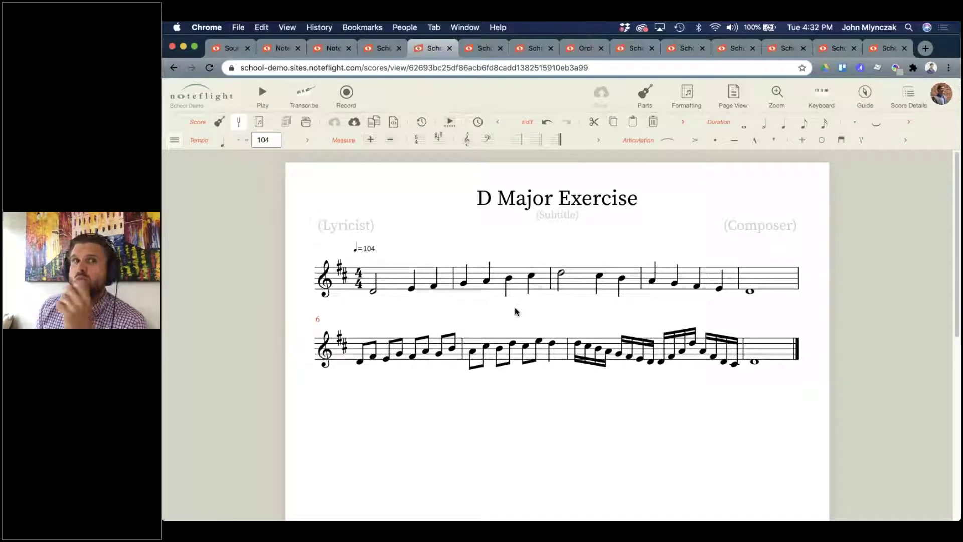
Record a take of the D Major Exercise on a new track beside piano, then play it back.
left_click(346, 95)
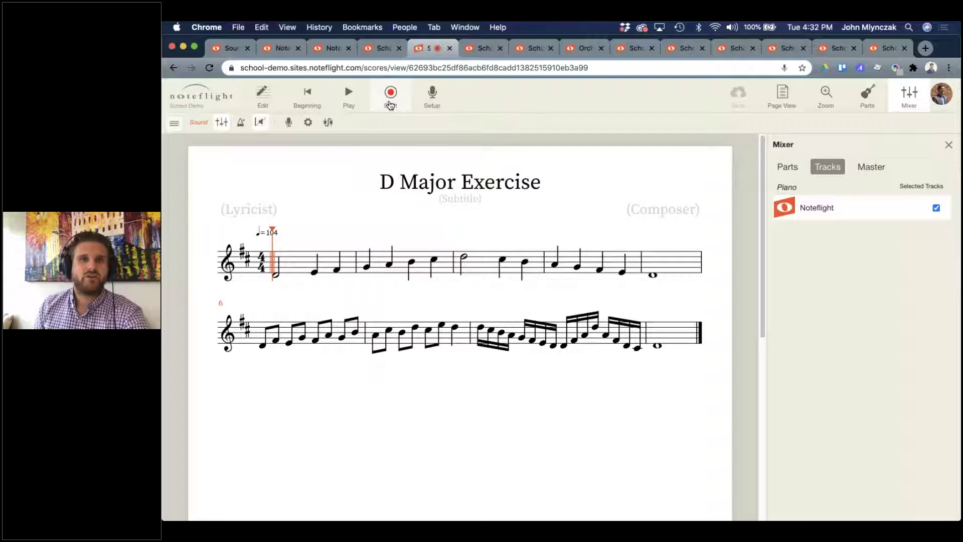
left_click(390, 96)
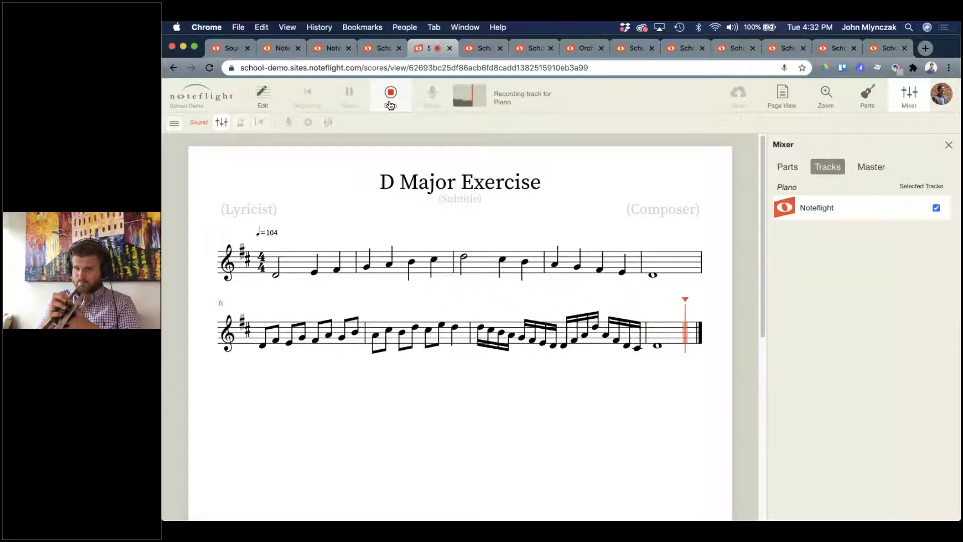
left_click(389, 102)
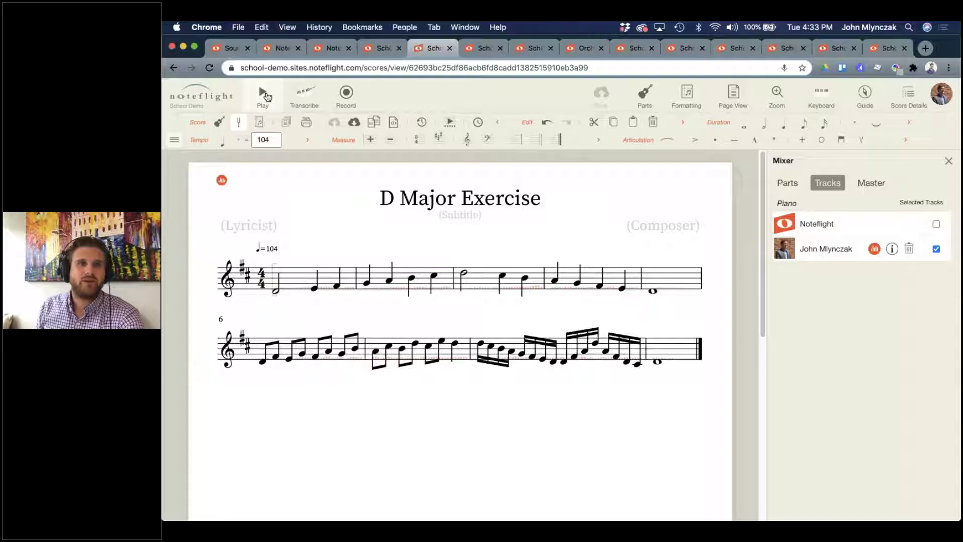
left_click(266, 95)
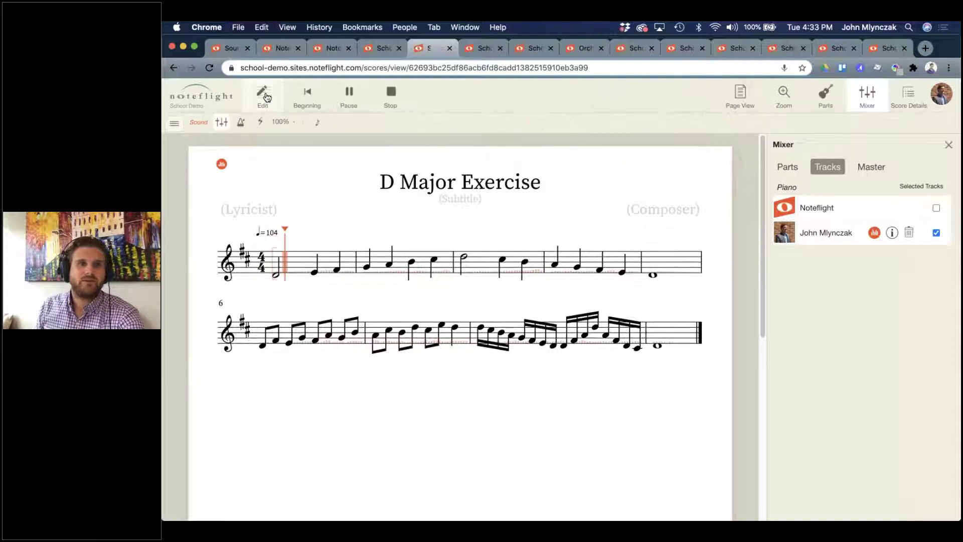
left_click(393, 100)
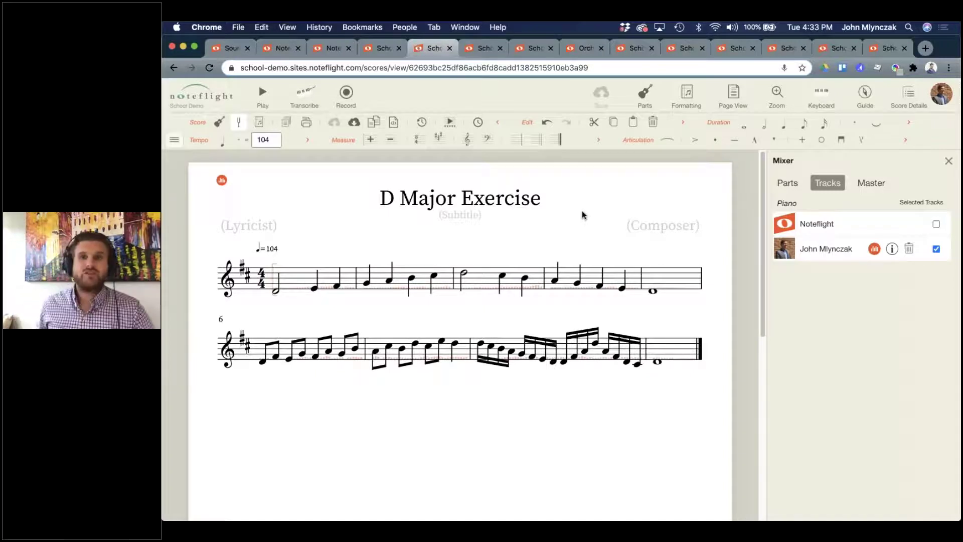
Create a SoundCheck version of the D Major Exercise with Hard difficulty and a 90% score goal.
left_click(948, 161)
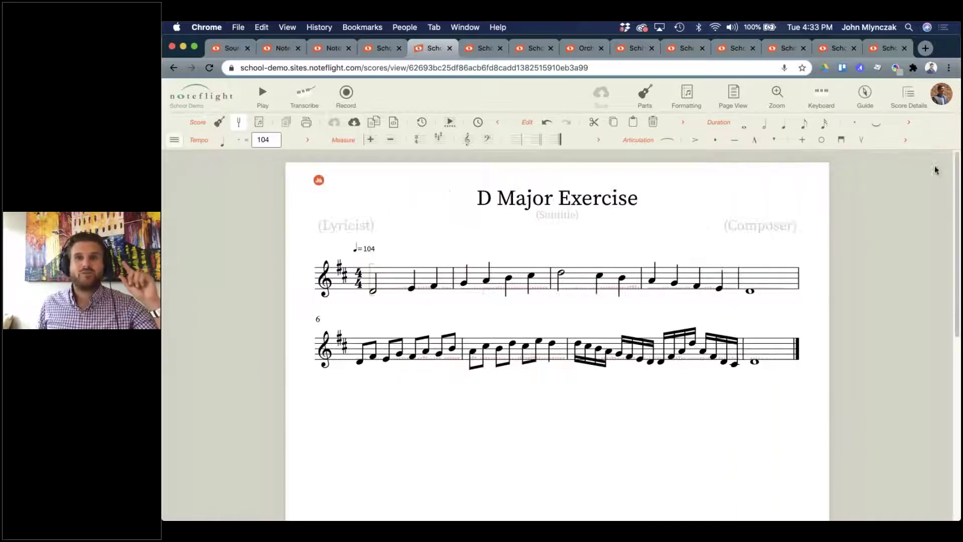
left_click(912, 103)
left_click(832, 423)
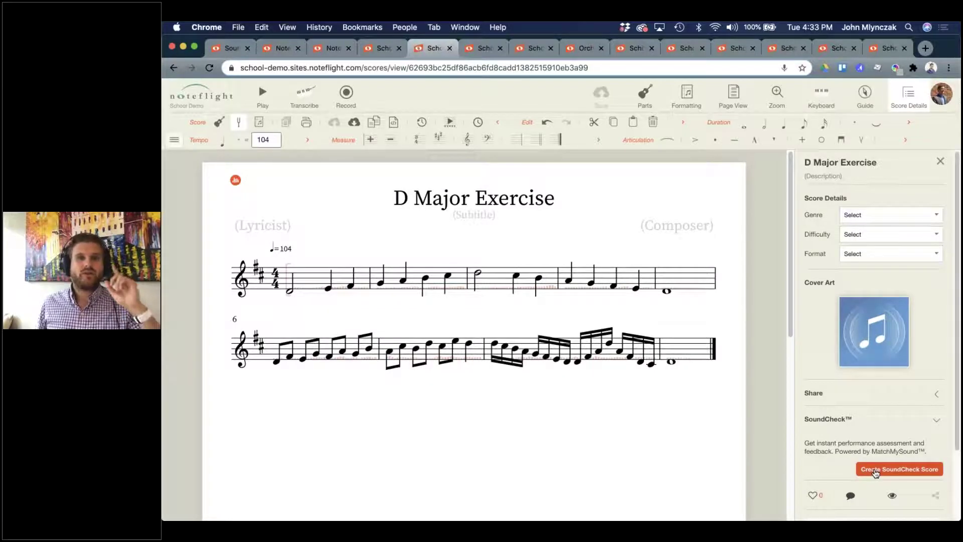
left_click(875, 470)
left_click(641, 172)
left_click(635, 182)
left_click_drag(647, 151, 650, 150)
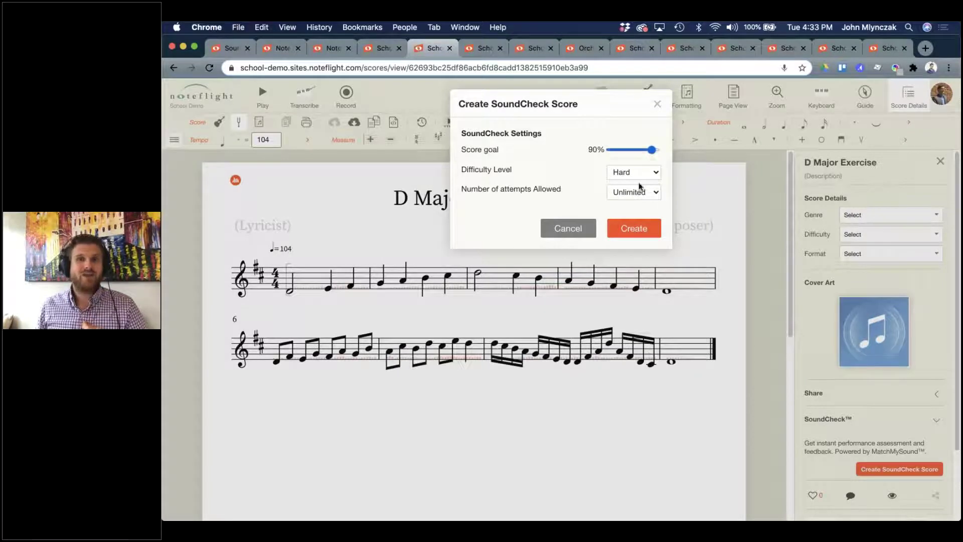
left_click(633, 228)
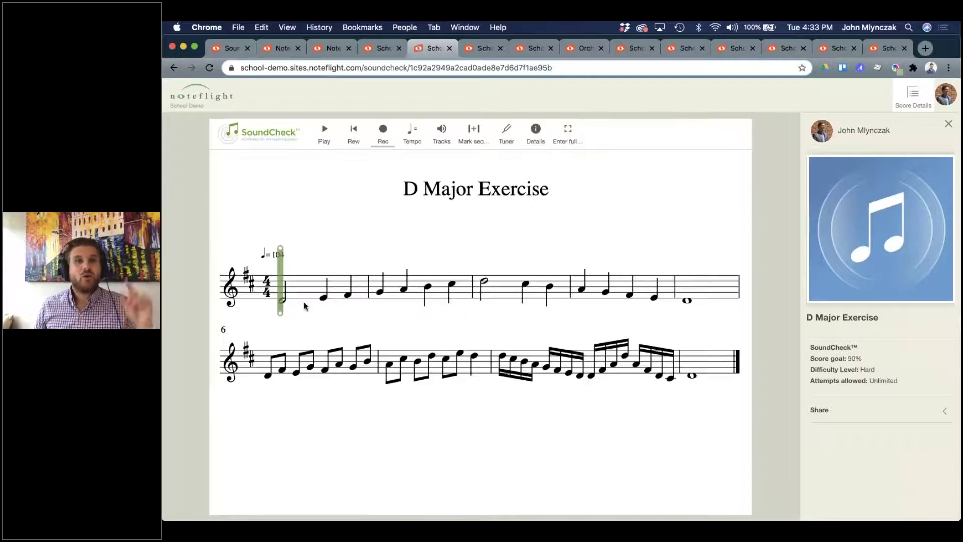
Play and pause the D Major SoundCheck, view the student's No Plan 2 result, then return.
left_click(325, 131)
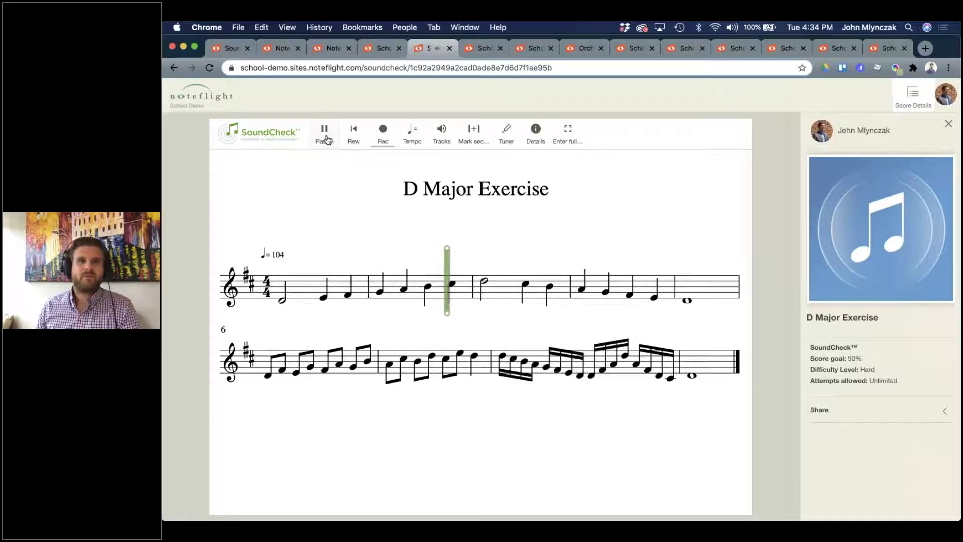
left_click(325, 131)
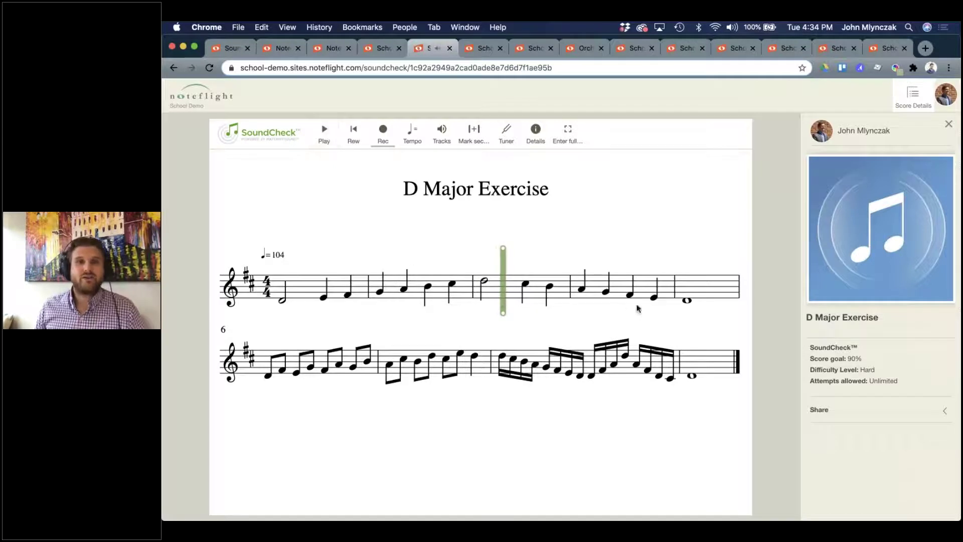
left_click(386, 49)
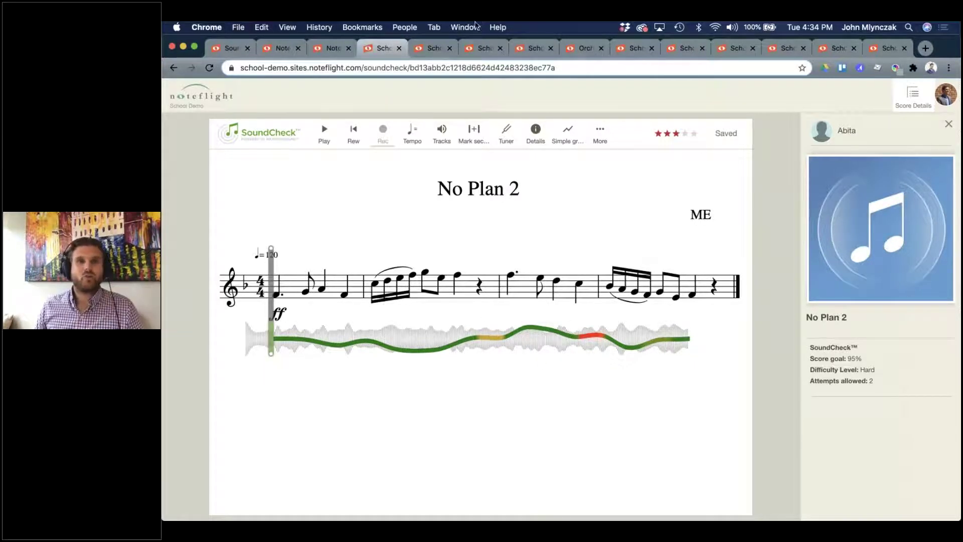
left_click(437, 49)
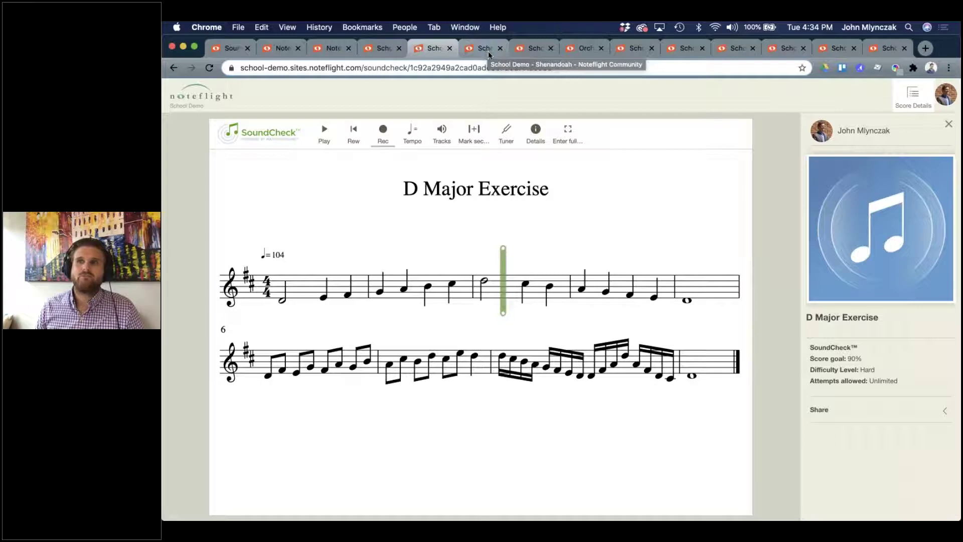
Open and reload the Shenandoah – Grade 1 SoundCheck, then show and play only Violin 1.
left_click(485, 49)
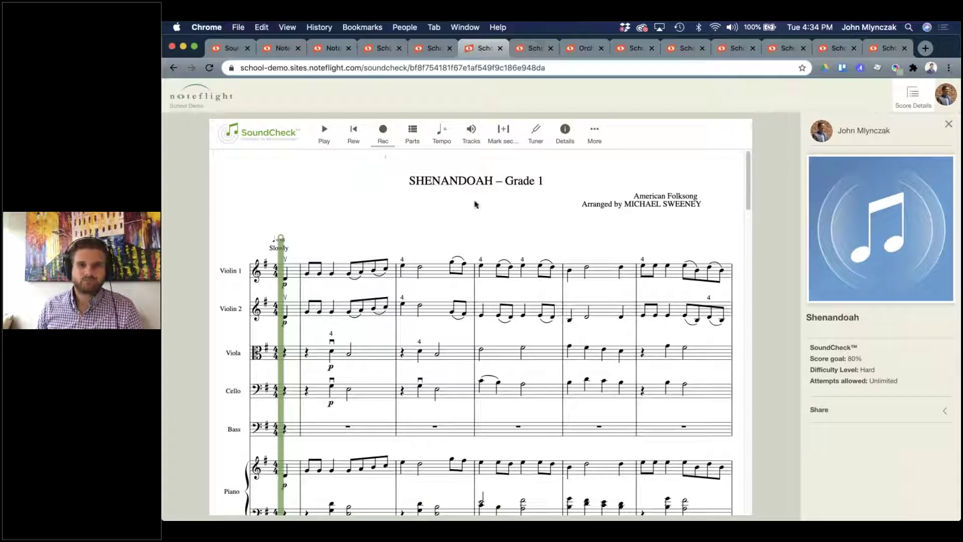
left_click(211, 68)
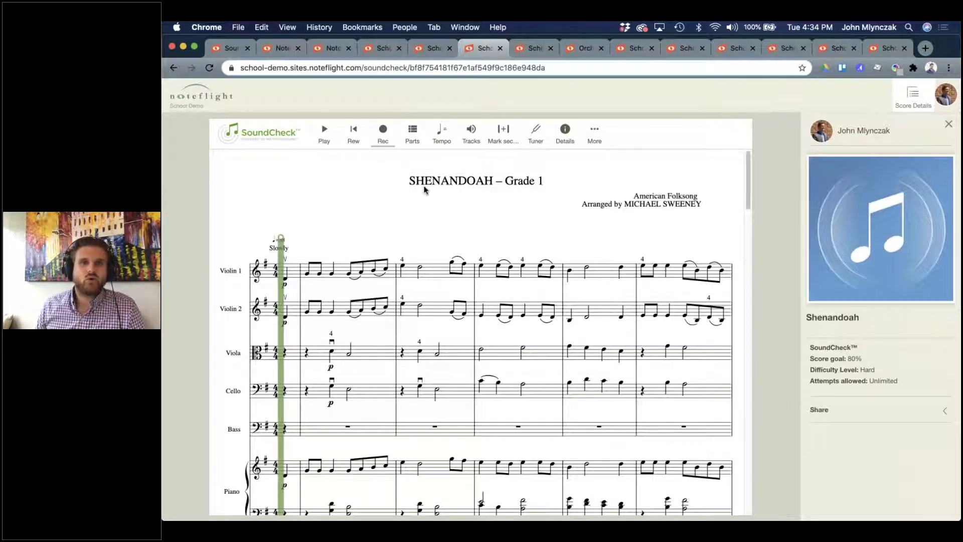
left_click(413, 132)
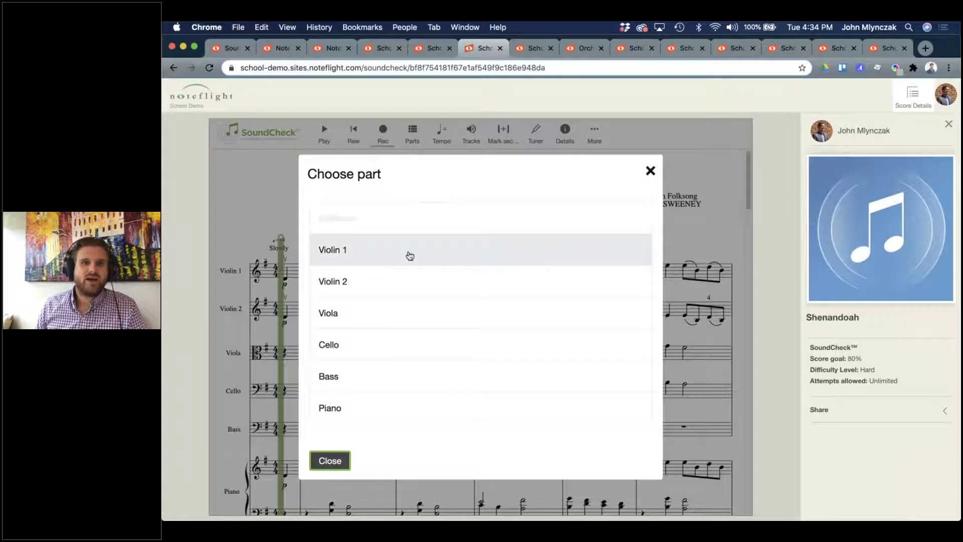
left_click(396, 255)
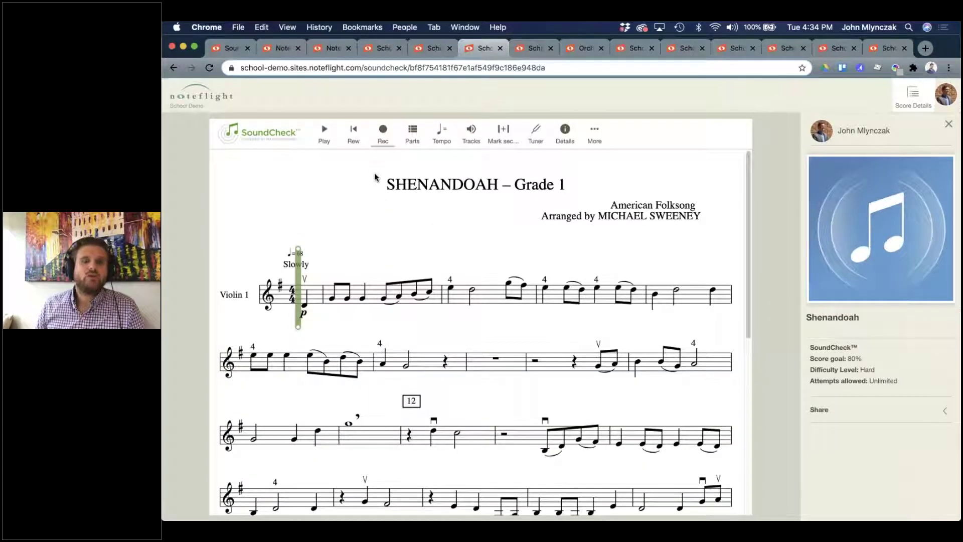
left_click(324, 135)
left_click(324, 136)
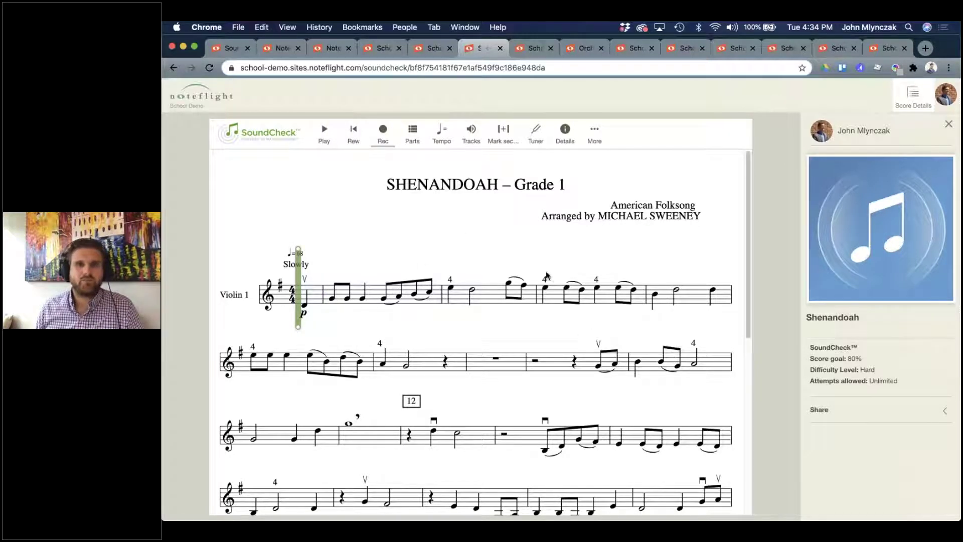
Play the full Shenandoah score, rewind to the start, then switch back to the Violin 1 part.
left_click(410, 143)
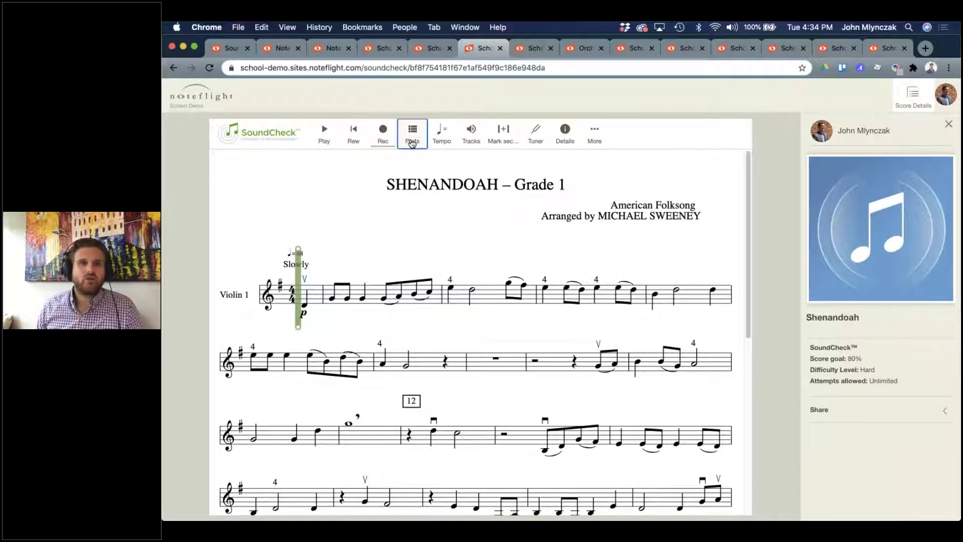
left_click(421, 214)
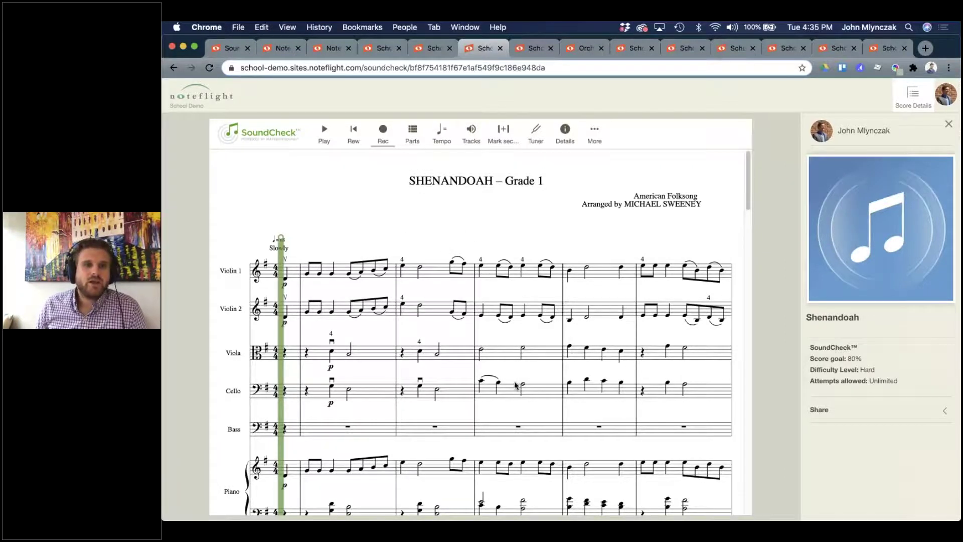
scroll(515, 385, "down", 3)
scroll(512, 387, "up", 3)
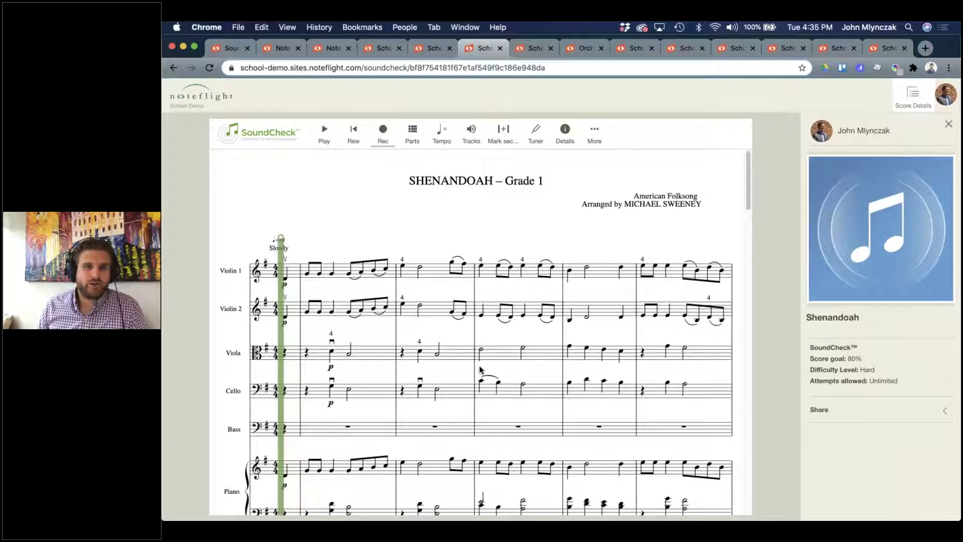
scroll(480, 371, "down", 1)
scroll(480, 370, "up", 1)
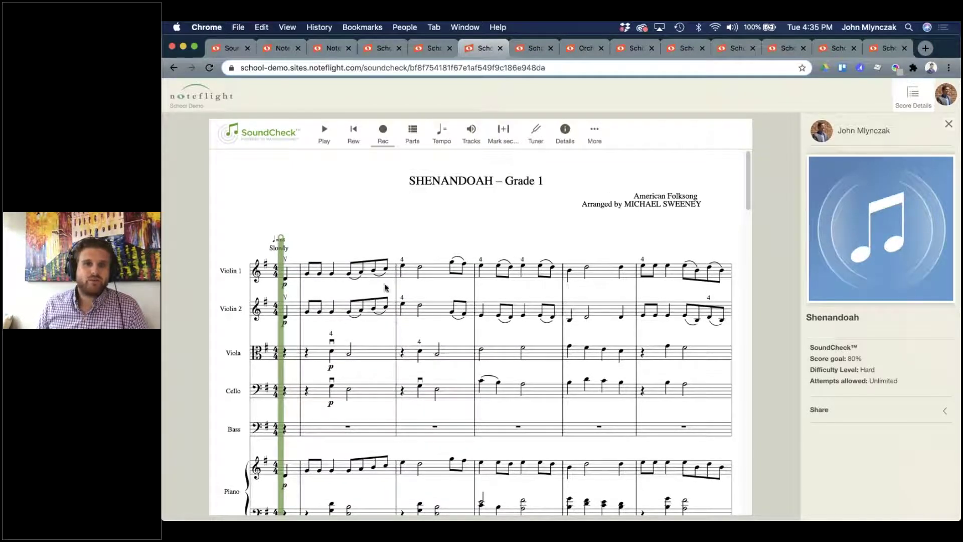
scroll(310, 299, "down", 2)
scroll(309, 300, "up", 2)
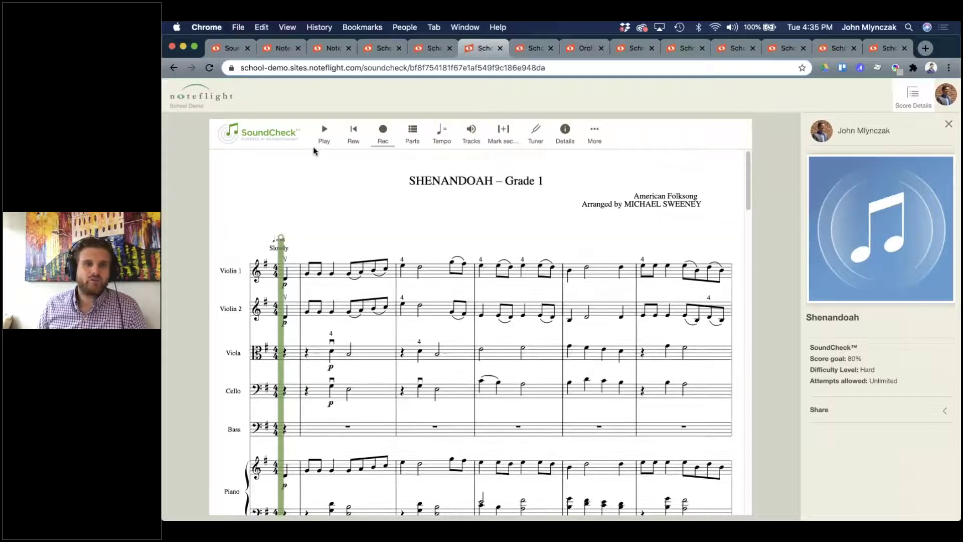
left_click(321, 138)
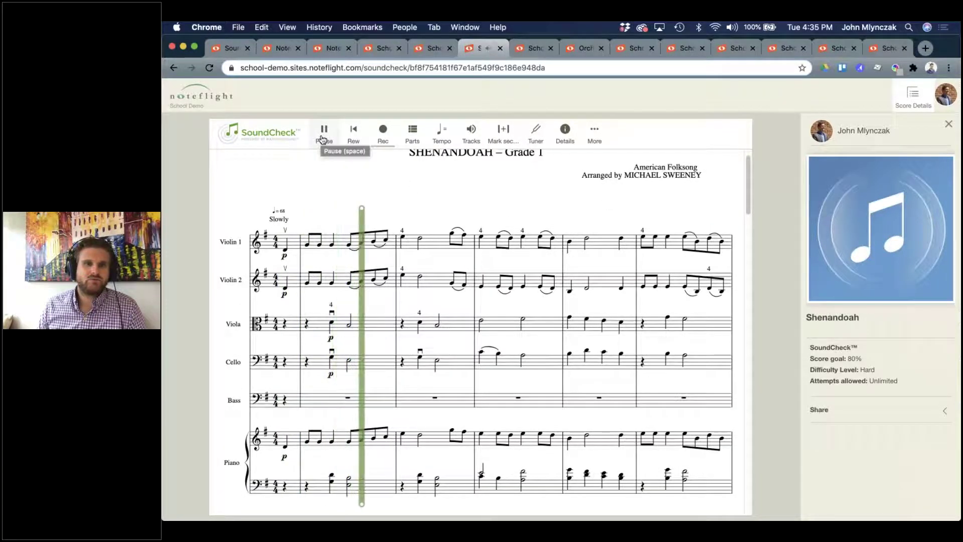
left_click(322, 134)
left_click(352, 135)
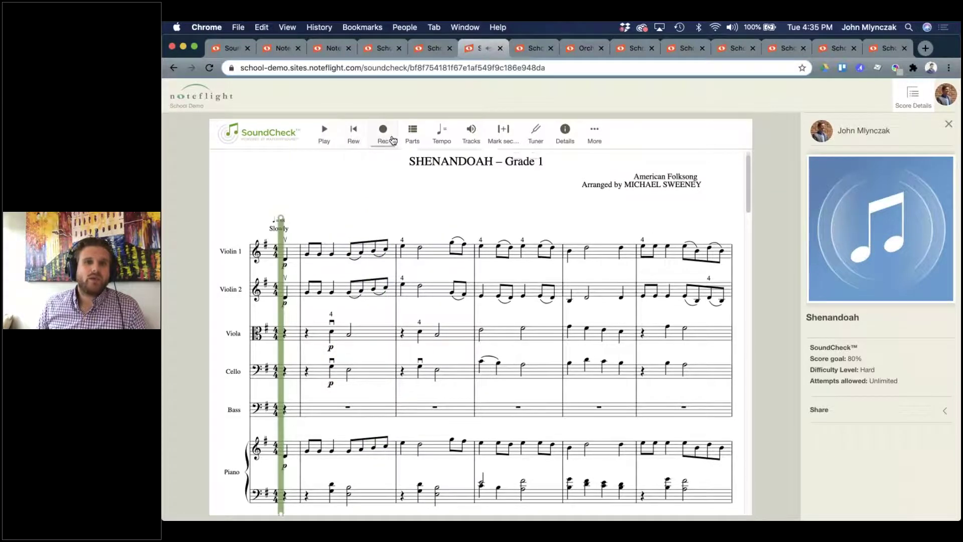
left_click(411, 135)
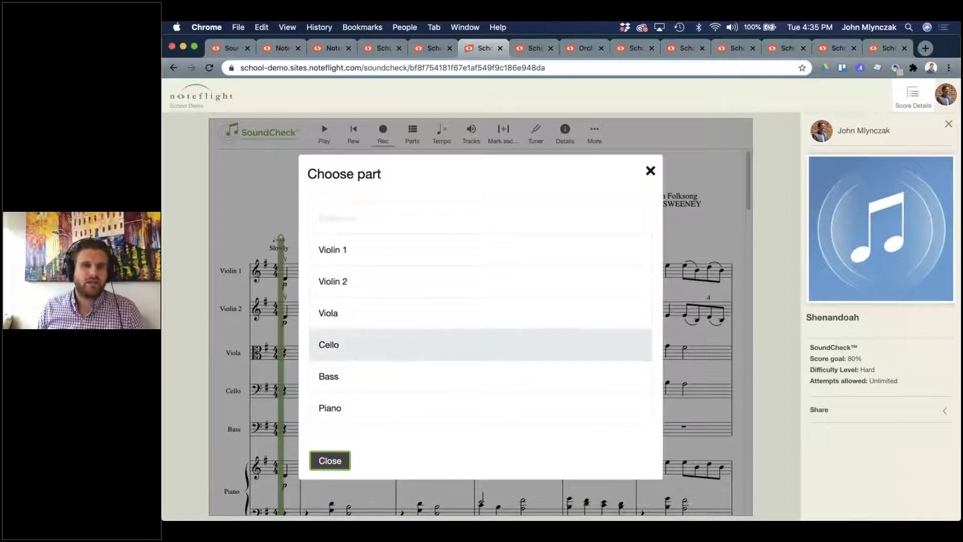
left_click(390, 253)
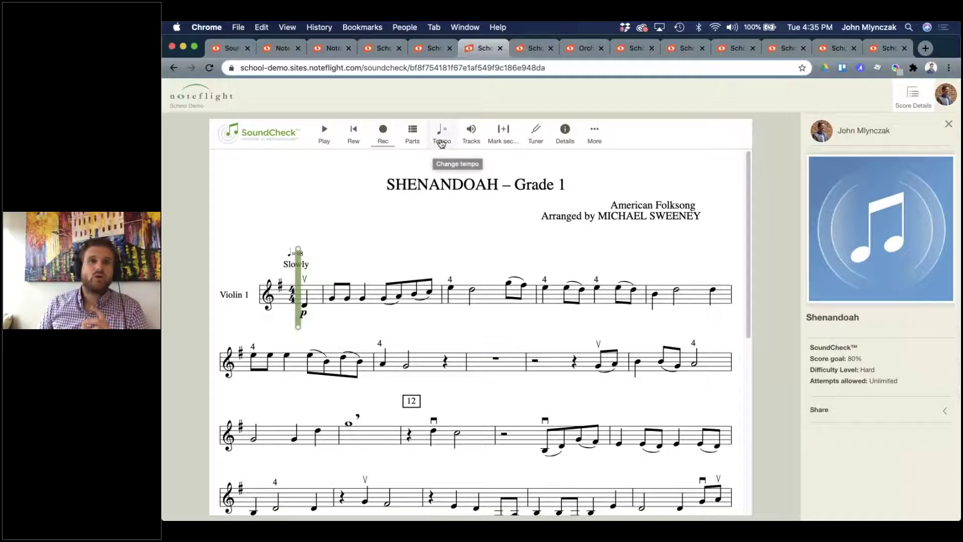
Use the backing track for Shenandoah's playback and recording, dropping demo audio and metronome, then test playback.
left_click(462, 140)
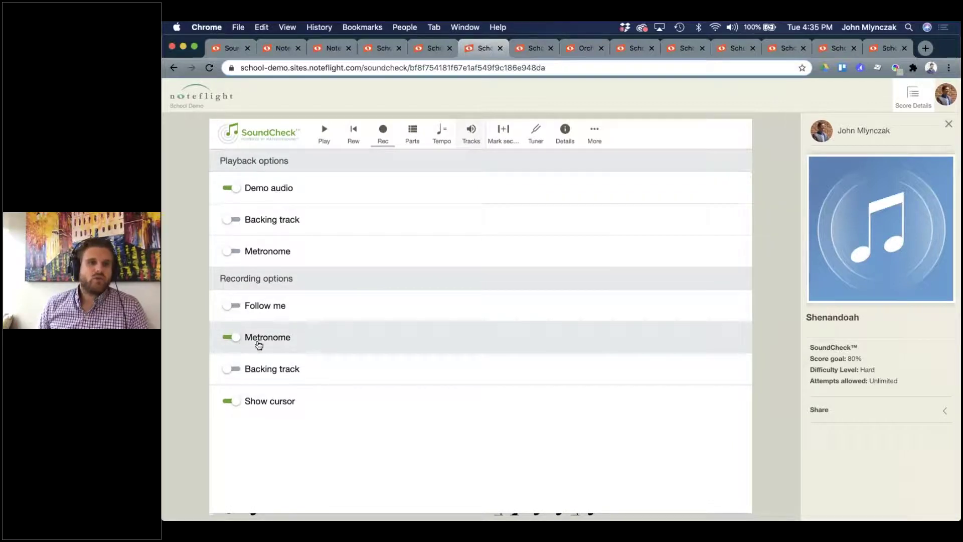
left_click(232, 372)
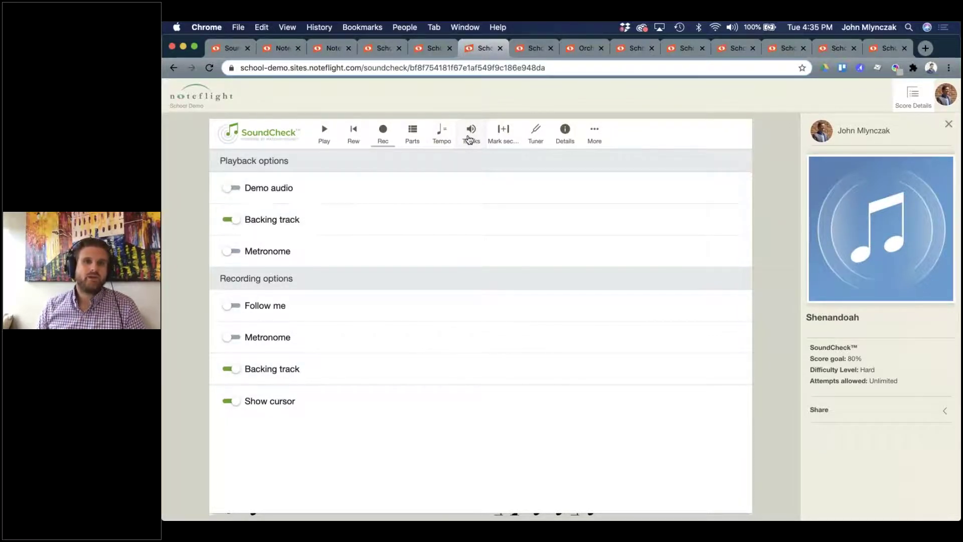
left_click(469, 136)
left_click(324, 135)
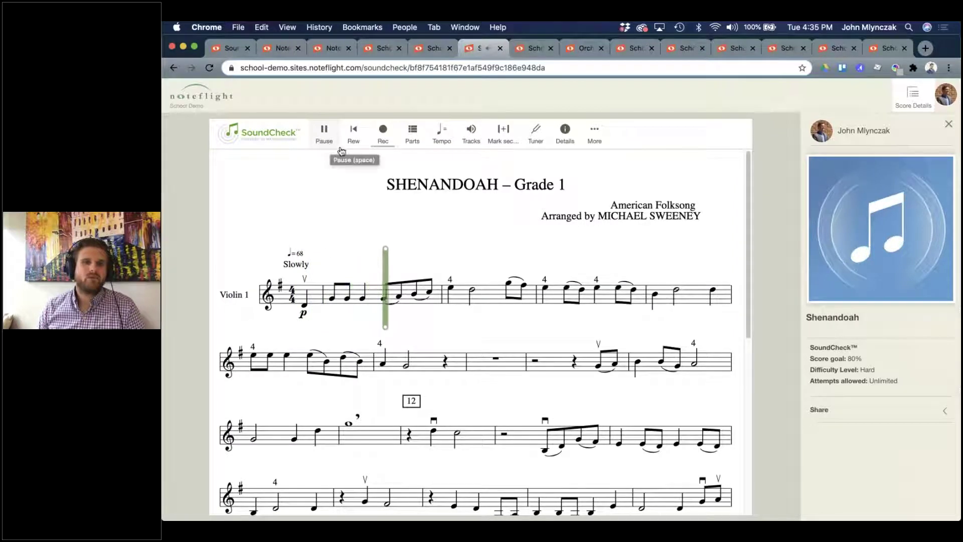
left_click(324, 131)
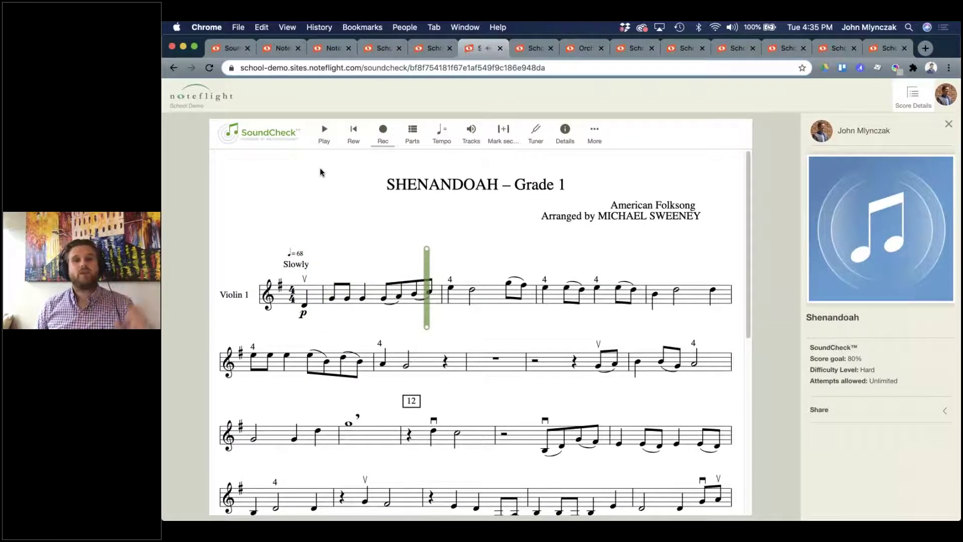
Cycle through the open scores to Africa (SATB) and close the previous score's tab.
left_click(539, 50)
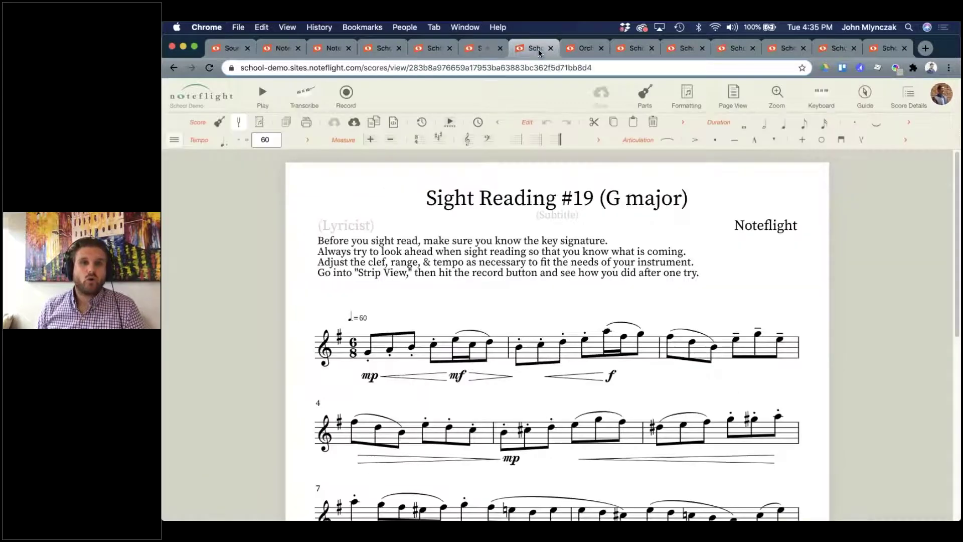
left_click(585, 48)
left_click(636, 49)
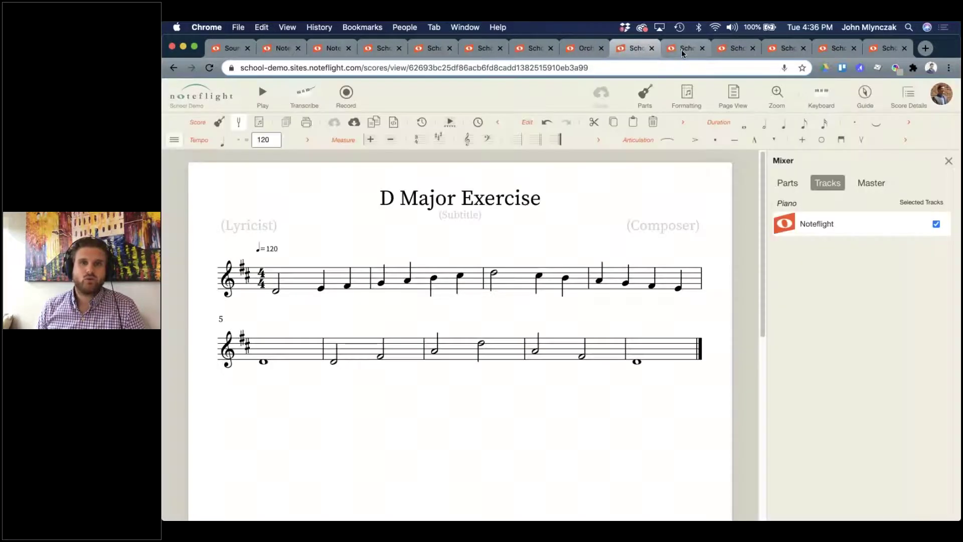
left_click(681, 49)
middle_click(634, 56)
scroll(576, 326, "down", 3)
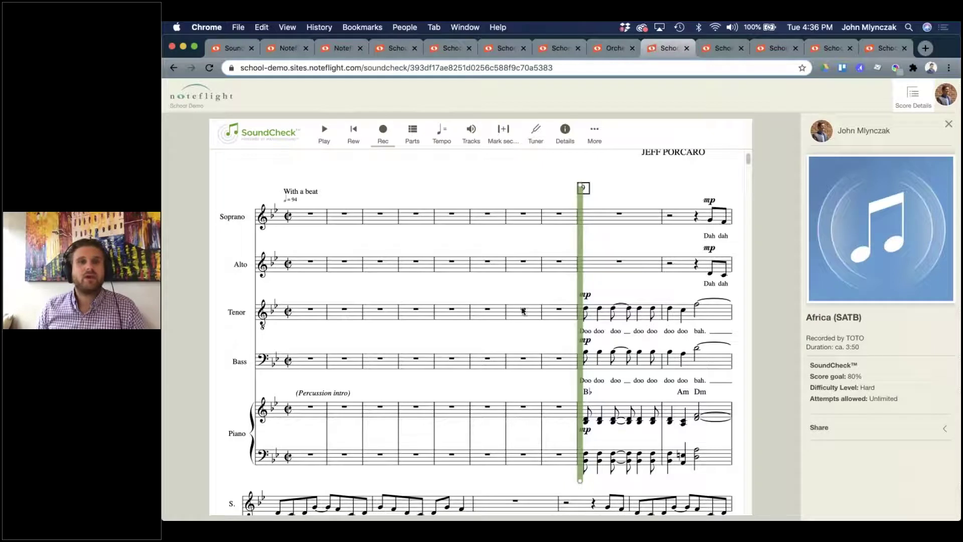
Show only the Bass part and enable the backing track for recording.
left_click(412, 134)
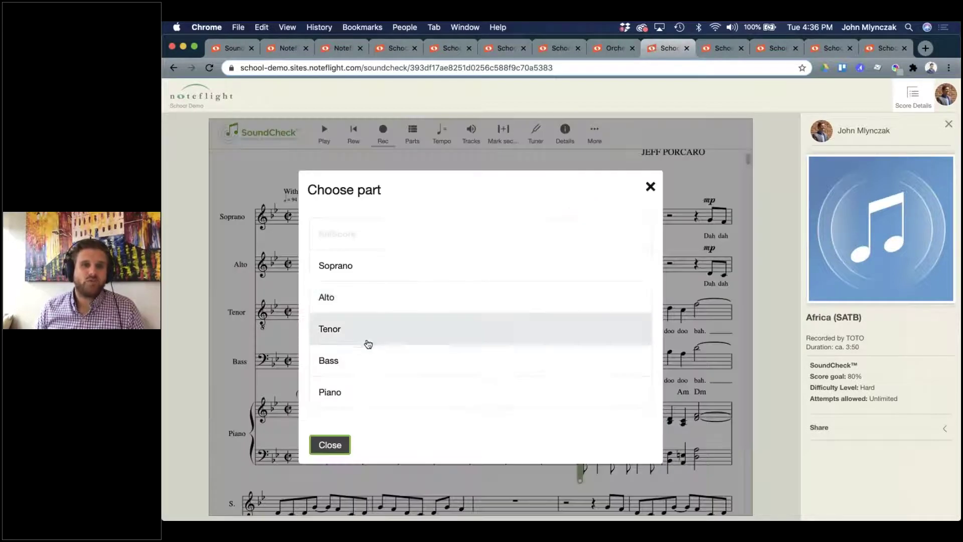
left_click(366, 360)
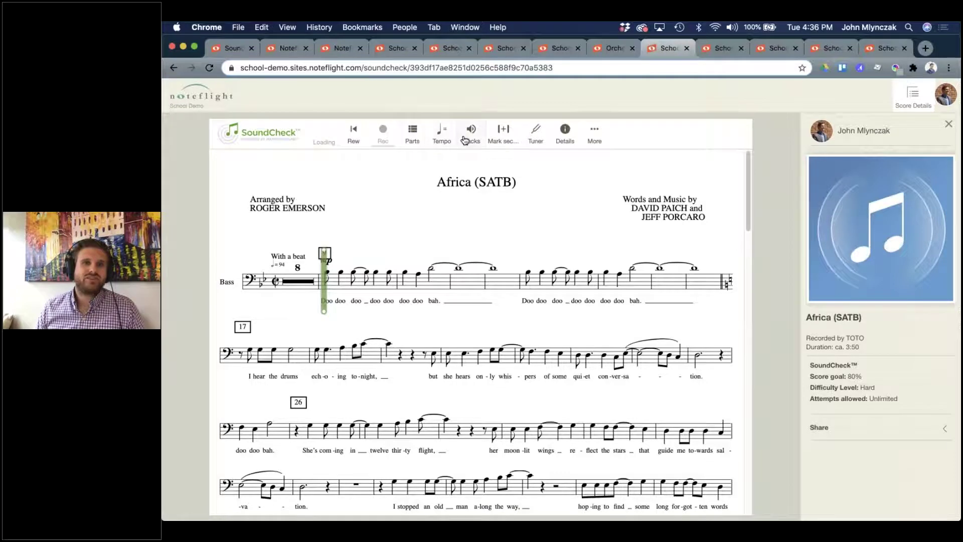
left_click(465, 135)
left_click(230, 369)
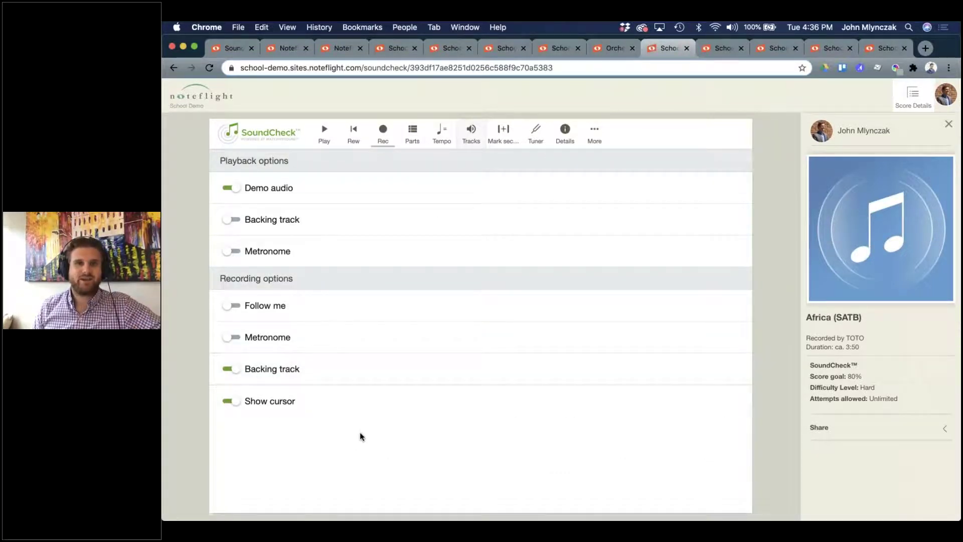
left_click(465, 135)
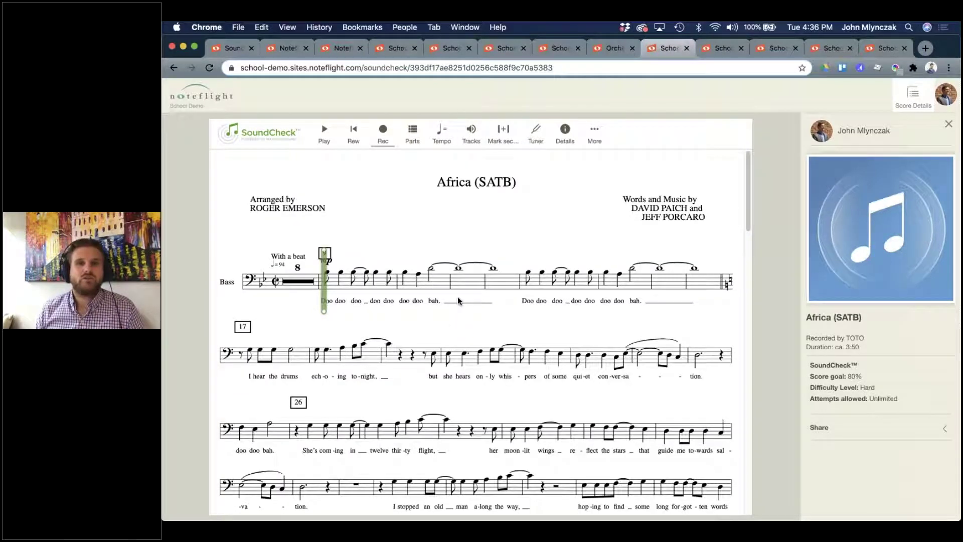
Flip through No Plan 2, D Major Exercise, Orchestra Library and Africa, ending on SHENANDOAH – Grade 1.
left_click(387, 48)
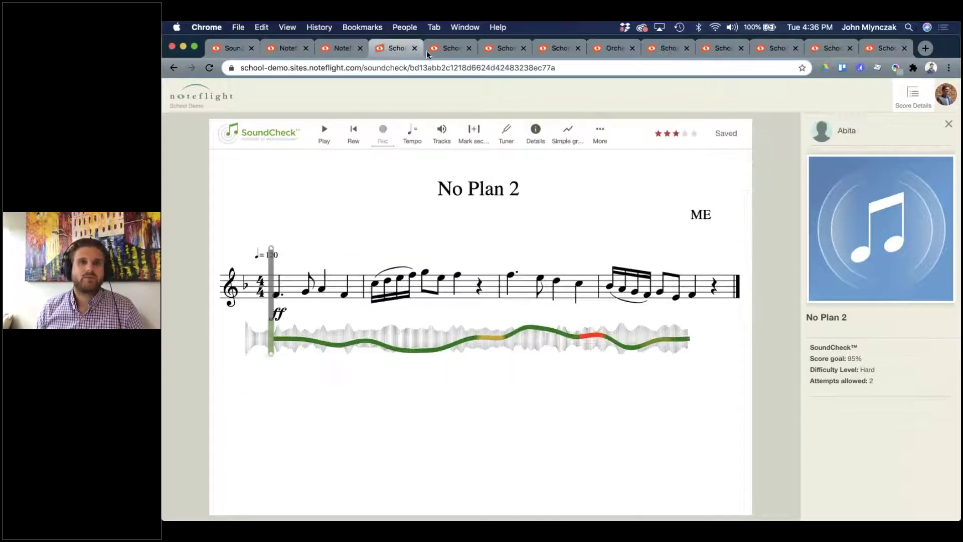
left_click(447, 50)
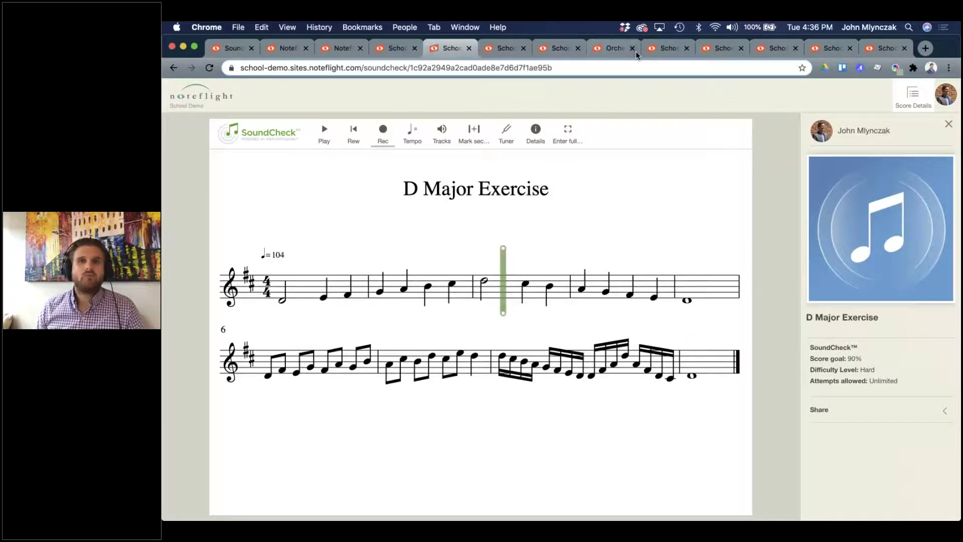
left_click(616, 50)
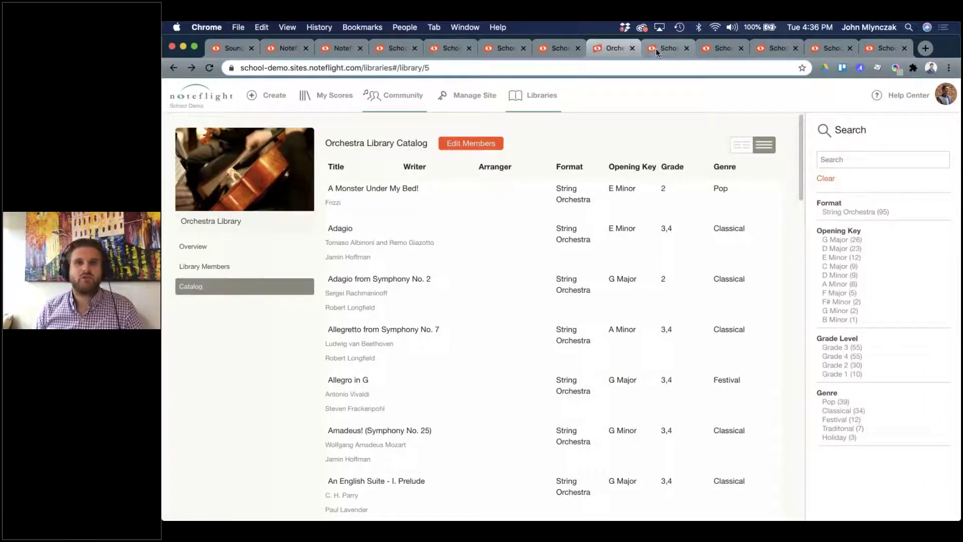
left_click(655, 48)
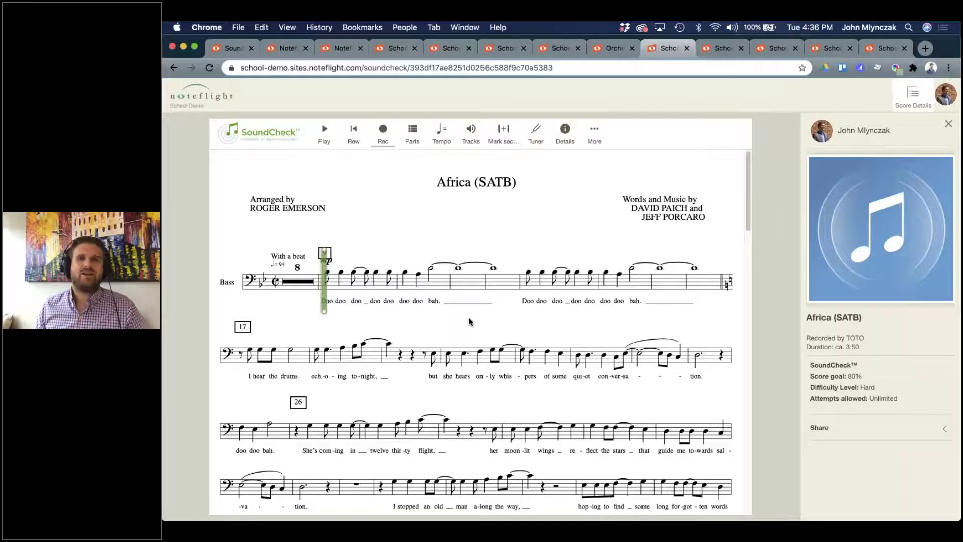
left_click(611, 49)
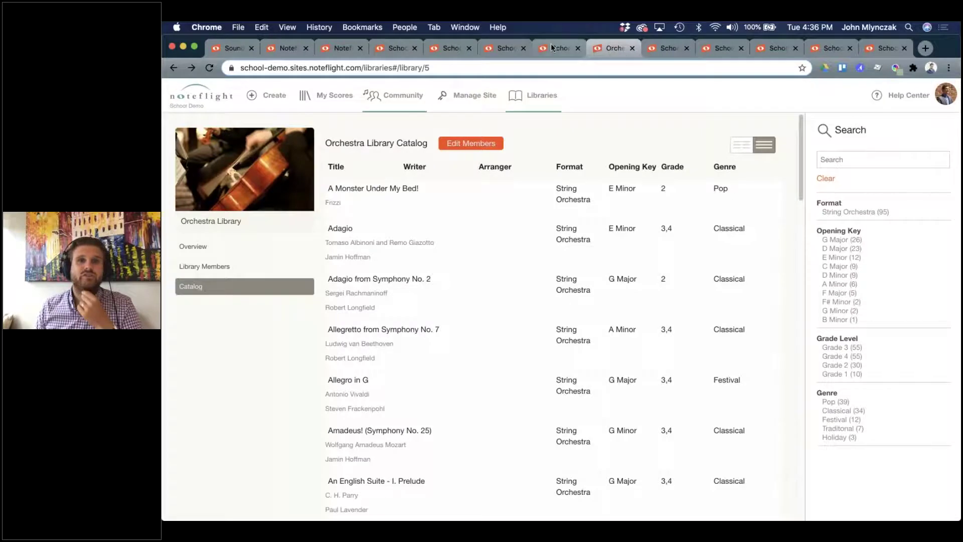
left_click(557, 48)
left_click(506, 50)
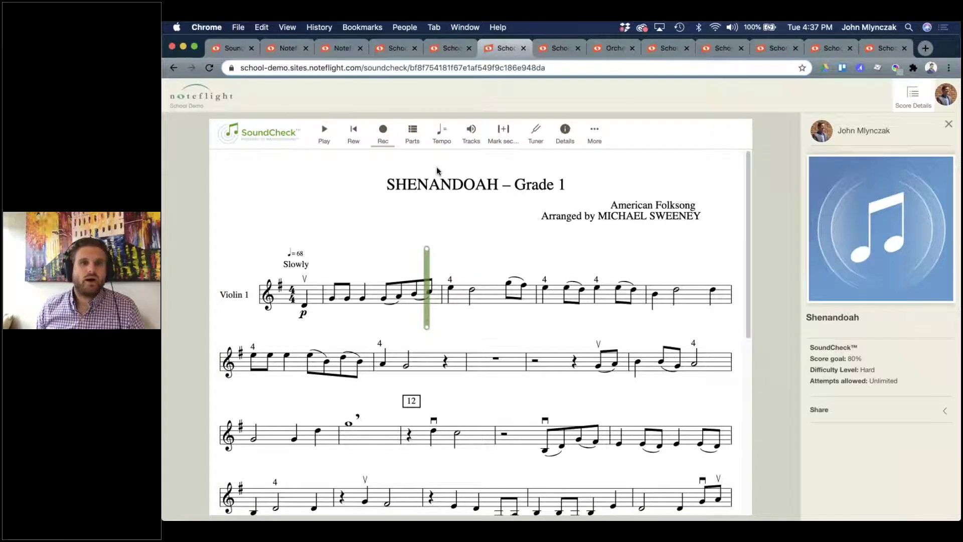
Rewind Shenandoah, keep tempo 68, show only Violin 1, and start a practice section at the opening.
left_click(353, 136)
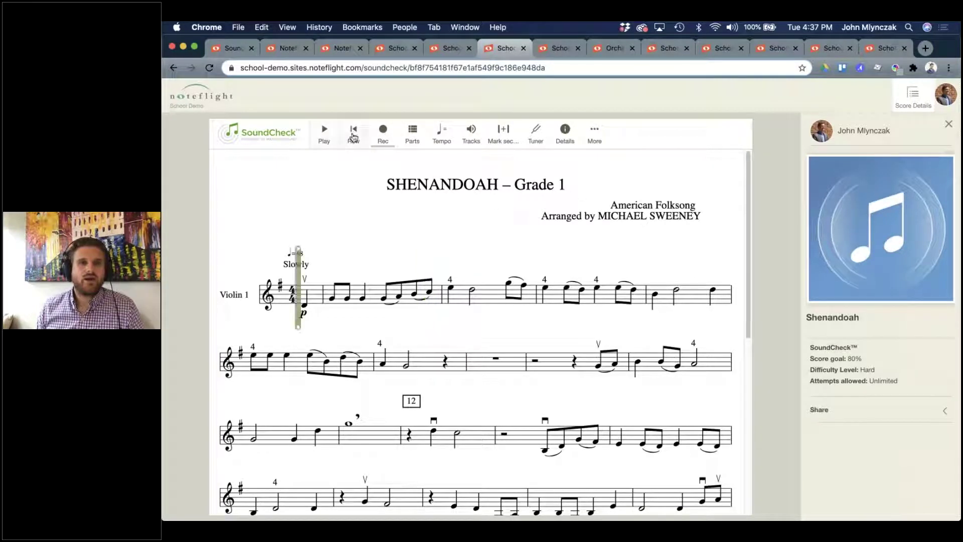
left_click(209, 67)
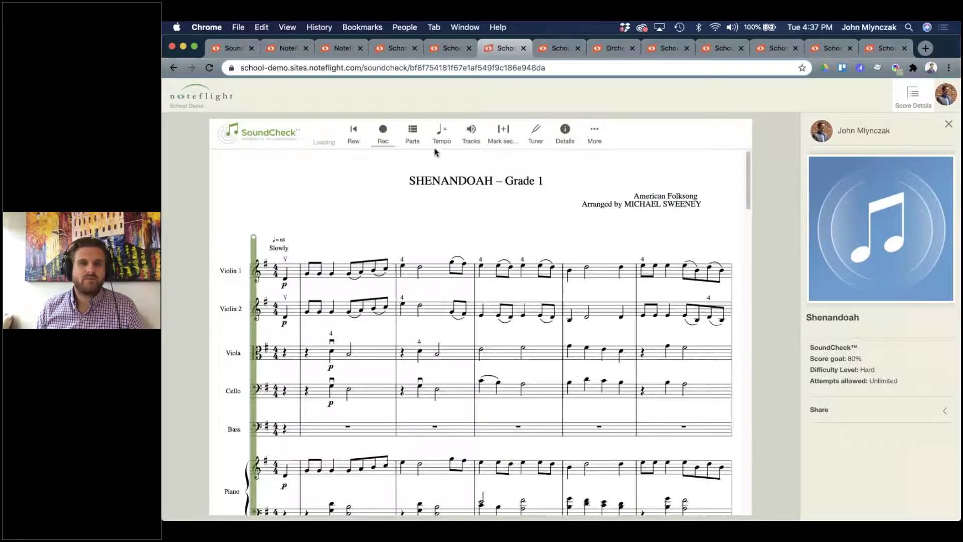
left_click(440, 133)
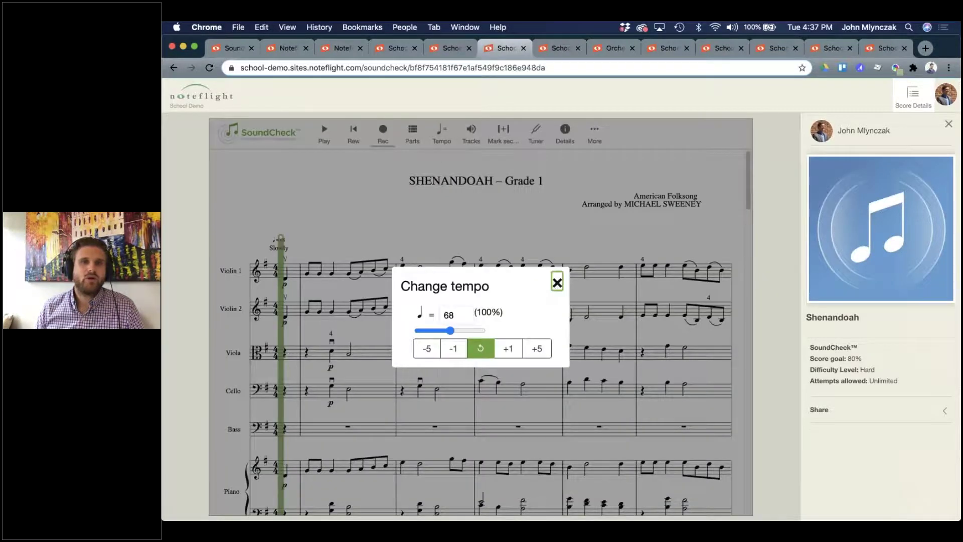
left_click(557, 283)
left_click(506, 250)
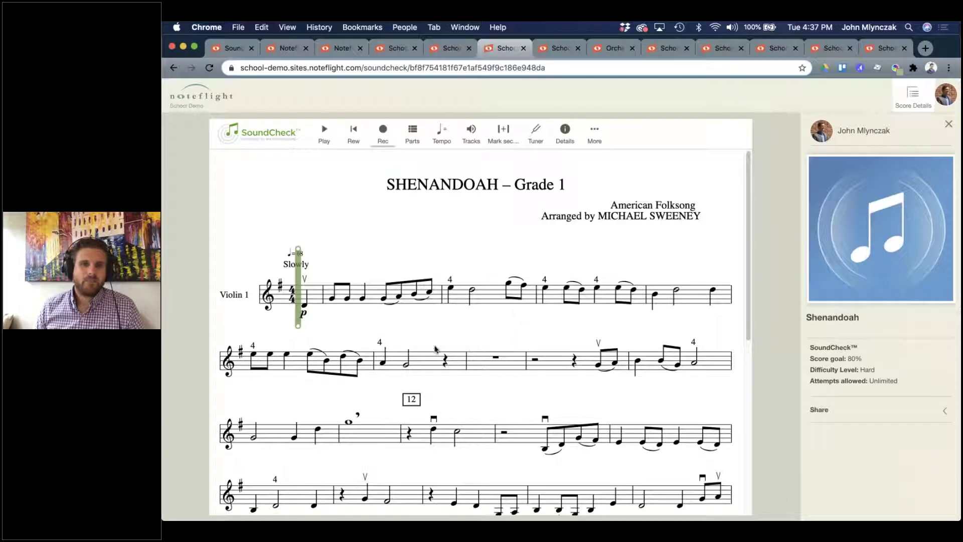
left_click(503, 131)
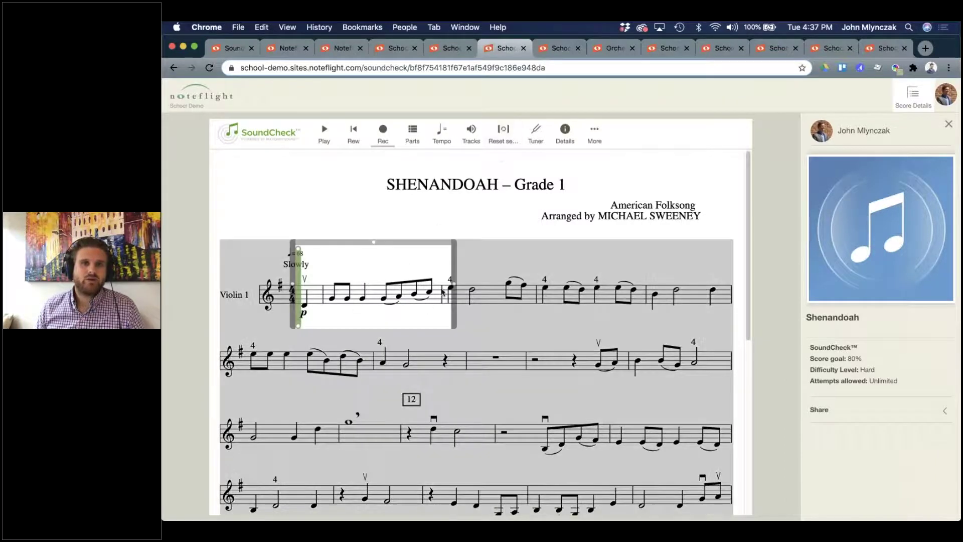
Extend the practice section into the second line, then clear it.
left_click_drag(453, 293, 430, 357)
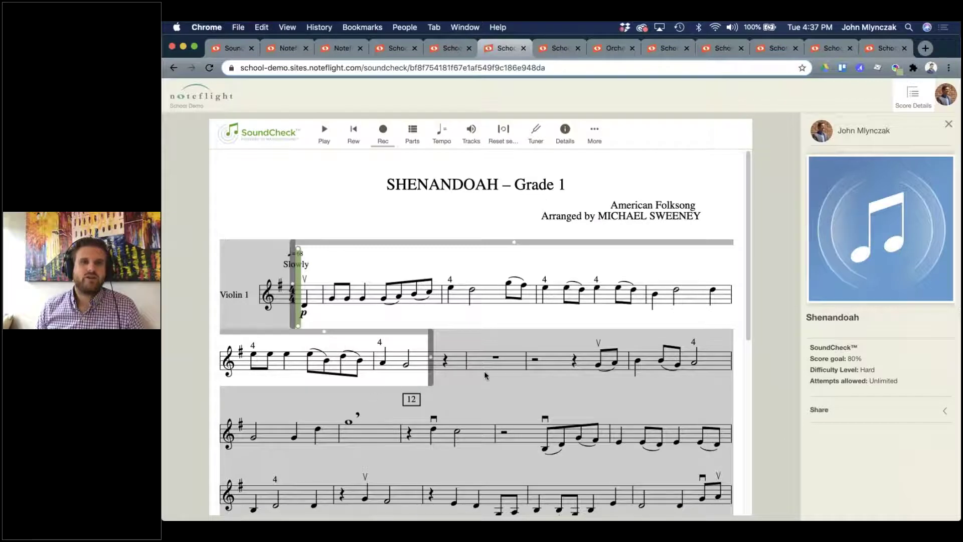
scroll(483, 371, "down", 1)
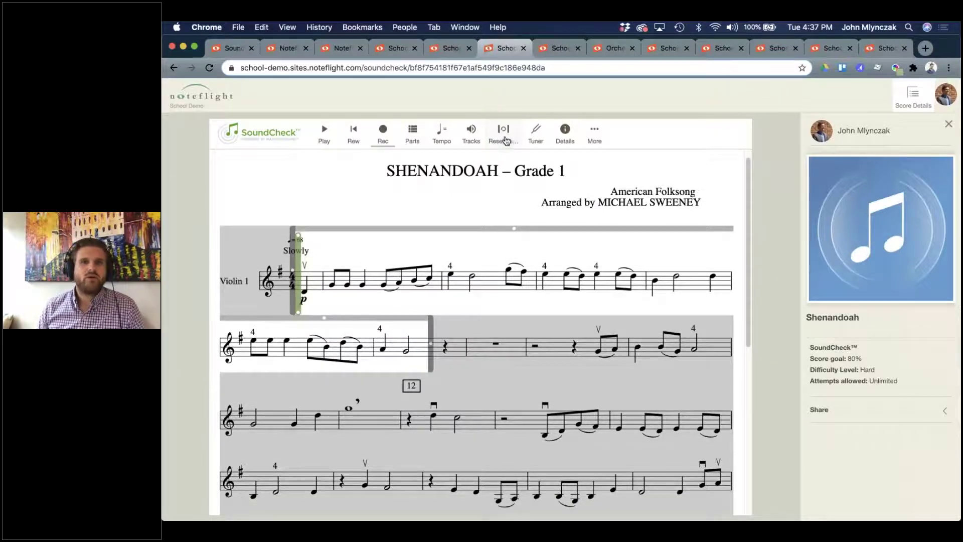
scroll(483, 374, "down", 10)
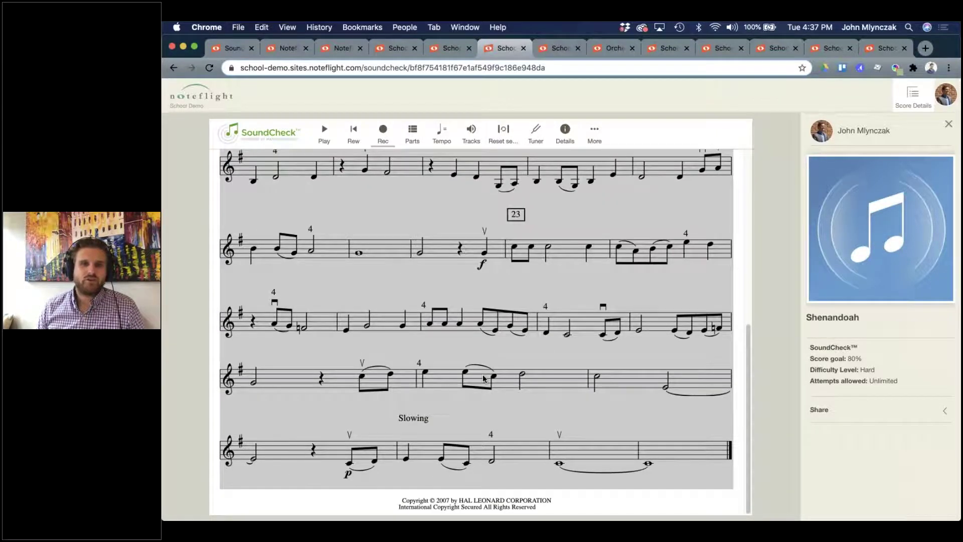
scroll(484, 379, "up", 5)
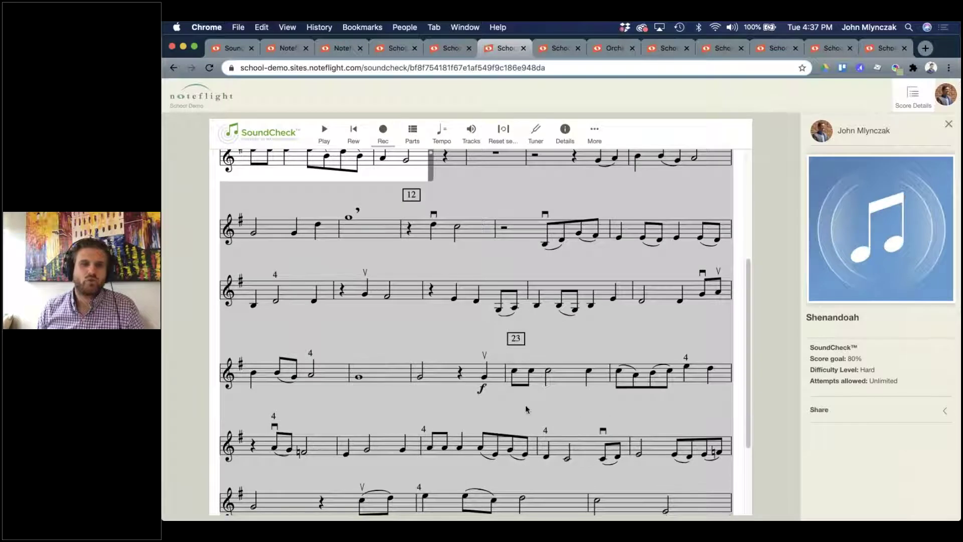
scroll(525, 405, "down", 2)
scroll(329, 288, "up", 9)
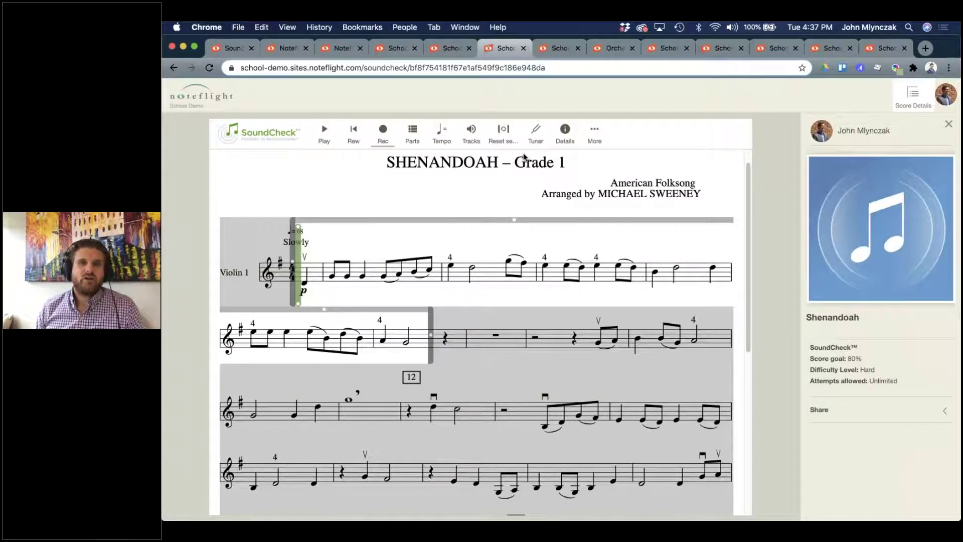
left_click(503, 132)
scroll(481, 284, "down", 5)
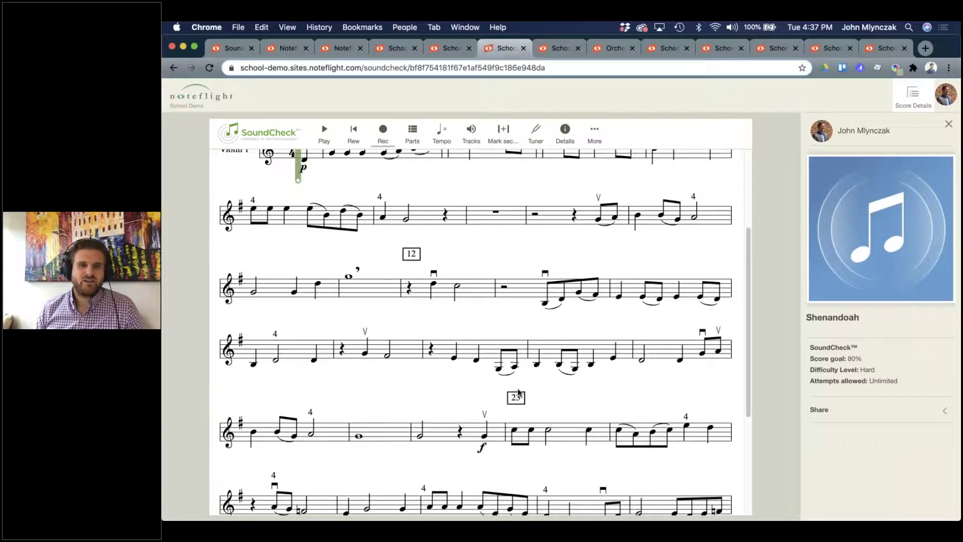
scroll(519, 393, "down", 2)
Try a practice section starting at measure 23, then clear it.
left_click(479, 380)
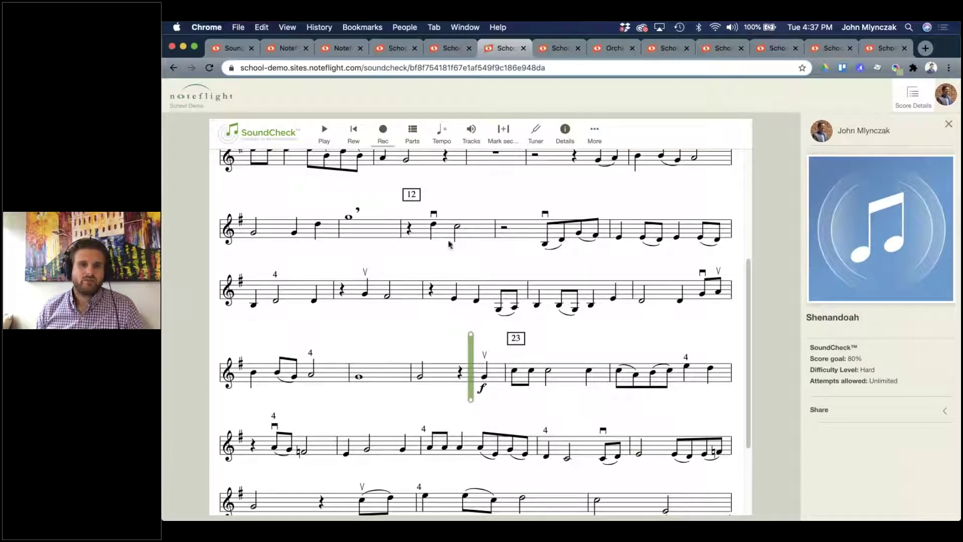
left_click(502, 133)
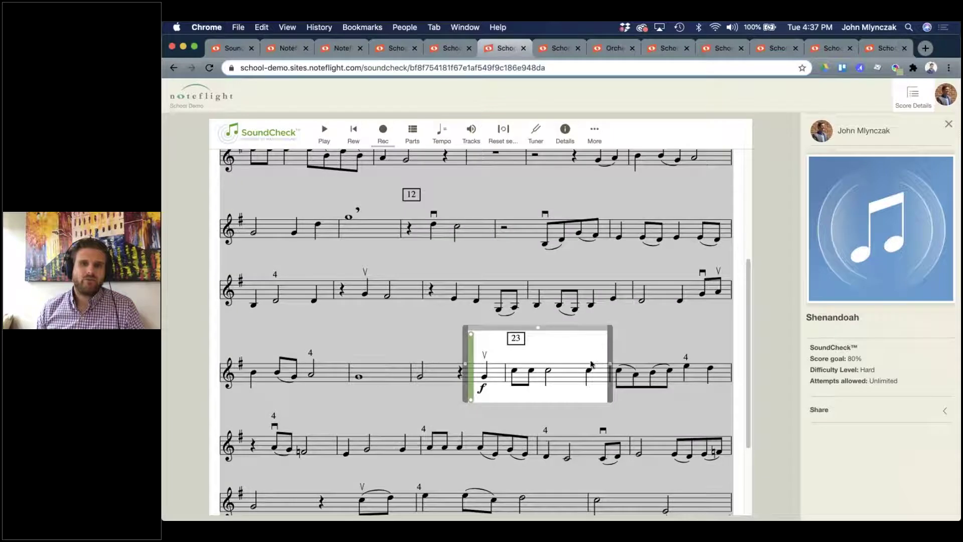
left_click_drag(610, 370, 306, 377)
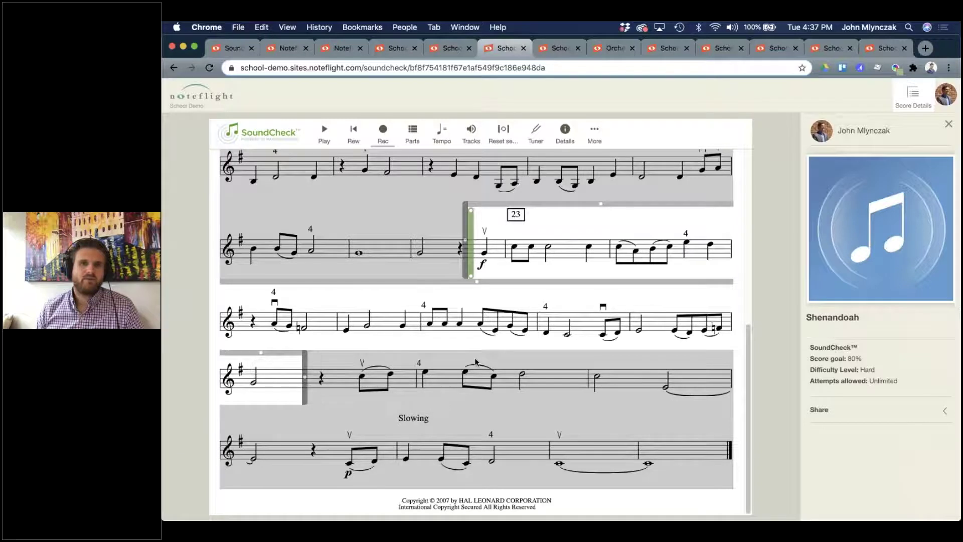
scroll(474, 360, "up", 7)
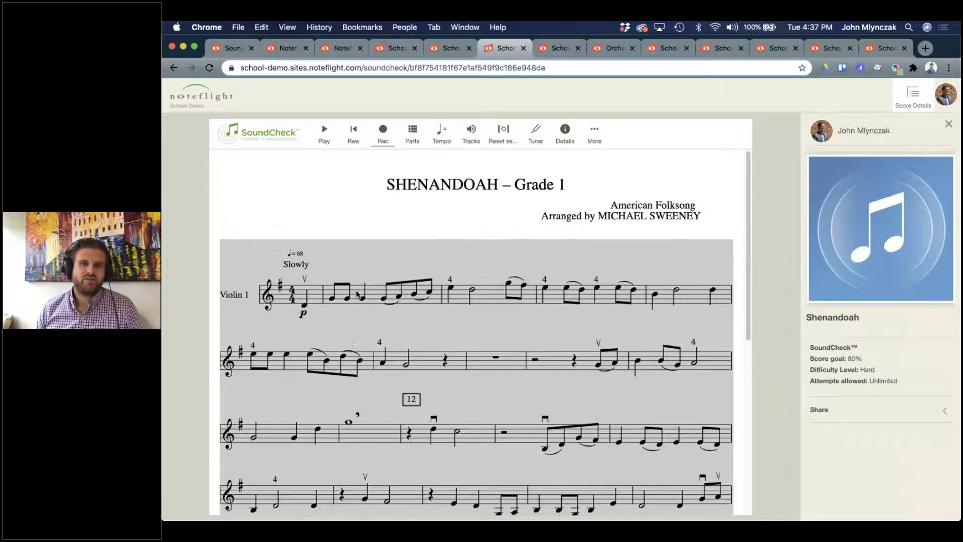
left_click(504, 131)
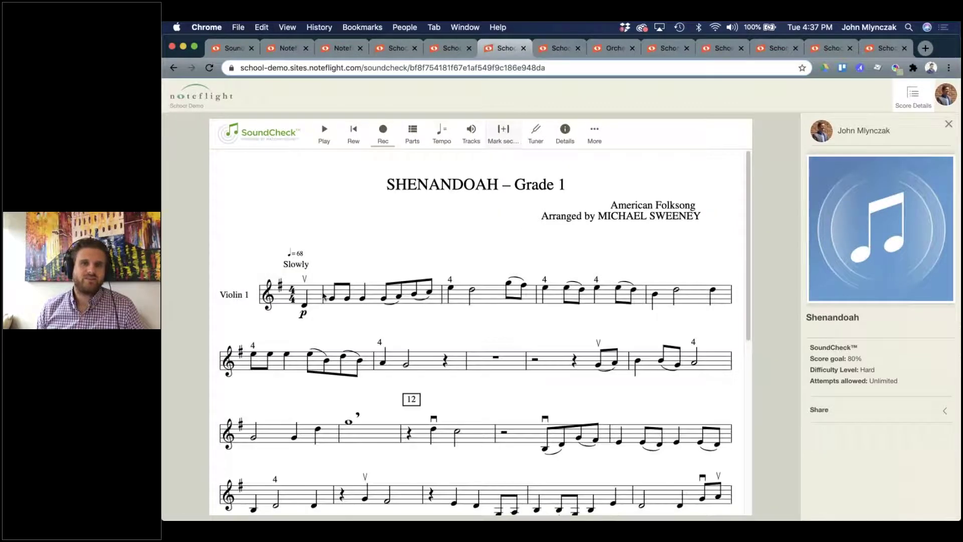
Mark a new practice section from the pickup into the second line's opening measures.
left_click(503, 131)
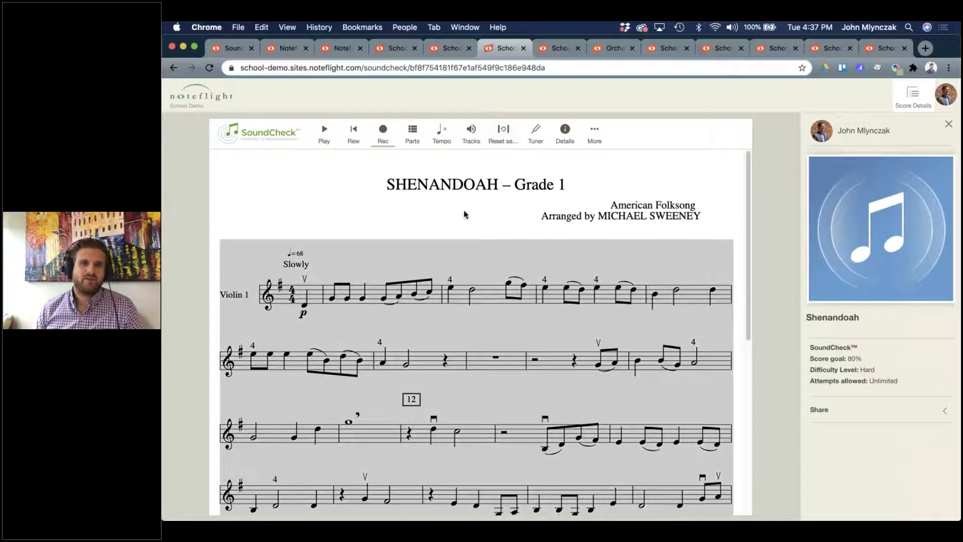
left_click(508, 141)
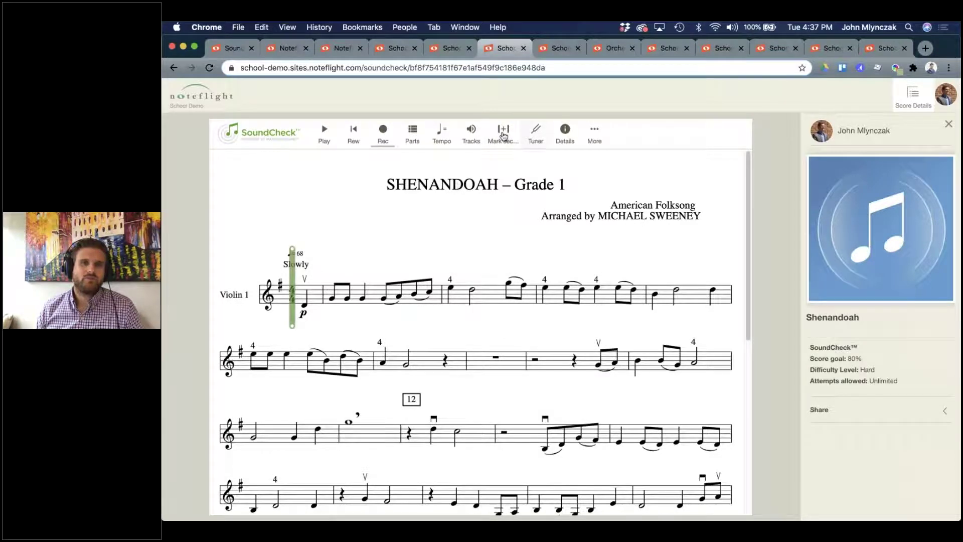
left_click(503, 135)
left_click_drag(451, 291, 429, 351)
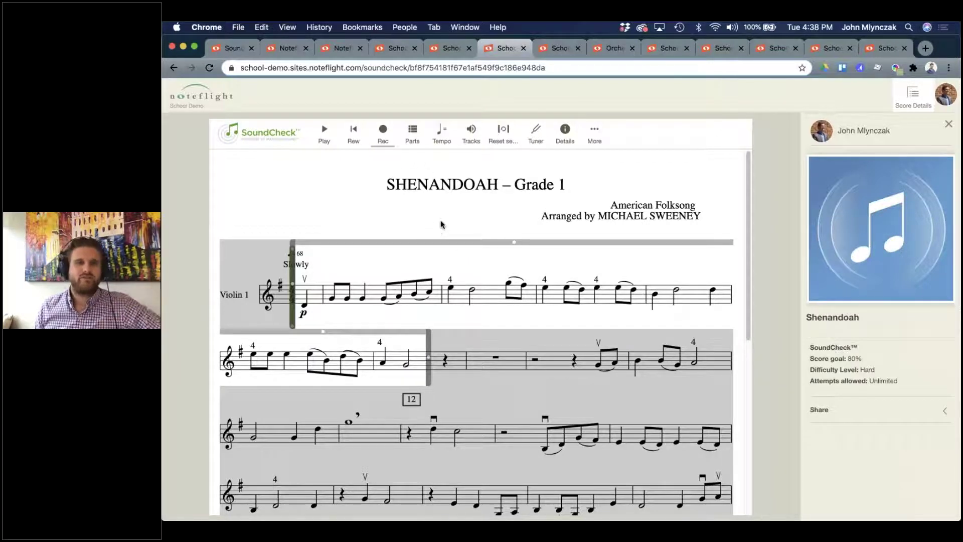
left_click(383, 140)
Record a take of the marked Violin 1 section and close its 68 of 80 results.
left_click(324, 365)
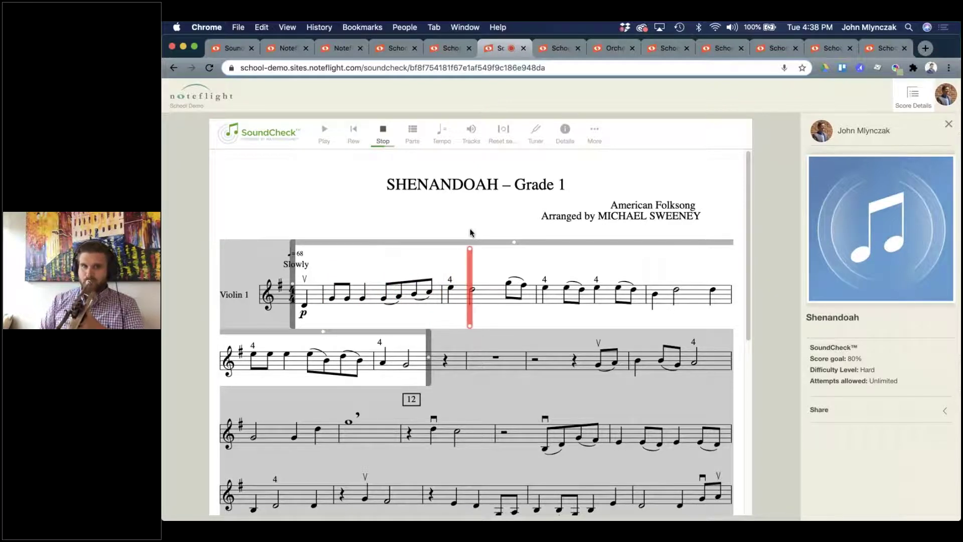
left_click(383, 134)
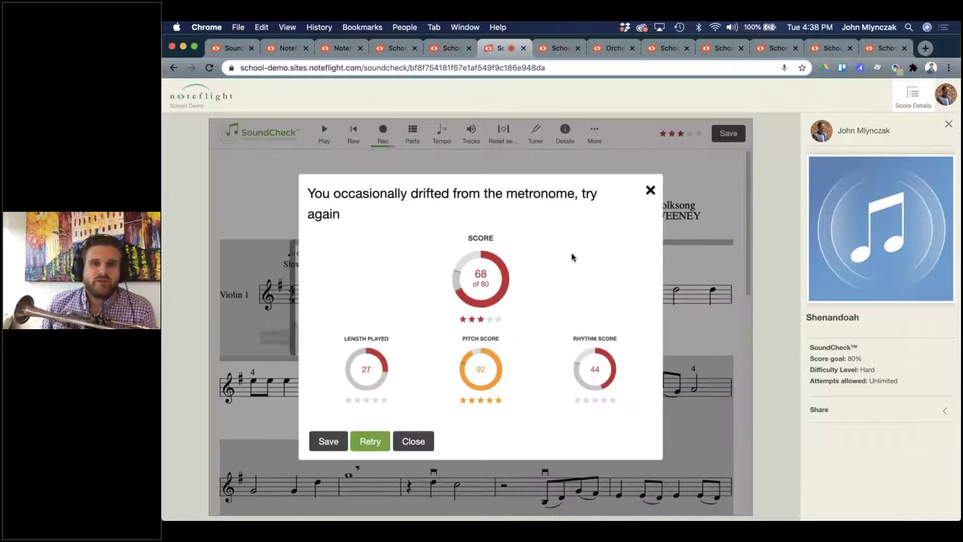
left_click(413, 441)
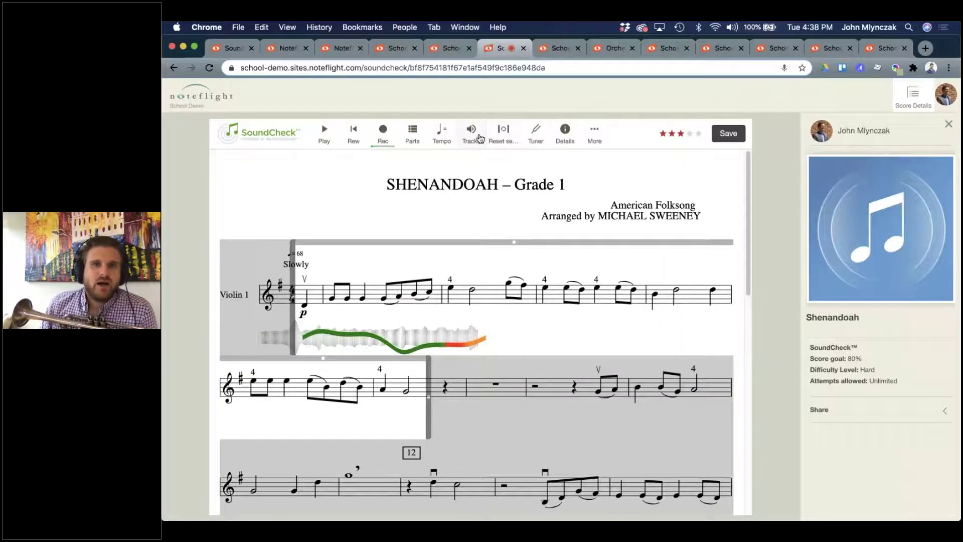
Turn on the Recording Metronome in the Tracks options.
left_click(479, 138)
left_click(231, 433)
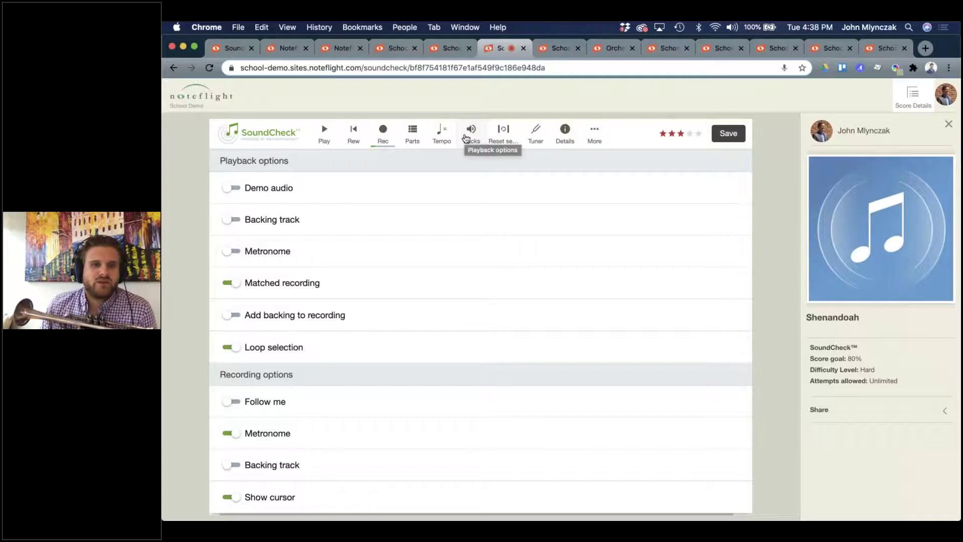
left_click(380, 142)
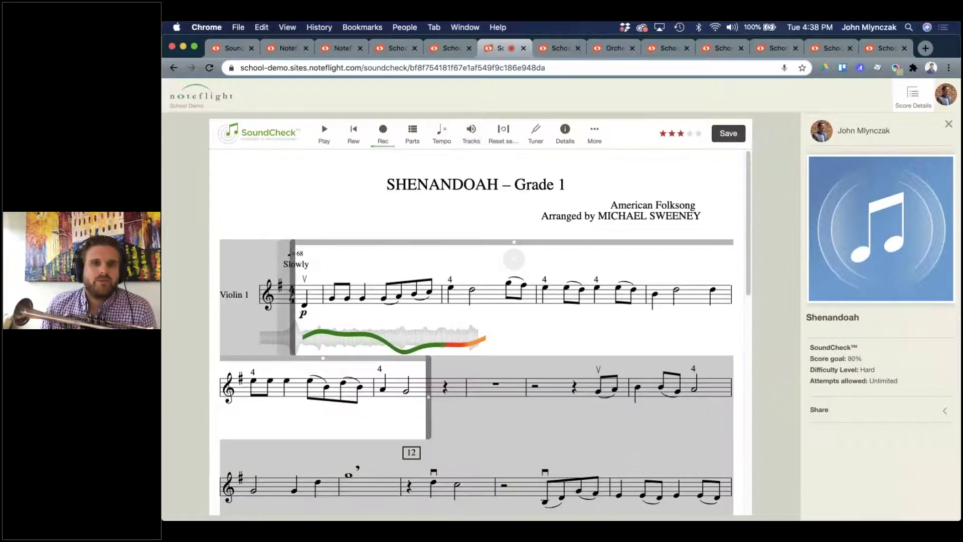
Record another take and save the 69 of 80 attempt (rhythm 48) to the assignment.
left_click(389, 143)
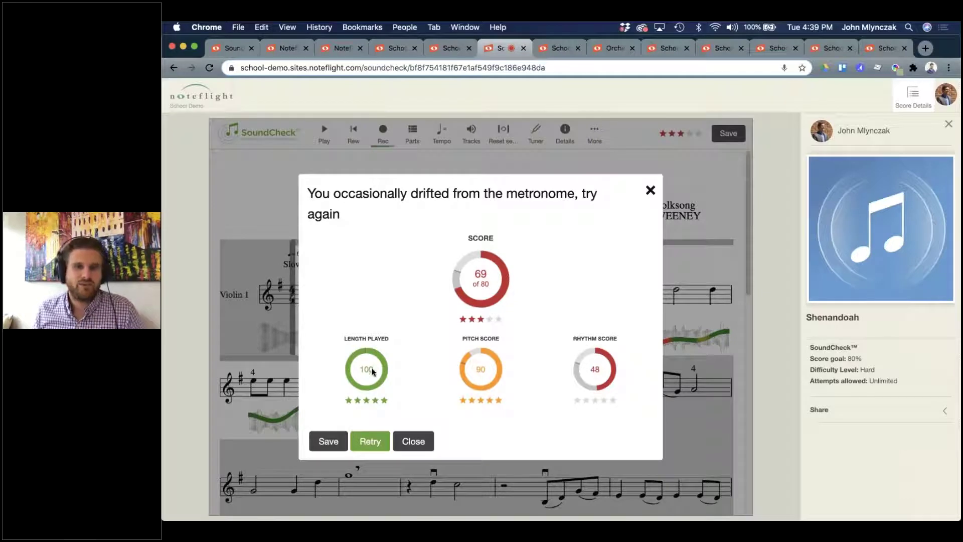
left_click(328, 441)
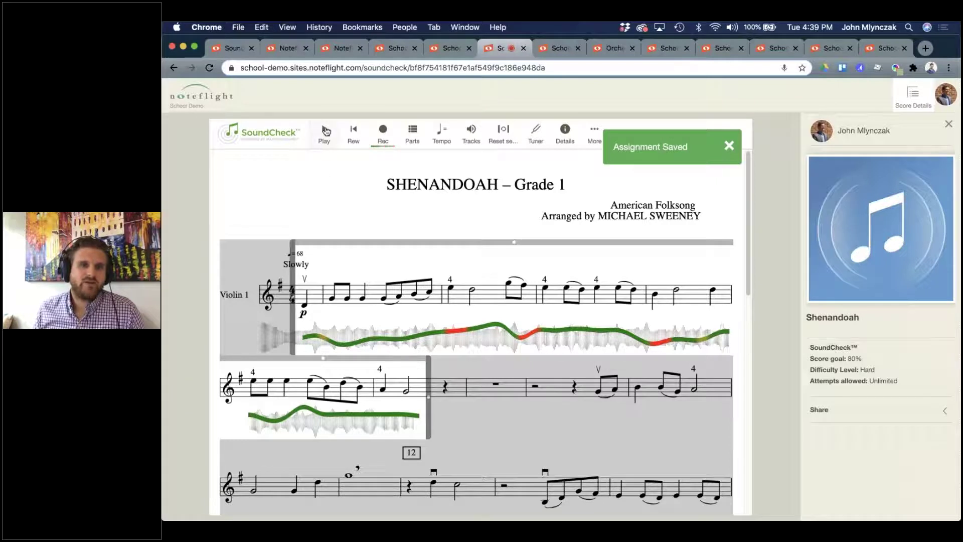
mouse_move(314, 346)
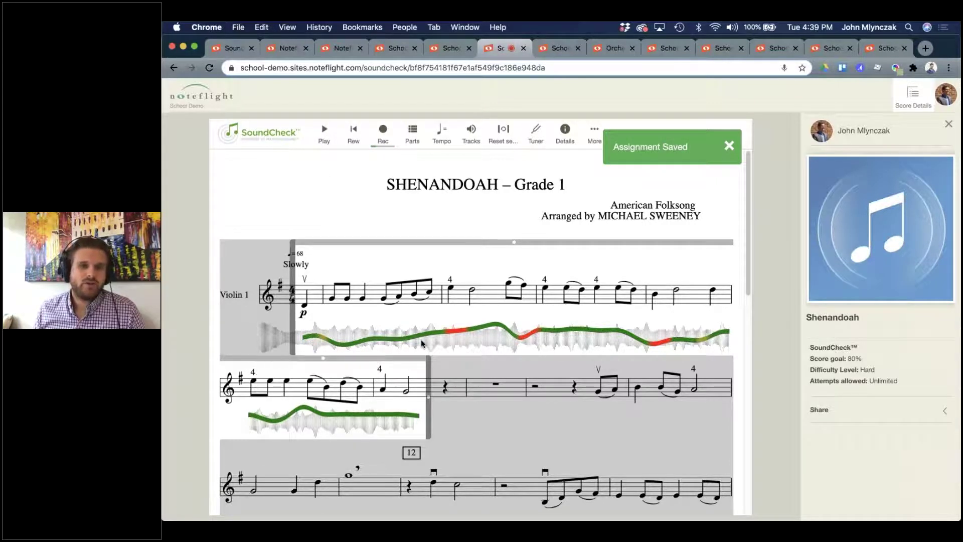
mouse_move(455, 334)
mouse_move(349, 345)
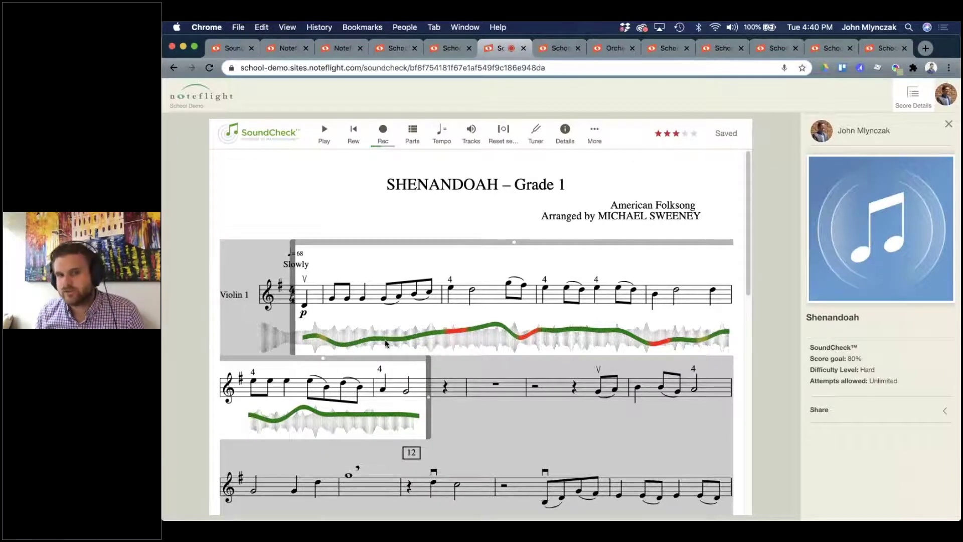
mouse_move(420, 335)
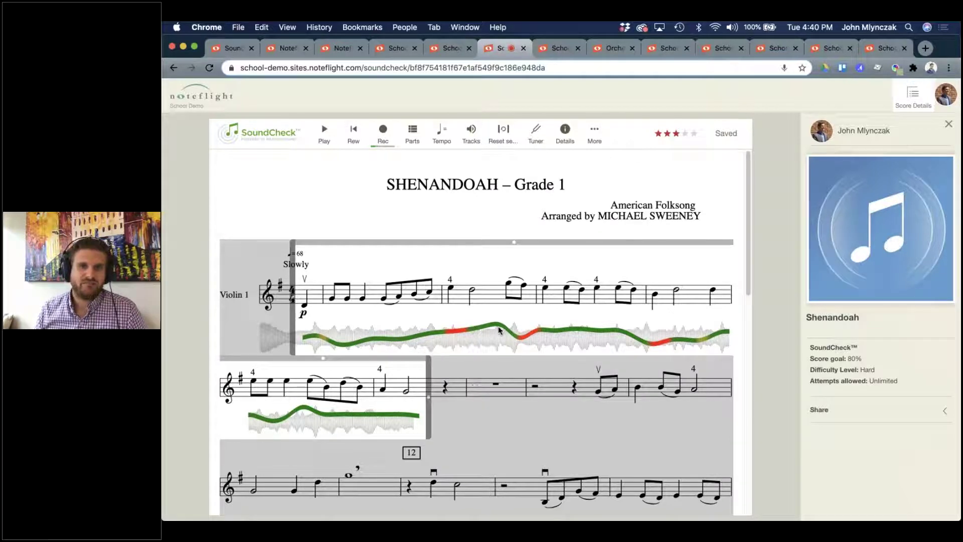
mouse_move(515, 336)
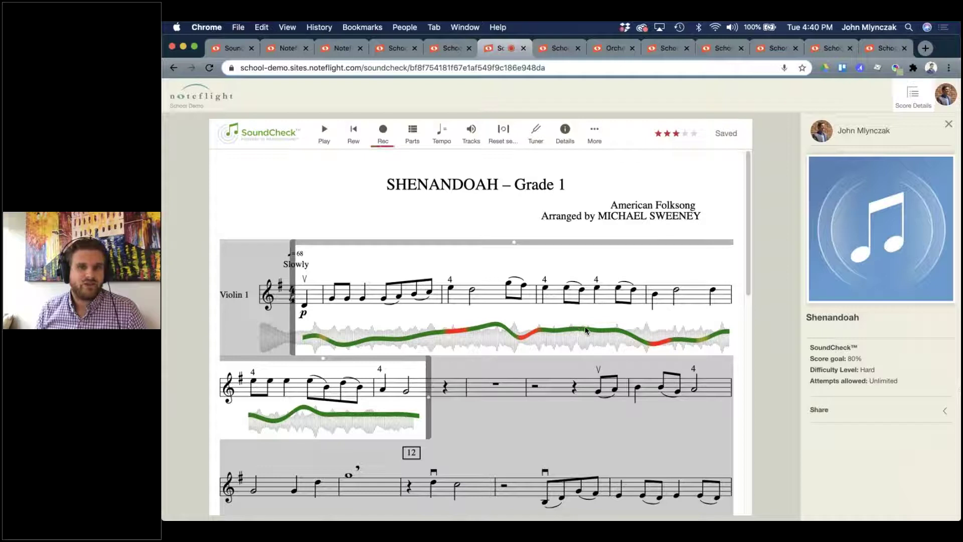
mouse_move(632, 336)
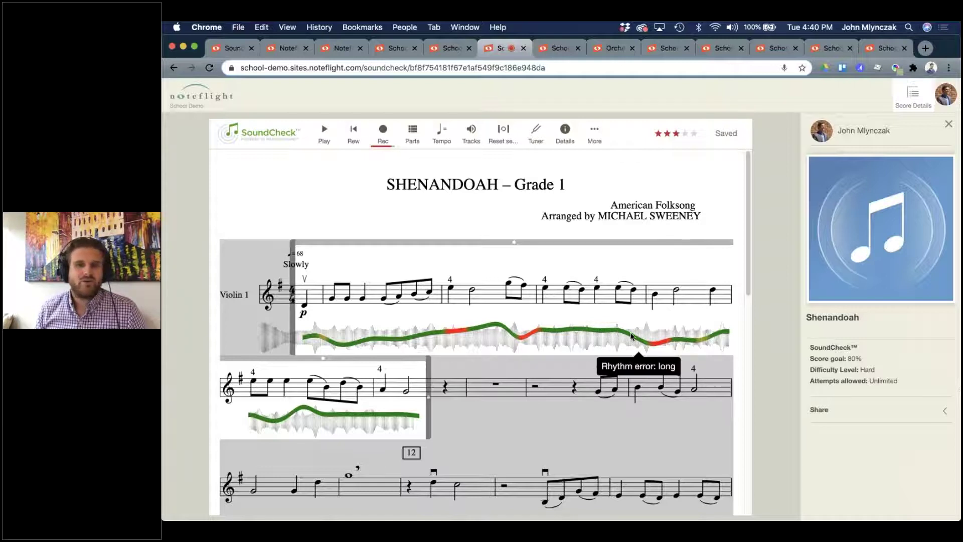
mouse_move(658, 343)
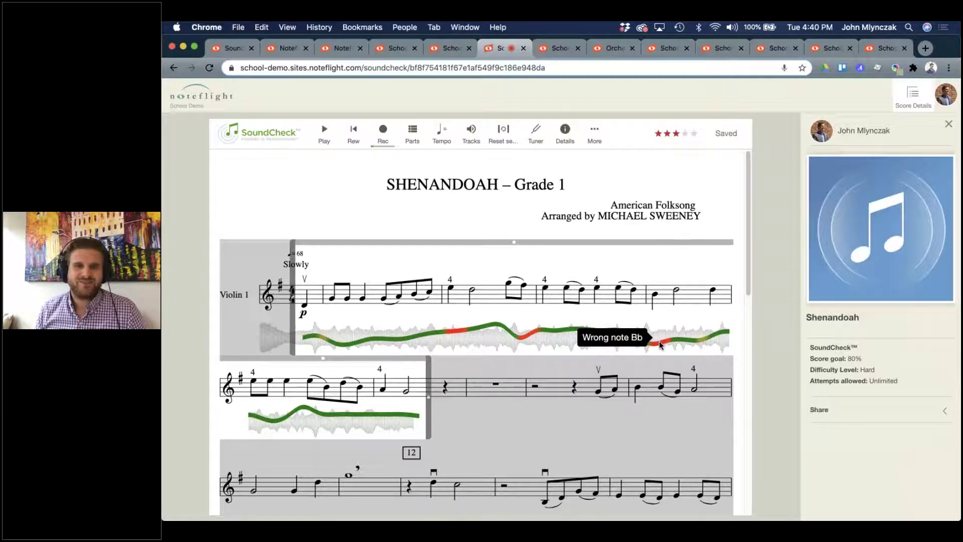
mouse_move(722, 317)
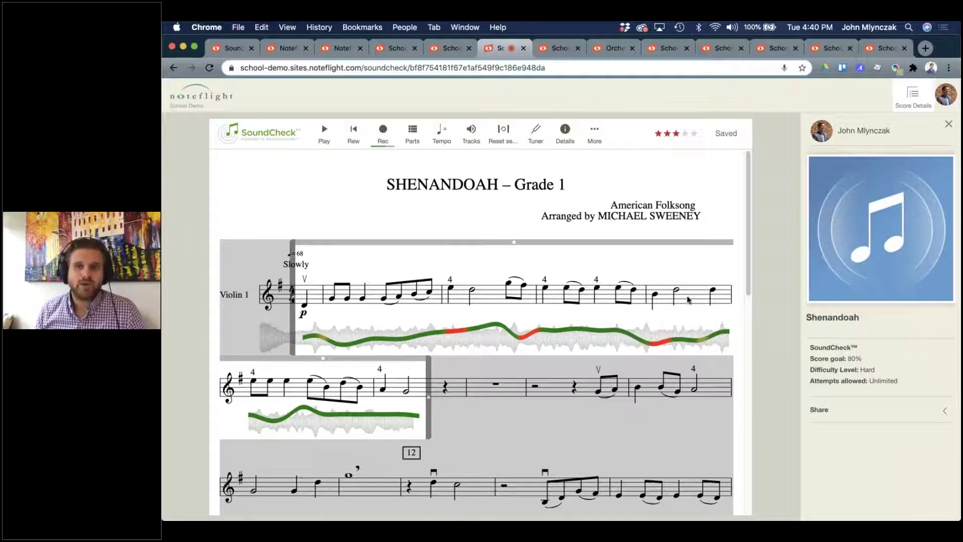
mouse_move(701, 344)
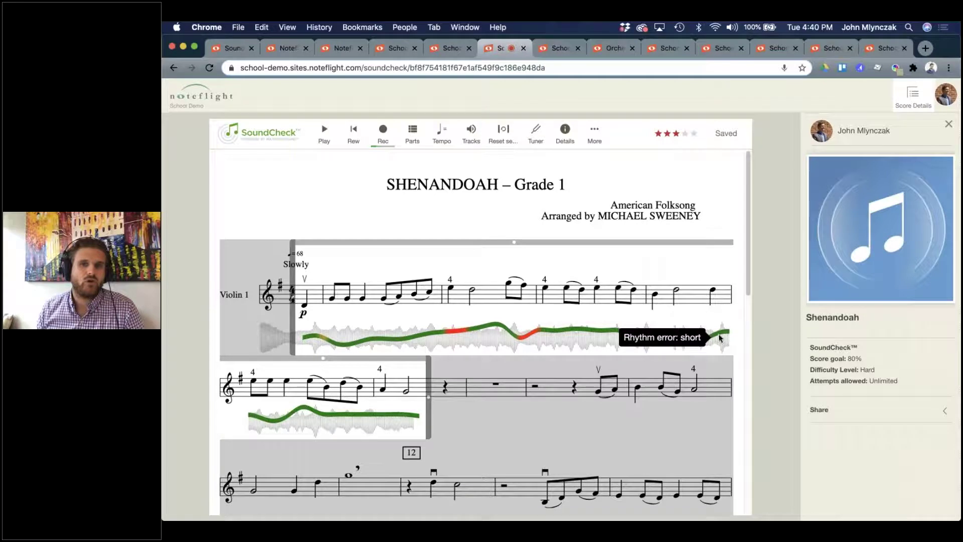
mouse_move(301, 412)
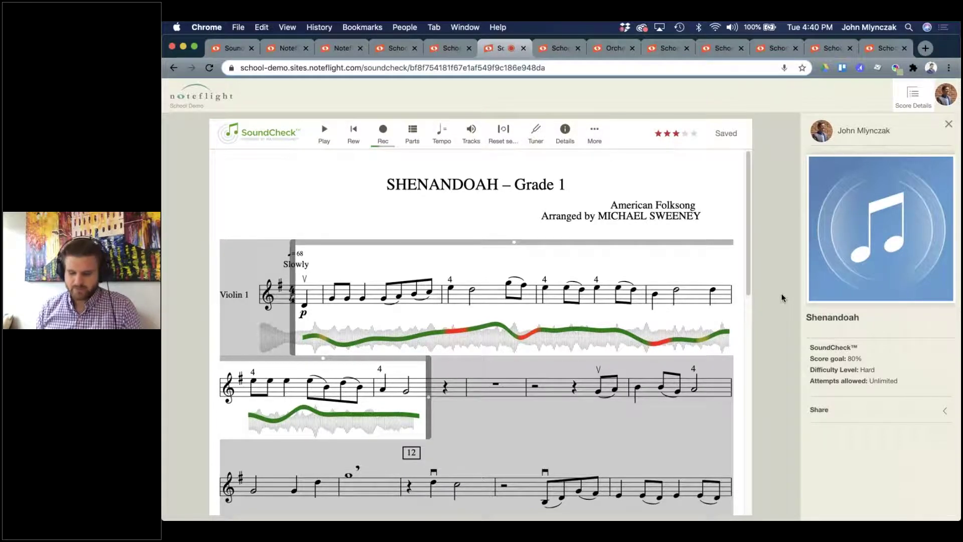
key("super+minus")
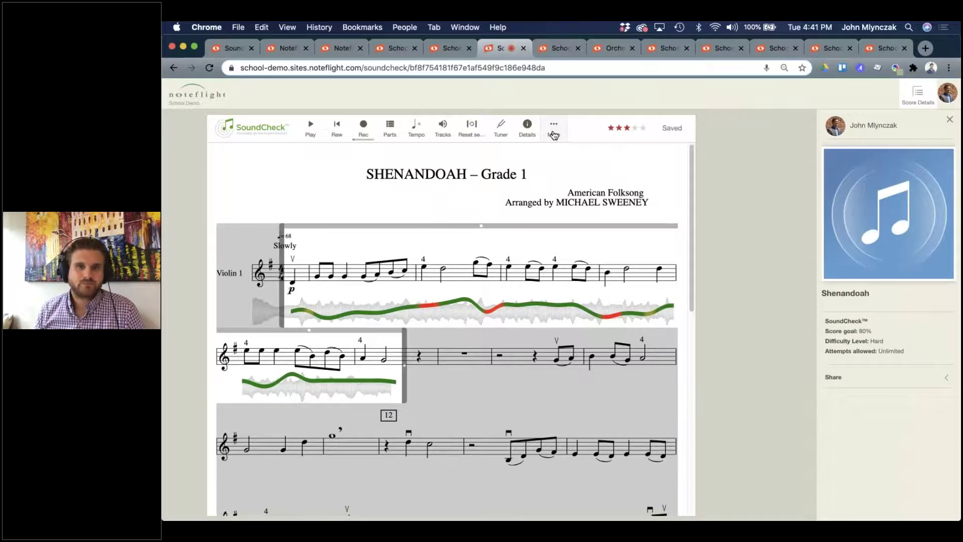
left_click(553, 133)
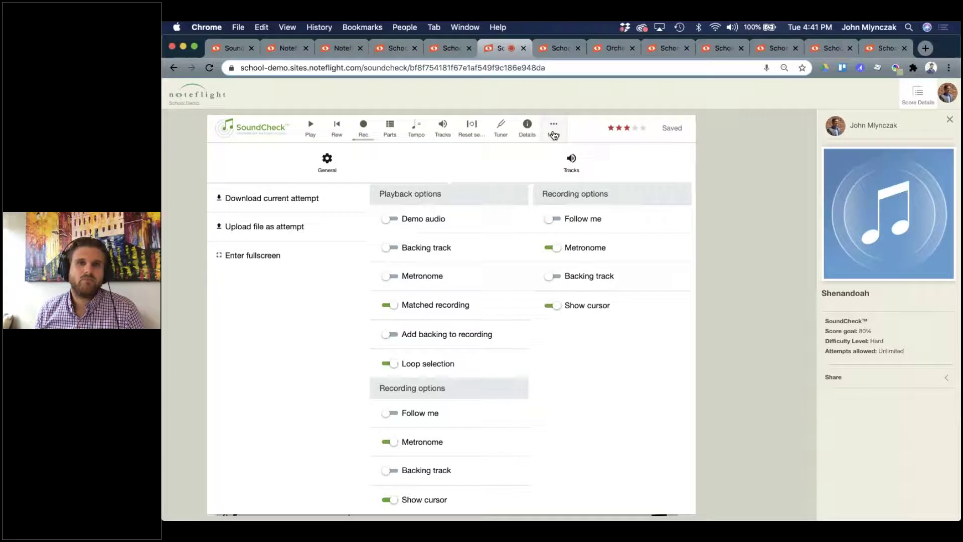
left_click(554, 134)
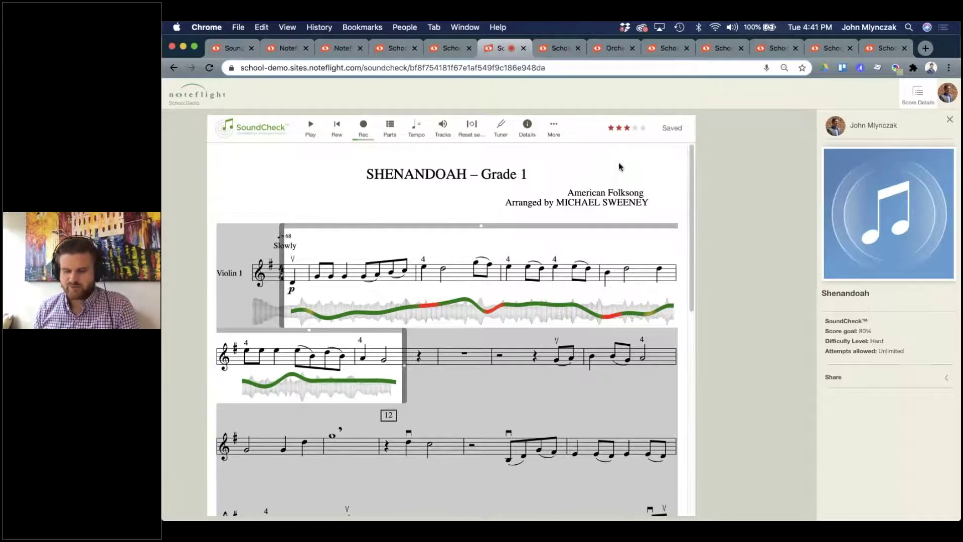
key("super+equal")
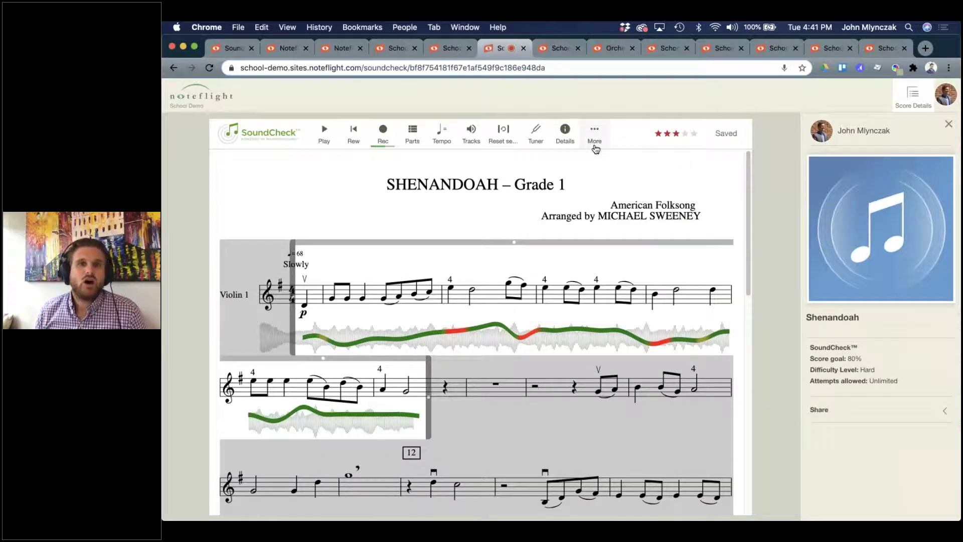
left_click(594, 143)
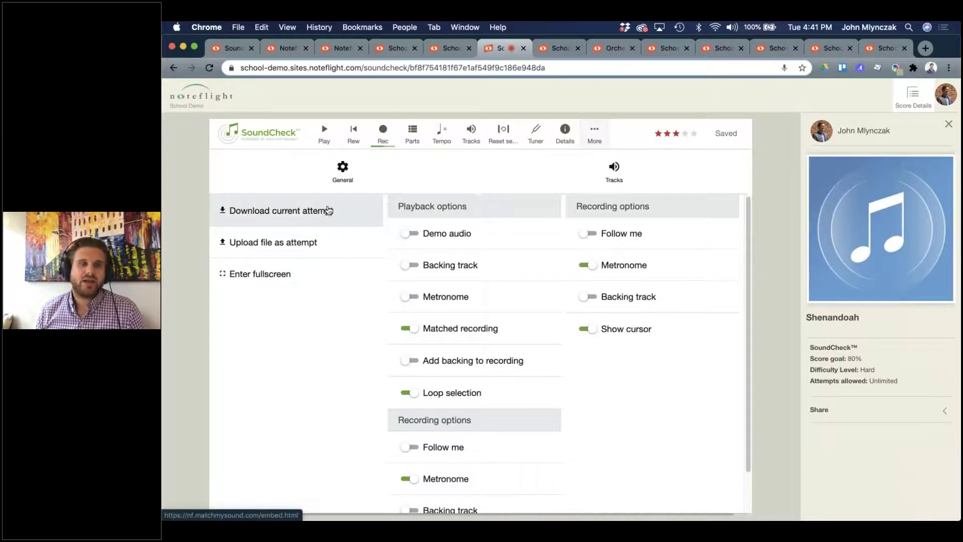
scroll(525, 337, "down", 1)
scroll(527, 338, "up", 1)
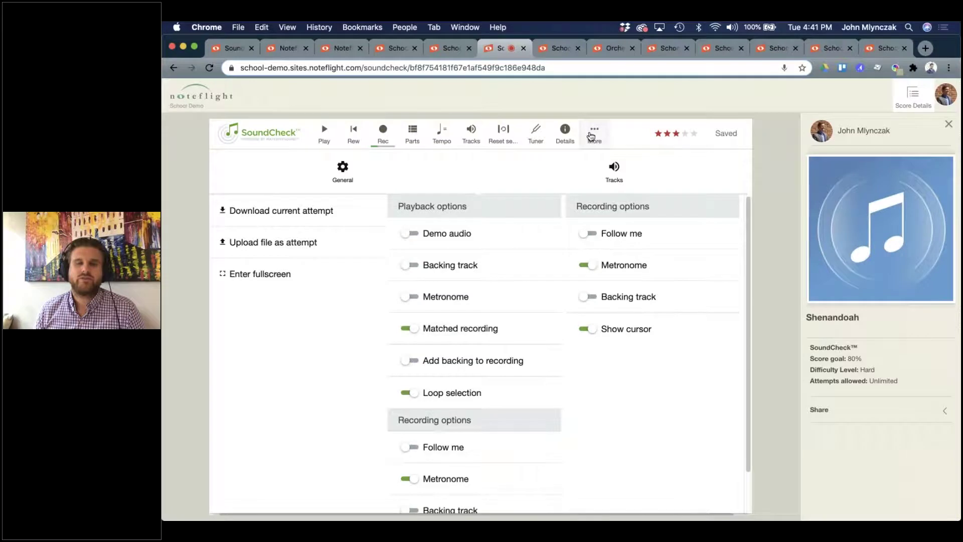
left_click(592, 134)
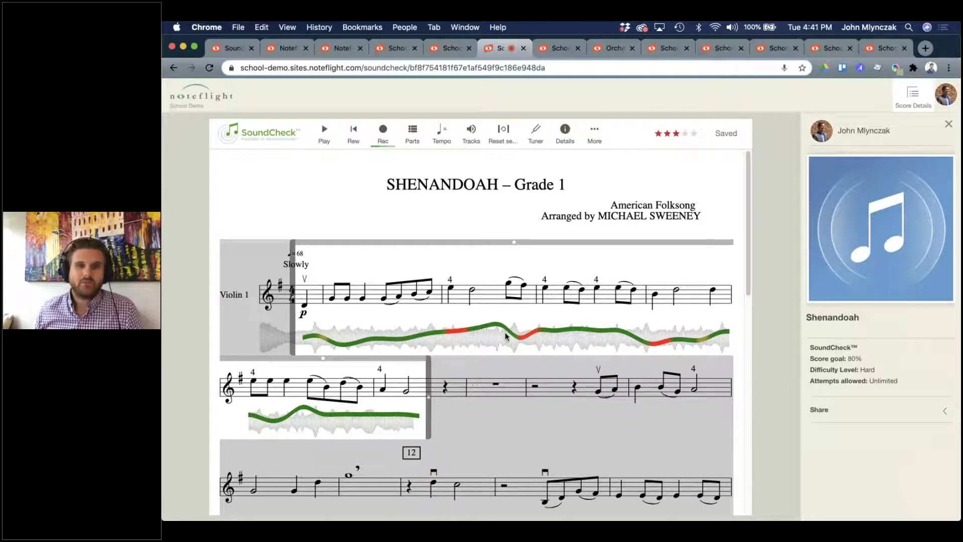
mouse_move(332, 349)
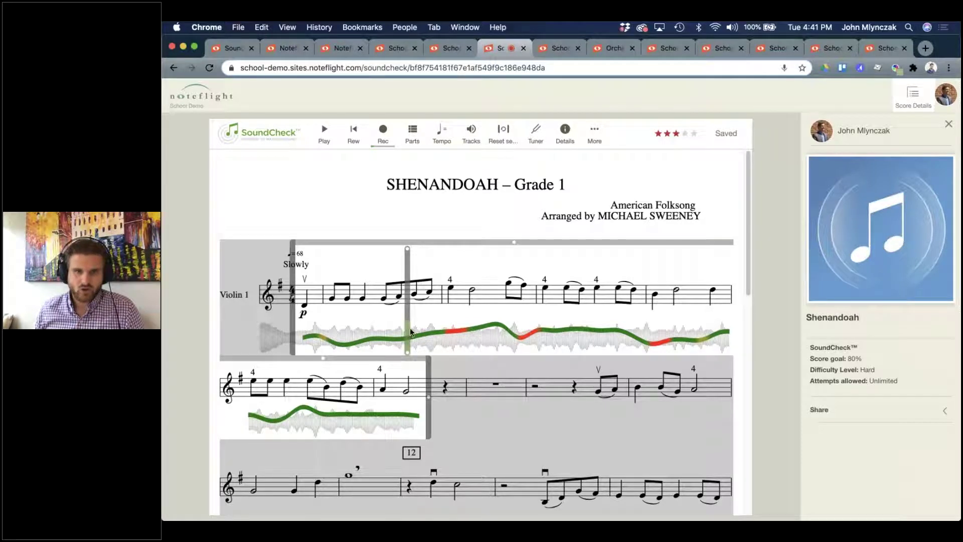
left_click(324, 132)
key("XF86AudioRaiseVolume")
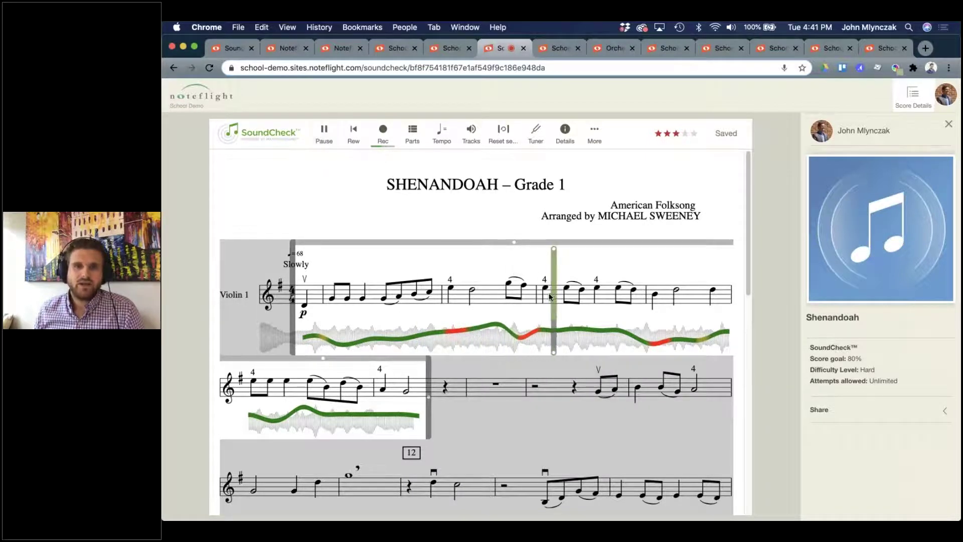
key("XF86AudioRaiseVolume")
key("XF86AudioRaiseVolume")
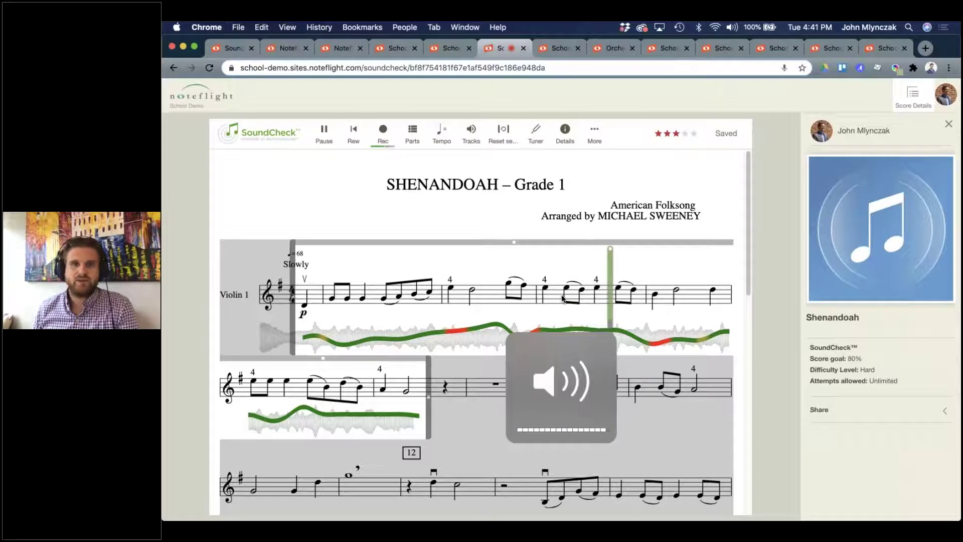
mouse_move(662, 338)
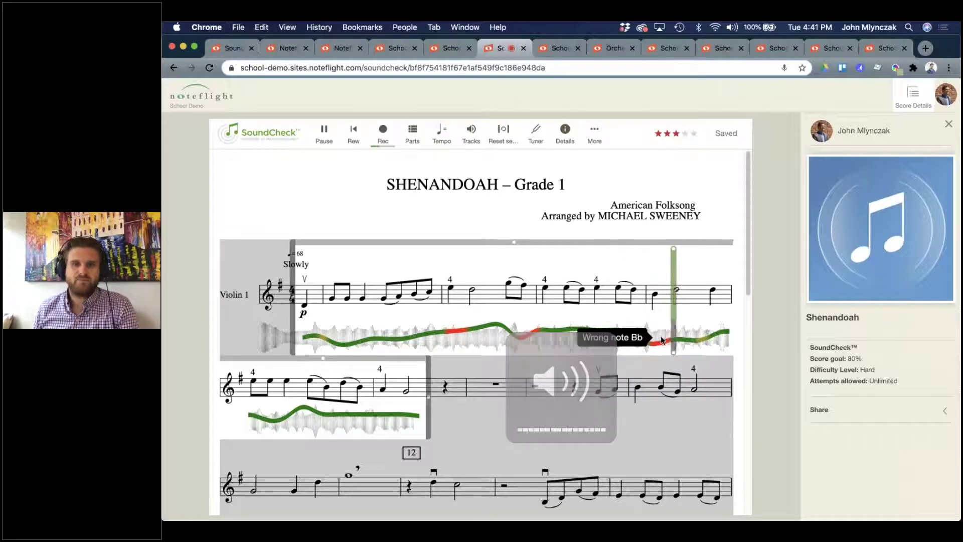
left_click(329, 138)
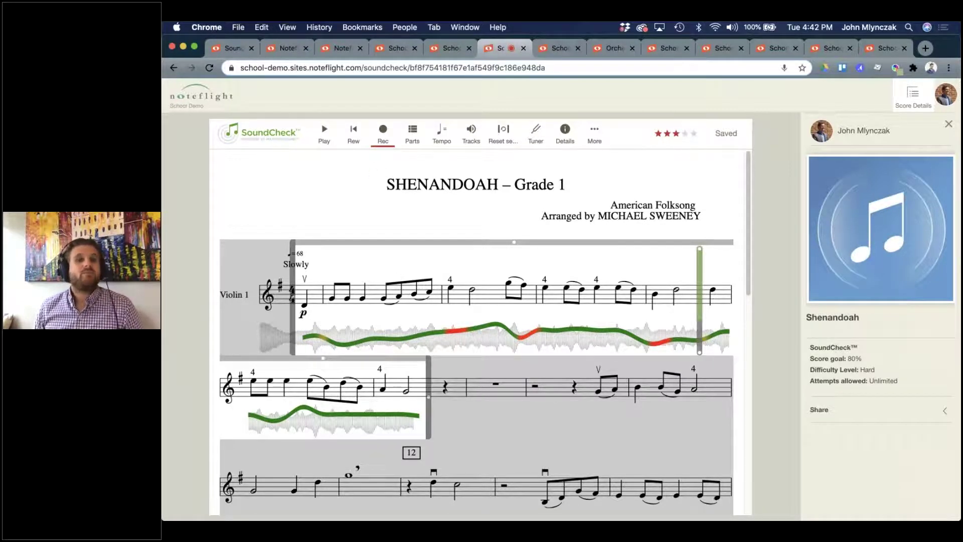
left_click(684, 134)
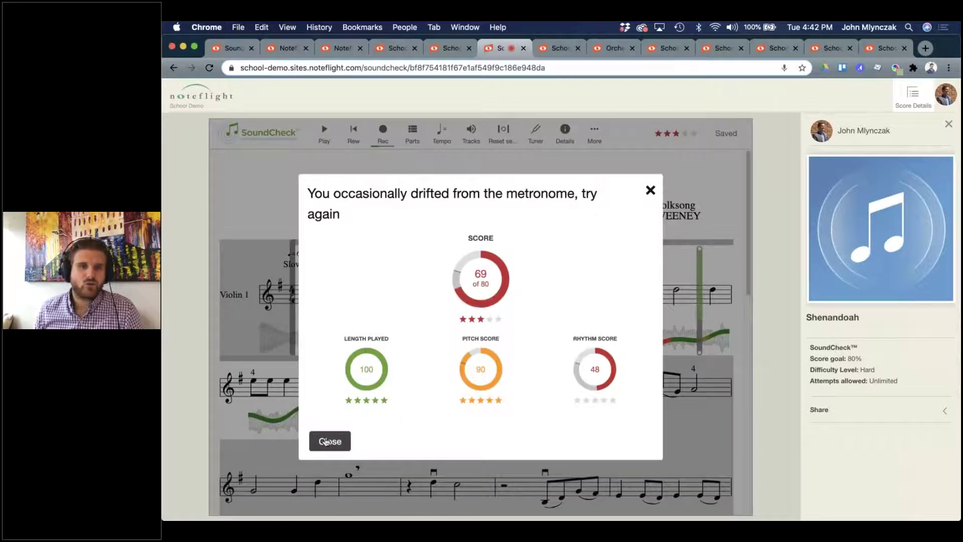
left_click(651, 190)
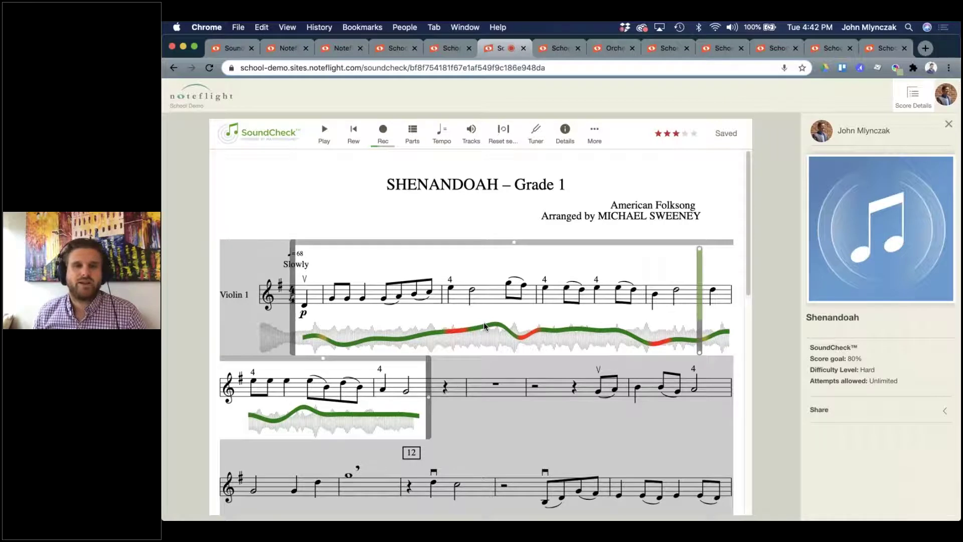
Switch the part to Violin 2, back to Violin 1, then to Violin 2 again.
left_click(412, 134)
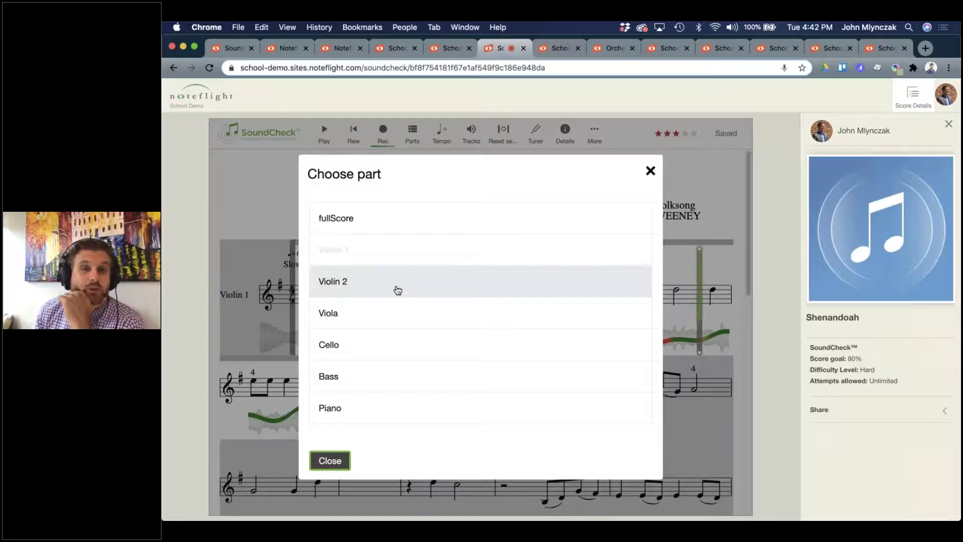
left_click(398, 290)
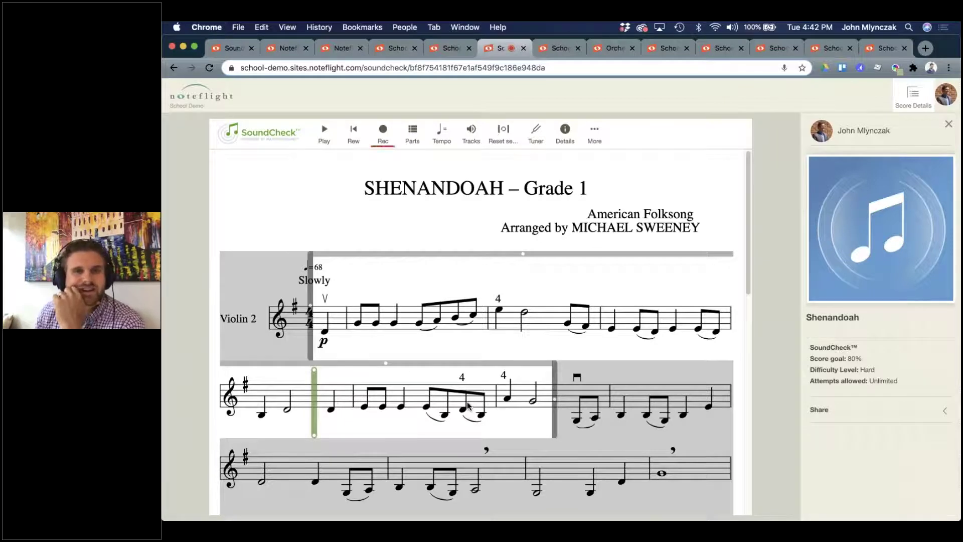
left_click(412, 131)
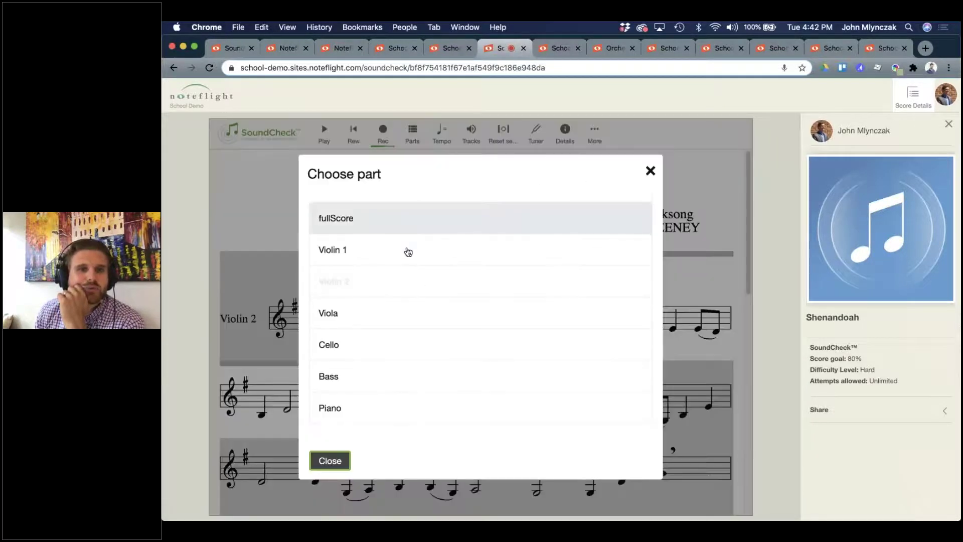
left_click(407, 250)
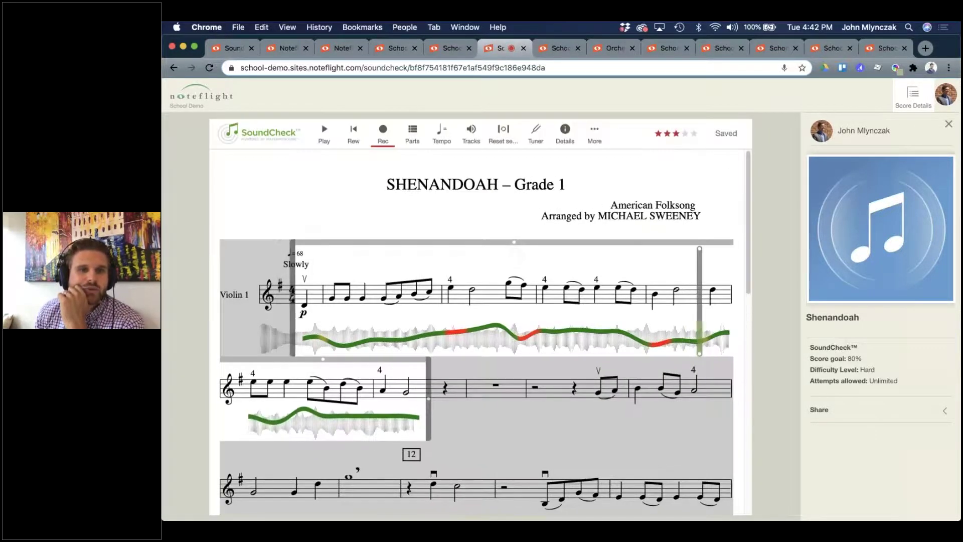
left_click(415, 144)
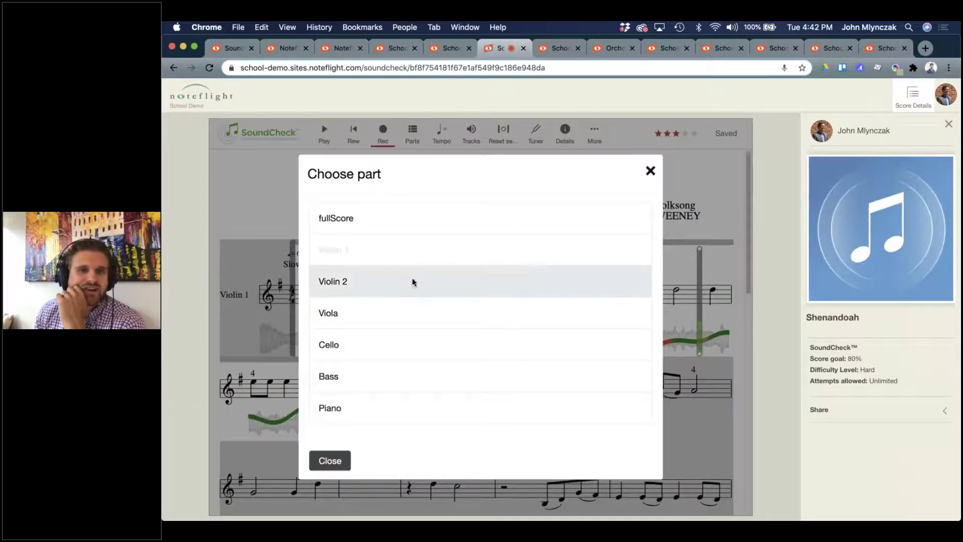
left_click(413, 282)
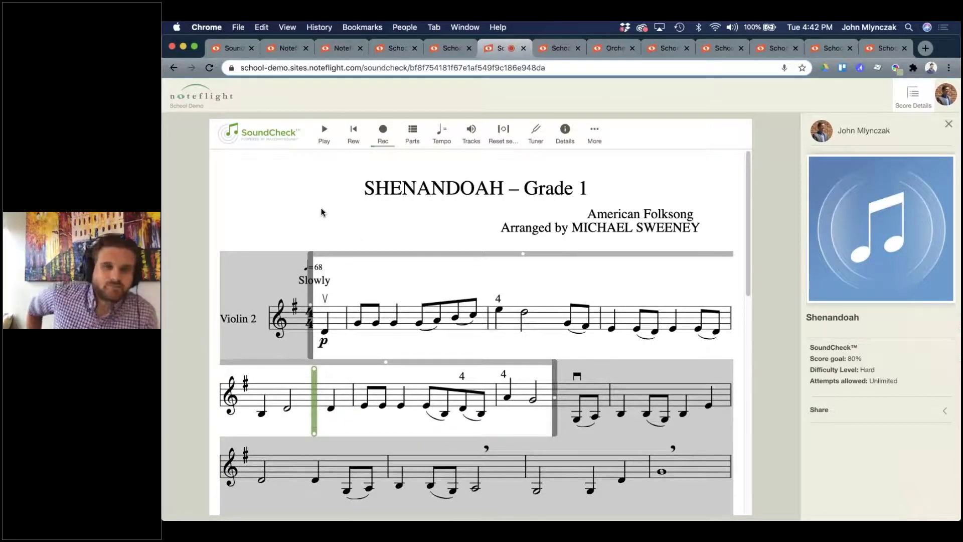
From the Orchestra Library tab, go through the Libraries overview to the Band Library catalog.
left_click(562, 54)
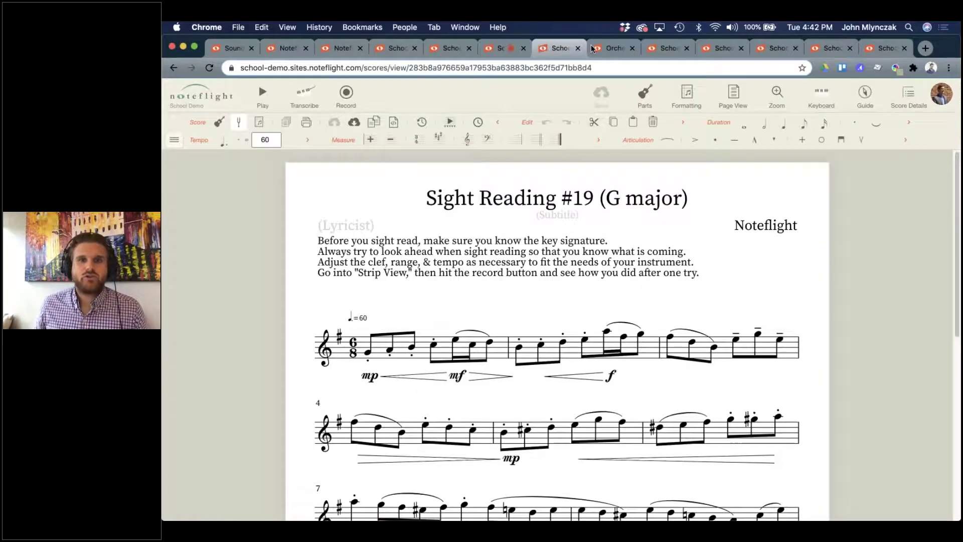
left_click(607, 48)
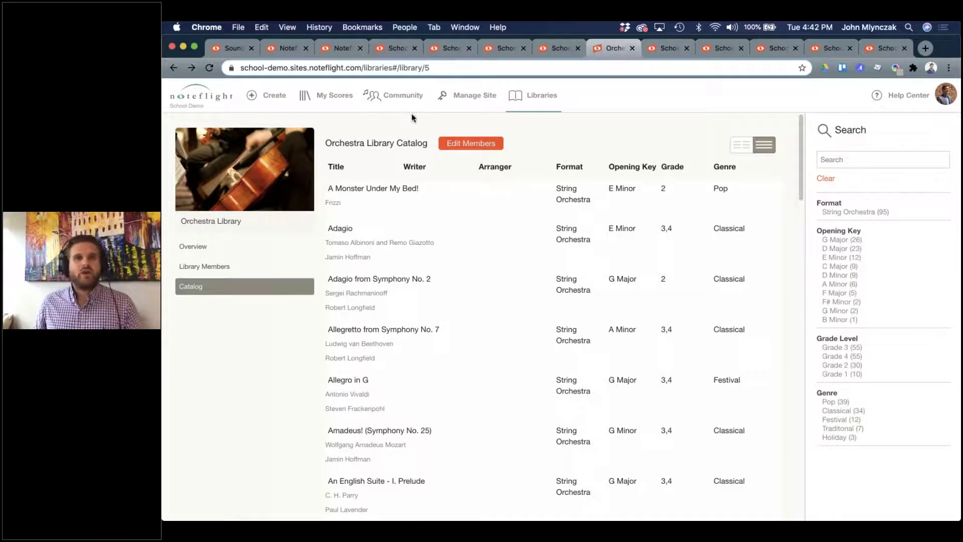
left_click(542, 100)
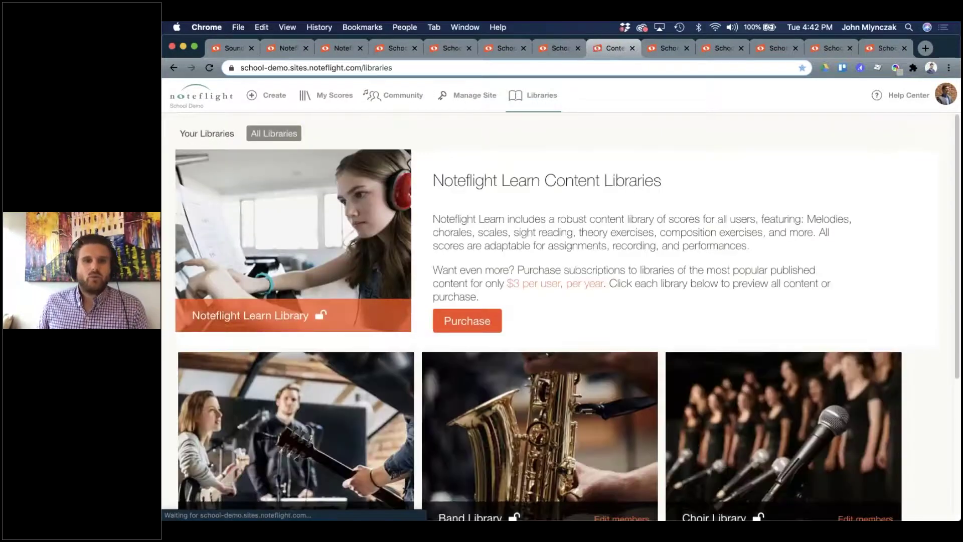
scroll(317, 306, "down", 3)
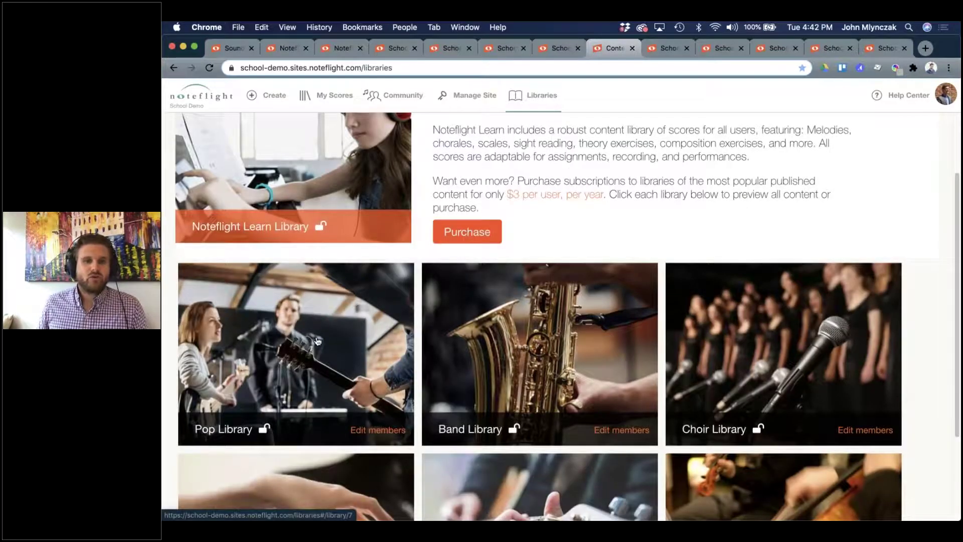
scroll(317, 341, "down", 1)
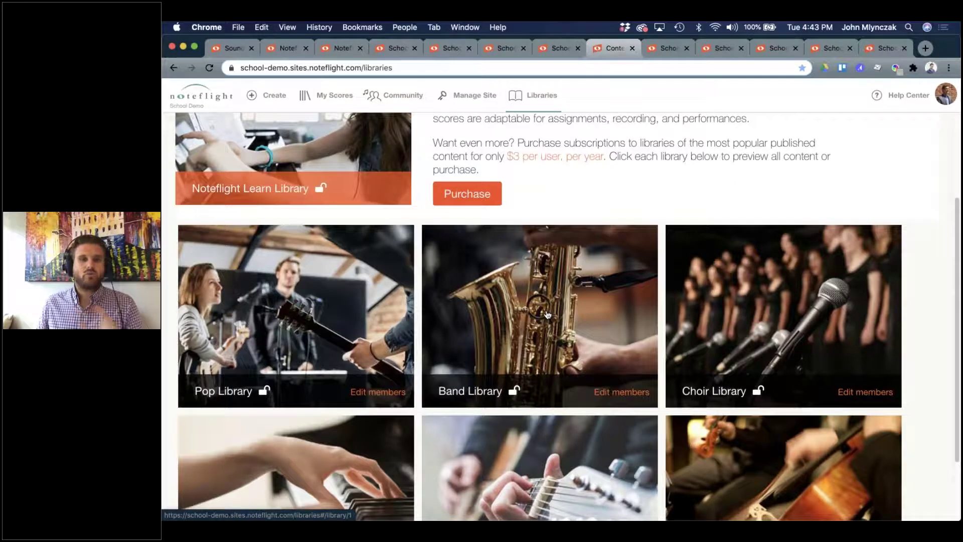
scroll(547, 314, "down", 1)
left_click(555, 326)
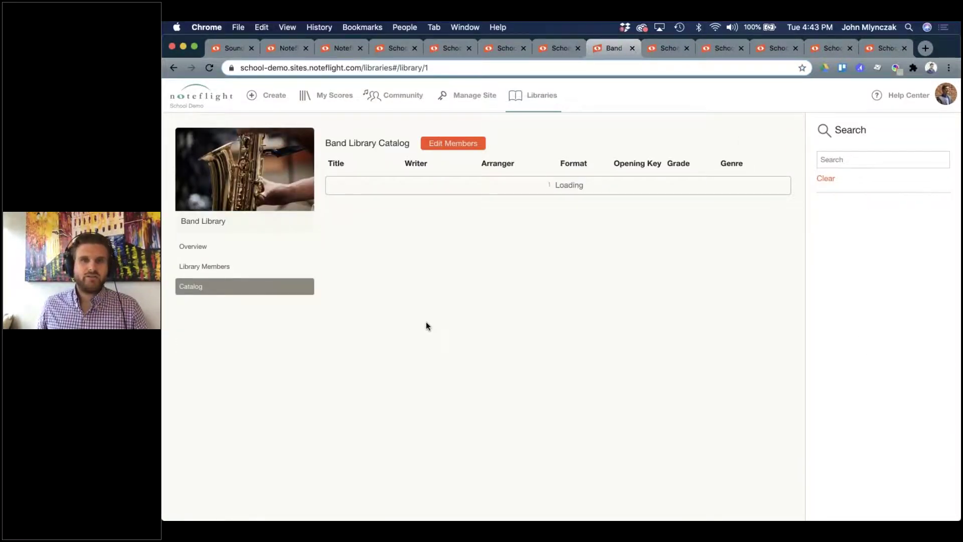
Load more Band Library titles and open the Grade 1 Dragonfire score.
scroll(512, 362, "down", 5)
scroll(547, 460, "down", 8)
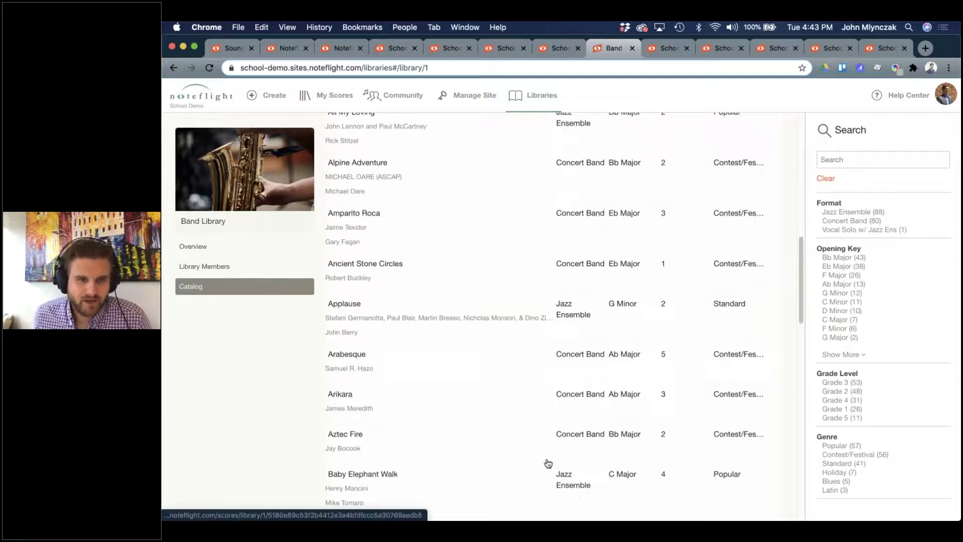
scroll(466, 463, "down", 15)
left_click(488, 483)
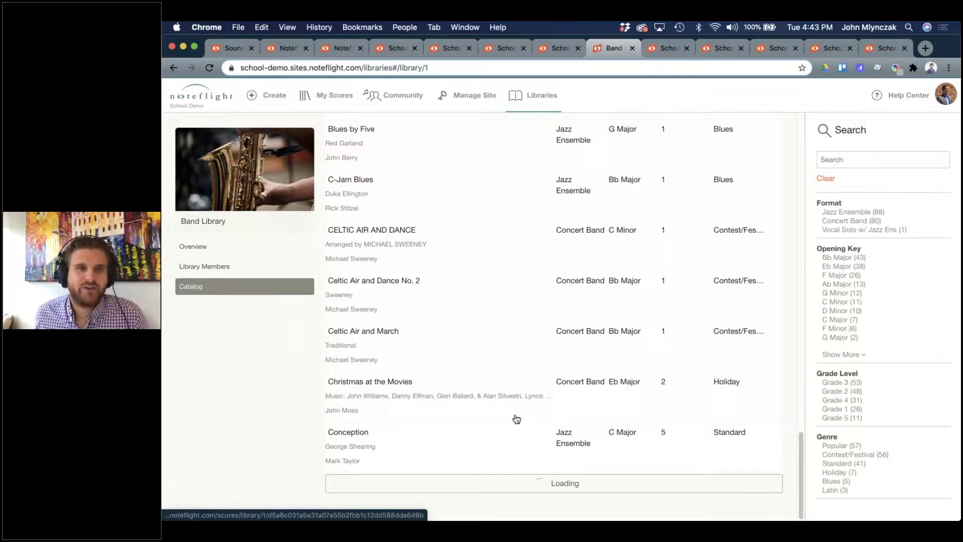
scroll(492, 408, "down", 5)
scroll(549, 388, "down", 4)
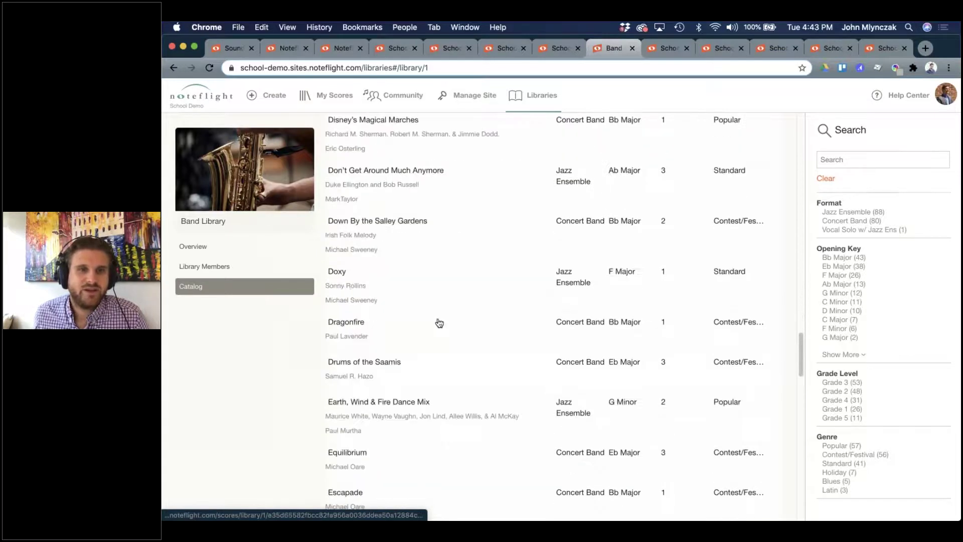
scroll(495, 333, "up", 2)
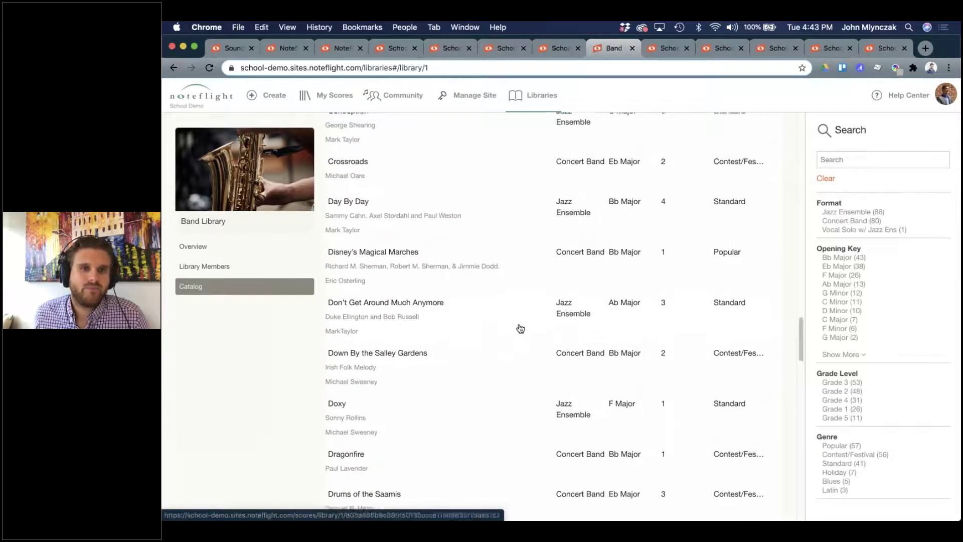
scroll(370, 357, "down", 2)
left_click(352, 372)
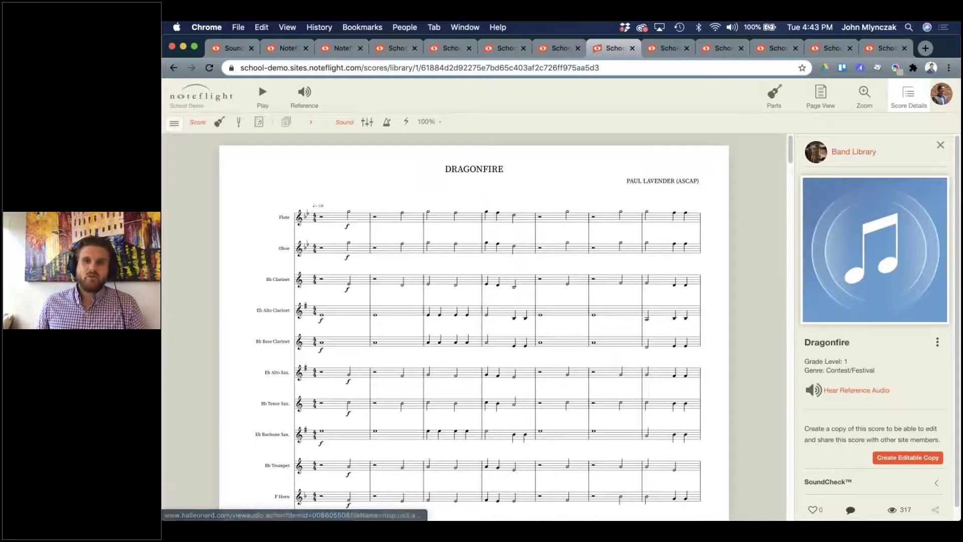
Expand Dragonfire's SoundCheck details, then look at Sight Reading #19 and Shenandoah.
left_click(822, 484)
scroll(816, 457, "down", 2)
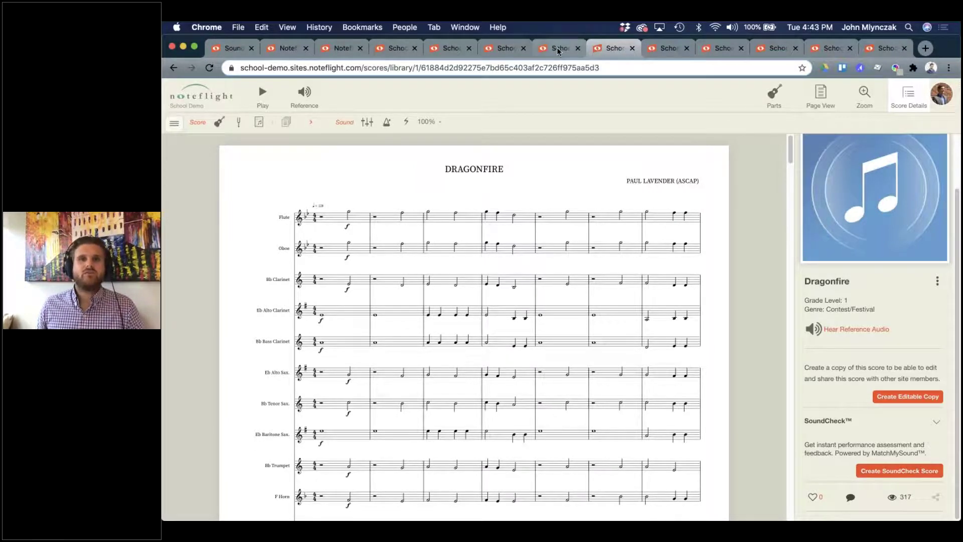
left_click(538, 53)
left_click(506, 50)
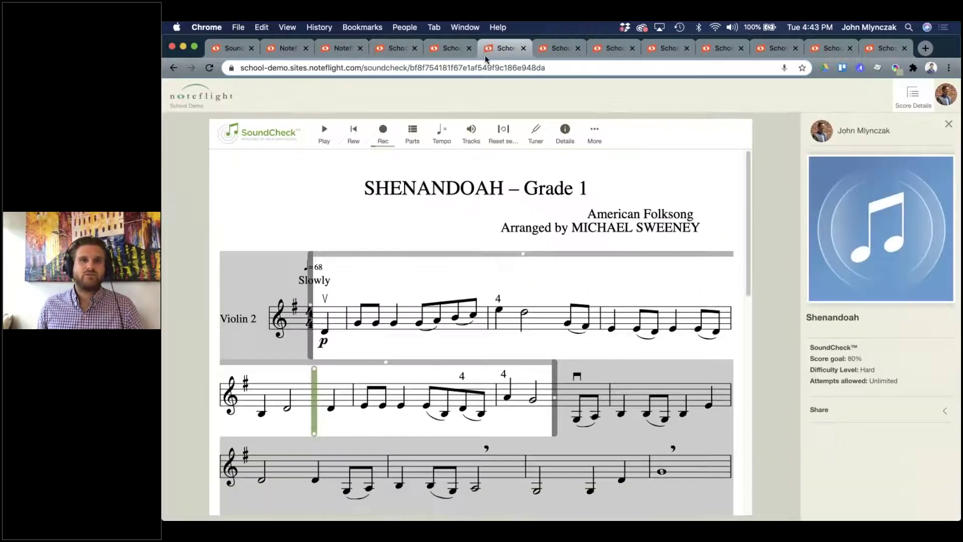
Open the School Demo site, then the Libraries overview, ending back on the libraries tab.
left_click(198, 107)
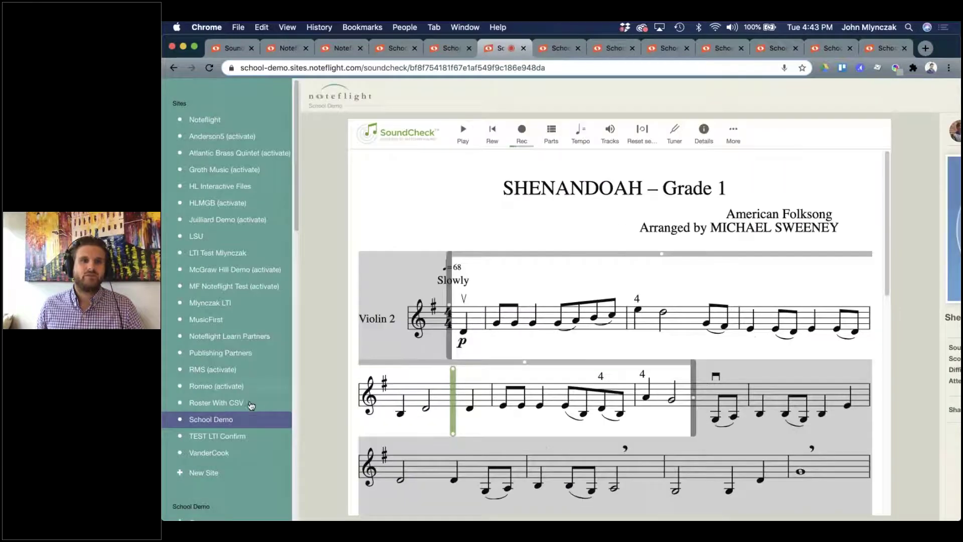
left_click(236, 419)
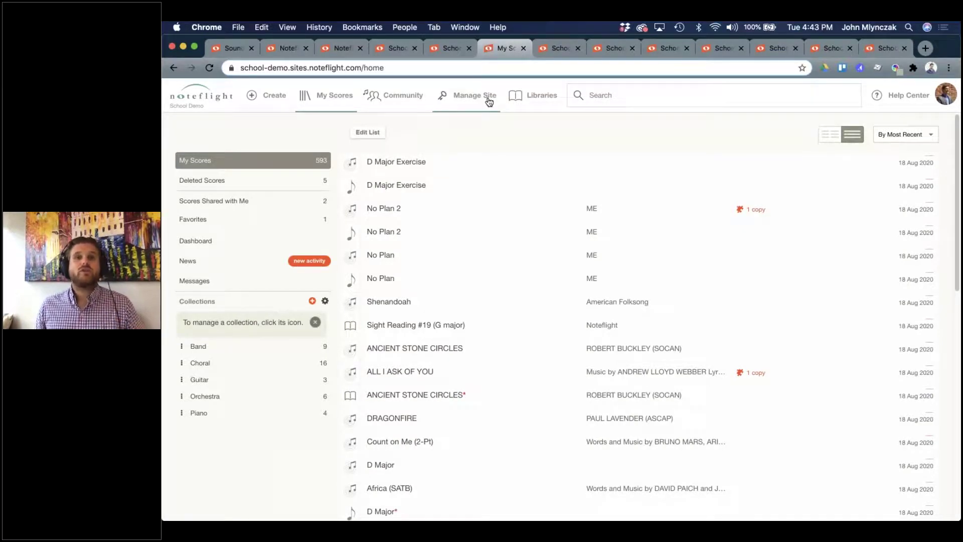
left_click(534, 95)
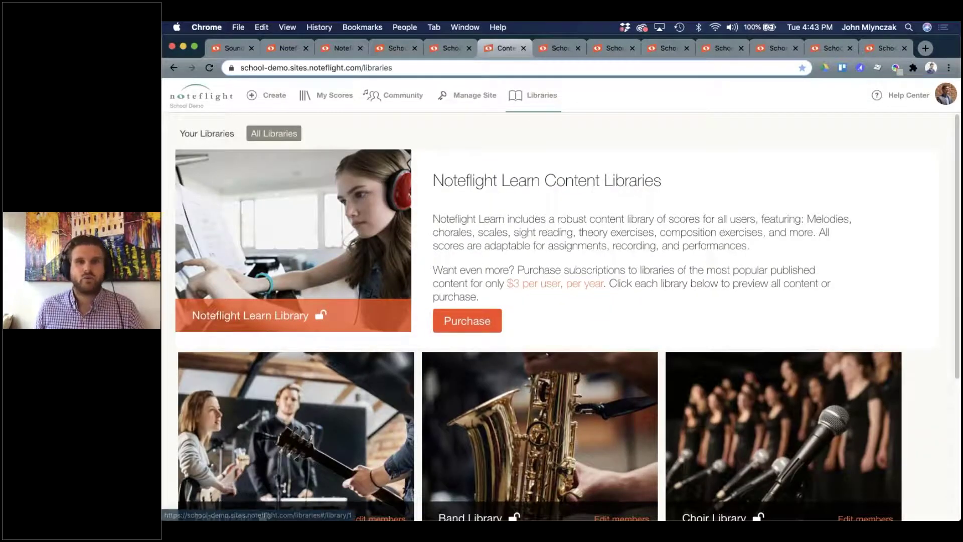
left_click(551, 47)
left_click(608, 49)
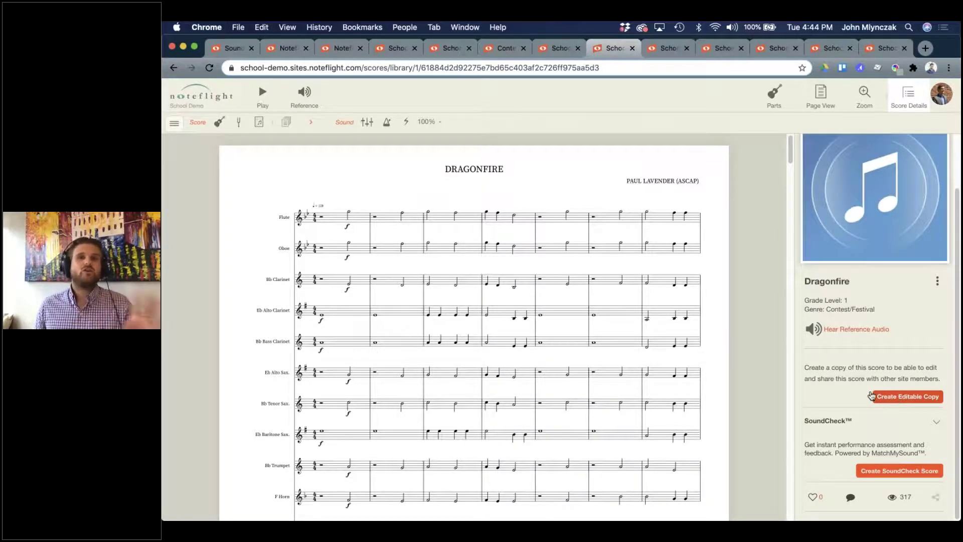
left_click(548, 50)
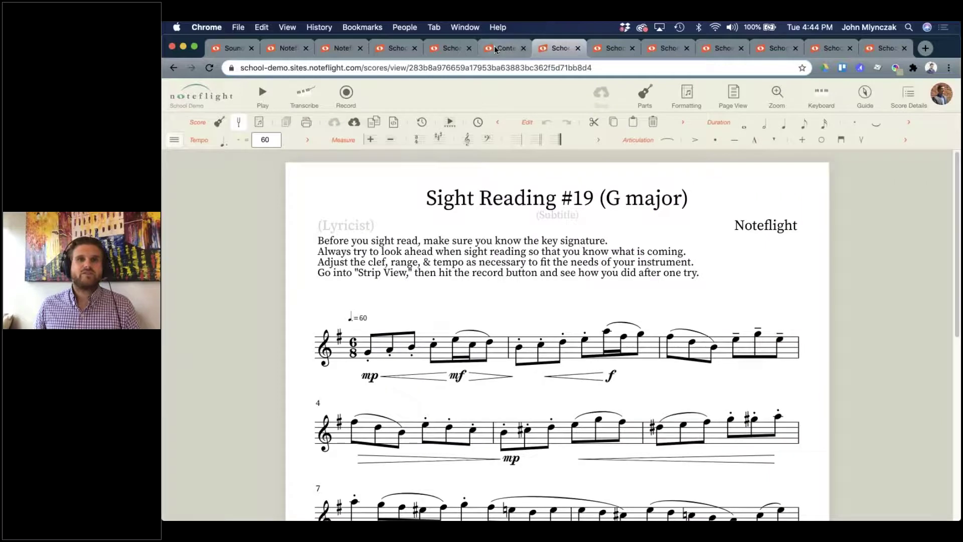
left_click(495, 49)
Browse the Pop Library catalog and open the All I Ask Of You score.
left_click(331, 459)
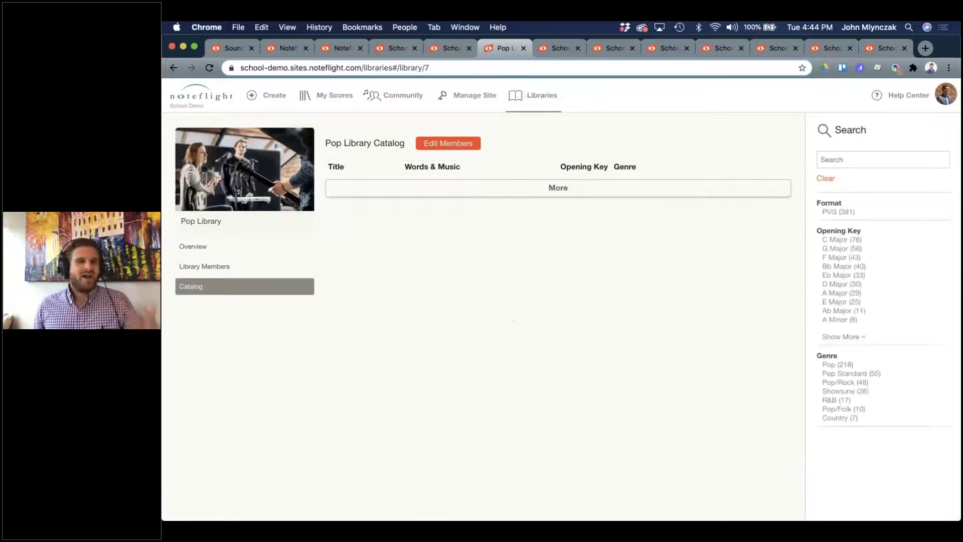
scroll(465, 341, "down", 5)
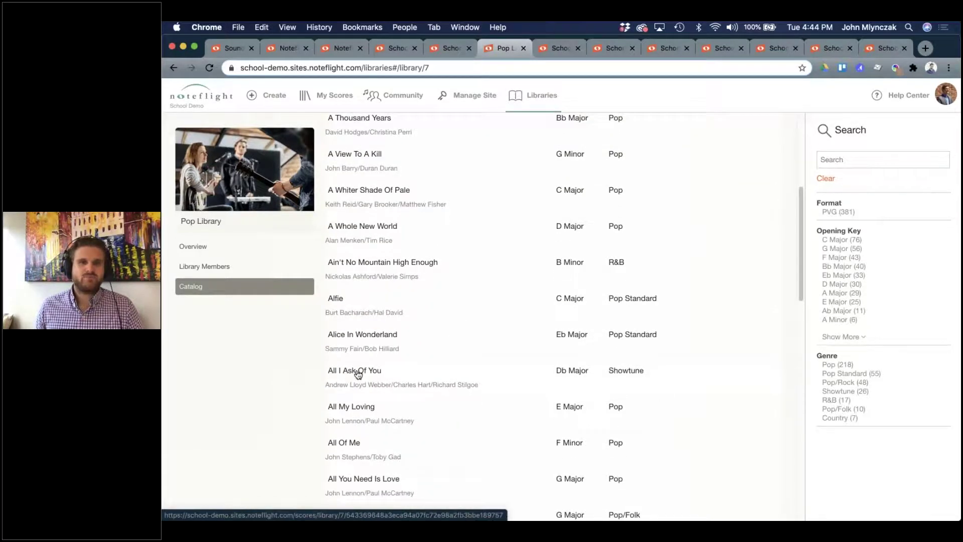
left_click(358, 374)
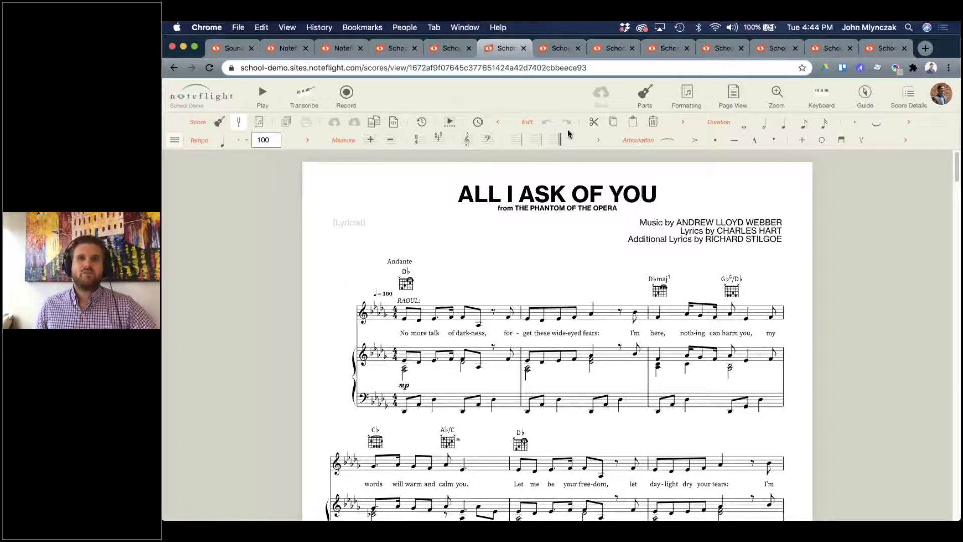
Change the score's Voice part instrument to Trumpet.
left_click(644, 95)
left_click(832, 207)
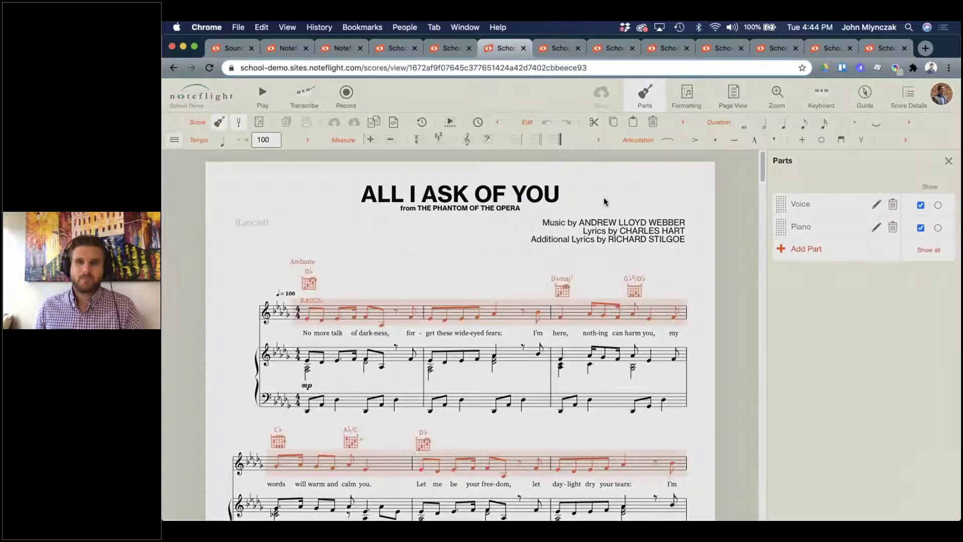
type("trum")
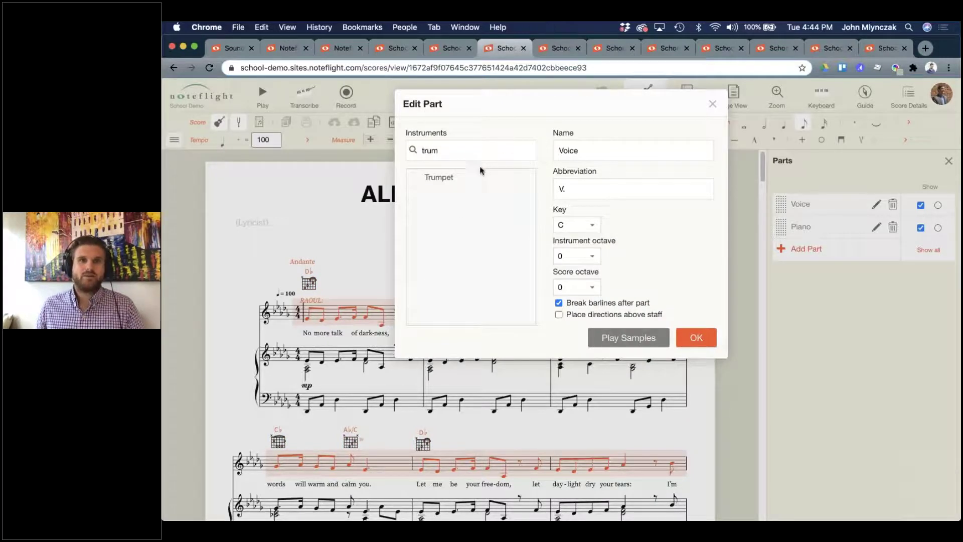
left_click(472, 177)
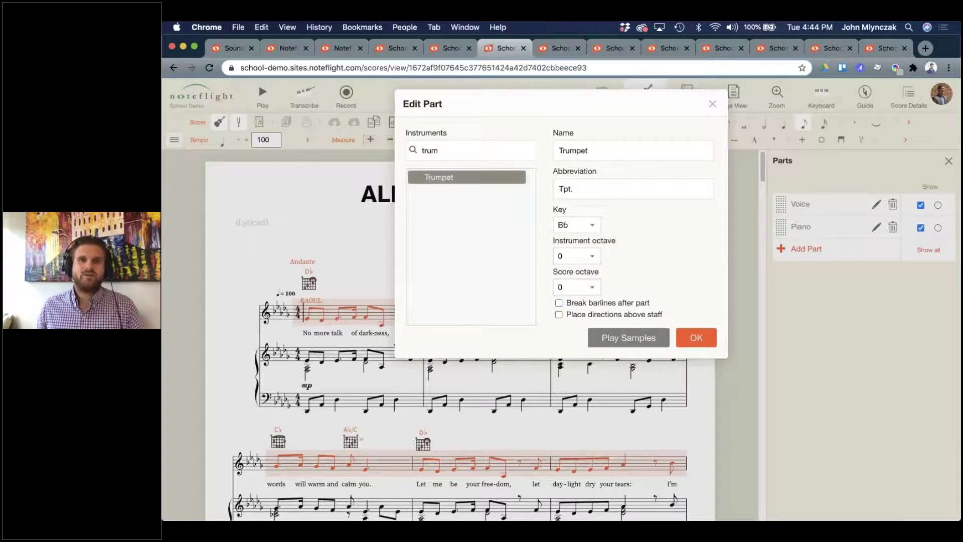
left_click(696, 337)
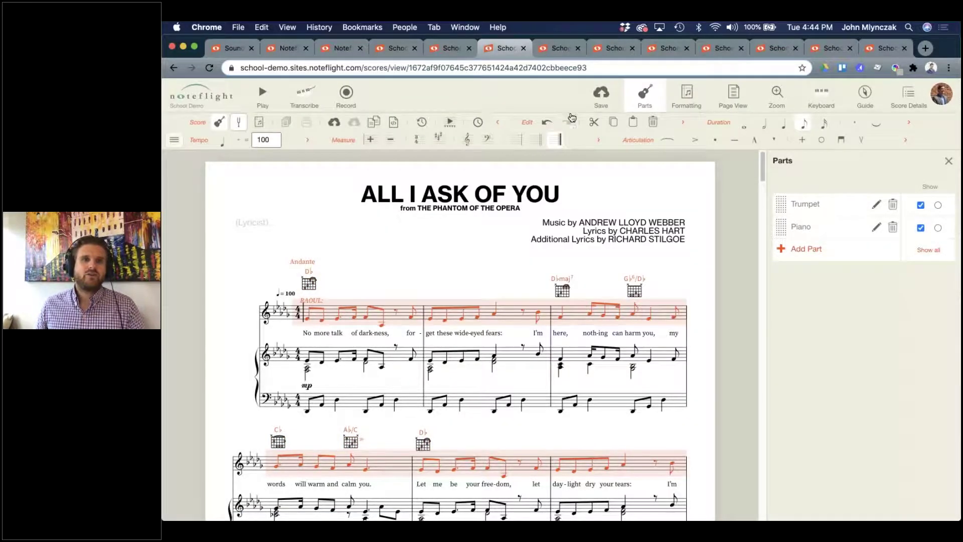
Save the score and look over the new Trumpet staff in E♭.
key("super+s")
key("Escape")
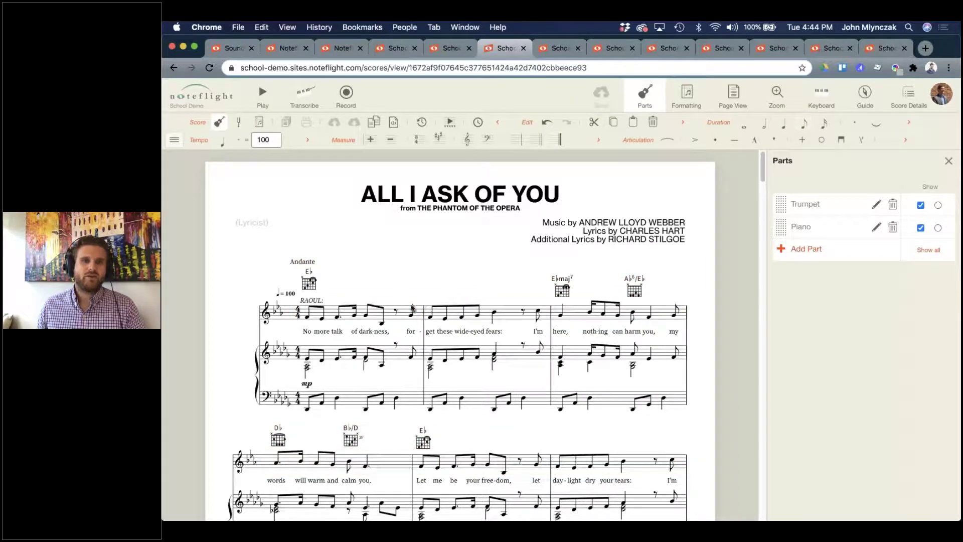
scroll(427, 328, "down", 5)
scroll(426, 328, "up", 4)
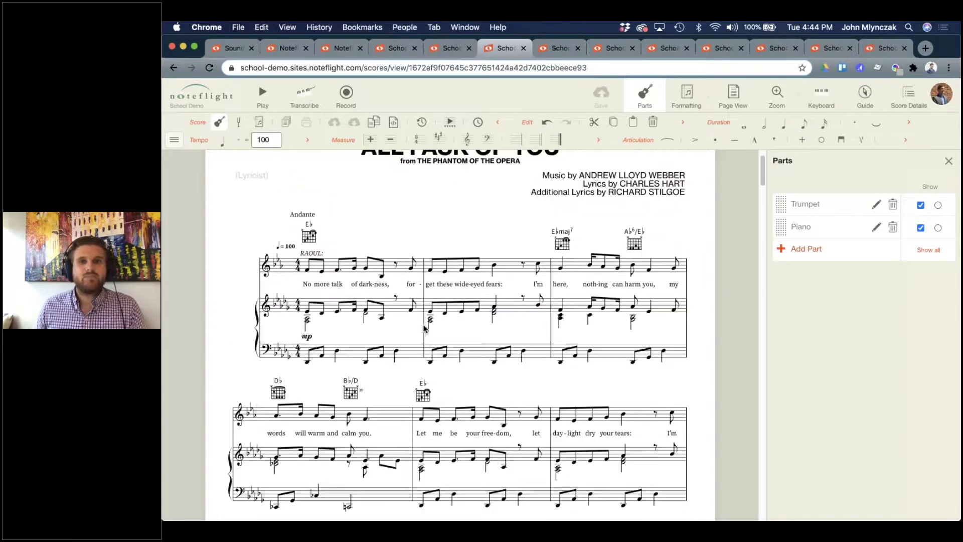
scroll(385, 284, "up", 1)
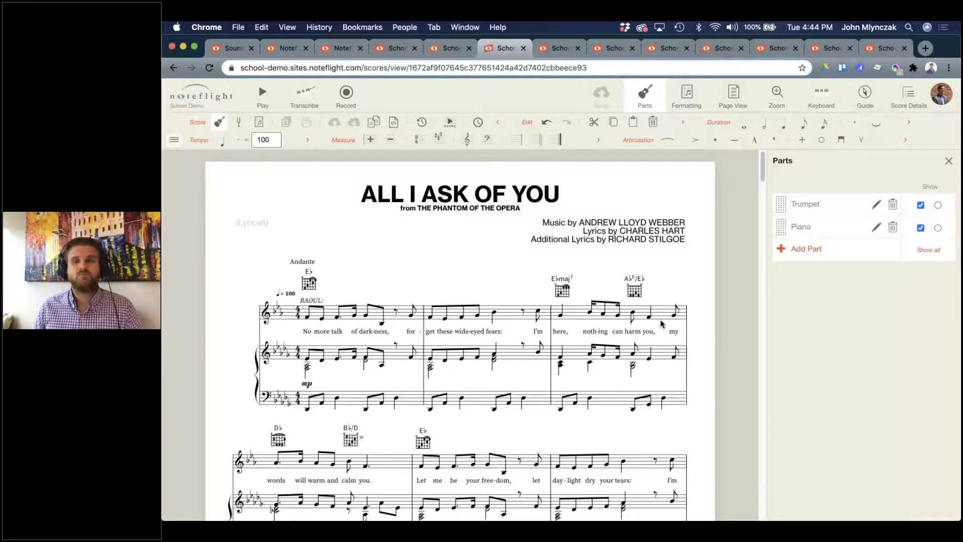
Create a Hard-difficulty SoundCheck score for All I Ask Of You from its score details.
left_click(947, 163)
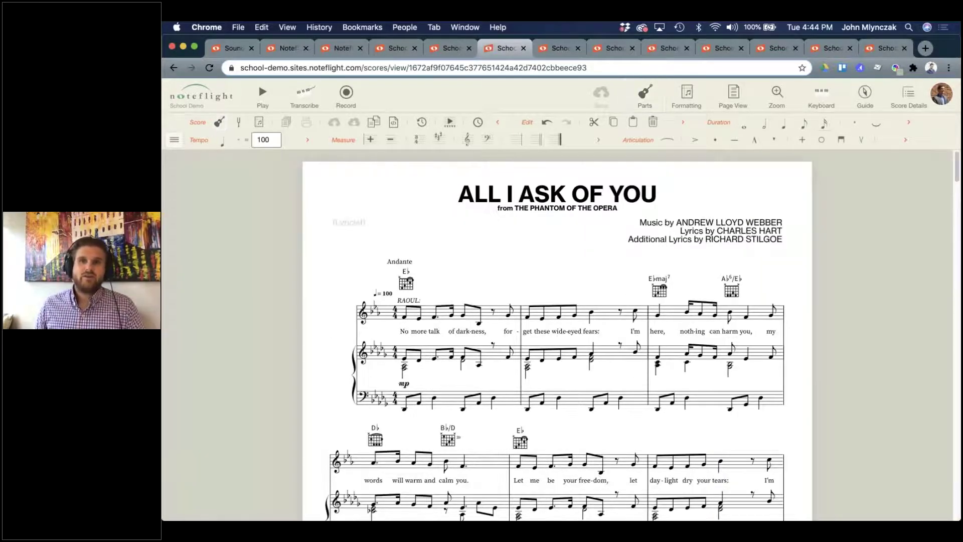
left_click(908, 95)
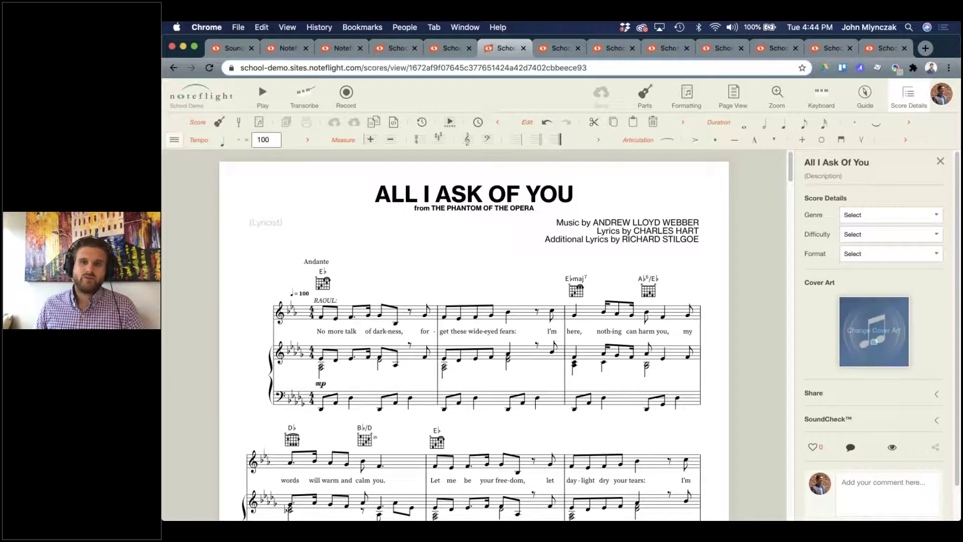
left_click(840, 419)
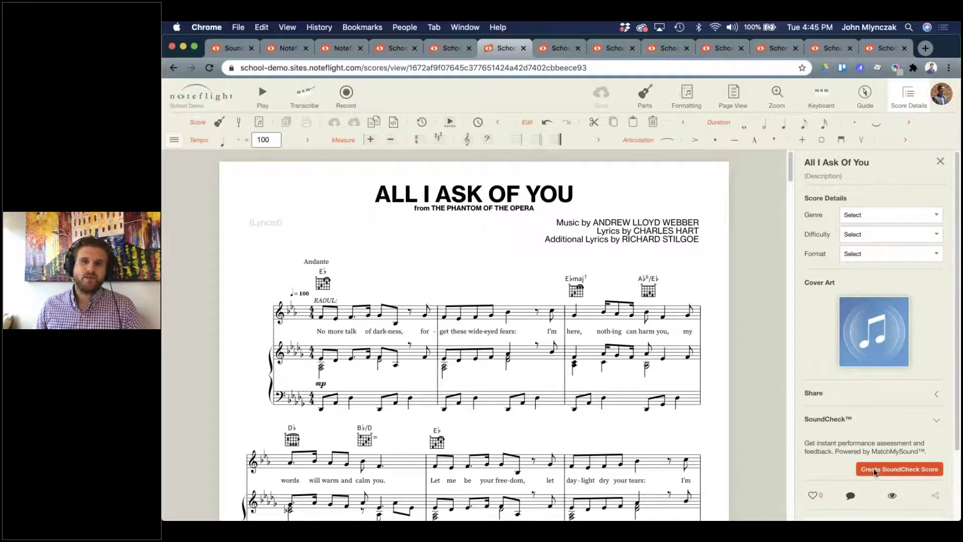
left_click(874, 470)
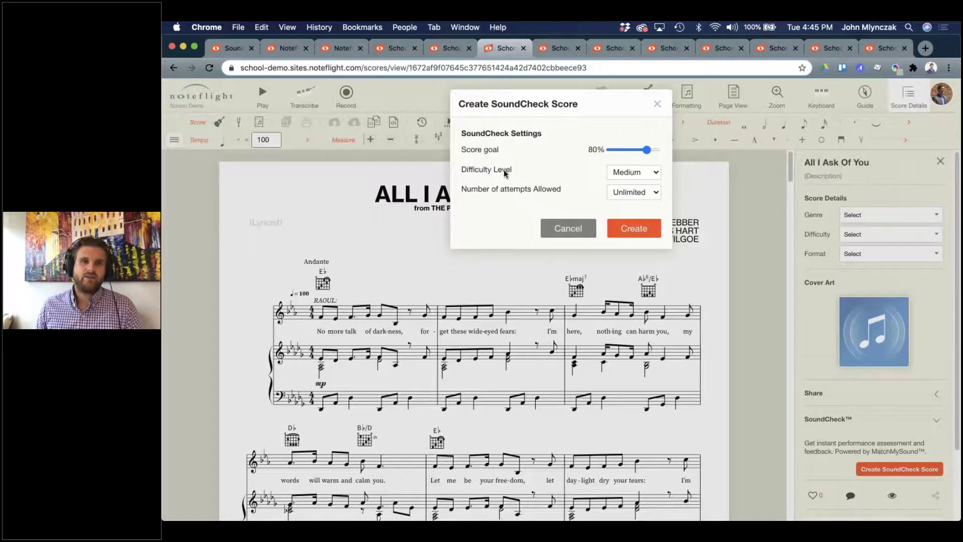
left_click(622, 173)
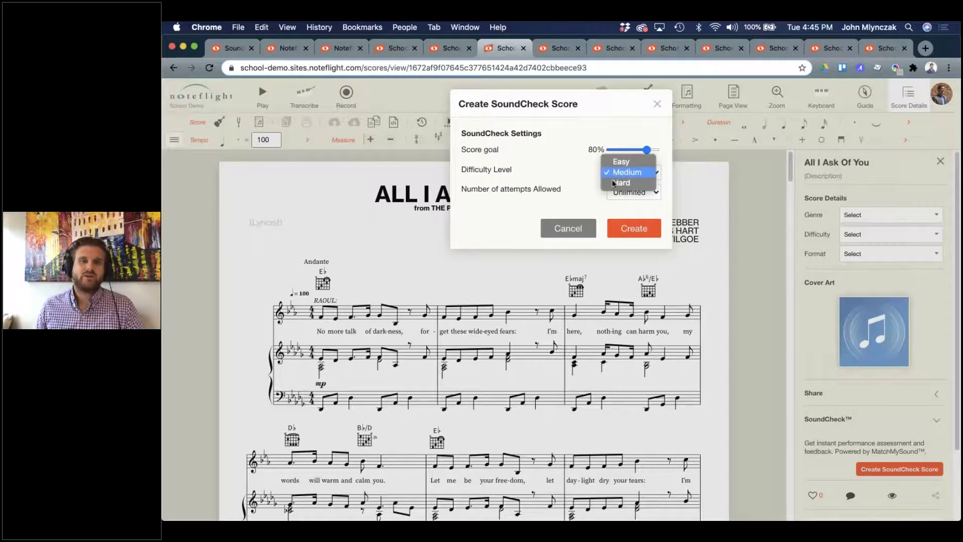
left_click(634, 185)
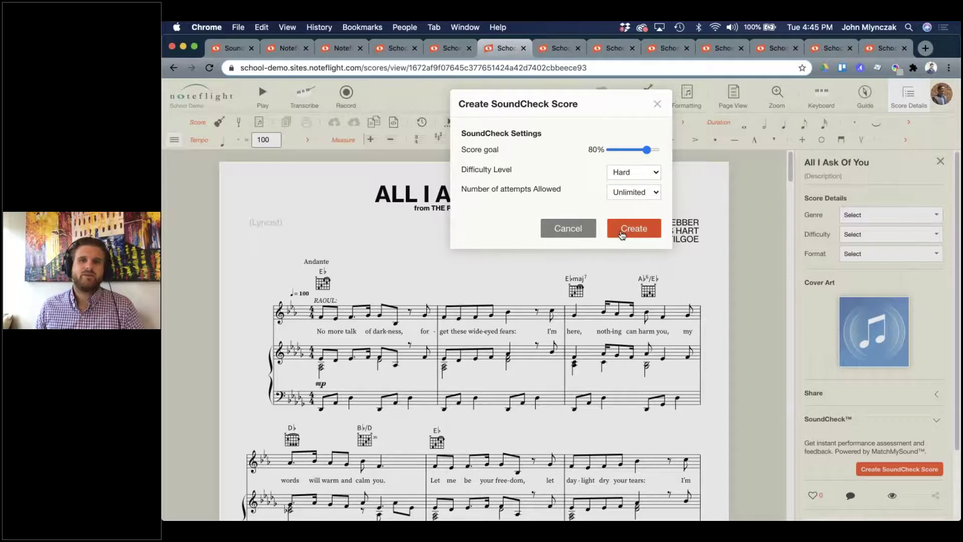
left_click(622, 233)
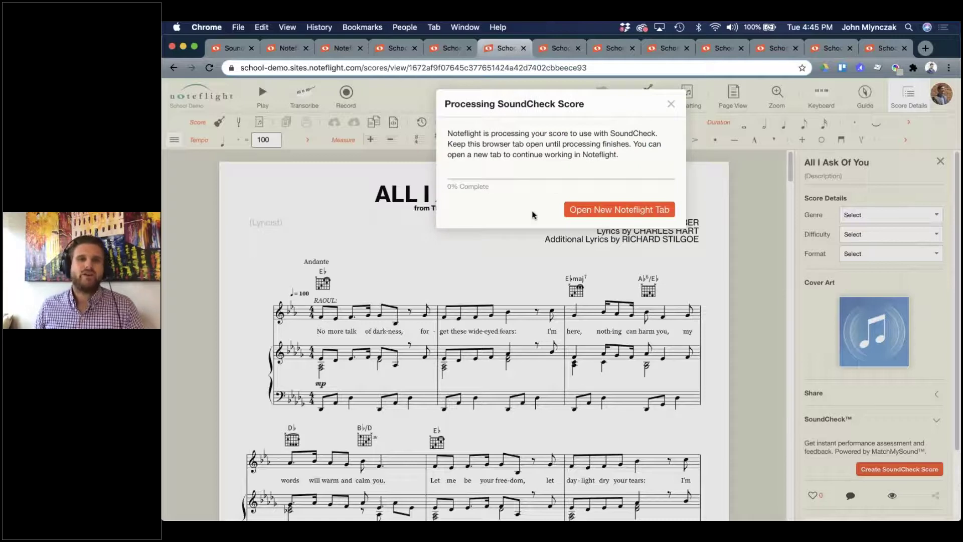
Open a new Noteflight tab, browse the Sight Reading #19 and DRAGONFIRE tabs, and end on My Scores.
left_click(600, 210)
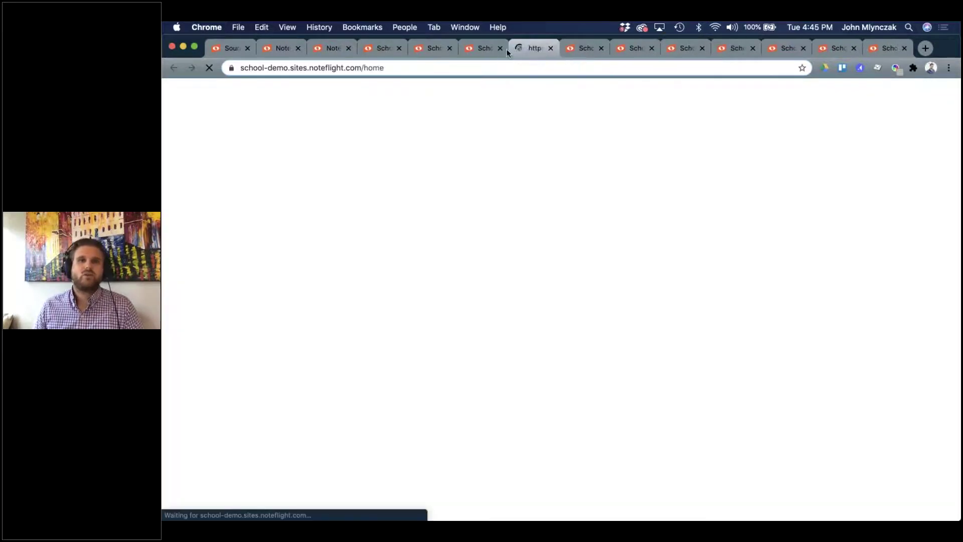
left_click(489, 49)
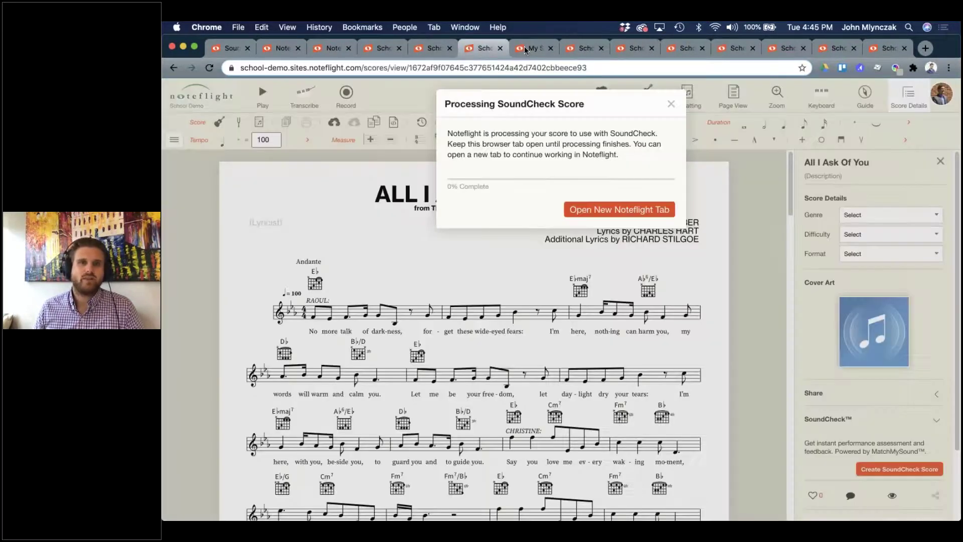
left_click(526, 49)
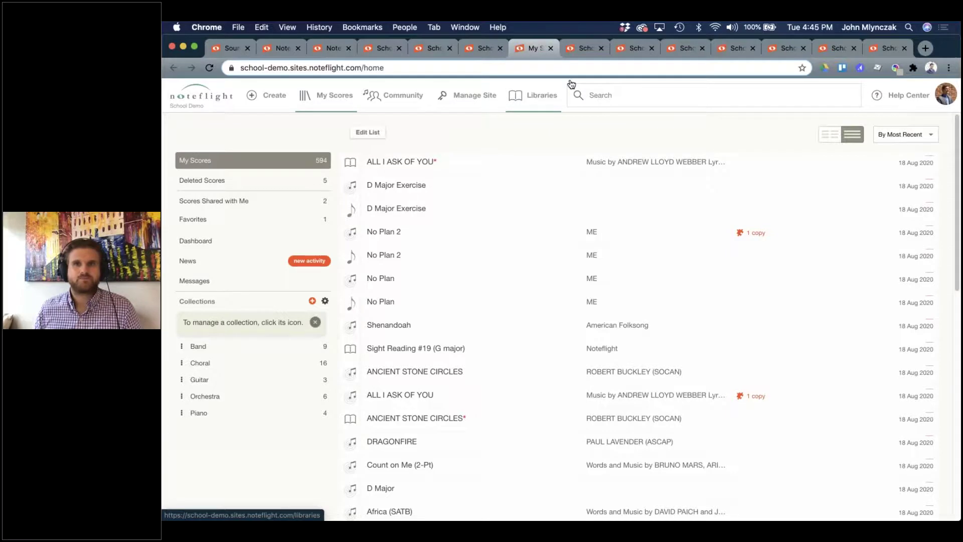
left_click(581, 49)
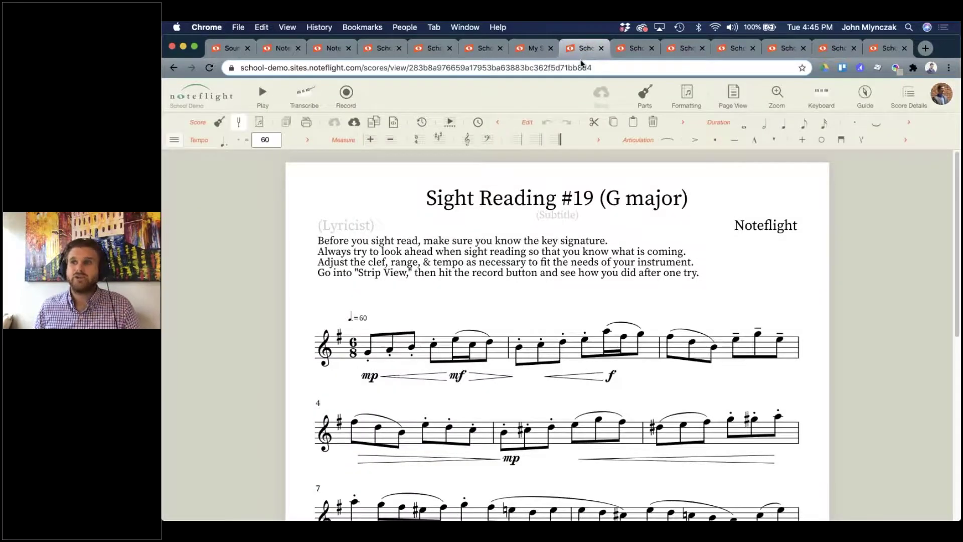
left_click(536, 48)
left_click(625, 50)
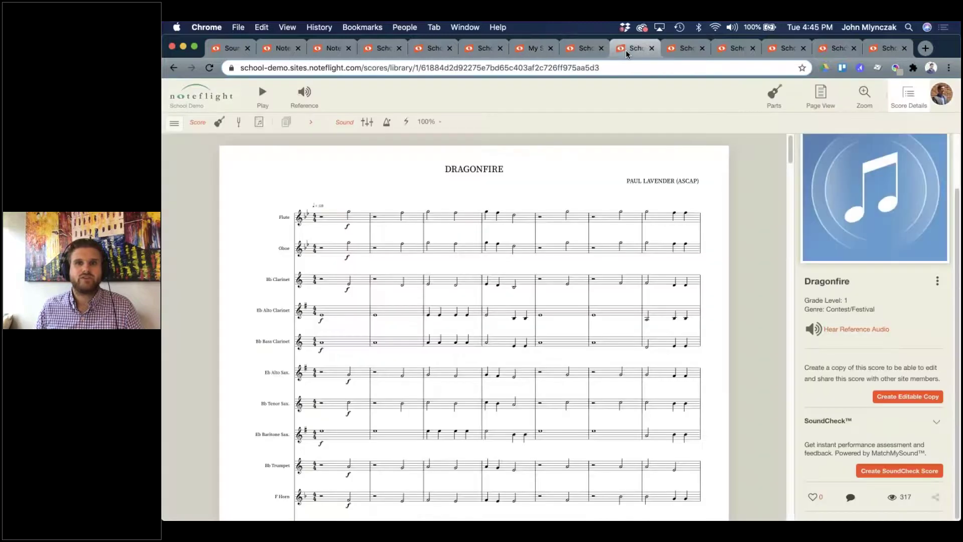
left_click(532, 52)
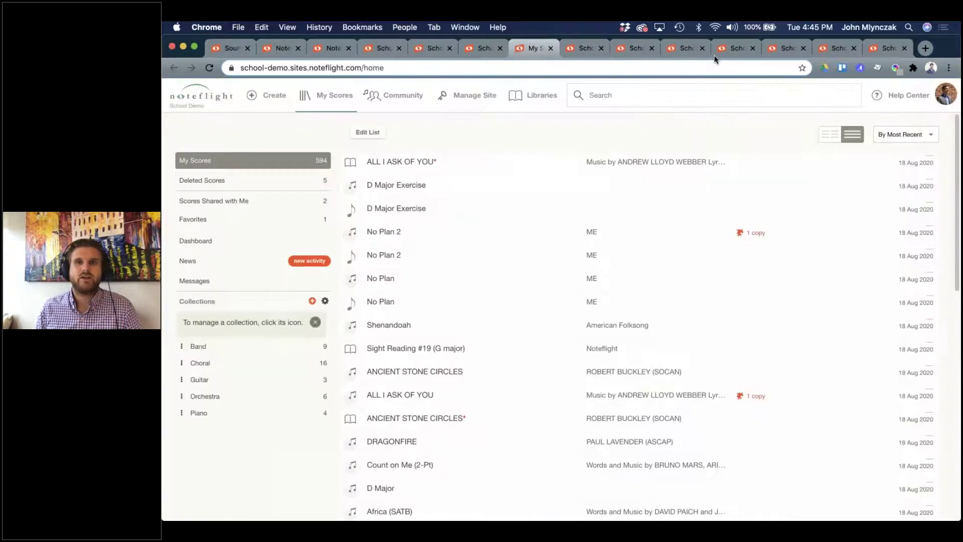
Review the All I Ask Of You, Count on Me (2-Pt) and DRAGONFIRE SoundCheck scores.
left_click(729, 48)
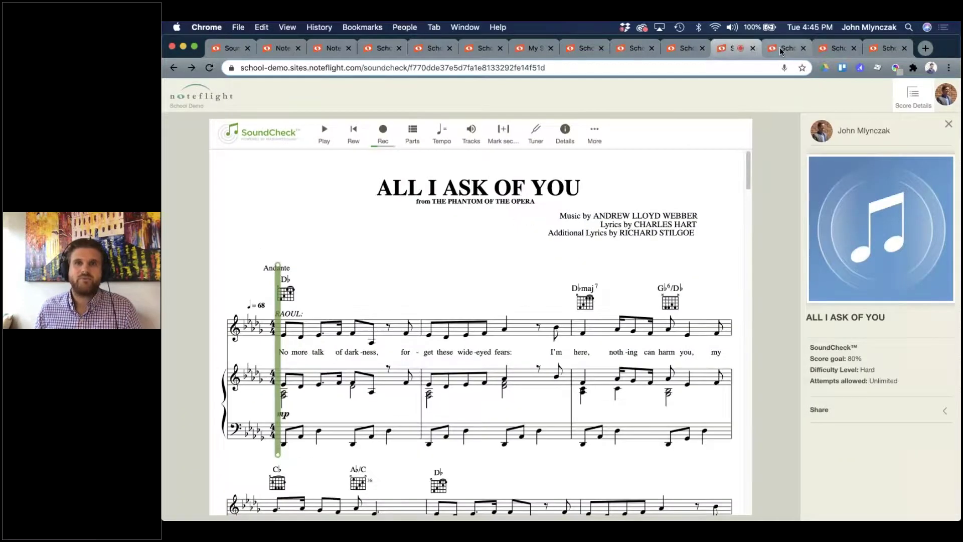
left_click(780, 49)
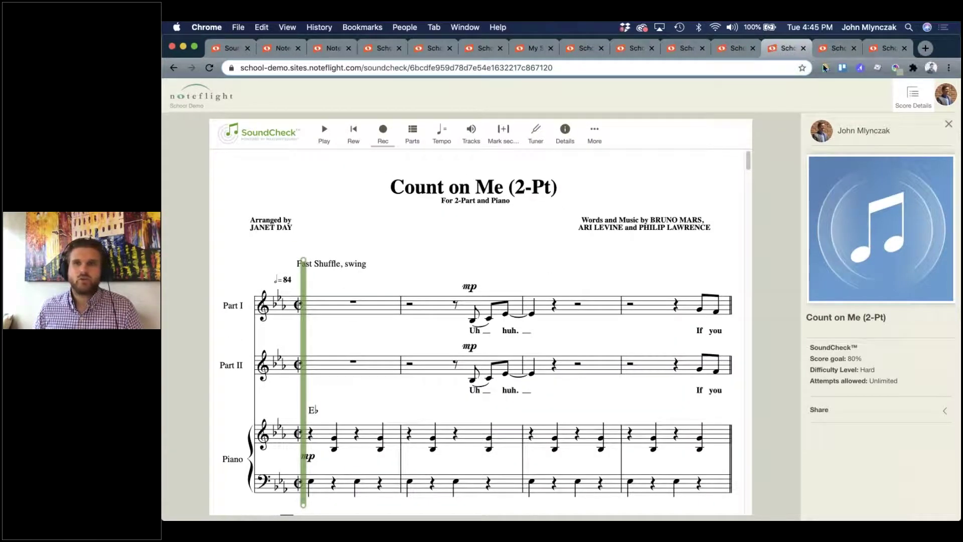
left_click(829, 47)
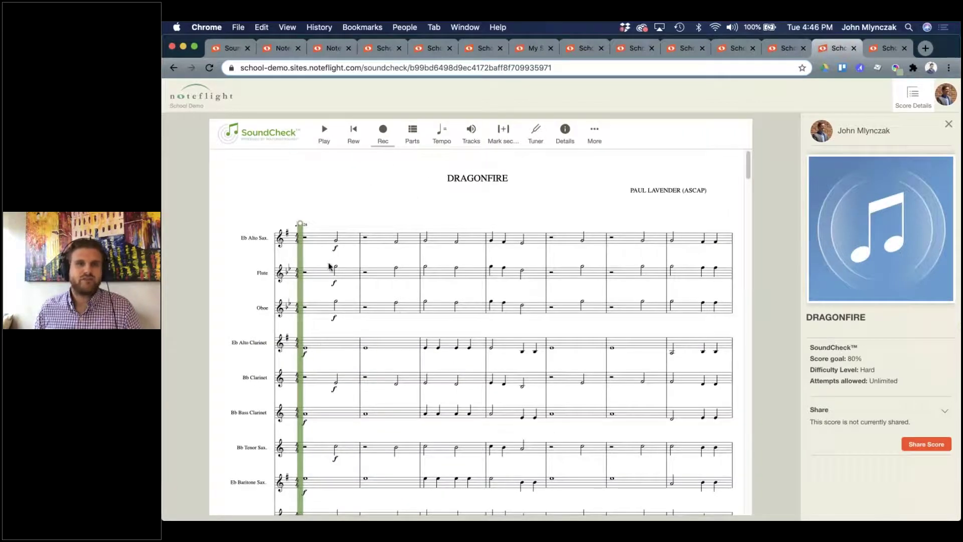
scroll(449, 381, "down", 1)
scroll(450, 381, "up", 1)
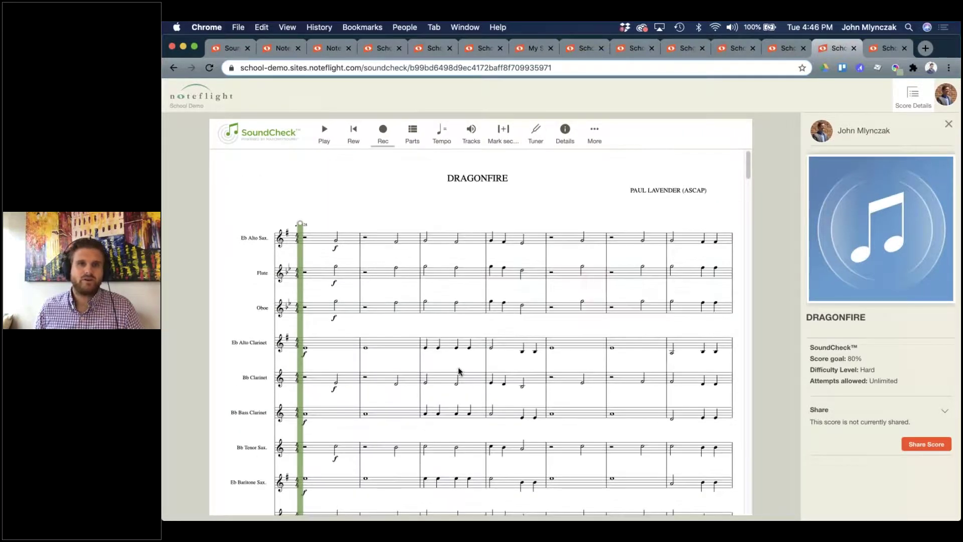
scroll(510, 387, "down", 10)
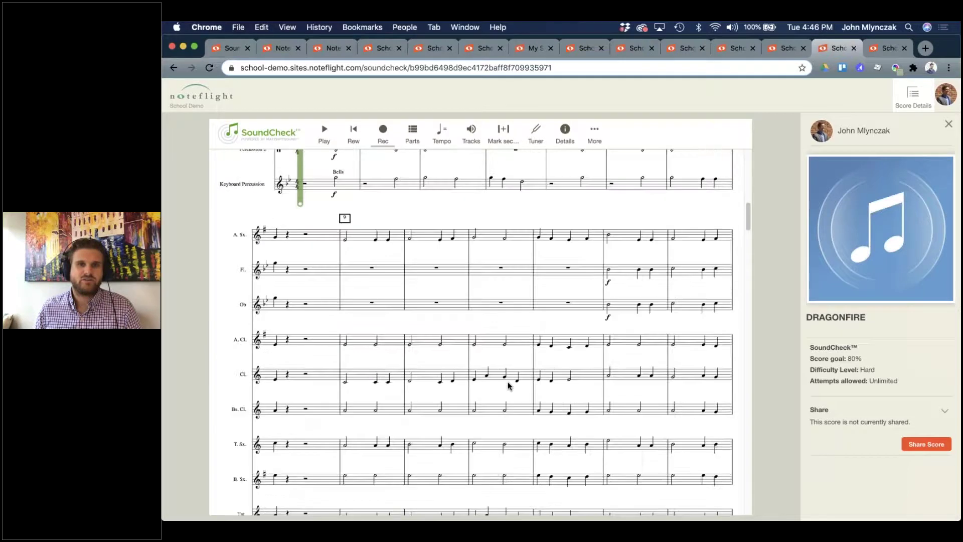
scroll(549, 391, "up", 3)
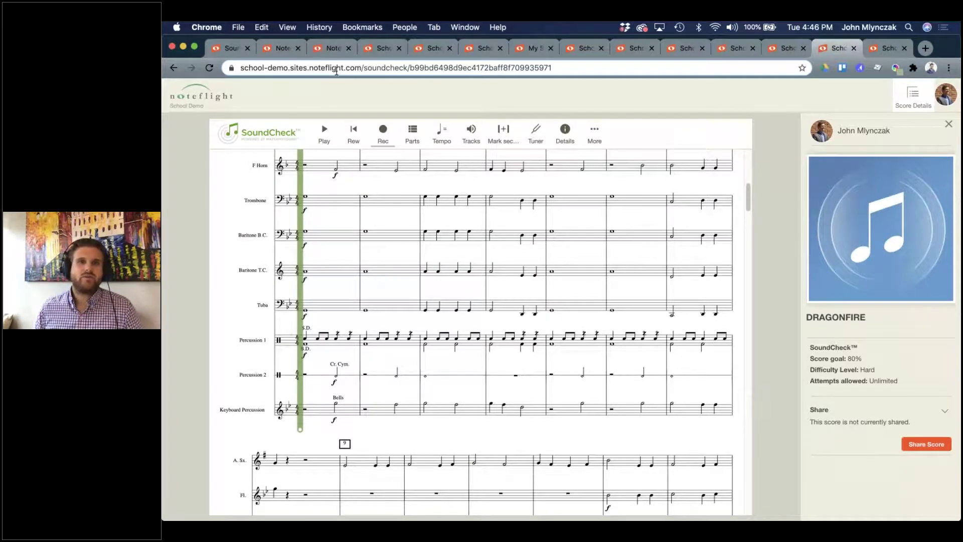
Go to the D Major Exercise SoundCheck score and expand its sharing details.
left_click(332, 49)
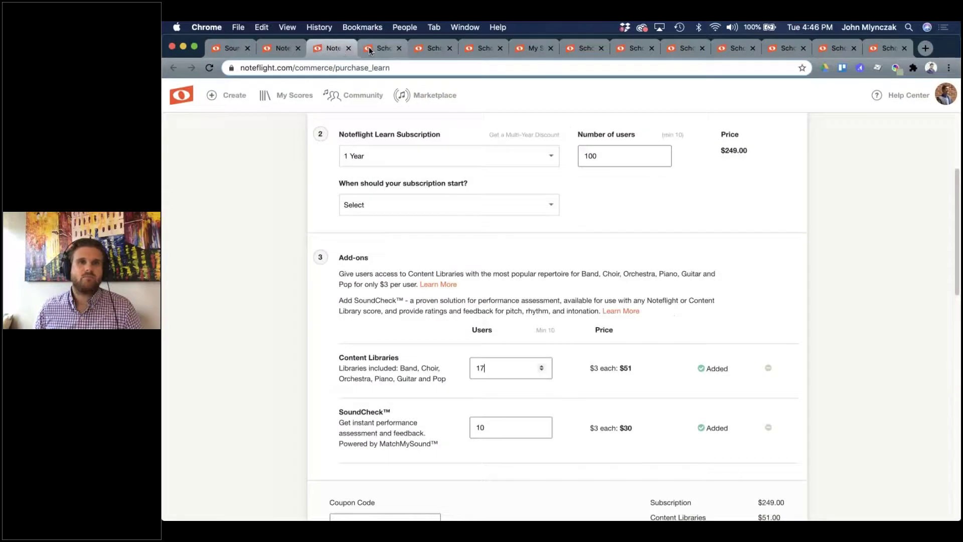
left_click(370, 47)
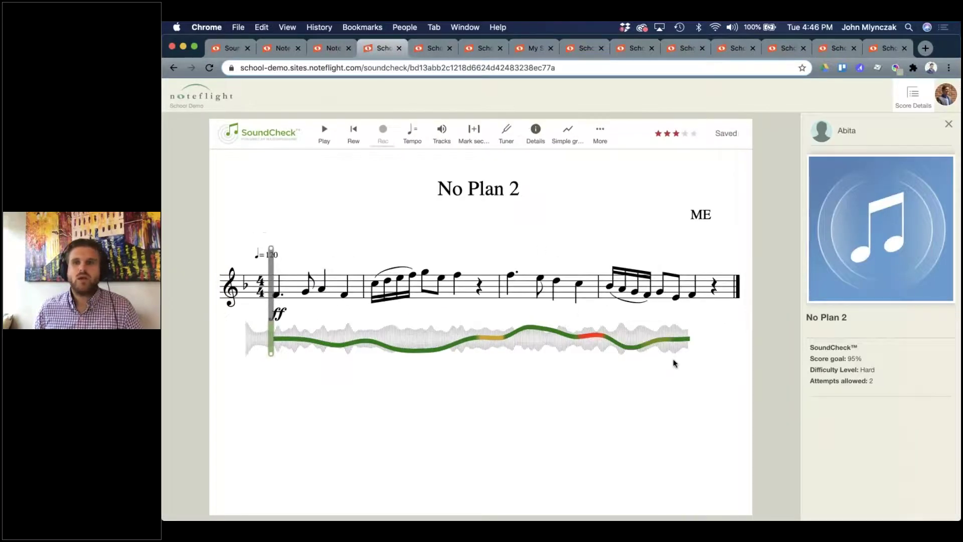
left_click(432, 52)
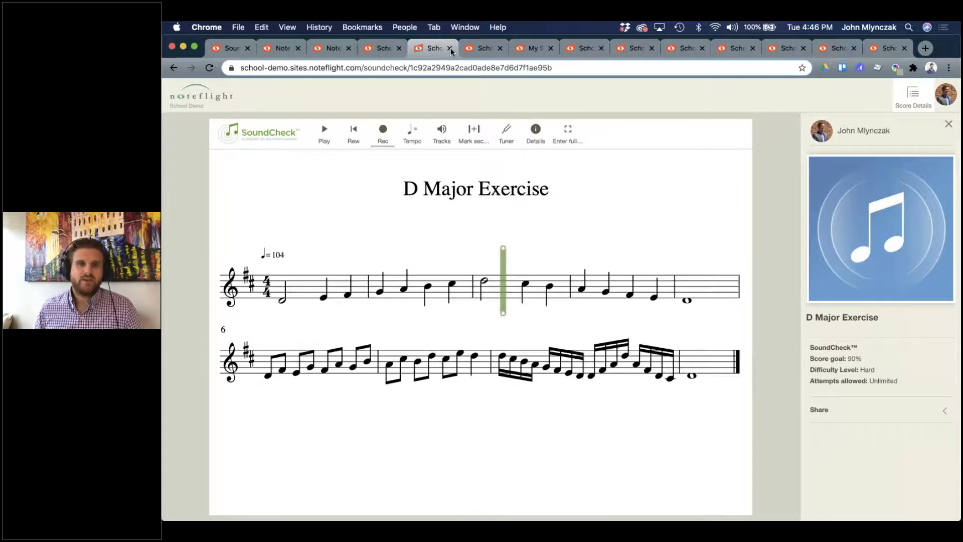
left_click(861, 418)
left_click(925, 444)
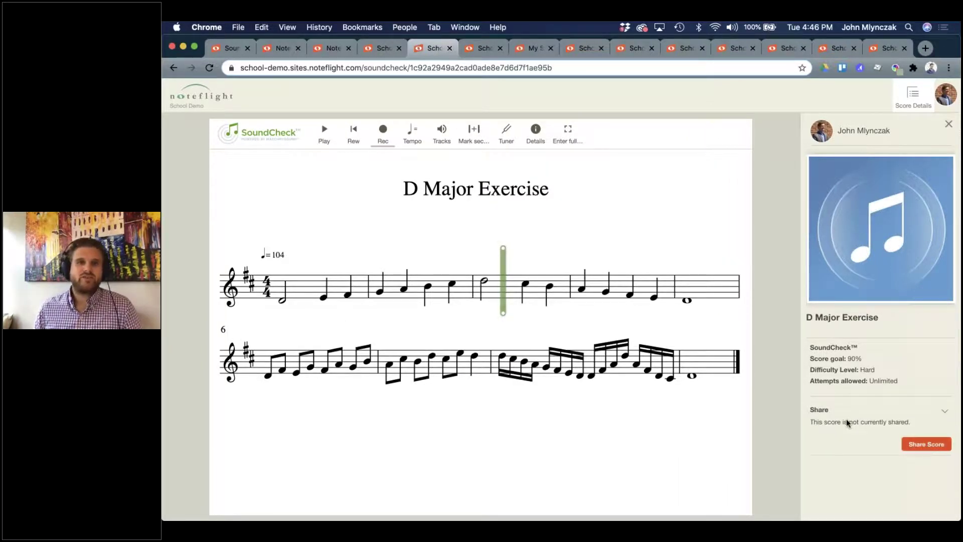
Share D Major Exercise as view-or-comment with All Site Members instead of an activity template, and save.
left_click(464, 158)
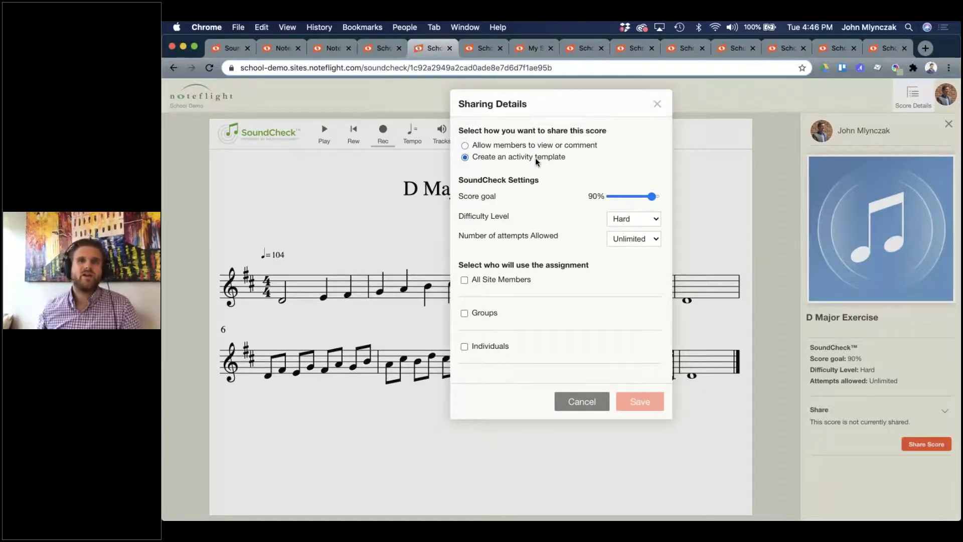
left_click(566, 146)
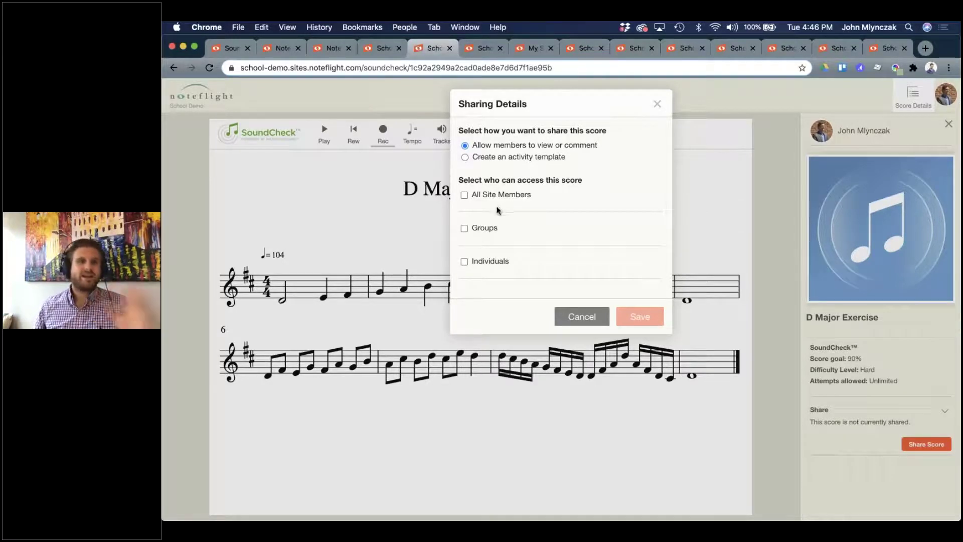
left_click(464, 195)
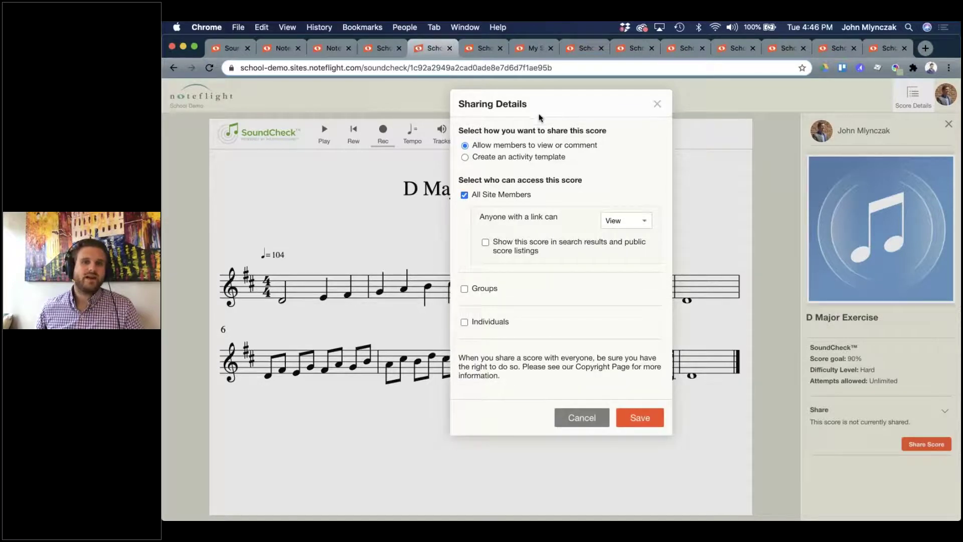
left_click(639, 419)
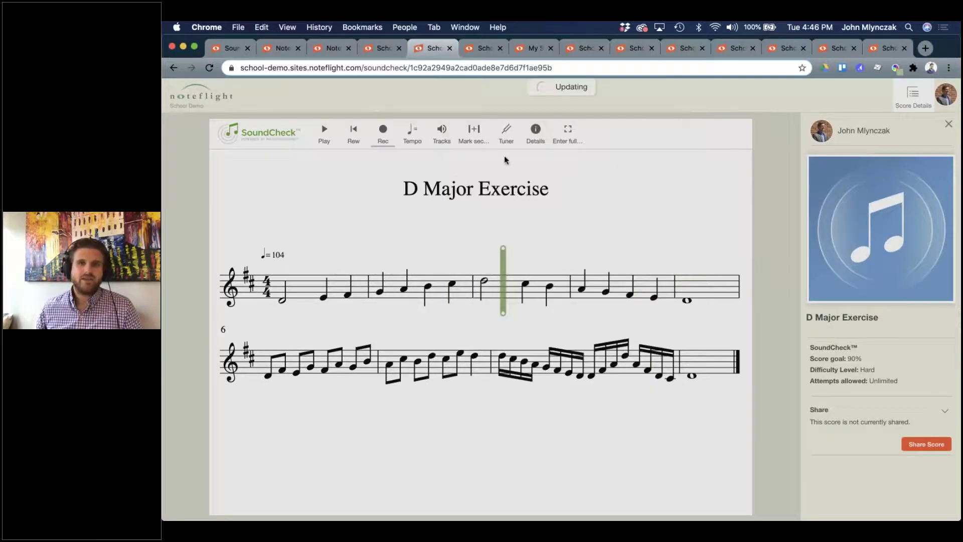
Highlight the score ID in the shared score's web address, then return to the page.
left_click(455, 67)
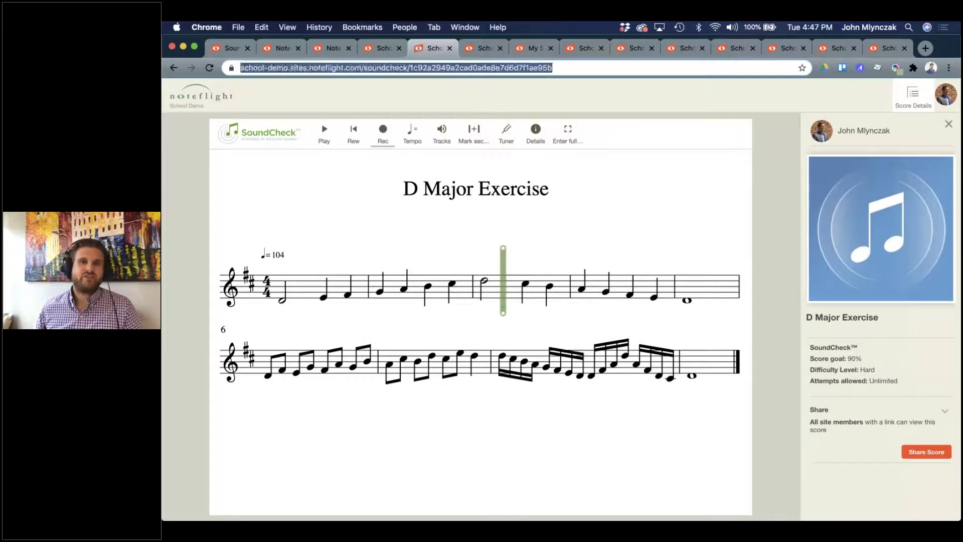
double_click(454, 68)
left_click(454, 67)
double_click(455, 67)
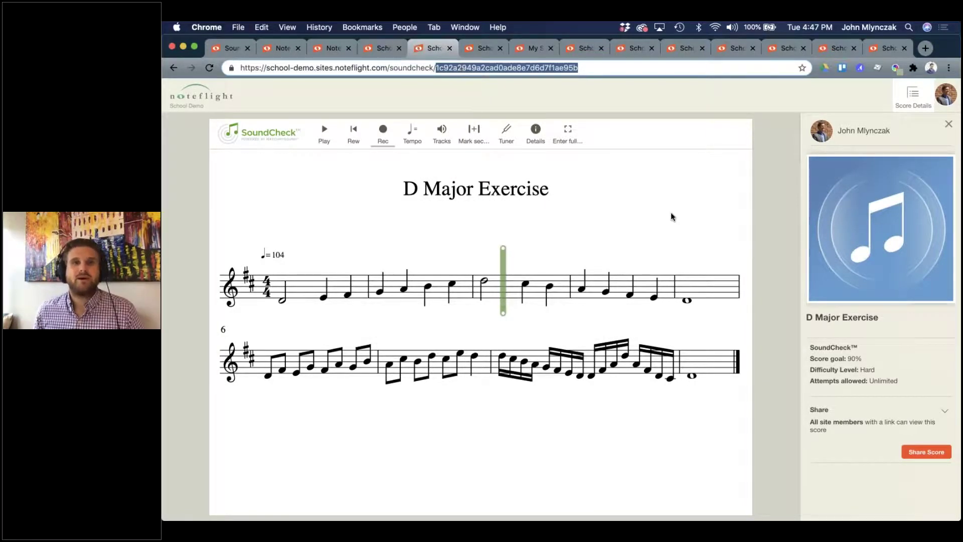
left_click(766, 237)
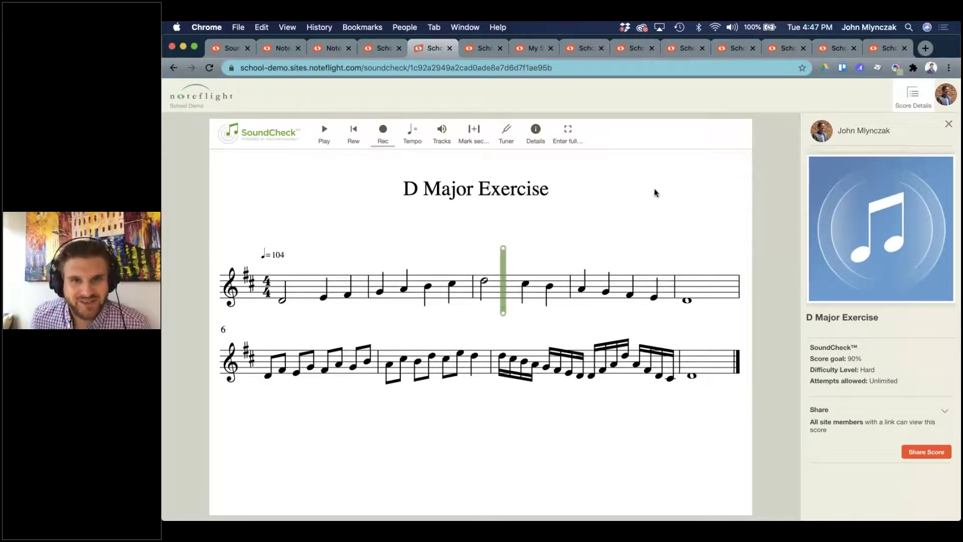
Step through the open tabs to Africa (SATB) SoundCheck and close it, revealing All I Ask Of You.
left_click(484, 48)
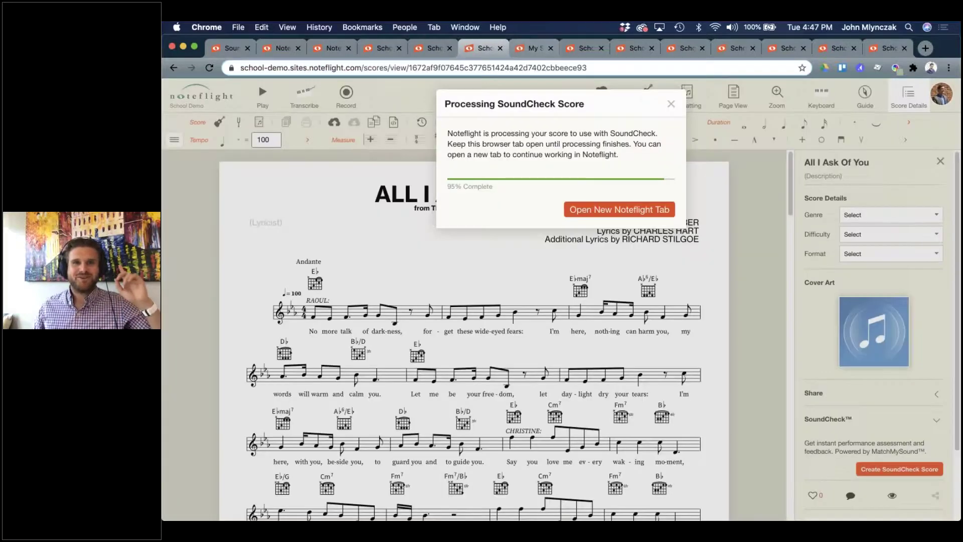
left_click(534, 48)
left_click(586, 48)
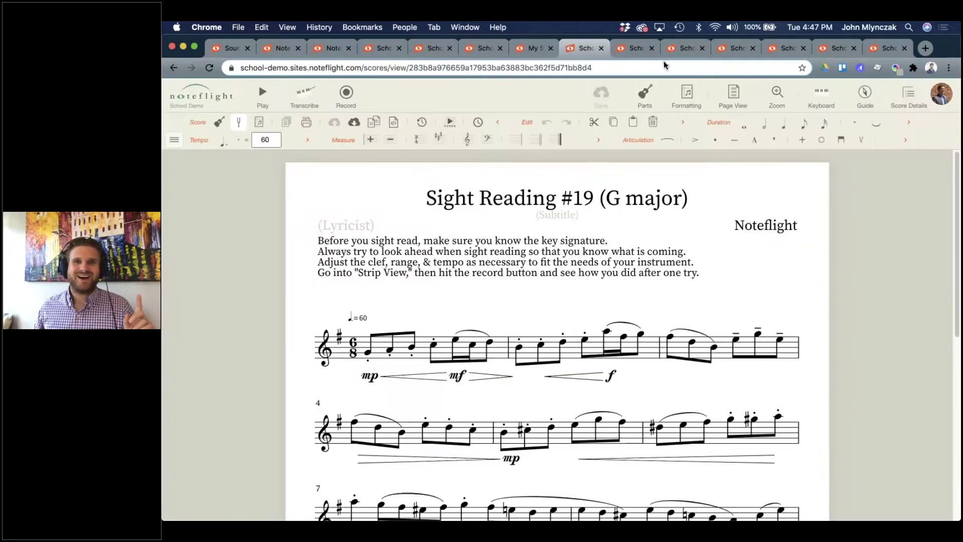
left_click(642, 50)
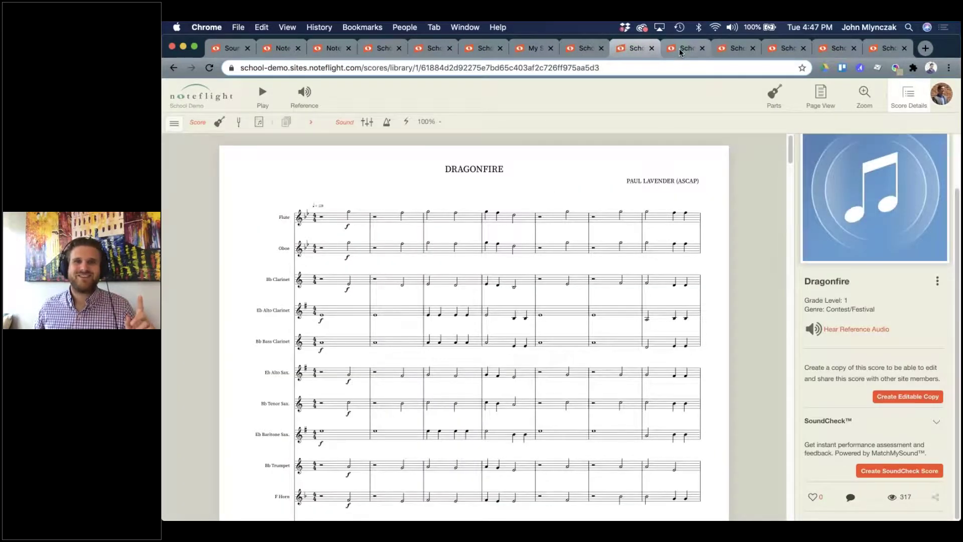
left_click(681, 50)
left_click(702, 48)
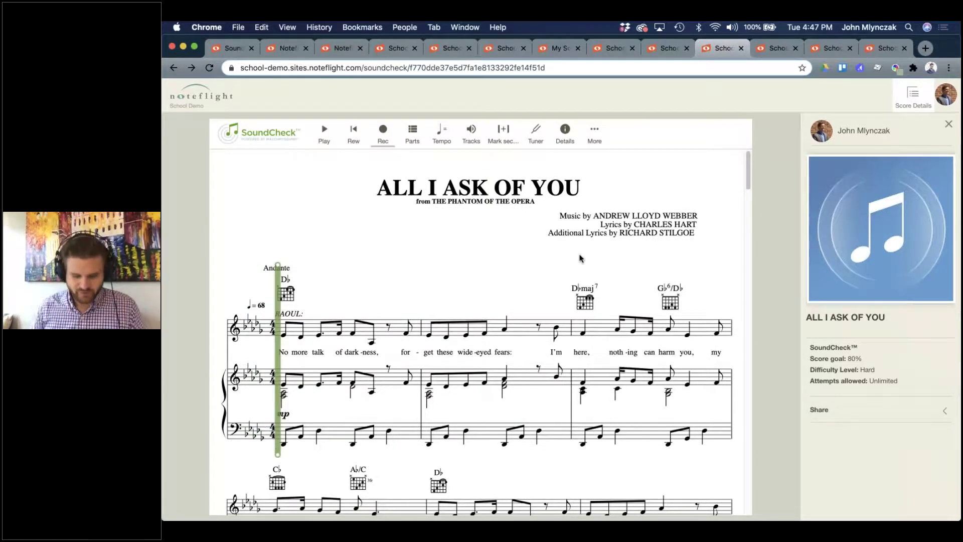
Launch Audio MIDI Setup, set PreSonus AudioBox iTwo as sound output, and hide the window.
key("super+space")
type("aud")
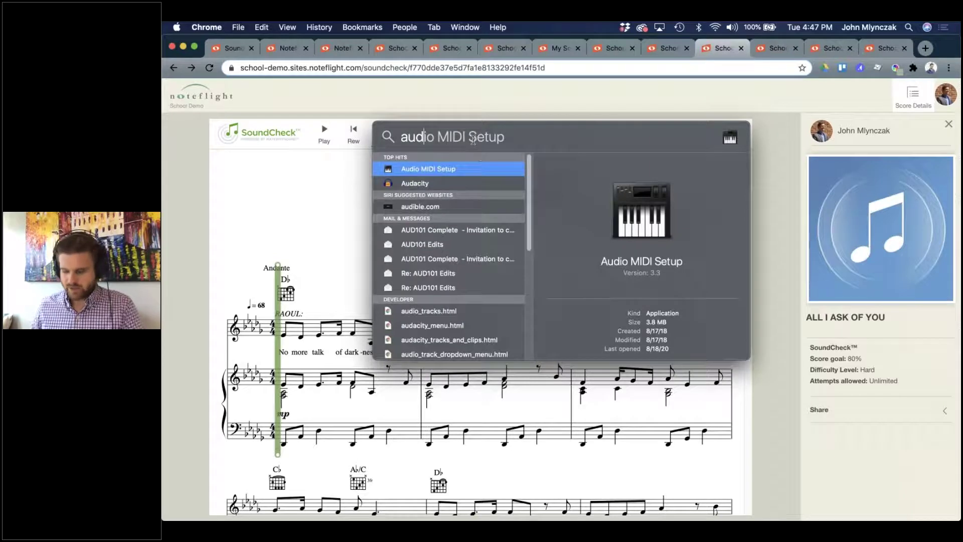
key("Return")
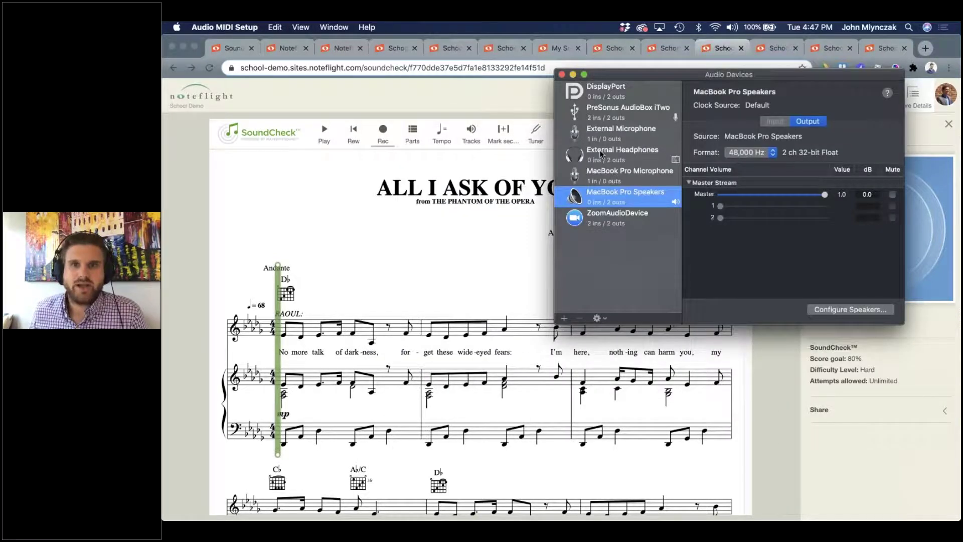
left_click(607, 112)
right_click(607, 112)
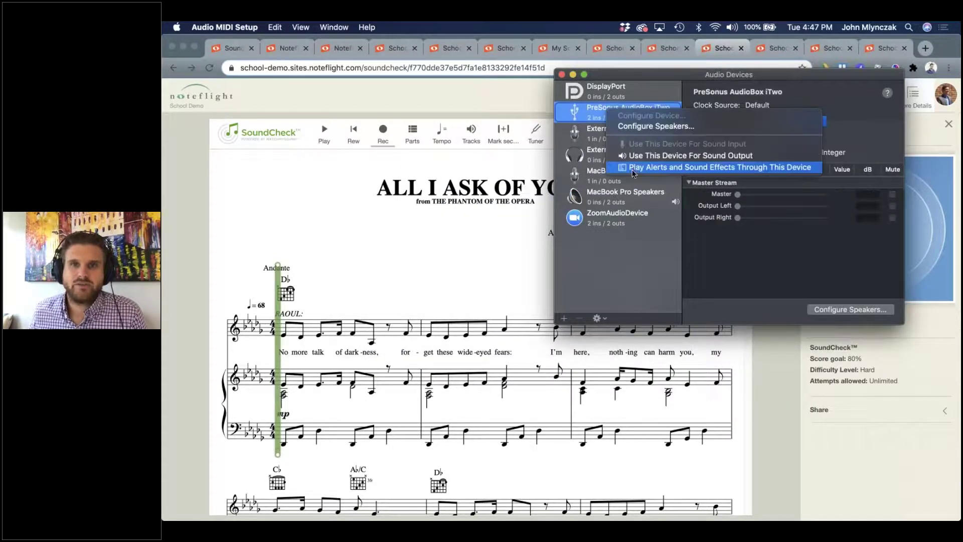
key("super+w")
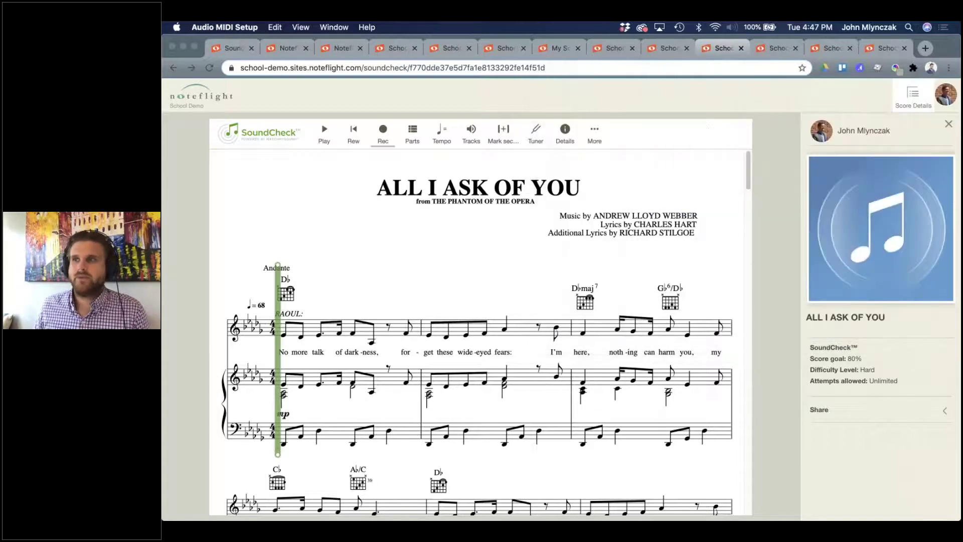
Select the Voice part for practice and briefly play it back.
left_click(417, 137)
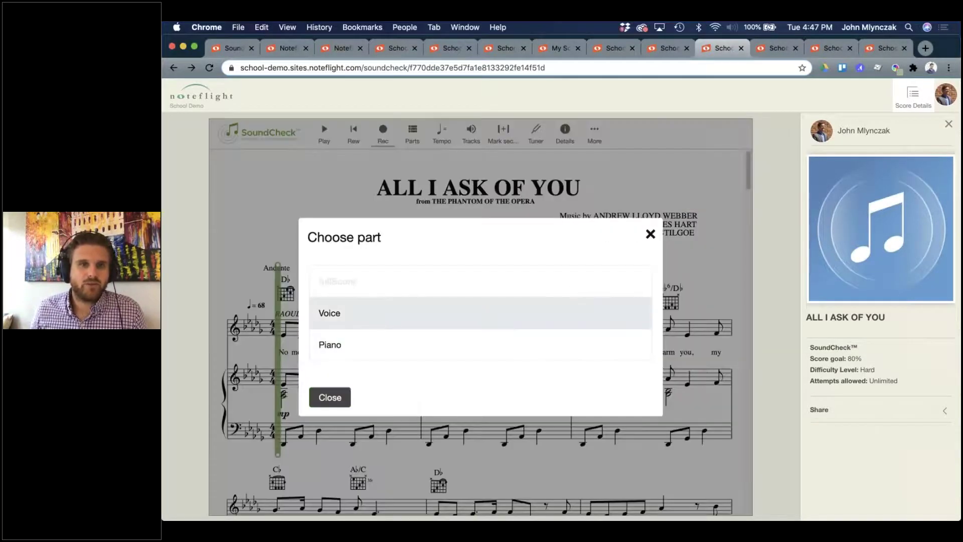
left_click(379, 319)
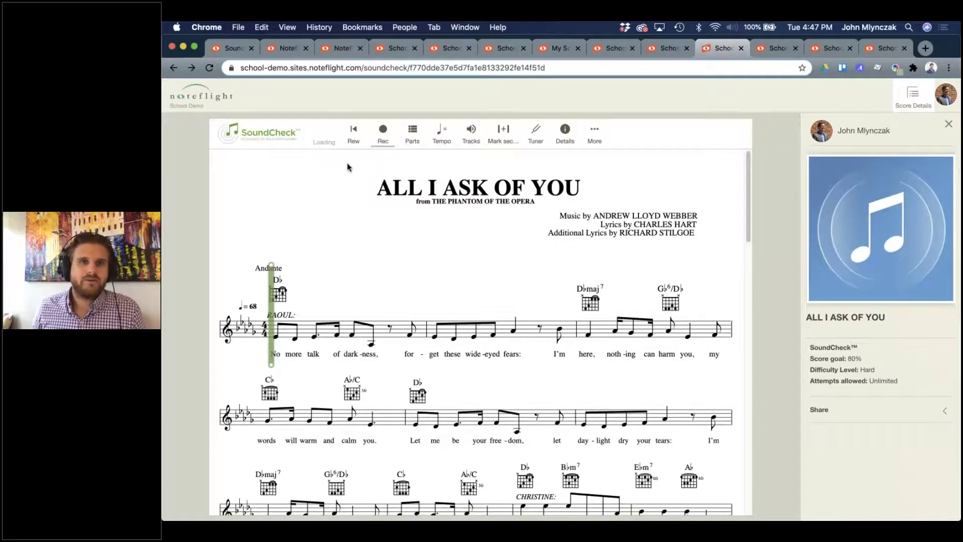
left_click(327, 142)
left_click(327, 143)
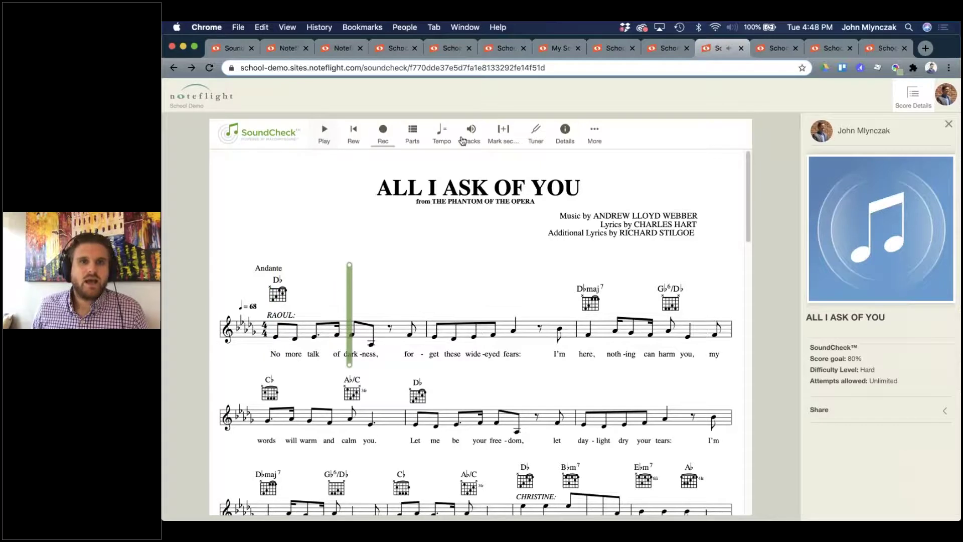
Turn on the backing track for recording, then leave the page without saving.
left_click(465, 137)
left_click(281, 374)
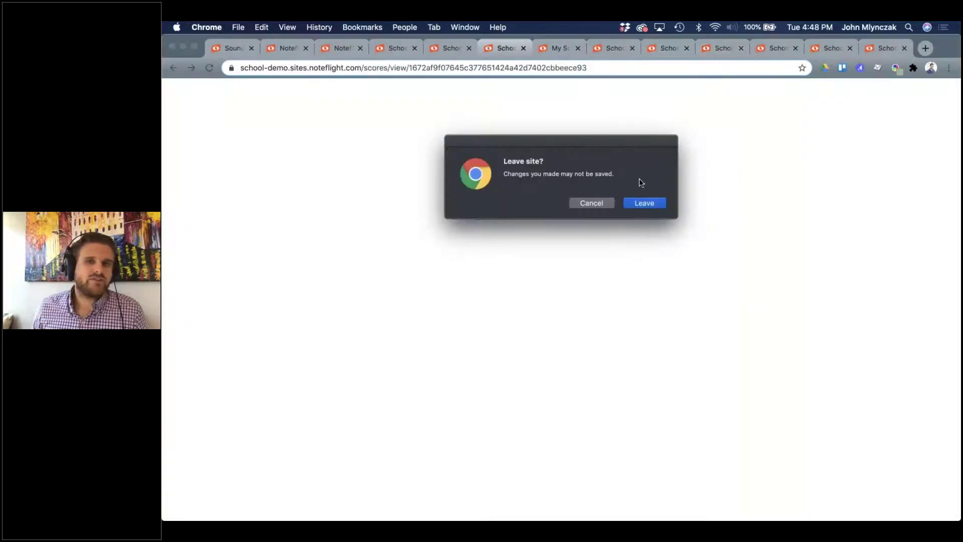
left_click(642, 203)
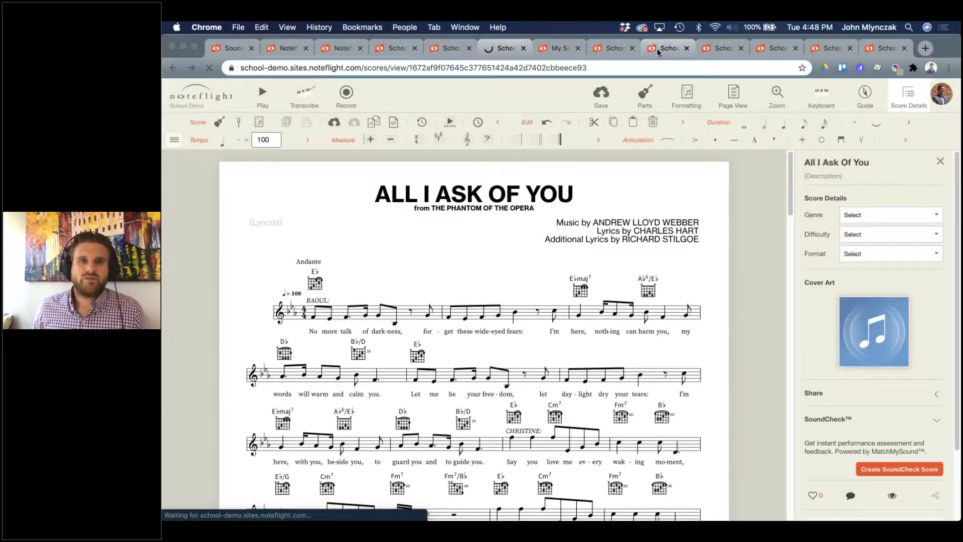
Turn on Show cursor in the Tracks options and rewind playback to the start.
left_click(720, 48)
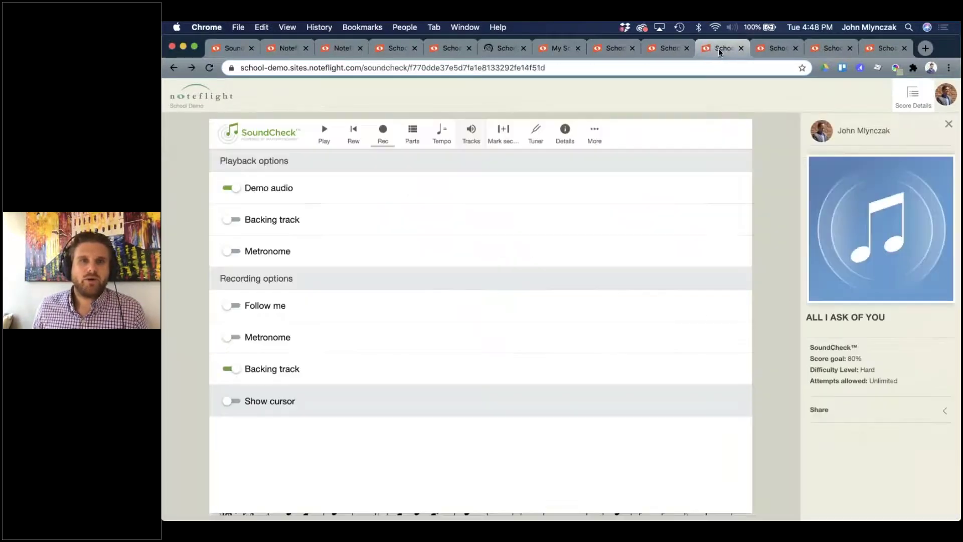
left_click(232, 401)
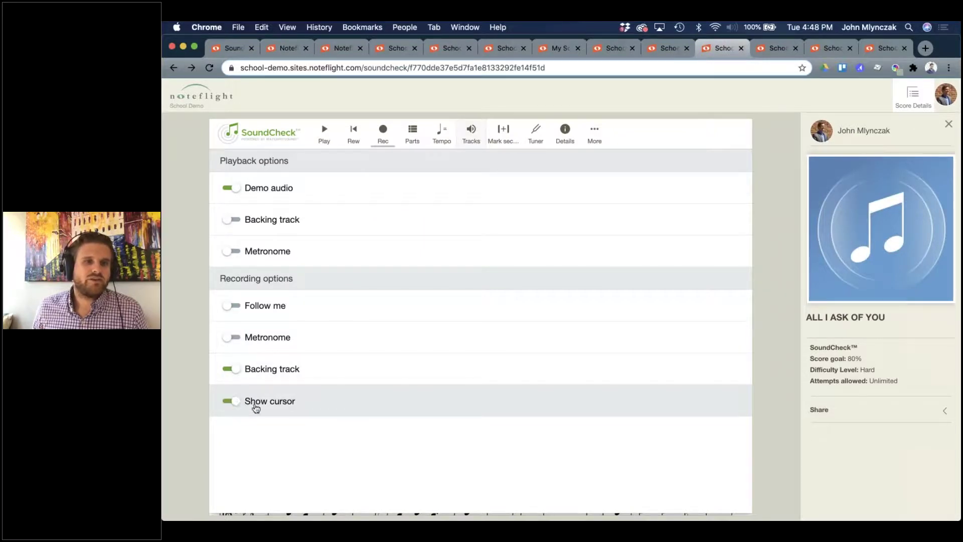
left_click(471, 142)
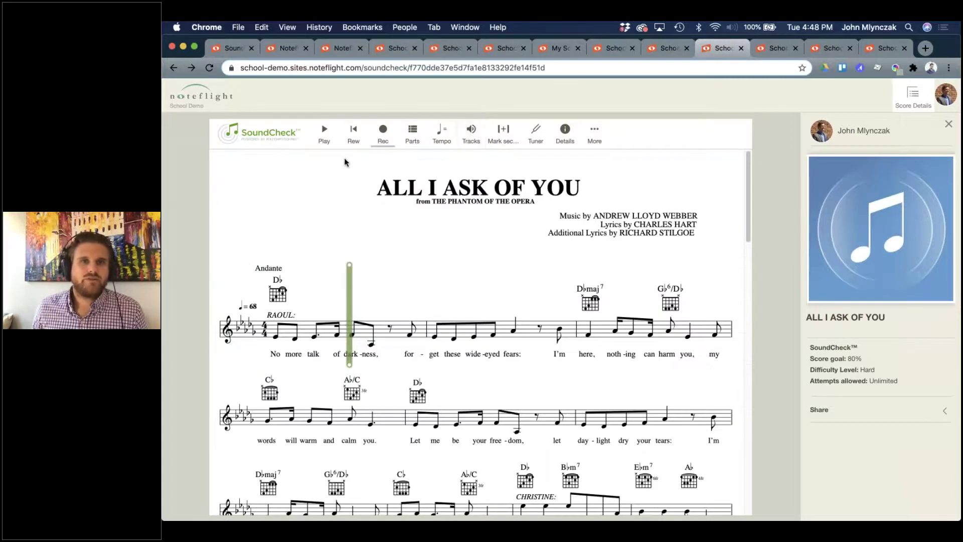
left_click(353, 132)
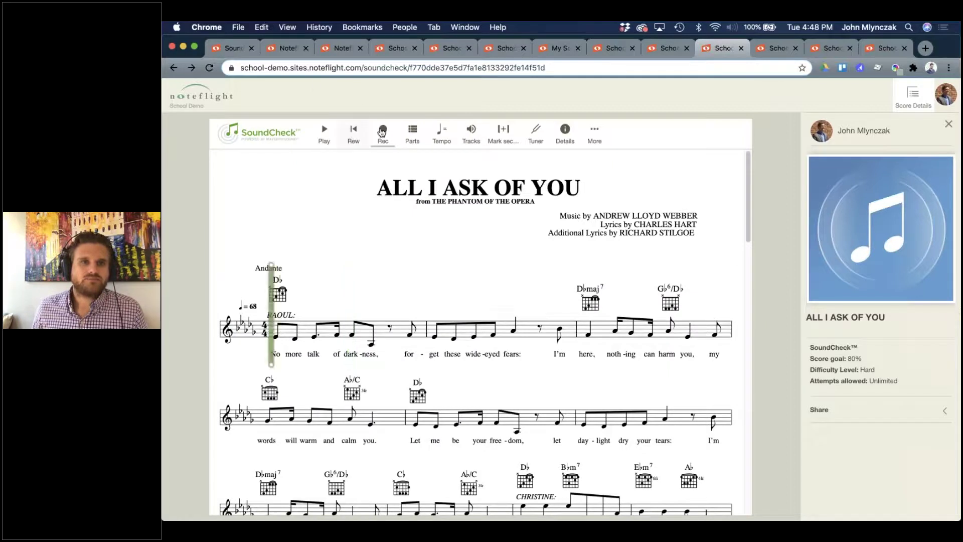
Reload the SoundCheck score, show only the Voice part, and confirm the practice tempo of 68.
left_click(208, 70)
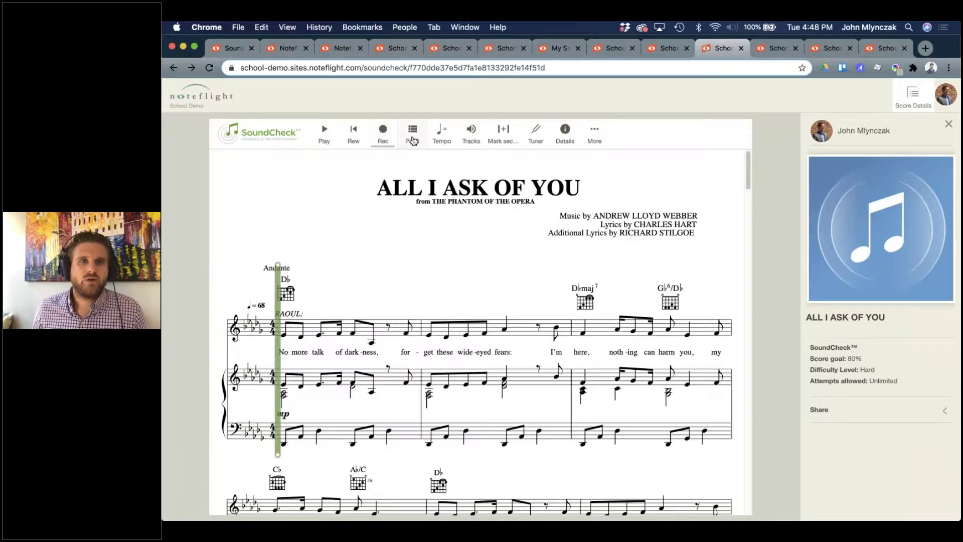
left_click(413, 135)
left_click(359, 322)
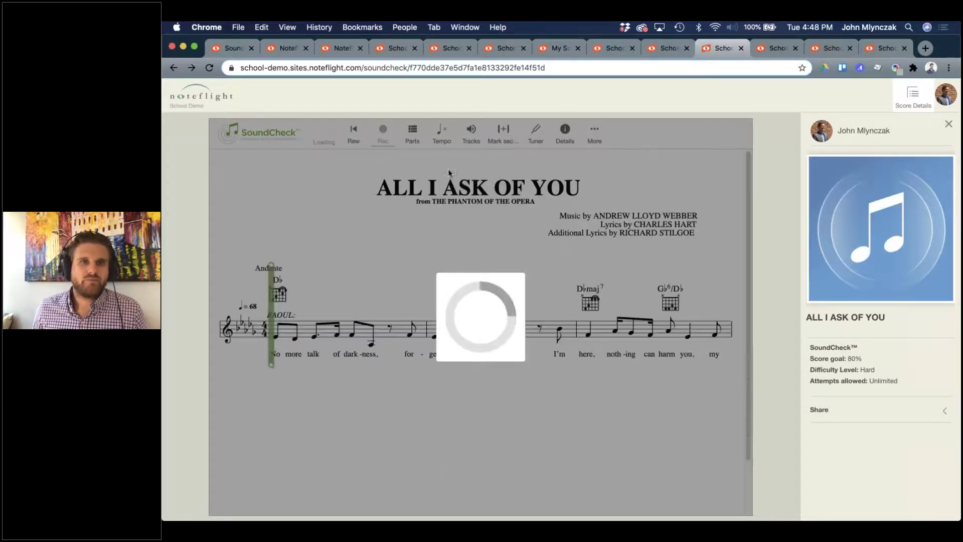
left_click(451, 135)
left_click(470, 135)
left_click(471, 134)
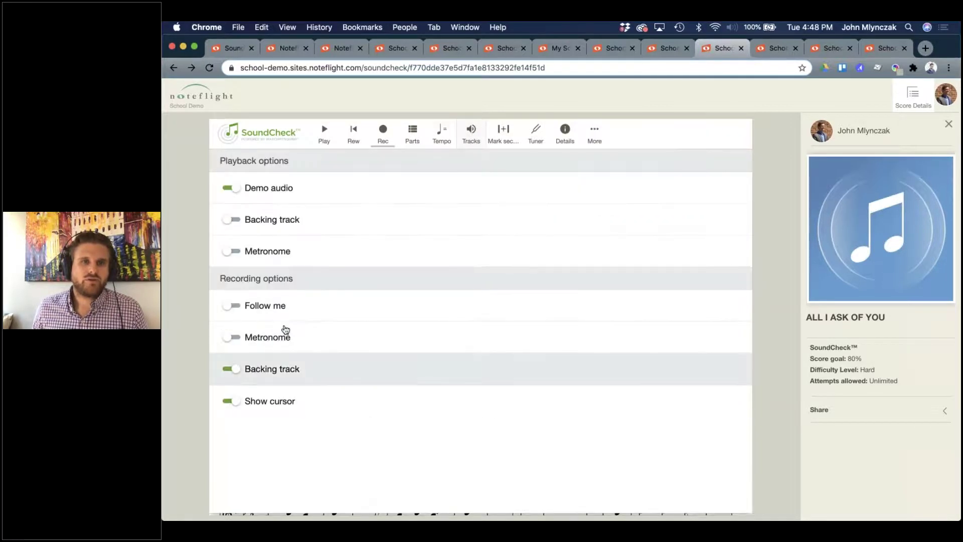
Mark a practice section from the opening through "to guide you", ending just before "Say".
left_click(470, 134)
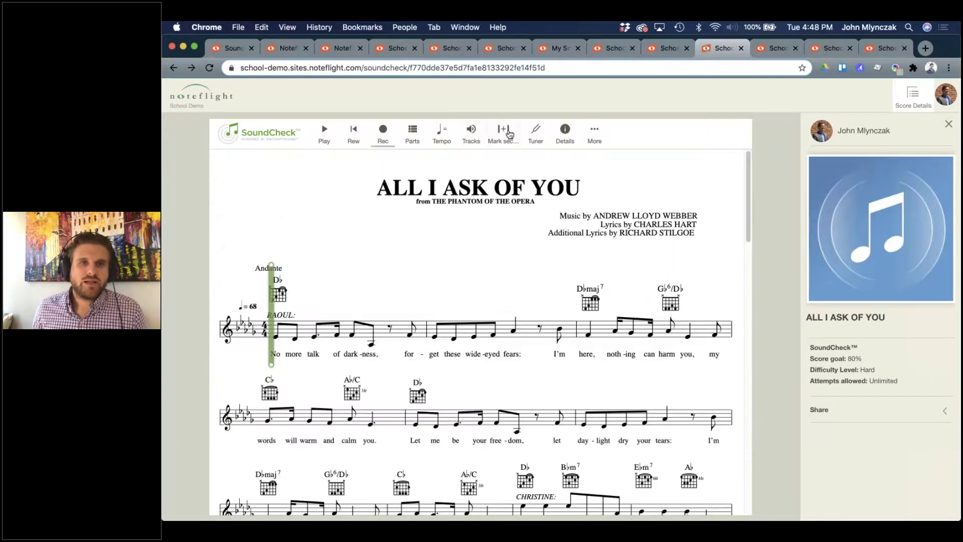
left_click(503, 131)
scroll(559, 413, "down", 1)
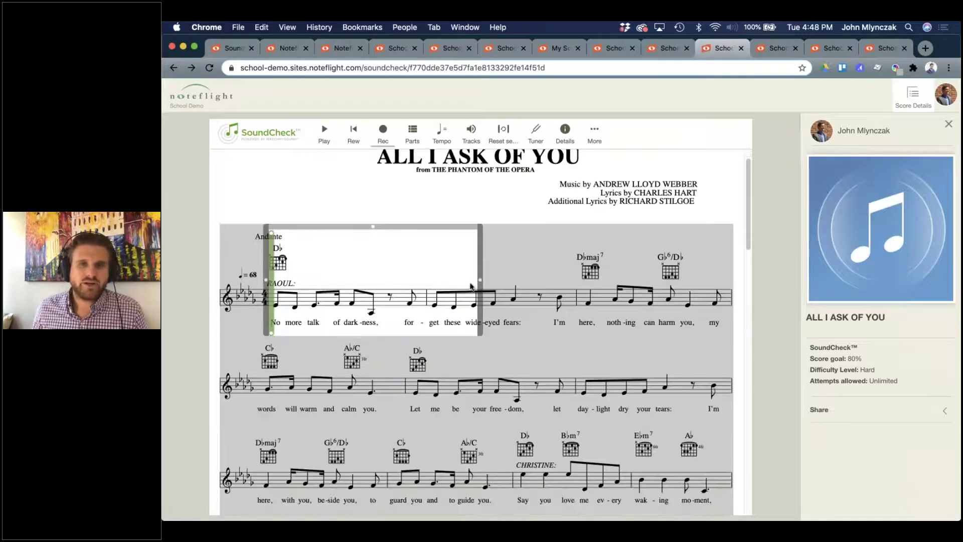
left_click_drag(480, 279, 592, 279)
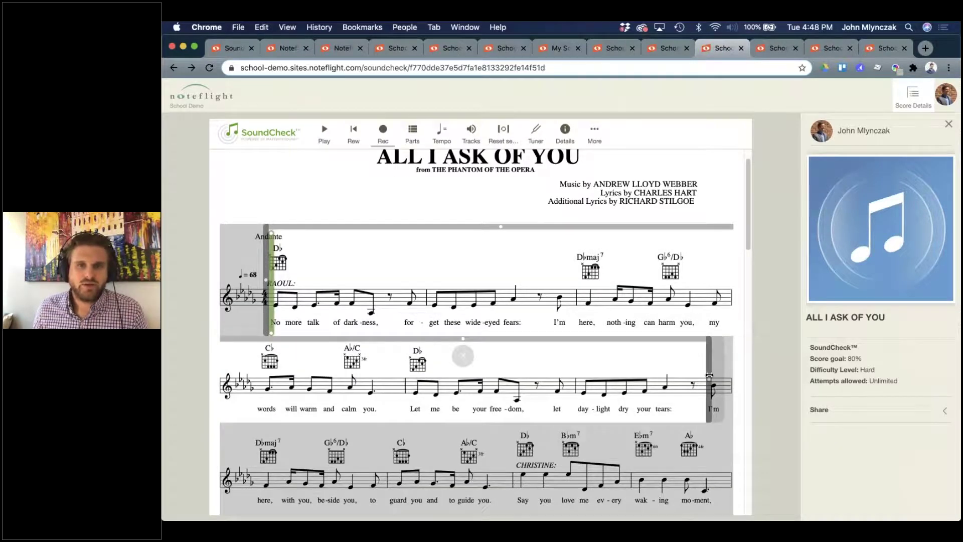
left_click_drag(709, 379, 512, 474)
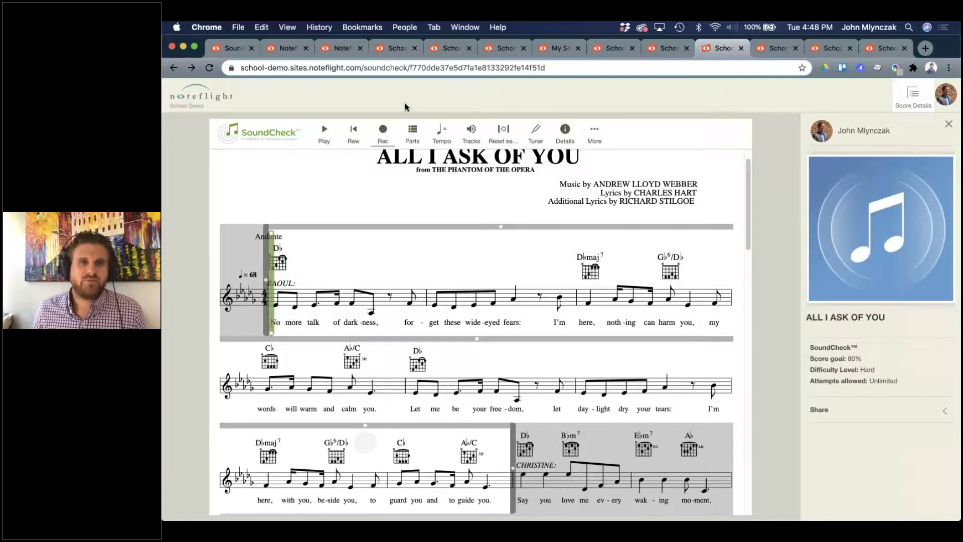
Play back the marked section, then start recording it after accepting the headphones prompt.
left_click(380, 138)
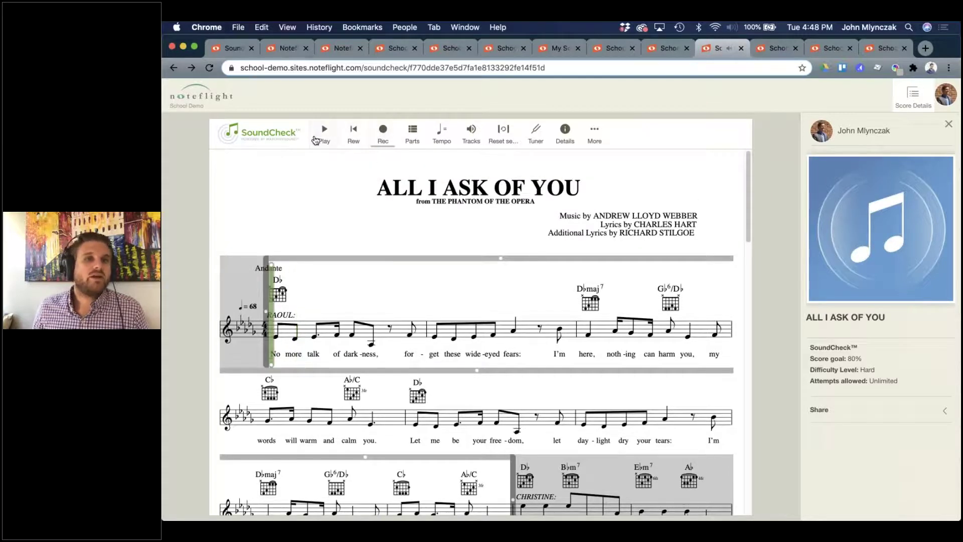
left_click(383, 131)
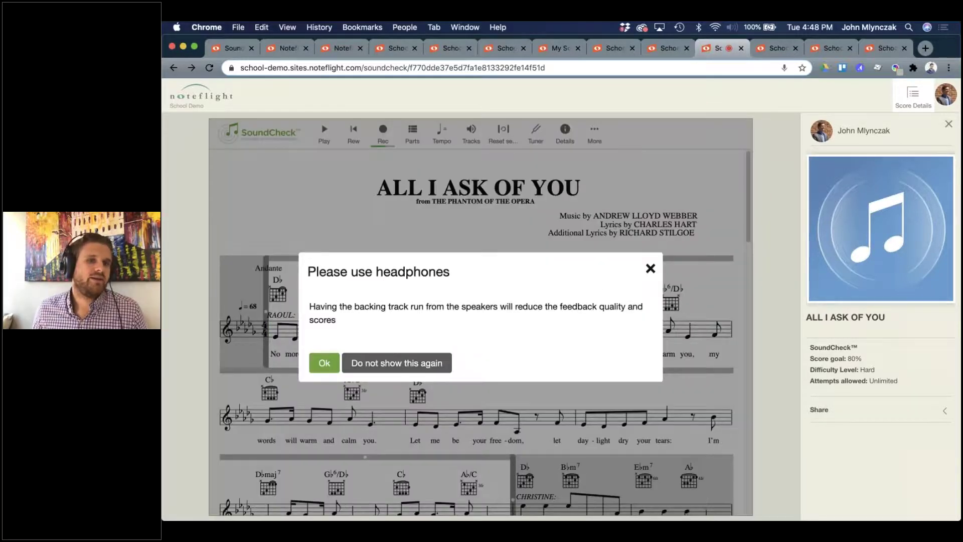
left_click(324, 363)
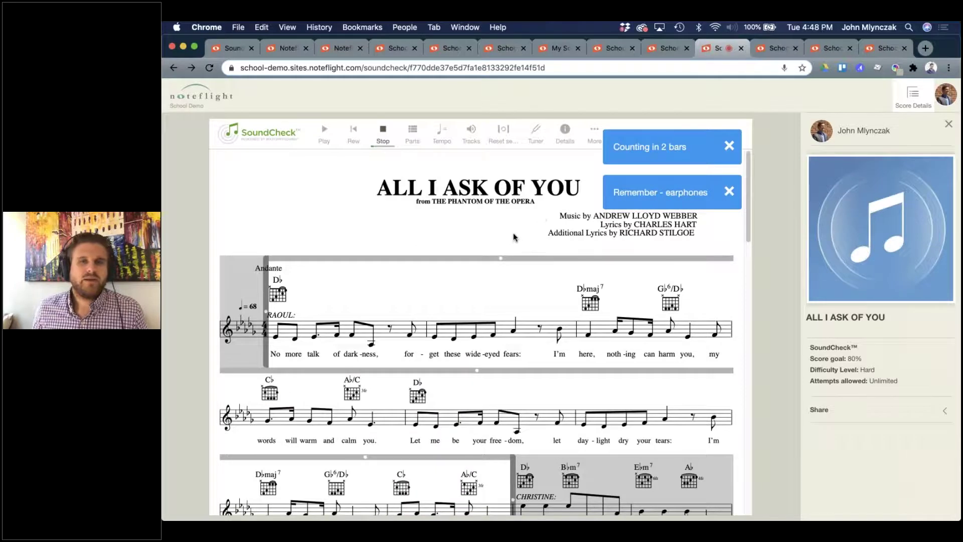
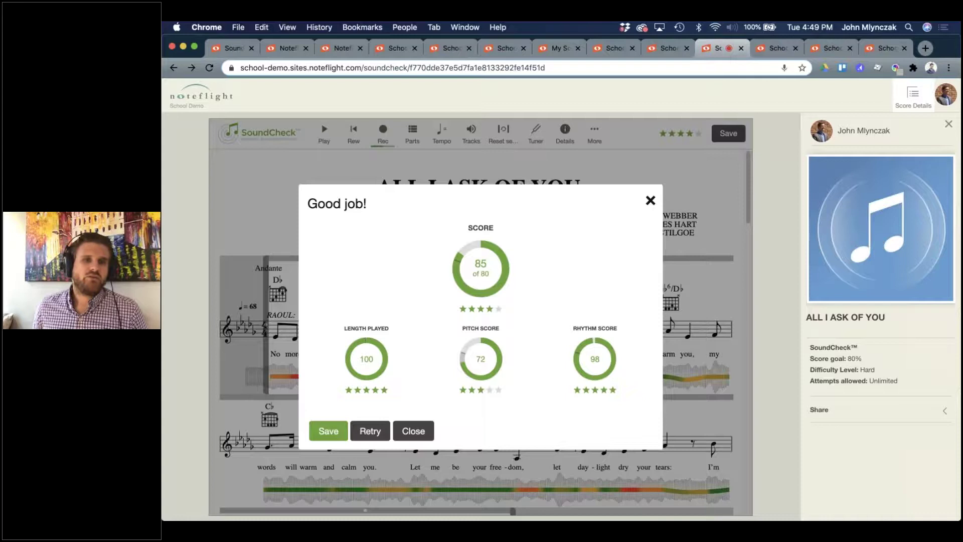
Save the 85-point SoundCheck attempt as the assignment submission and scroll through the pitch results.
mouse_move(342, 376)
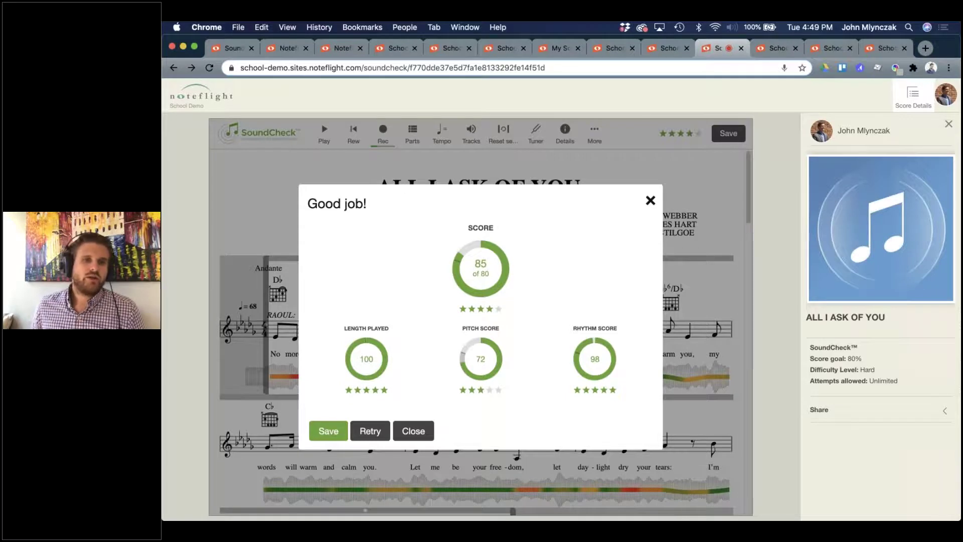
left_click(336, 439)
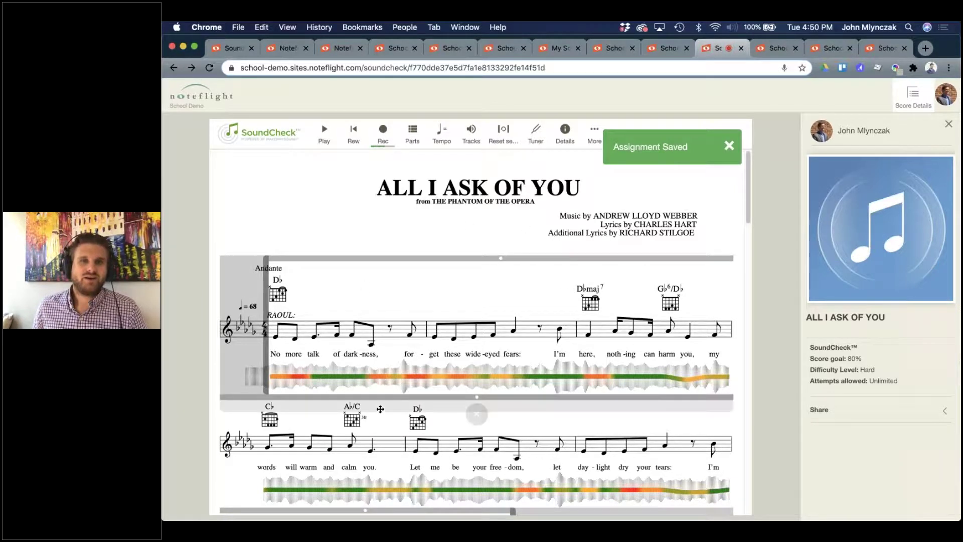
scroll(316, 451, "down", 2)
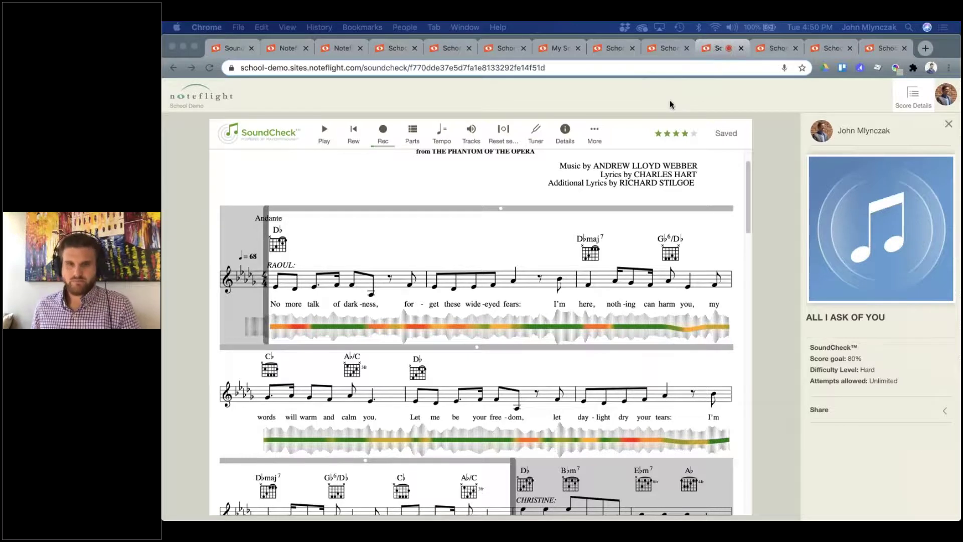
Adjust the computer volume and start playing back the recorded attempt.
key("XF86AudioRaiseVolume")
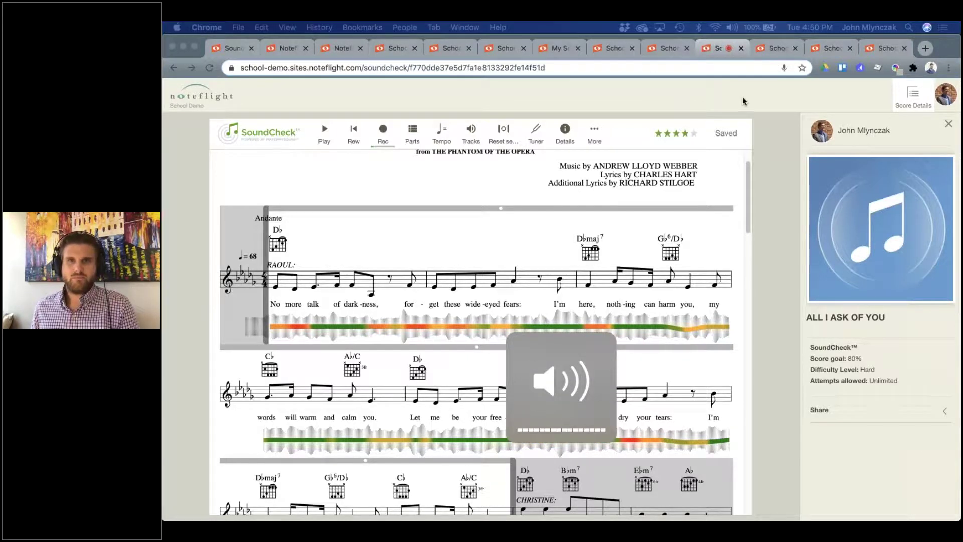
left_click(743, 97)
key("XF86AudioLowerVolume")
key("XF86AudioLowerVolume")
key("XF86AudioLowerVolume")
key("XF86AudioLowerVolume")
key("XF86AudioLowerVolume")
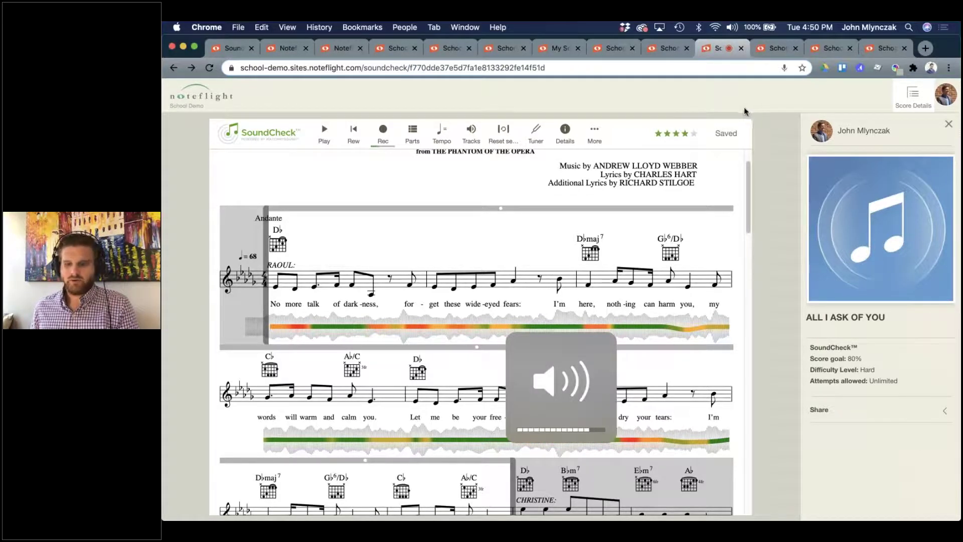
left_click(318, 136)
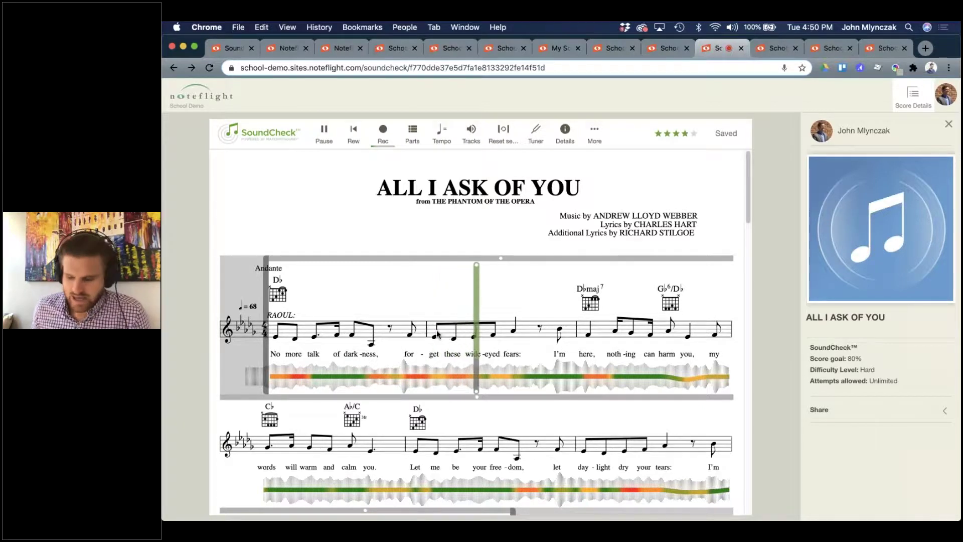
key("XF86AudioRaiseVolume")
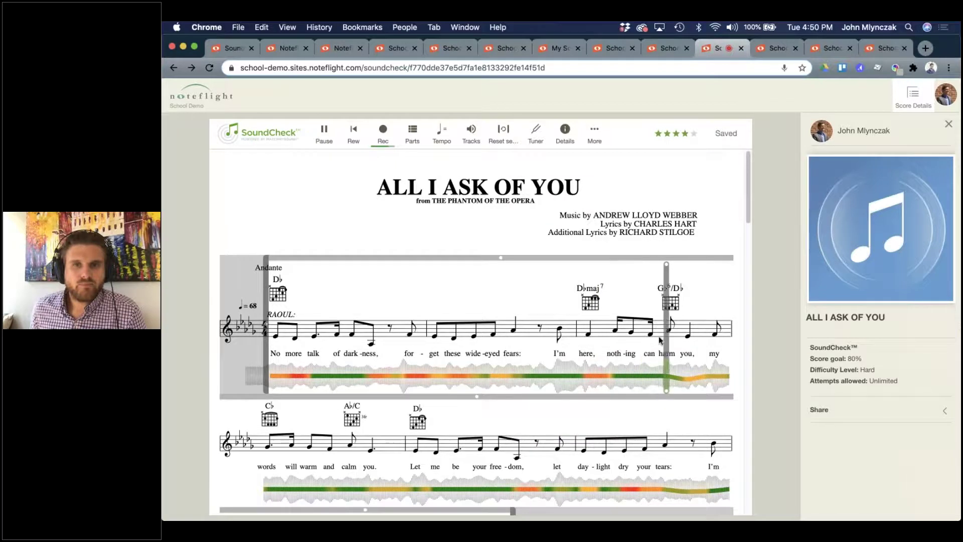
Jump playback back to the 'these' and 'get' spots, pausing between replays.
left_click(588, 331)
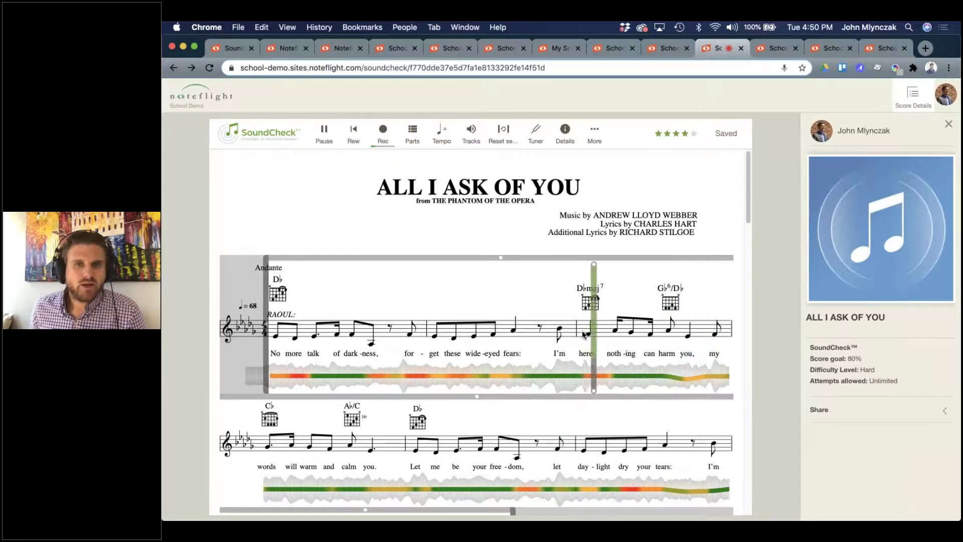
left_click(431, 332)
key("space")
key("space")
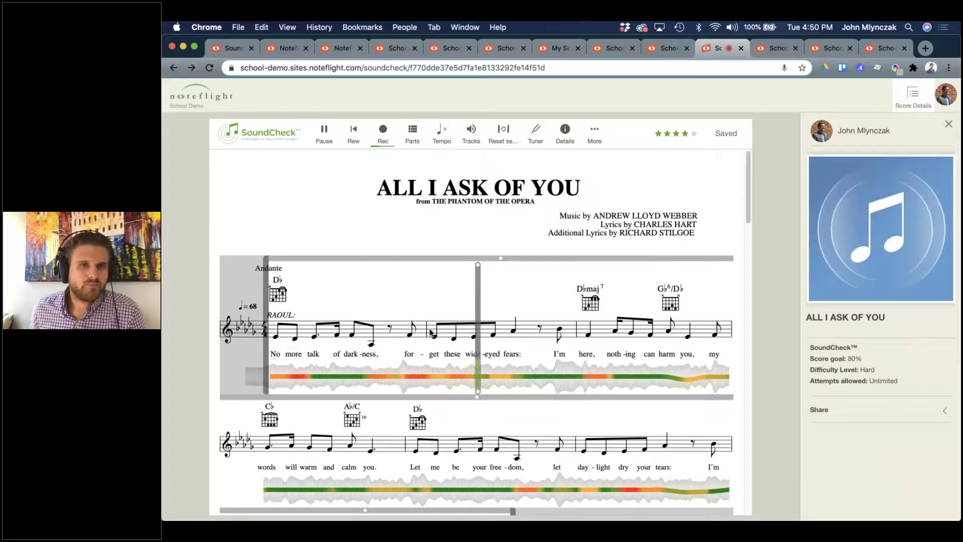
left_click(434, 373)
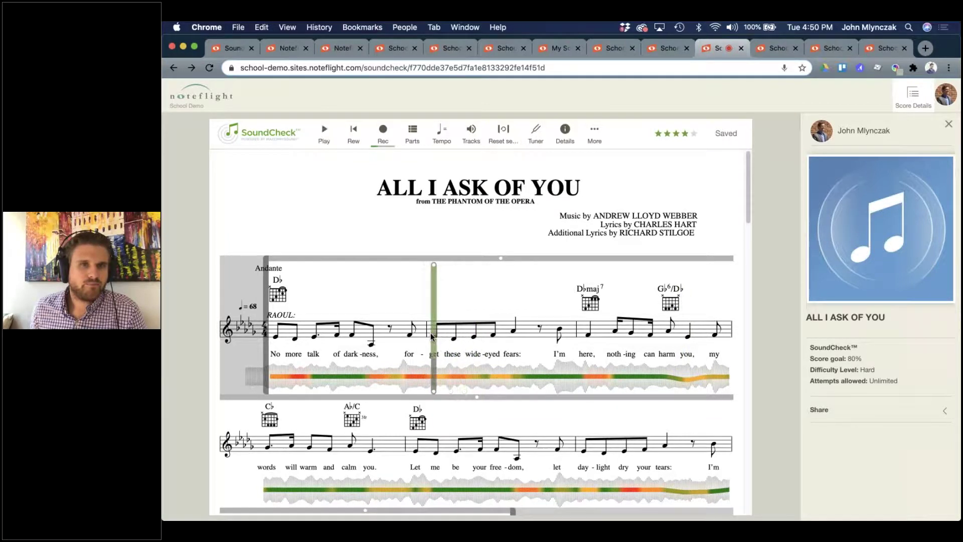
left_click(328, 140)
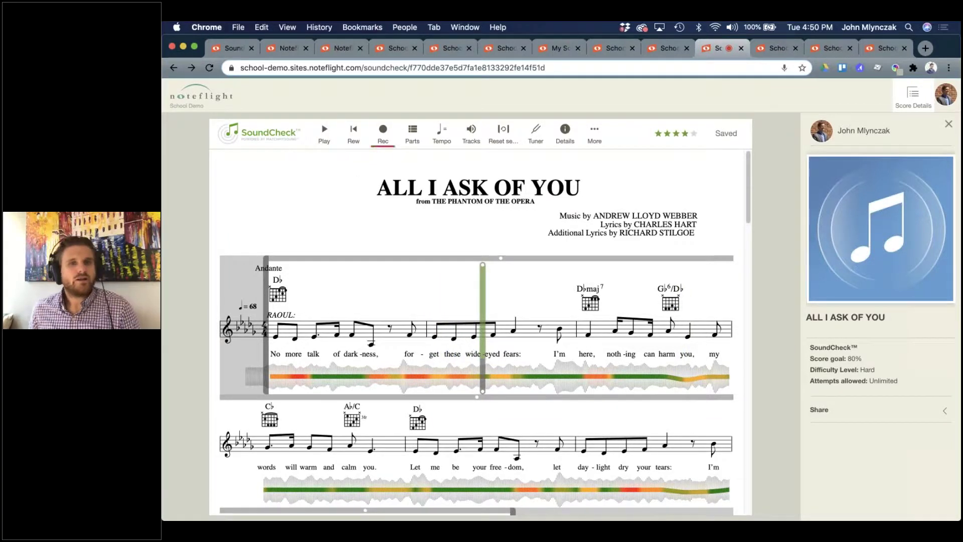
left_click(435, 374)
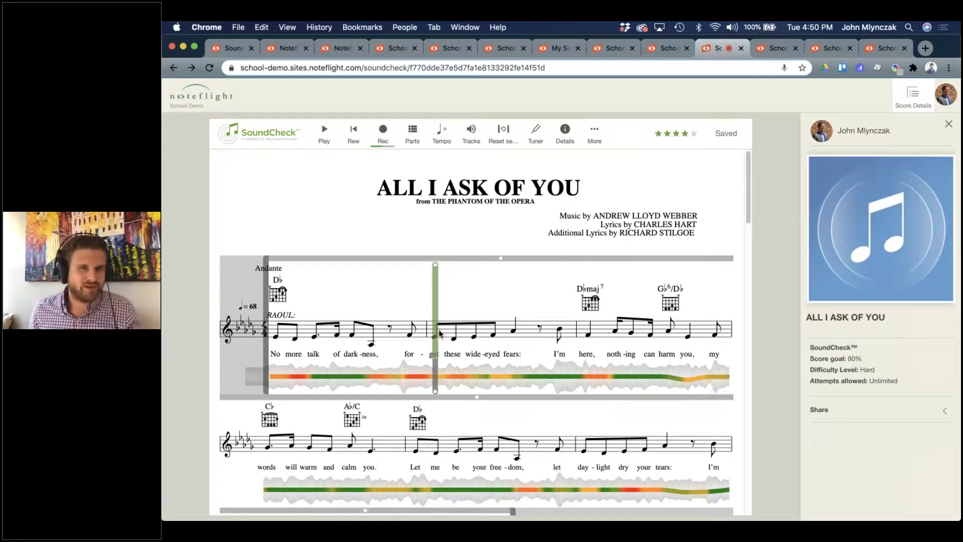
Switch Tracks from Demo audio to Matched recording with backing added, then play briefly.
left_click(471, 135)
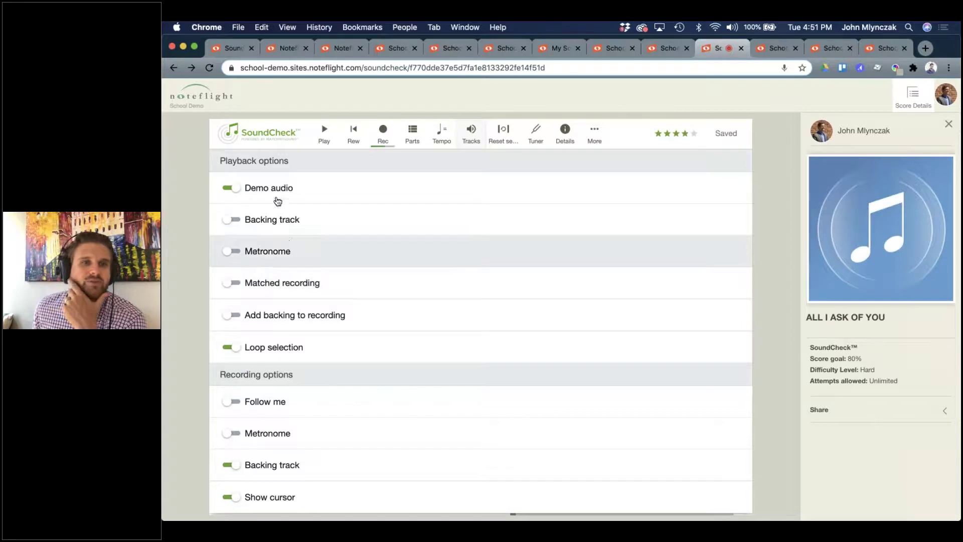
left_click(232, 283)
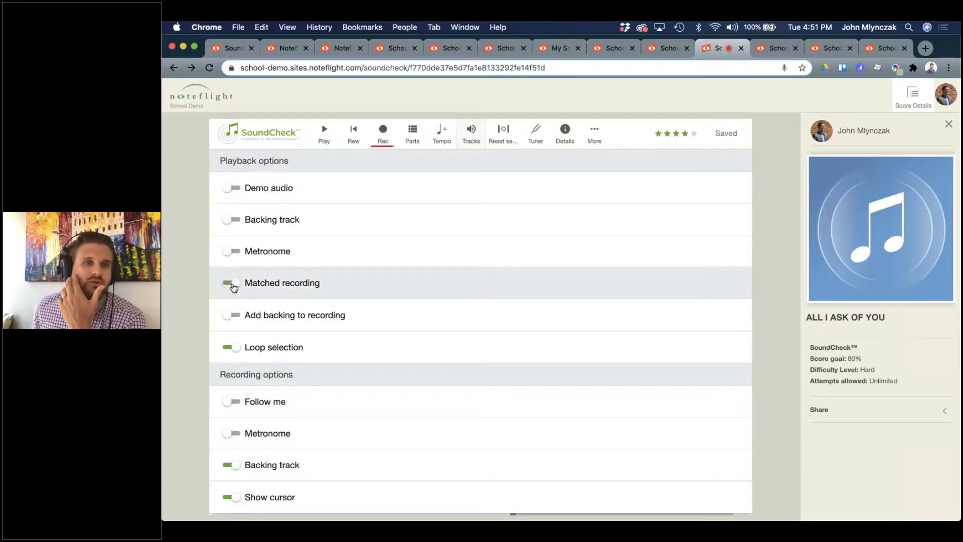
left_click(229, 316)
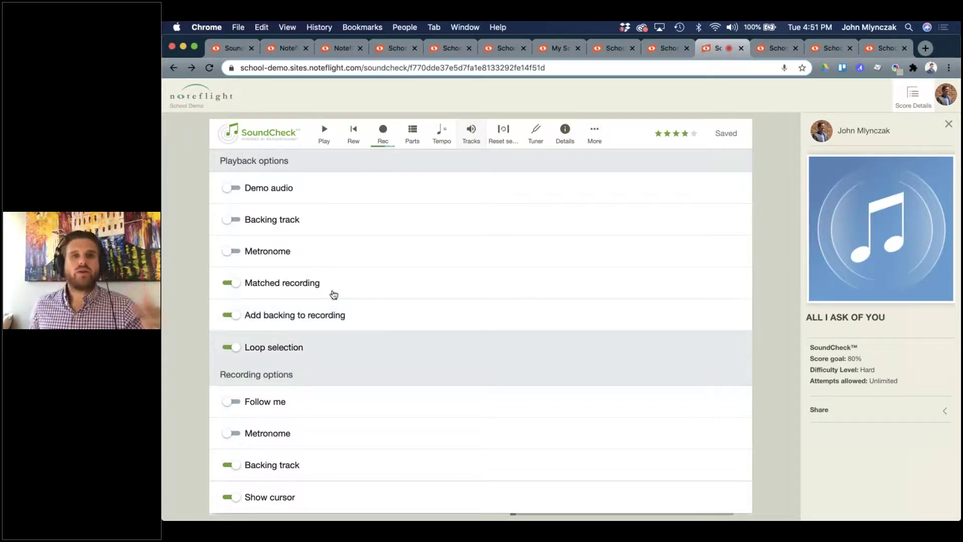
left_click(472, 133)
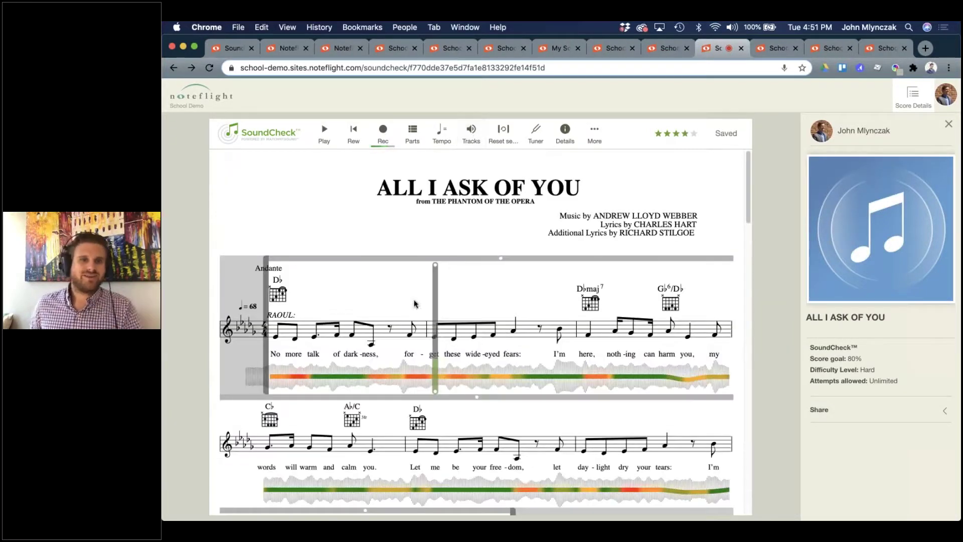
mouse_move(284, 370)
key("space")
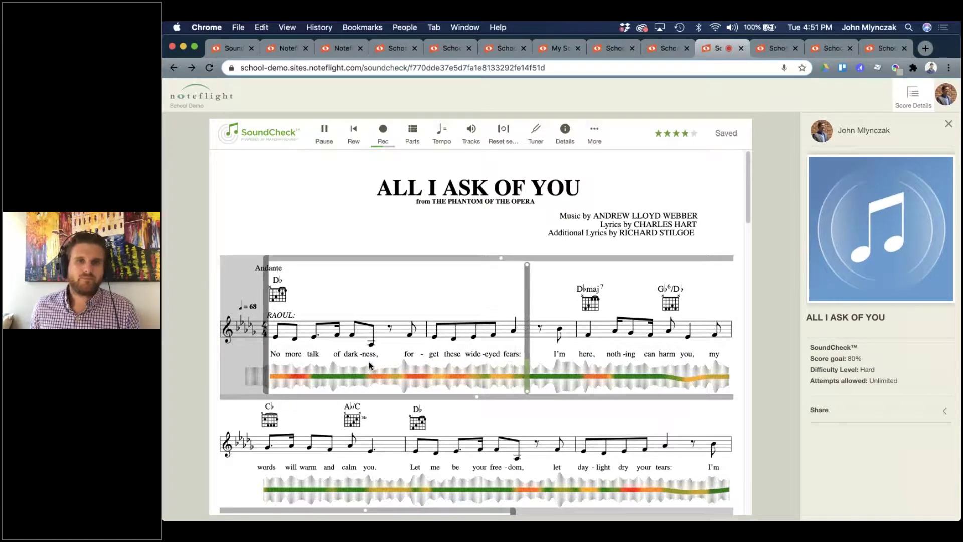
key("space")
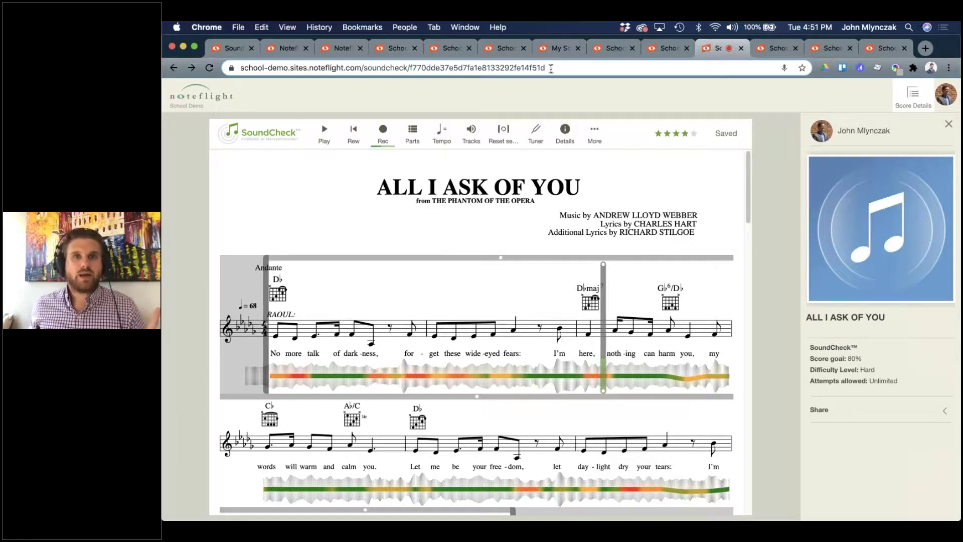
Flip through the My Scores, Sight Reading #19, All I Ask of You and D Major Exercise tabs.
left_click(559, 48)
left_click(610, 50)
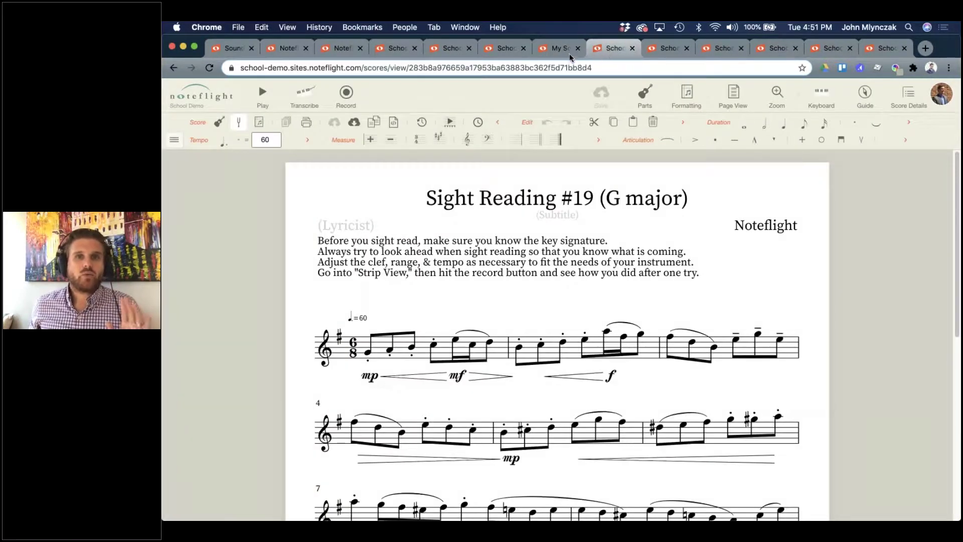
left_click(513, 50)
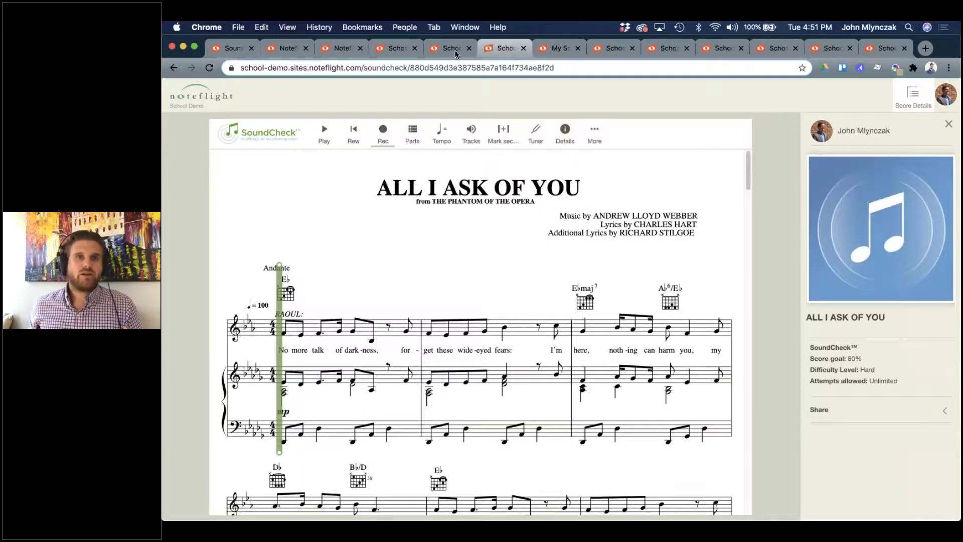
left_click(456, 52)
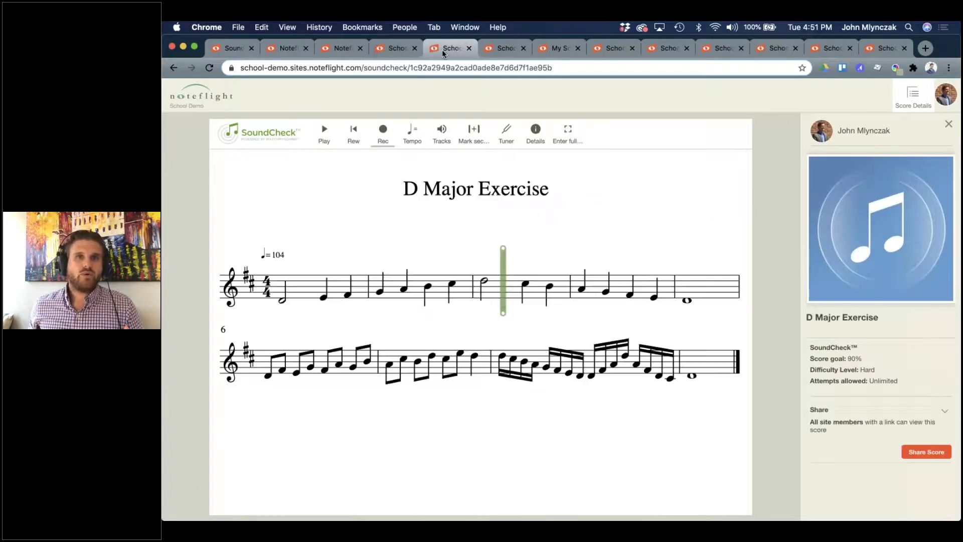
Go to the School Demo site and open ALL I ASK OF YOU*, saving pending changes.
left_click(190, 99)
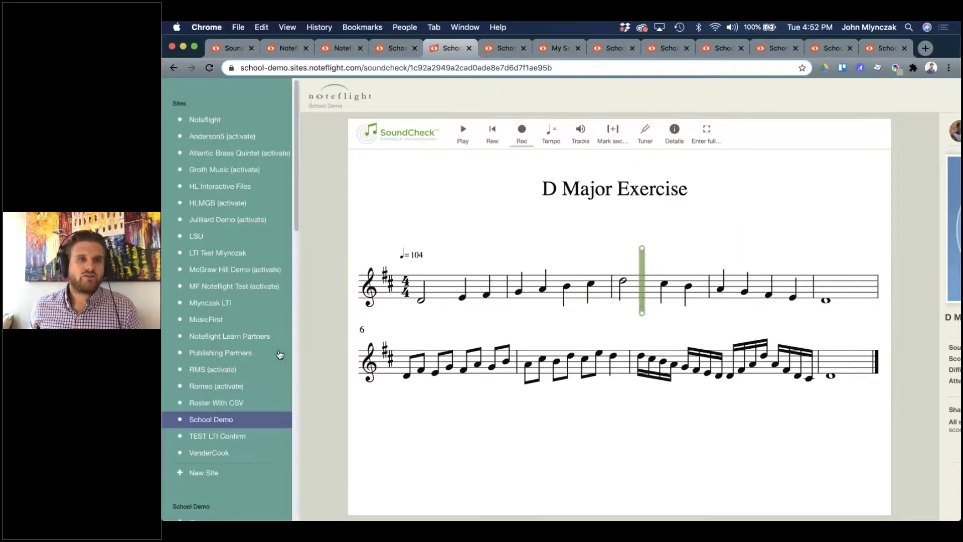
left_click(217, 417)
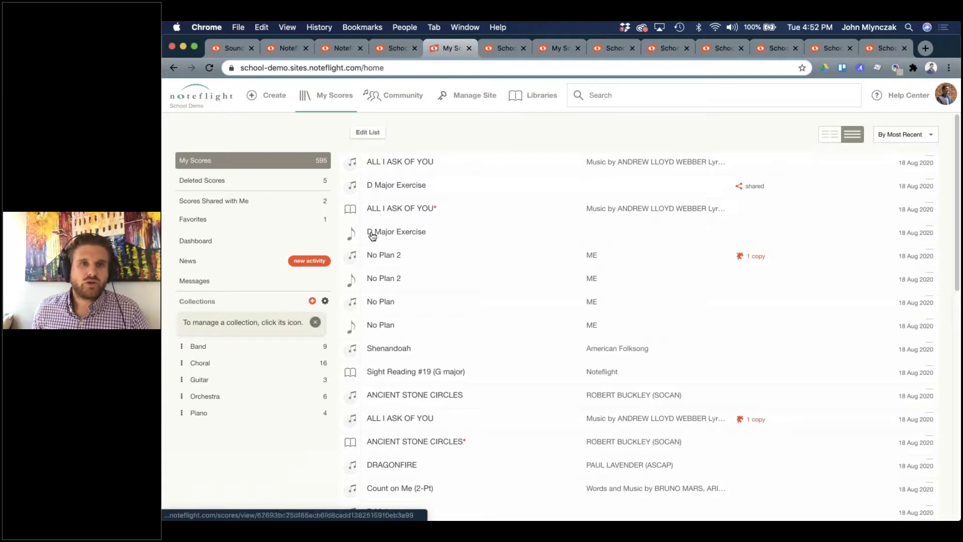
left_click(427, 208)
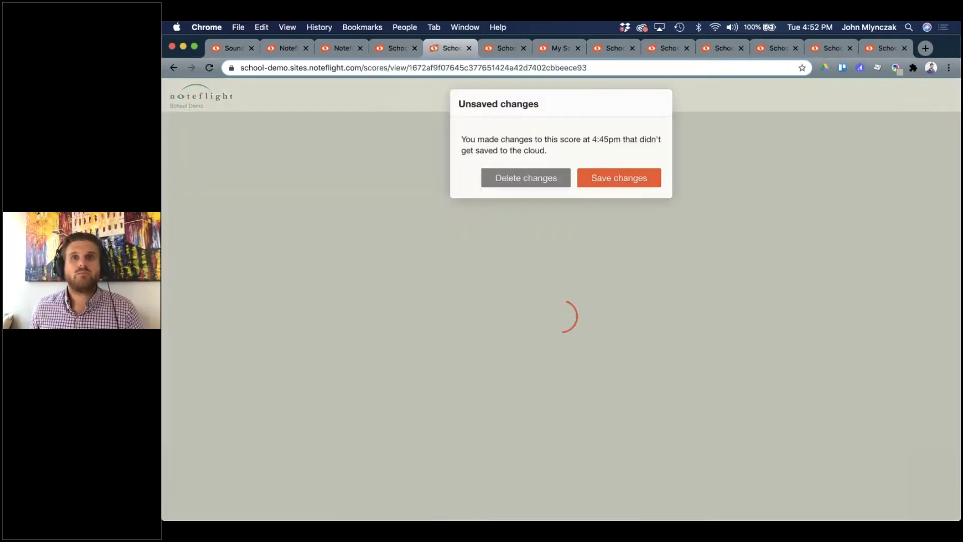
left_click(638, 178)
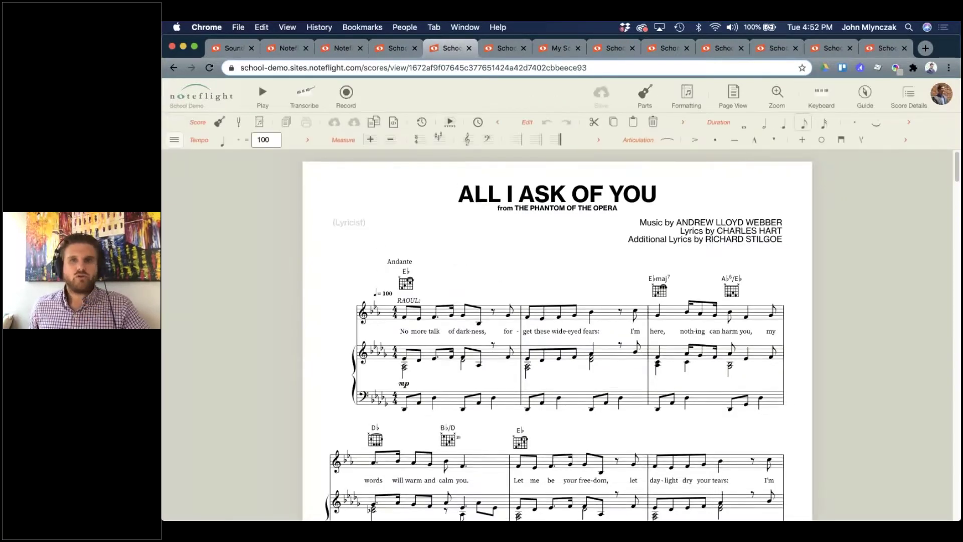
Delete the Piano part from the score and open Score Details.
left_click(646, 96)
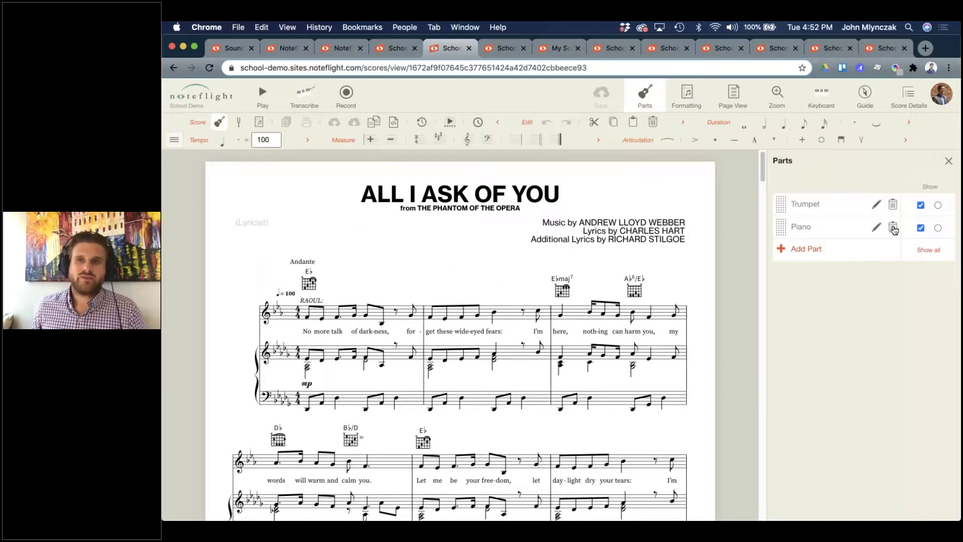
left_click(893, 229)
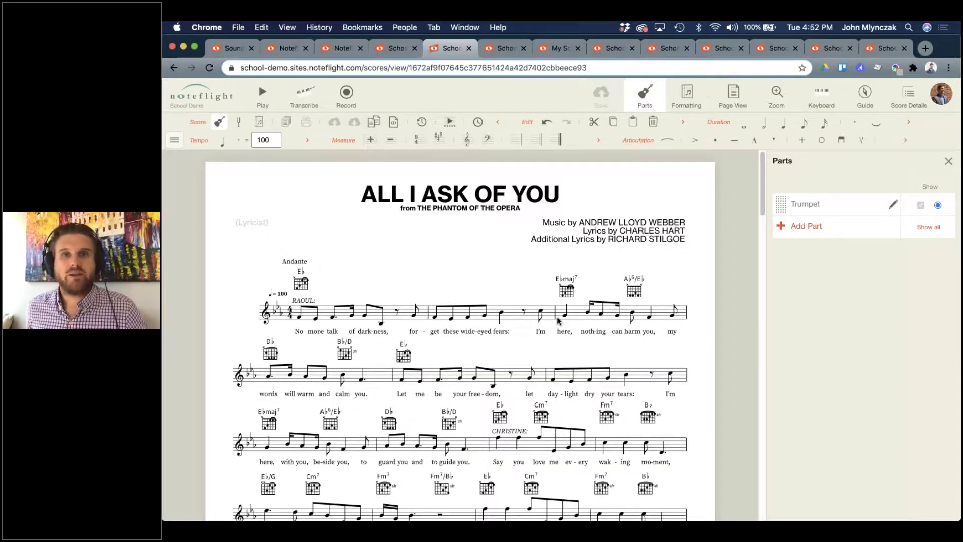
left_click(948, 161)
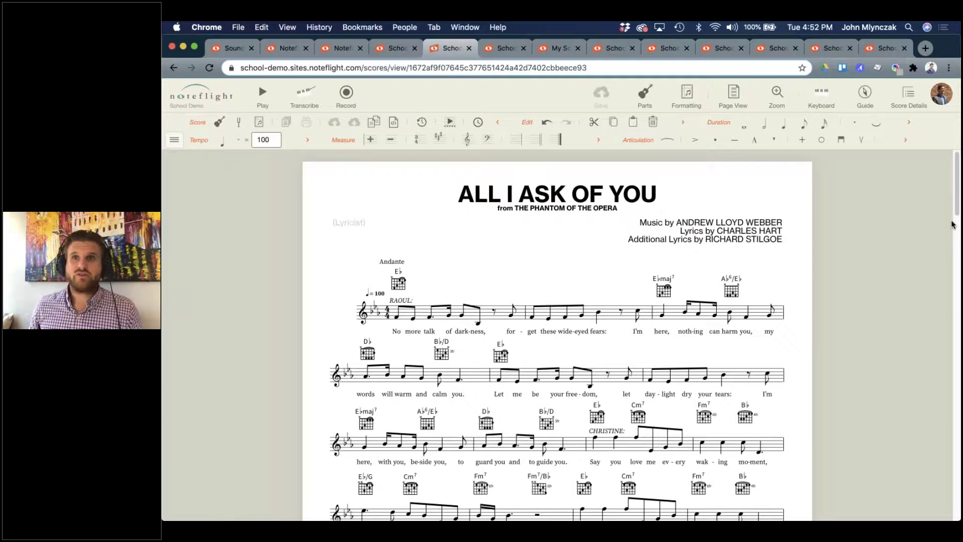
left_click(908, 95)
Create a SoundCheck score for All I Ask of You (80% goal, Medium), then view DRAGONFIRE.
left_click(869, 420)
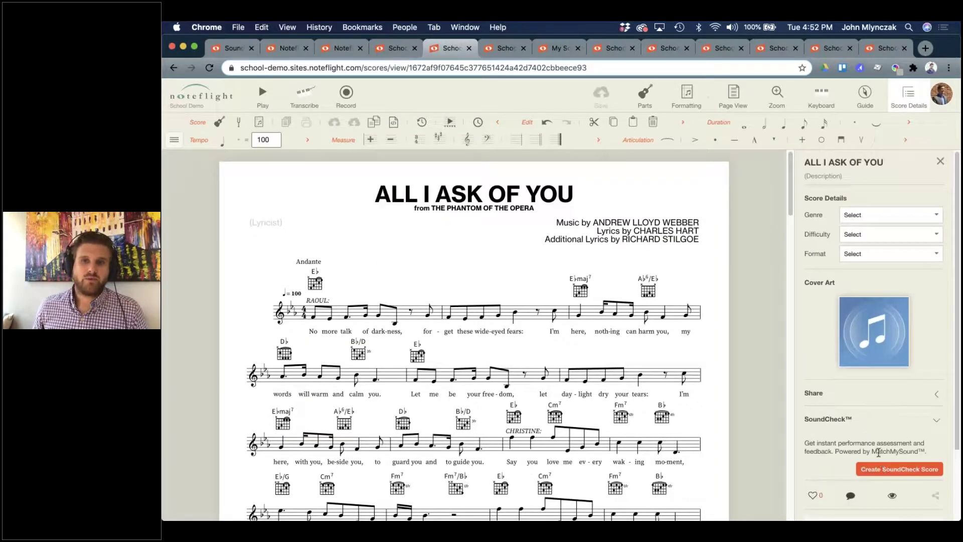
left_click(881, 469)
left_click(634, 229)
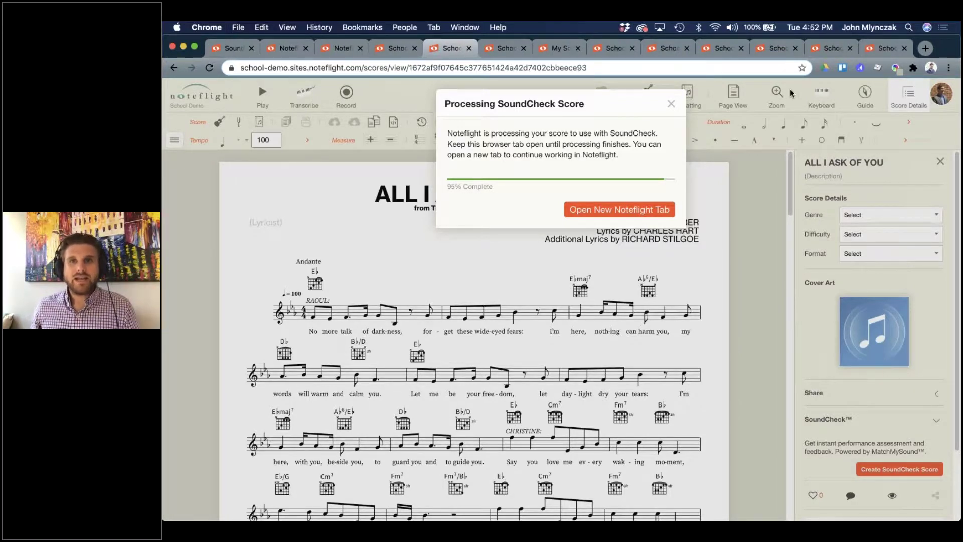
left_click(830, 48)
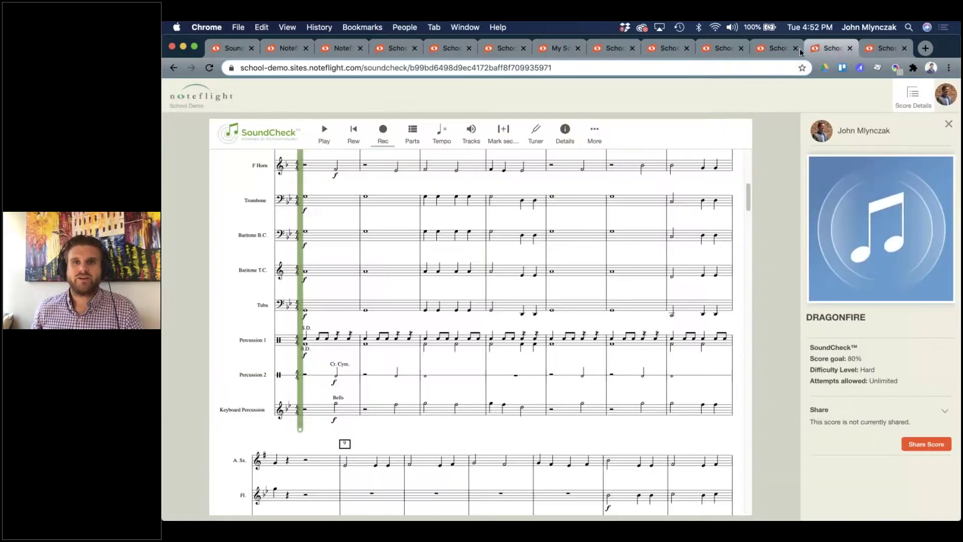
Glance at Count on Me (2-Pt), then show ANCIENT STONE CIRCLES (80% goal, Hard, unlimited attempts).
left_click(771, 49)
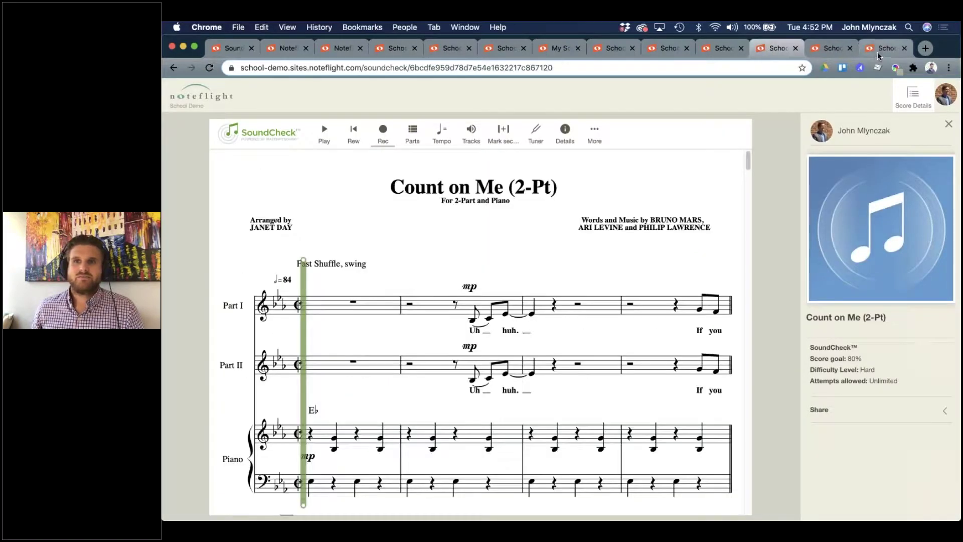
left_click(877, 50)
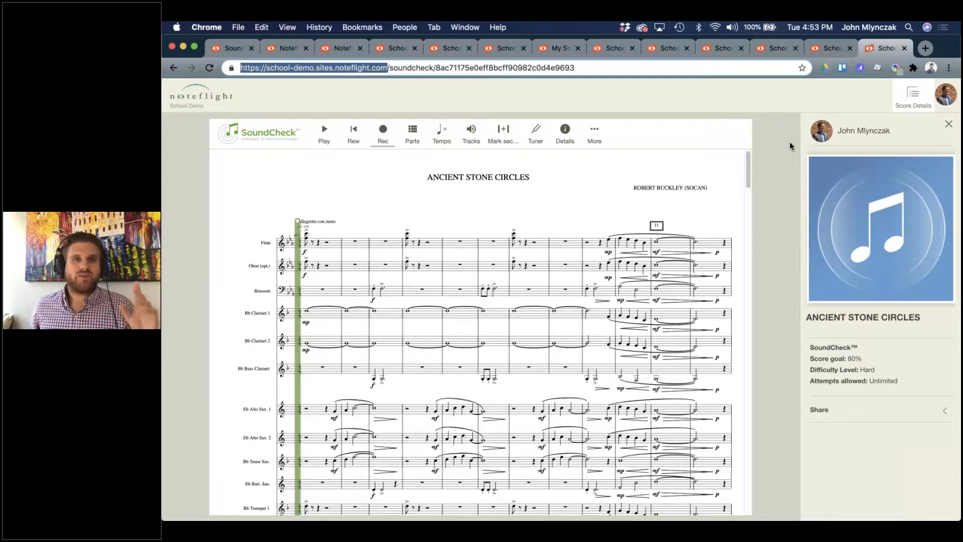
left_click(782, 168)
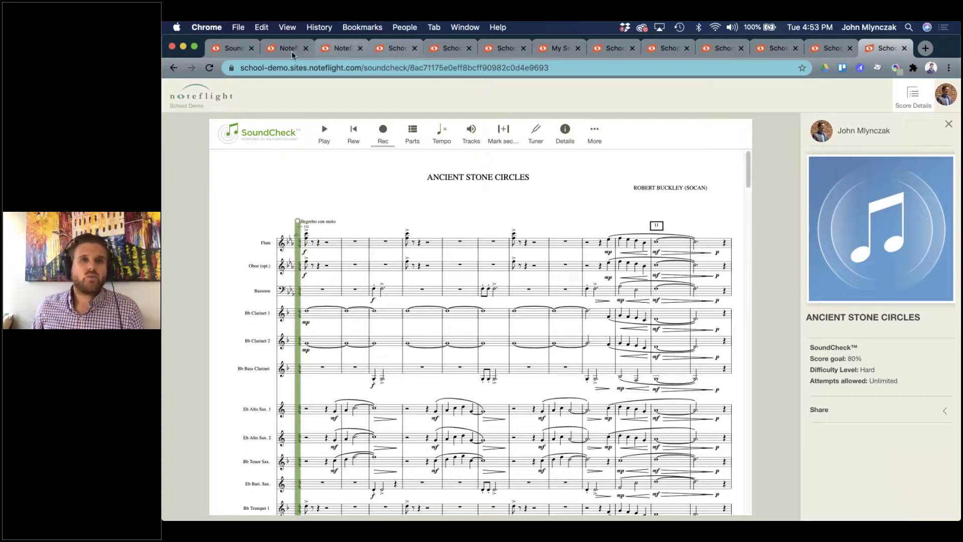
Compare the SoundCheck product page with the Noteflight Learn page.
left_click(238, 53)
scroll(578, 305, "down", 5)
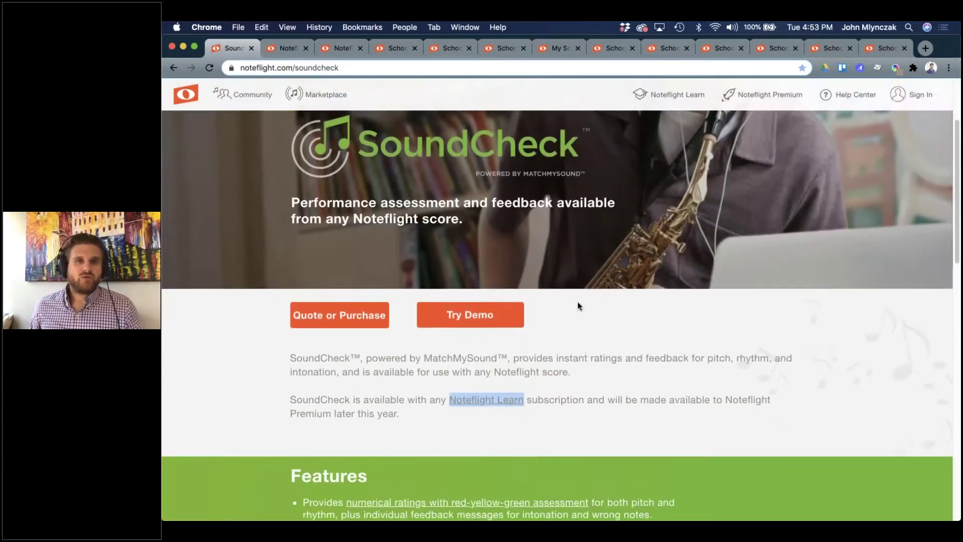
left_click(287, 45)
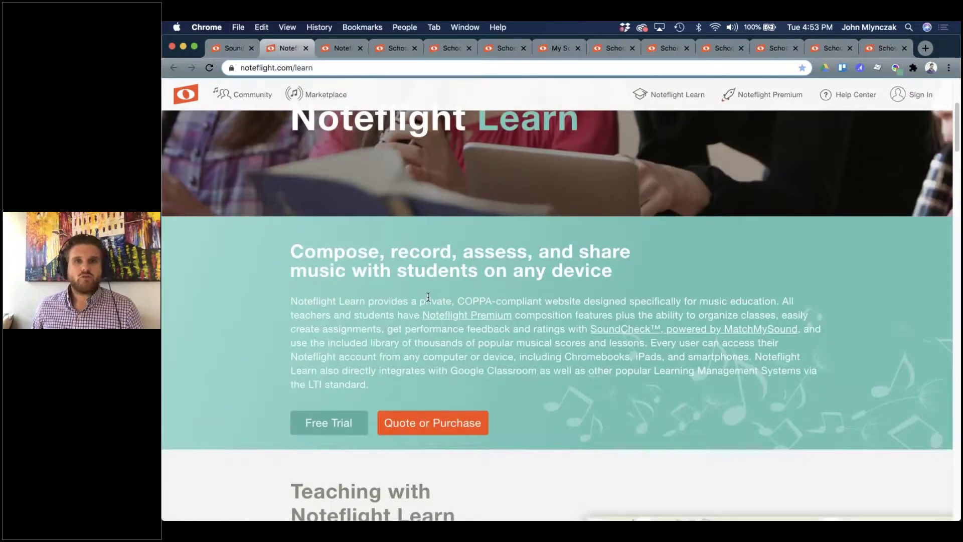
scroll(428, 297, "up", 2)
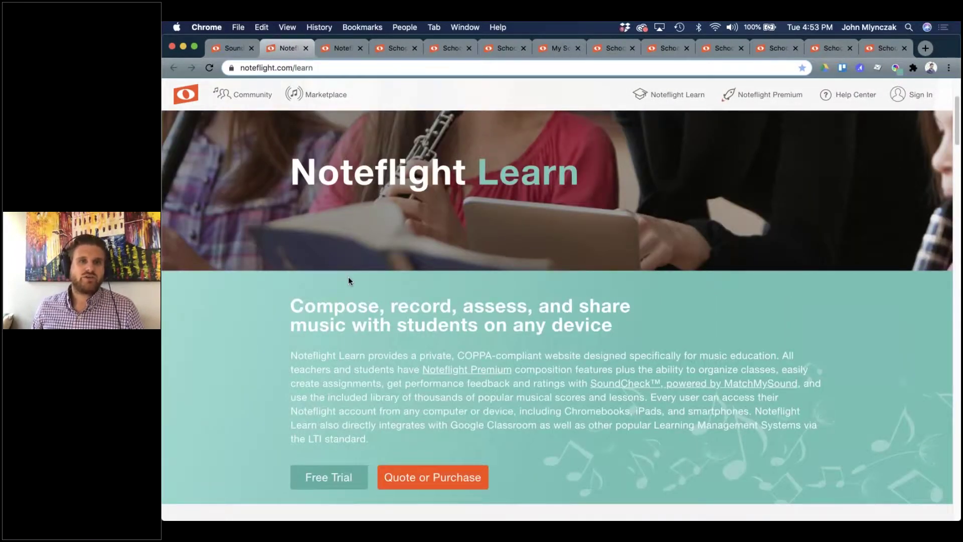
scroll(348, 281, "down", 5)
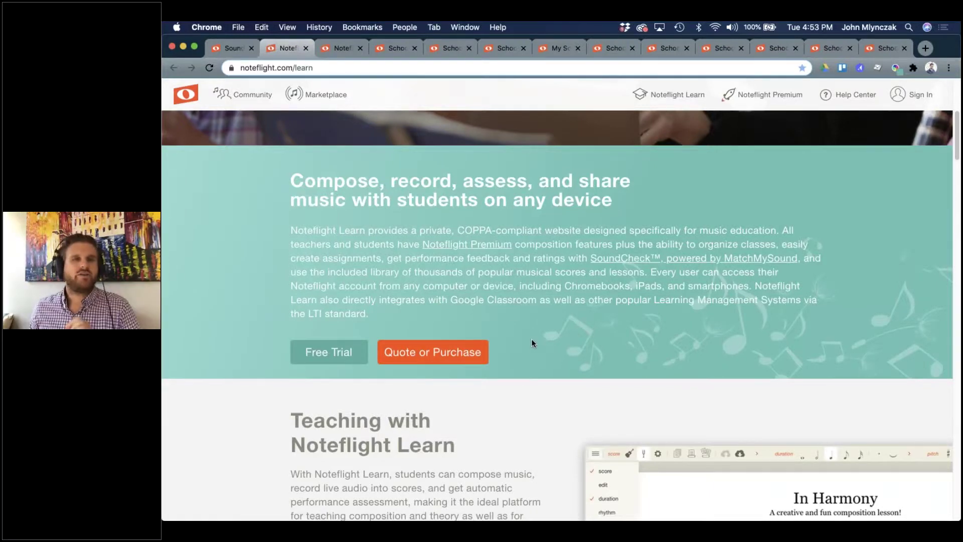
Scroll the SoundCheck page's features and pricing, showing Learn at $3 per user per year.
left_click(234, 52)
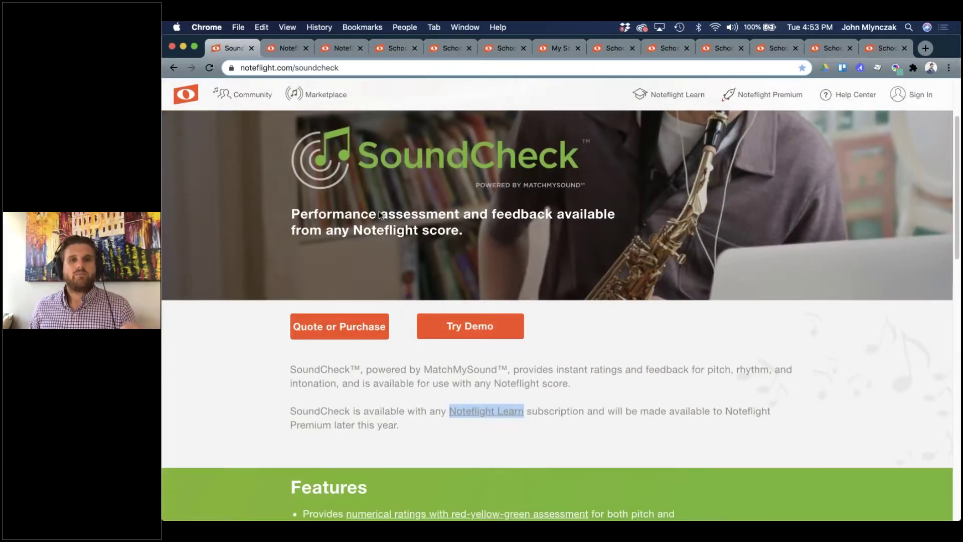
scroll(442, 304, "up", 1)
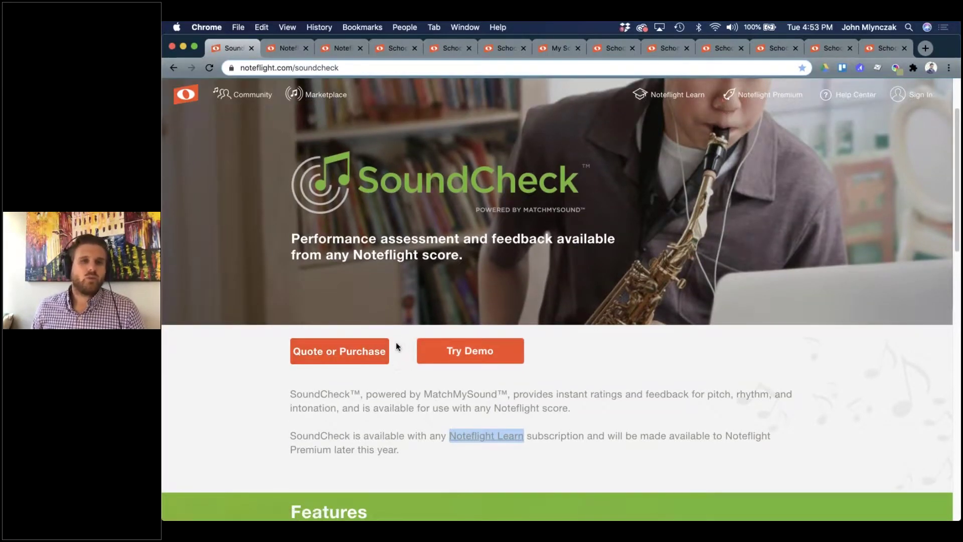
left_click(490, 397)
scroll(490, 397, "down", 8)
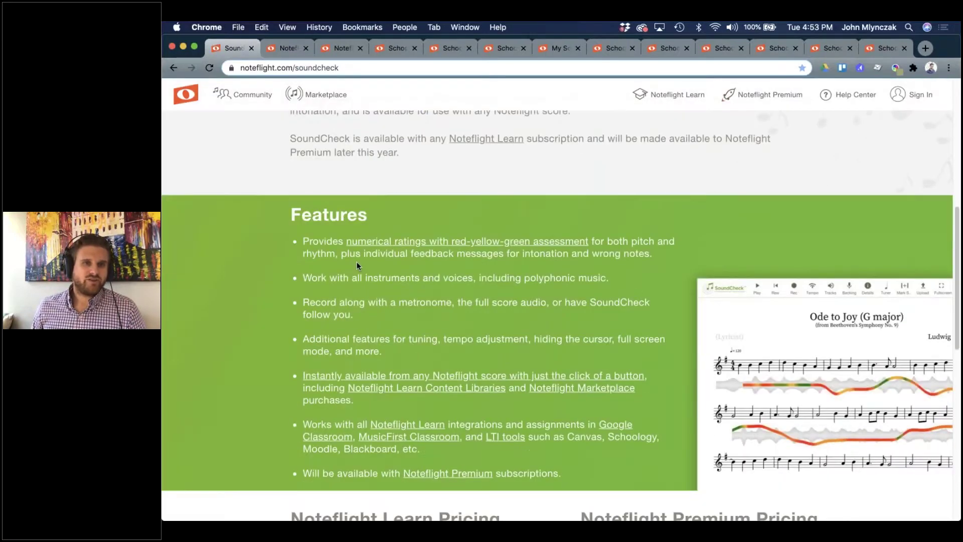
scroll(467, 286, "down", 3)
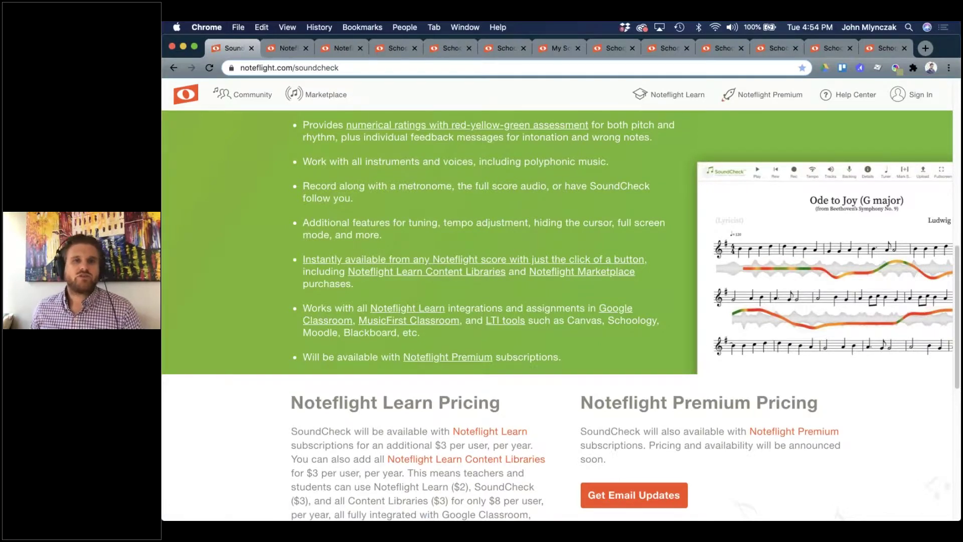
scroll(434, 267, "up", 2)
scroll(430, 195, "up", 2)
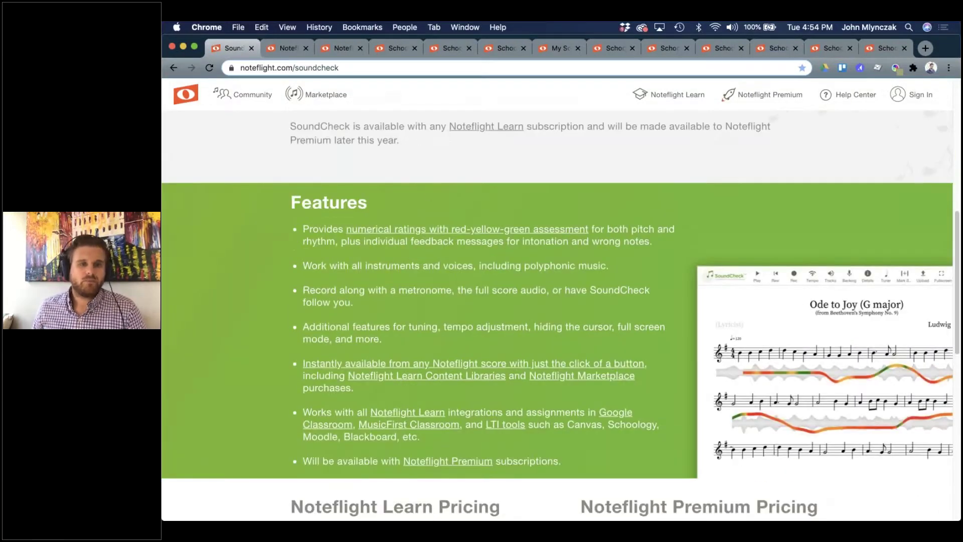
scroll(466, 326, "up", 12)
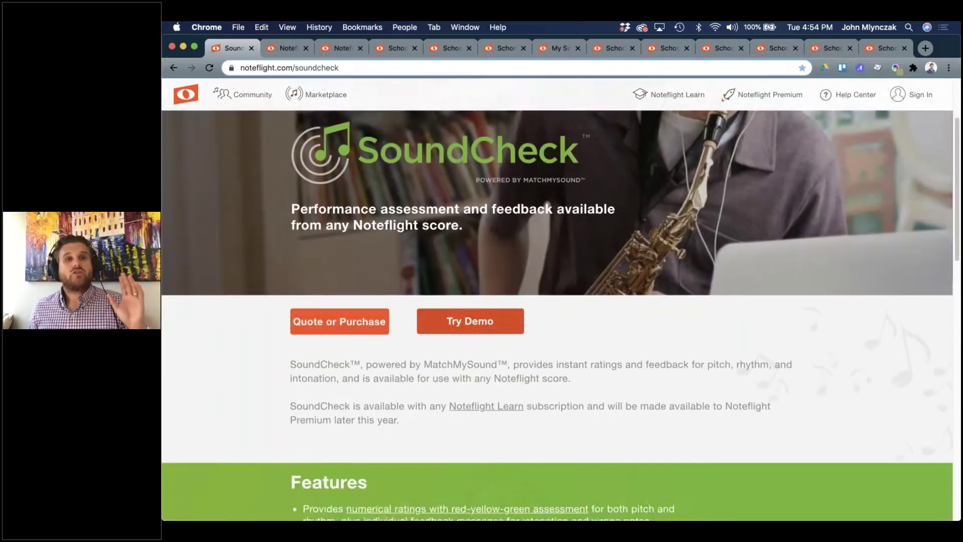
Check the Noteflight Learn purchase page and the No Plan 2 and All I Ask of You tabs.
left_click(382, 49)
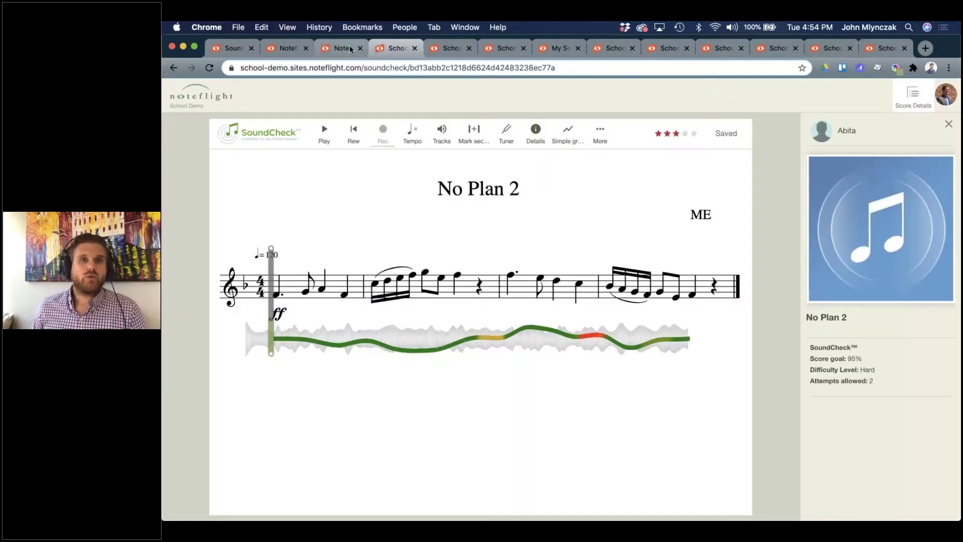
left_click(342, 48)
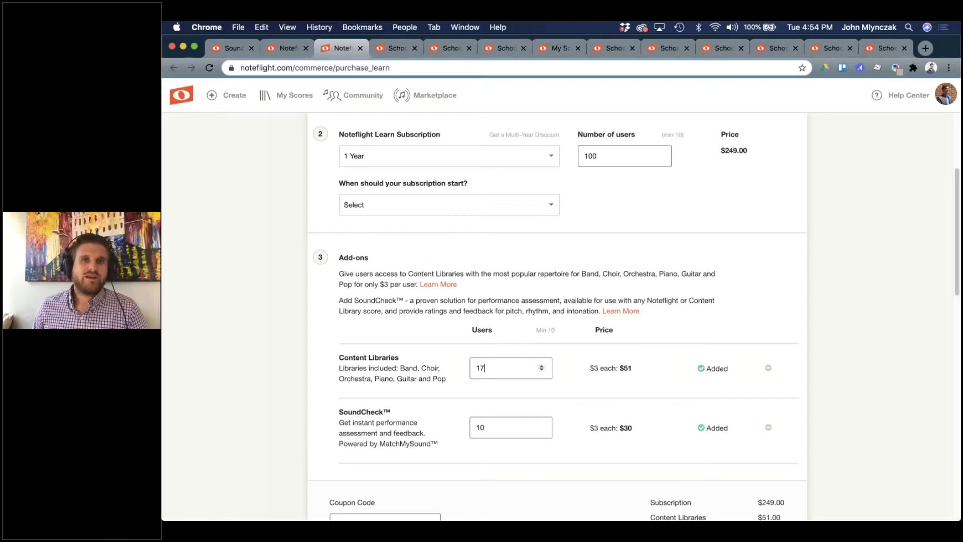
left_click(393, 47)
left_click(446, 48)
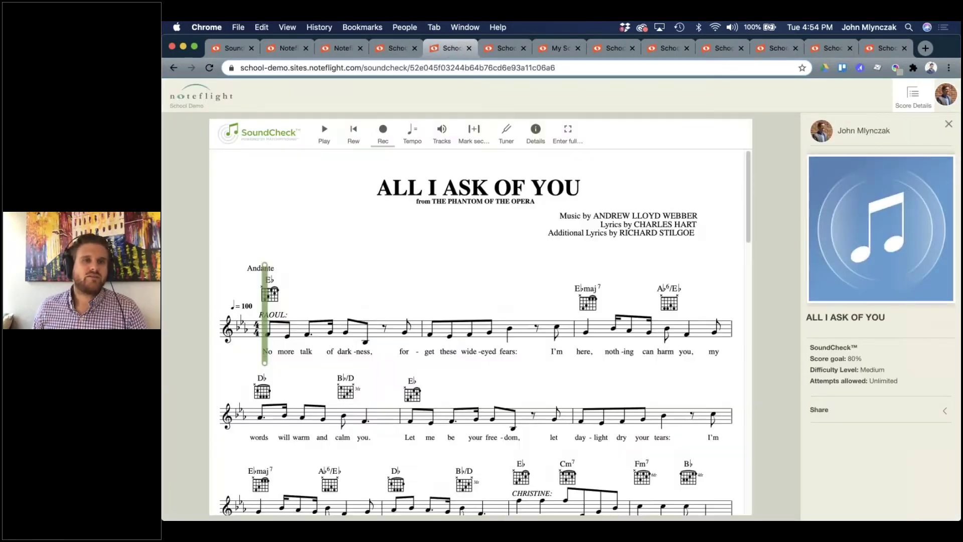
Go to the School Demo site and open Manage Site > Manage Add-ons.
left_click(175, 97)
left_click(232, 414)
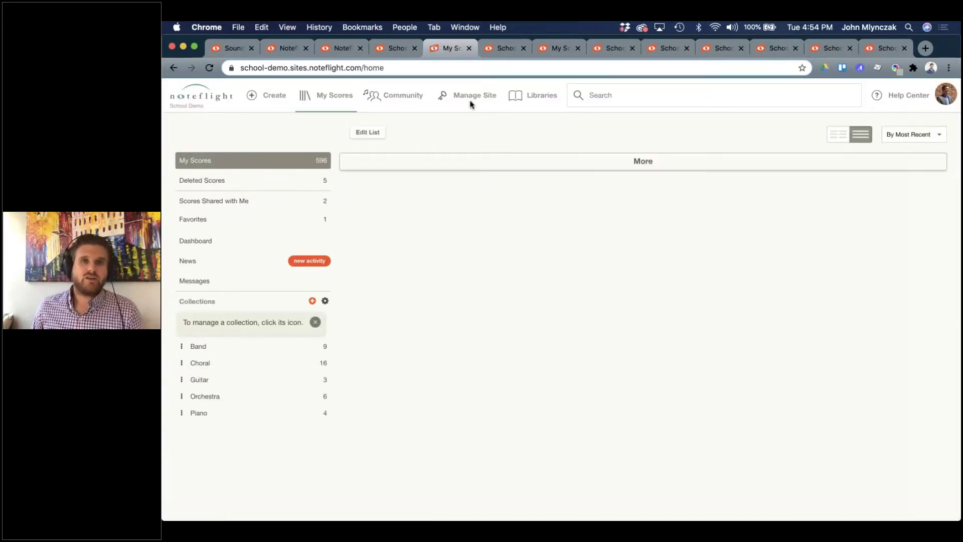
left_click(484, 96)
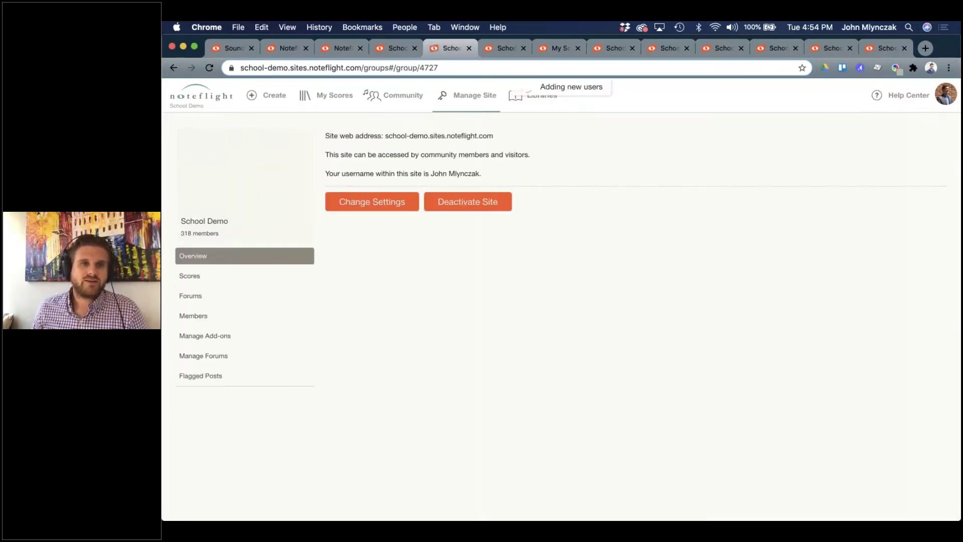
left_click(215, 341)
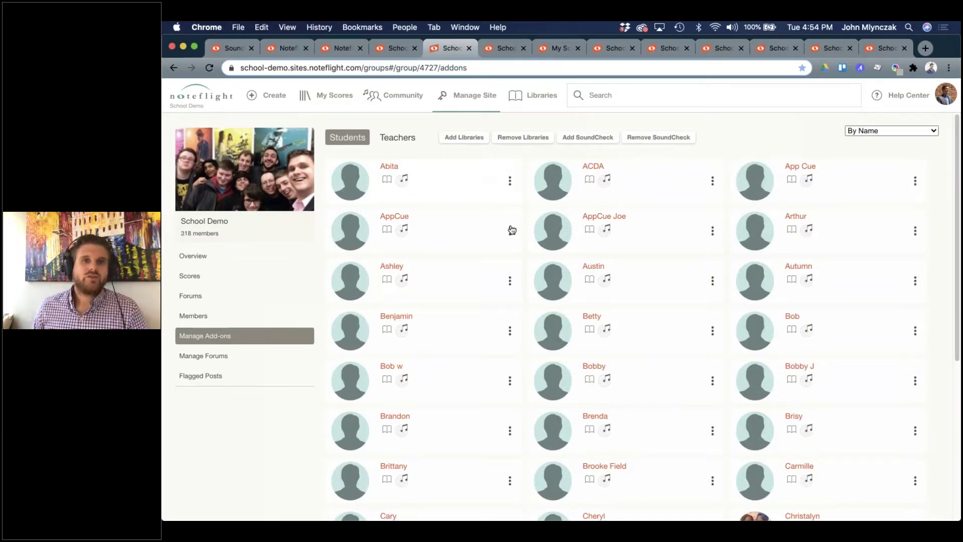
Remove libraries and SoundCheck from one student, then re-add SoundCheck (4670 of 5000 places used).
left_click(511, 282)
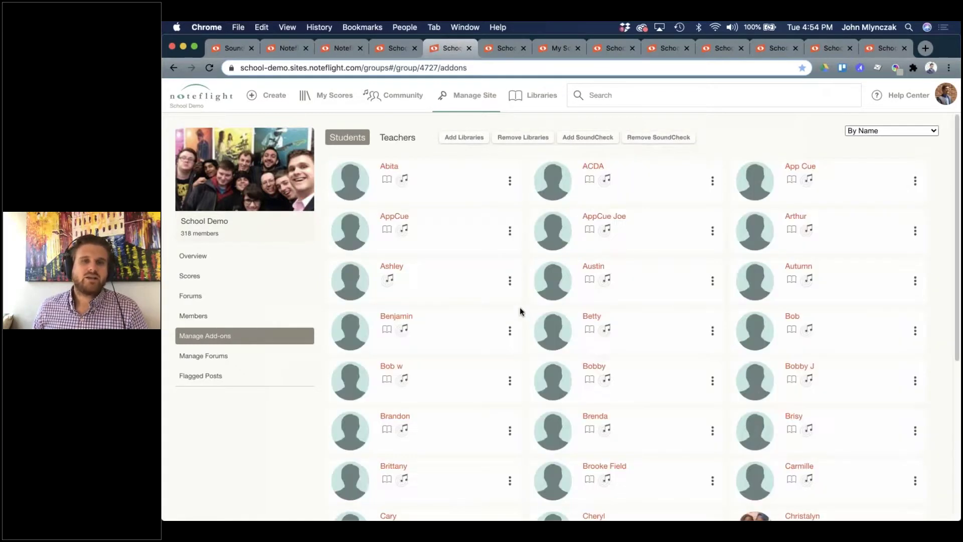
left_click(509, 282)
left_click(510, 255)
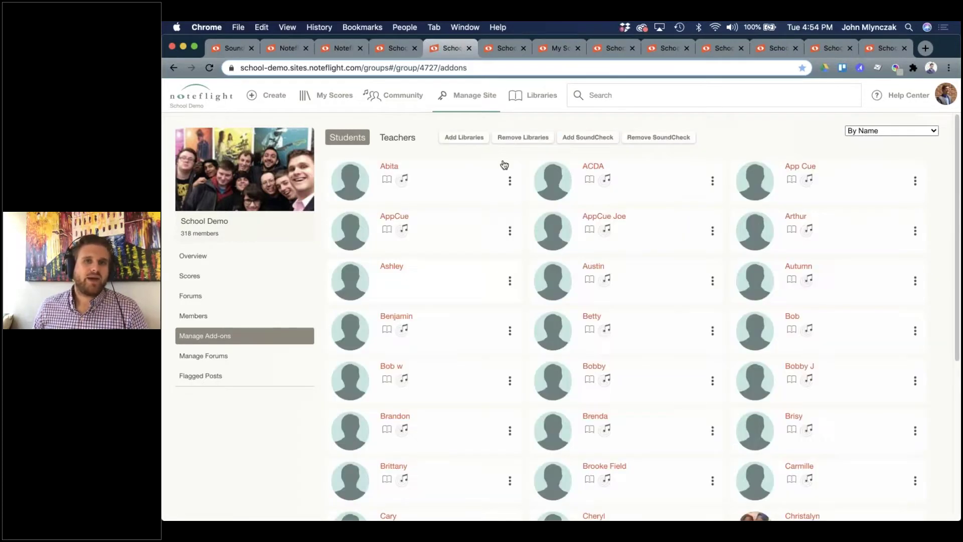
left_click(585, 138)
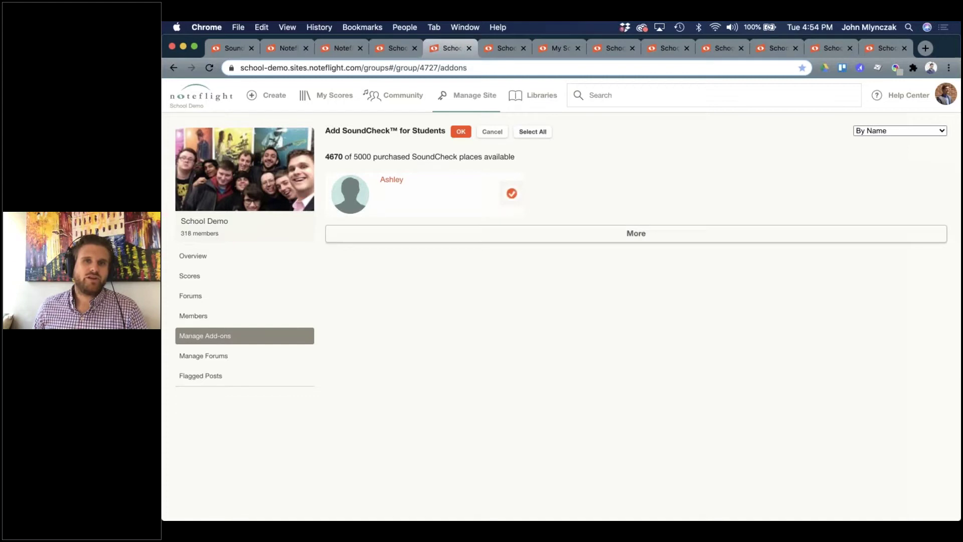
left_click(457, 133)
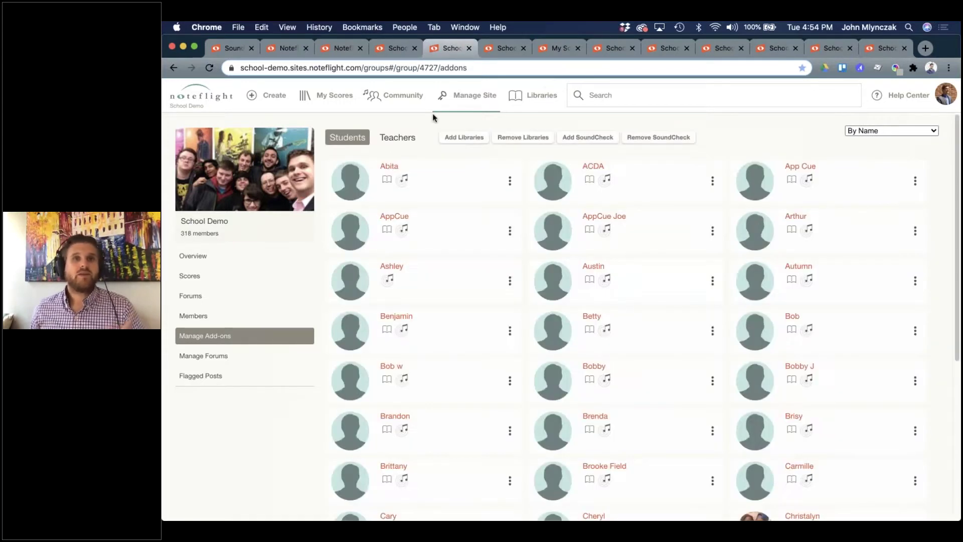
Open the Choir group's Manage Add-ons and remove libraries from all students.
left_click(411, 109)
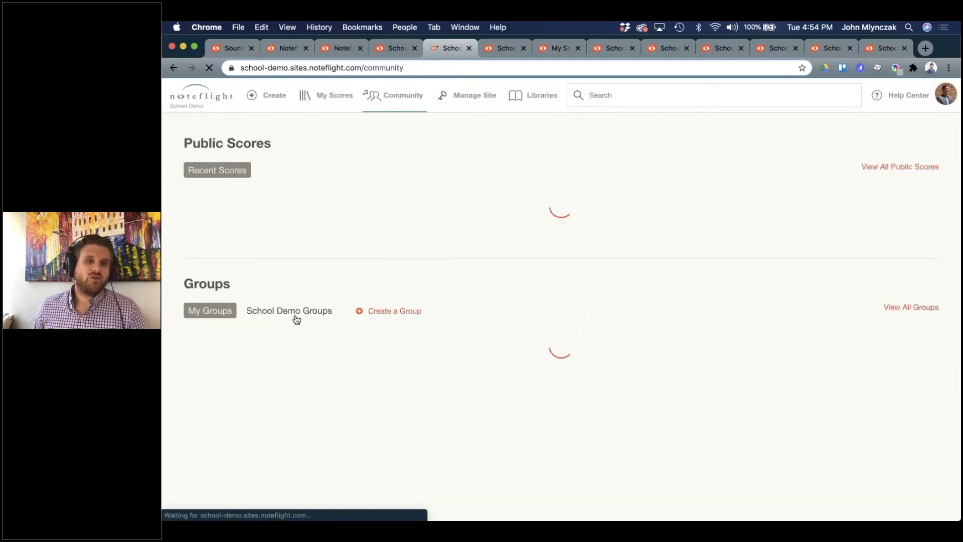
scroll(438, 353, "down", 3)
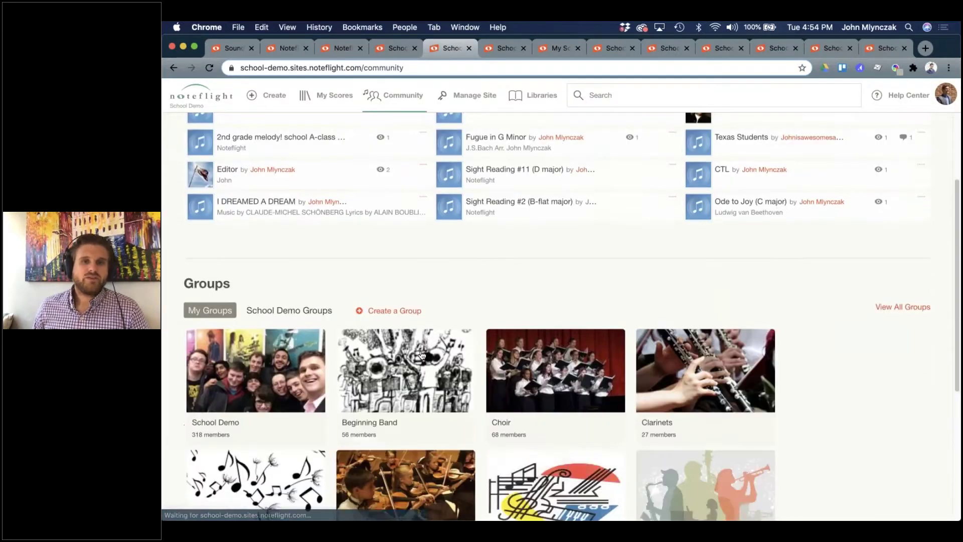
left_click(548, 380)
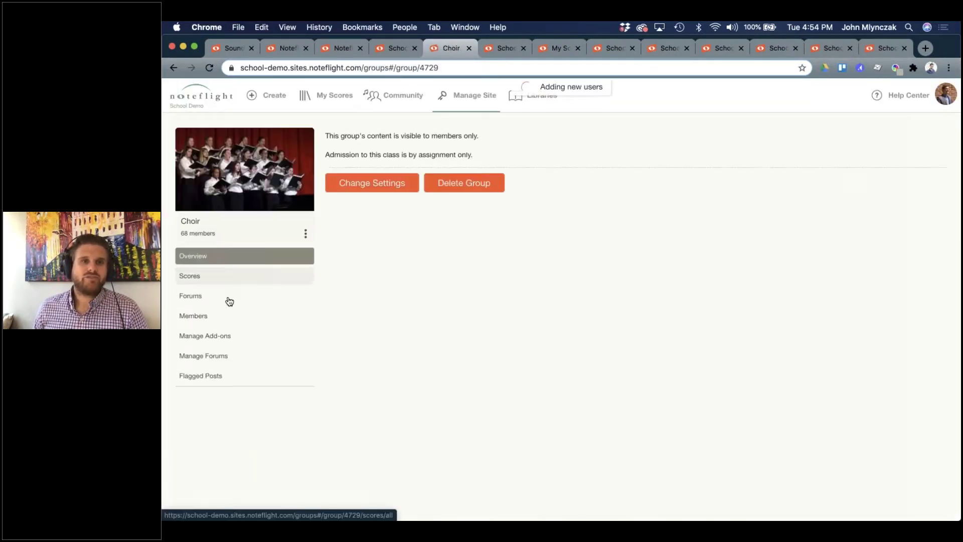
left_click(212, 333)
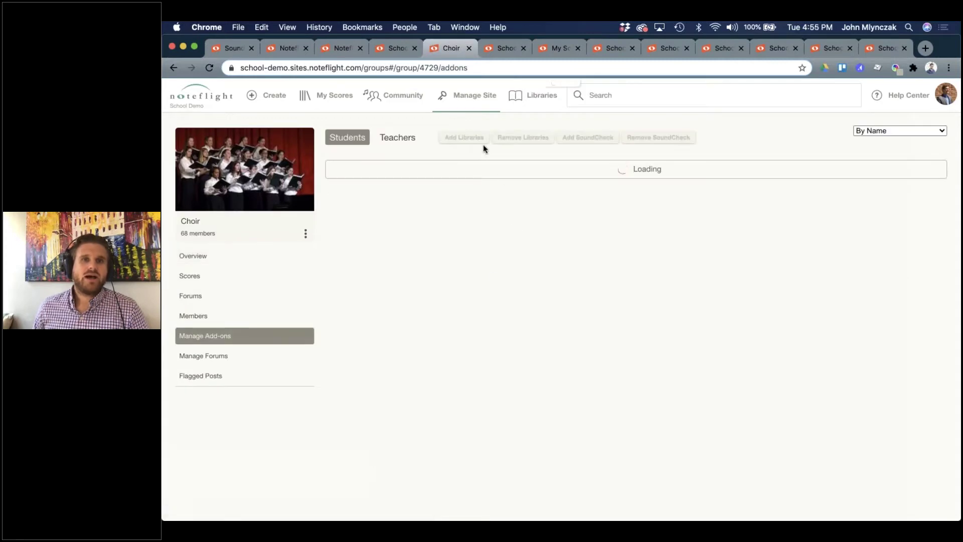
left_click(495, 138)
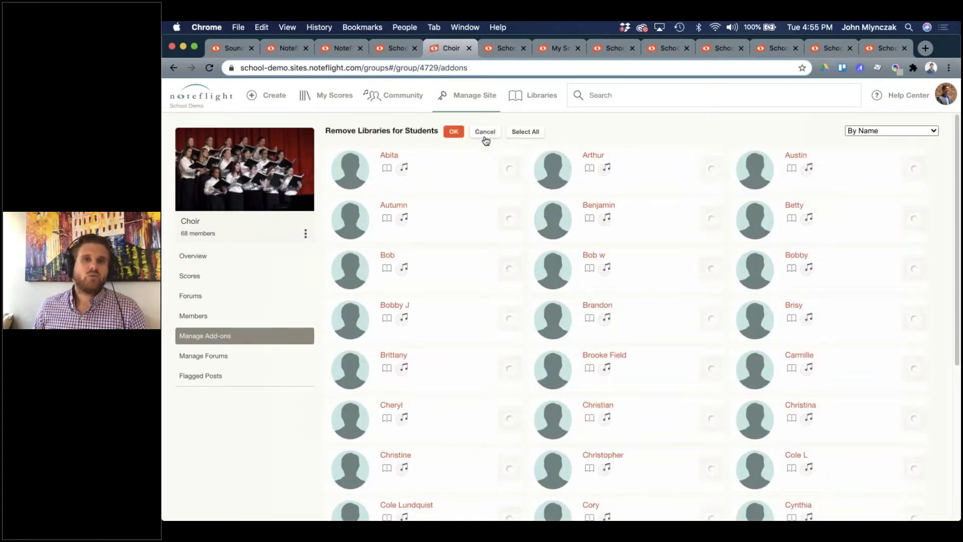
left_click(519, 133)
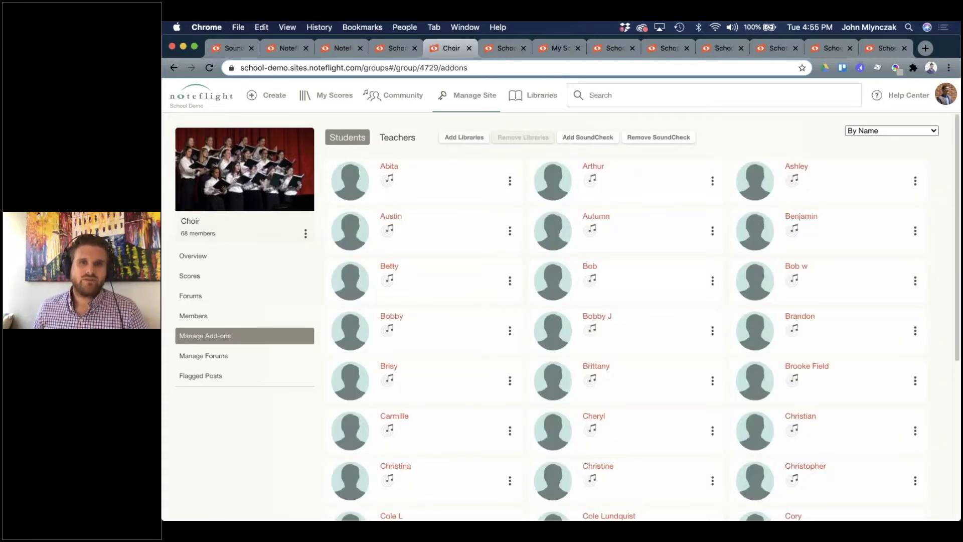
Add libraries back to the Choir students, then dismiss the server error message.
left_click(447, 138)
left_click(509, 193)
left_click(639, 195)
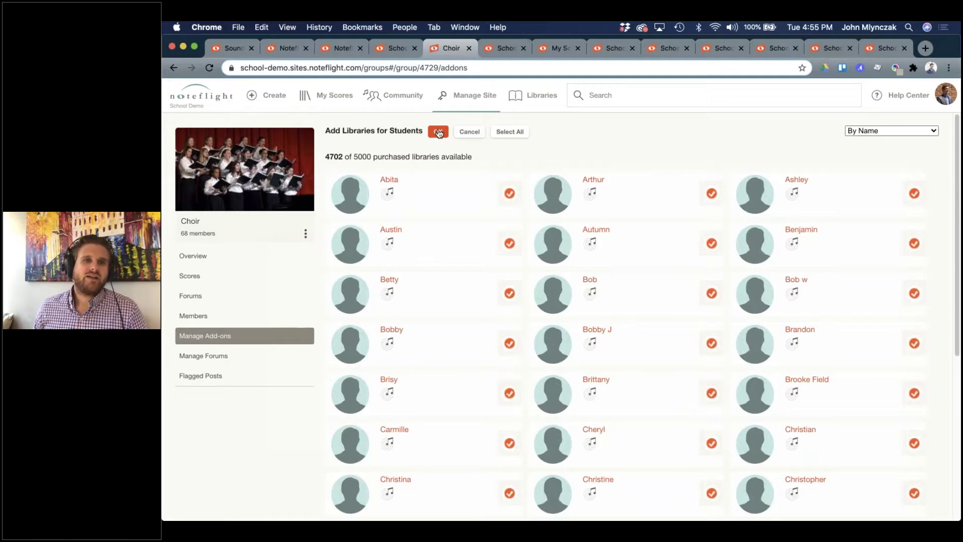
left_click(439, 133)
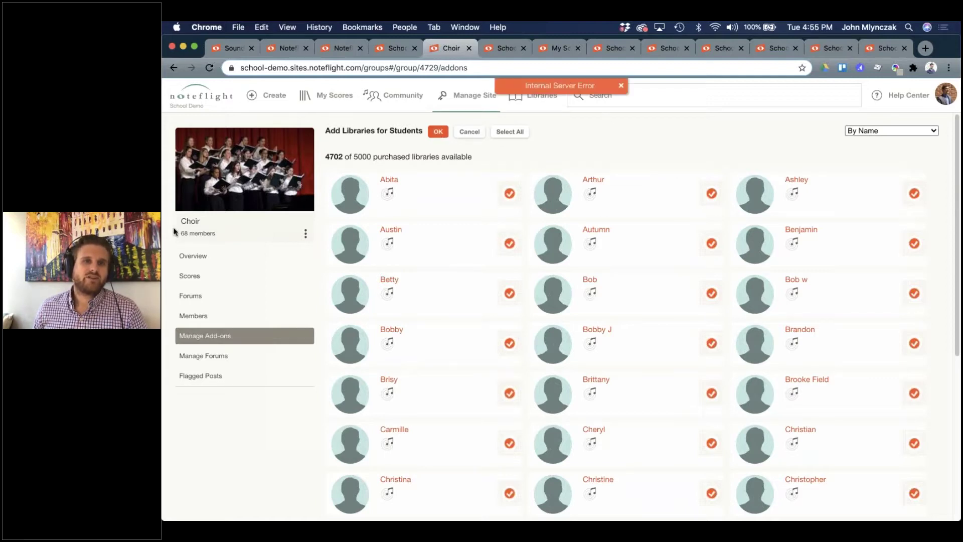
left_click(621, 84)
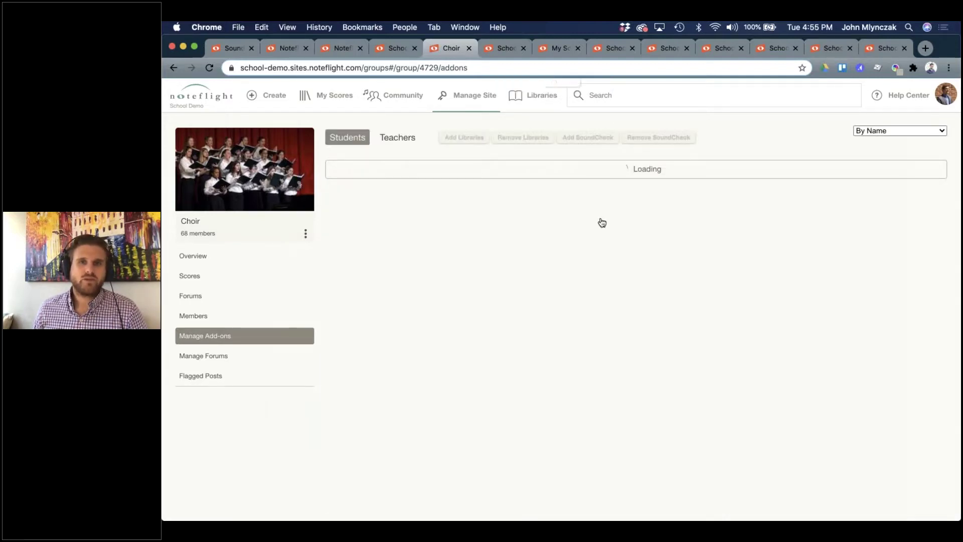
scroll(427, 333, "down", 4)
scroll(439, 301, "up", 4)
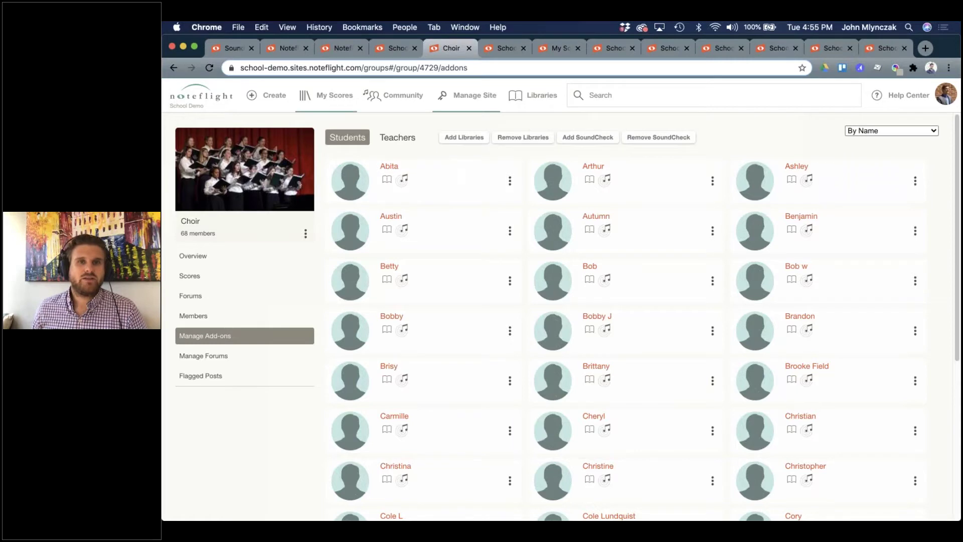
View the SoundCheck and Noteflight Learn product pages and start a Learn quote or purchase.
left_click(236, 48)
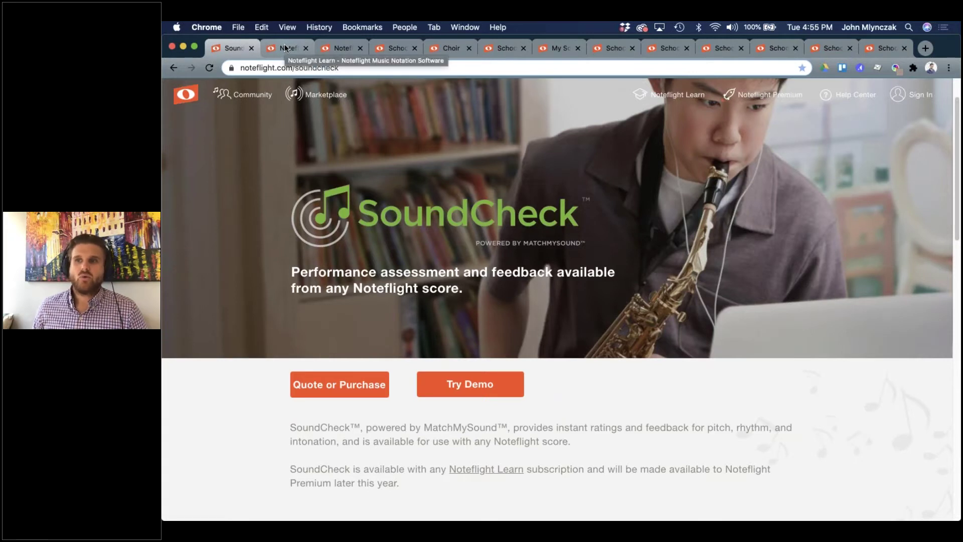
left_click(286, 48)
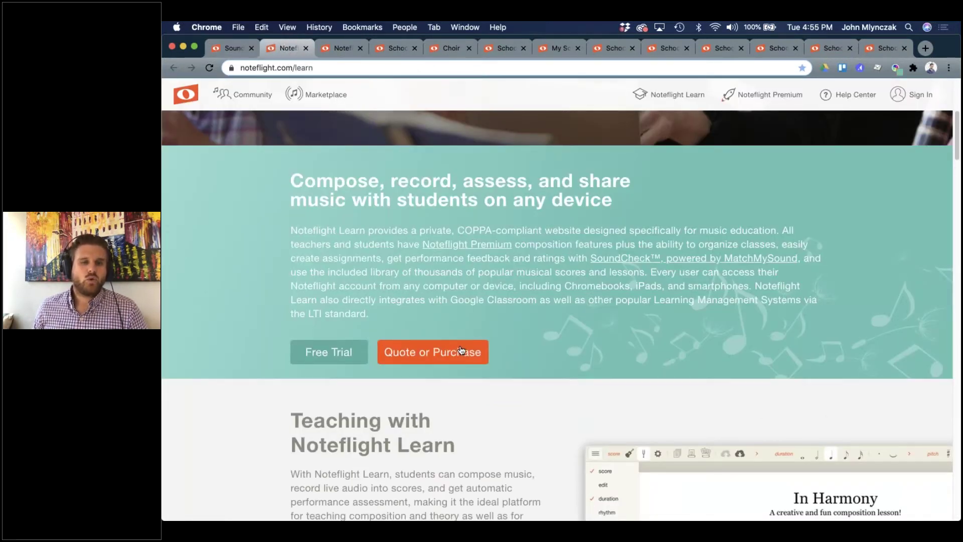
left_click(416, 353)
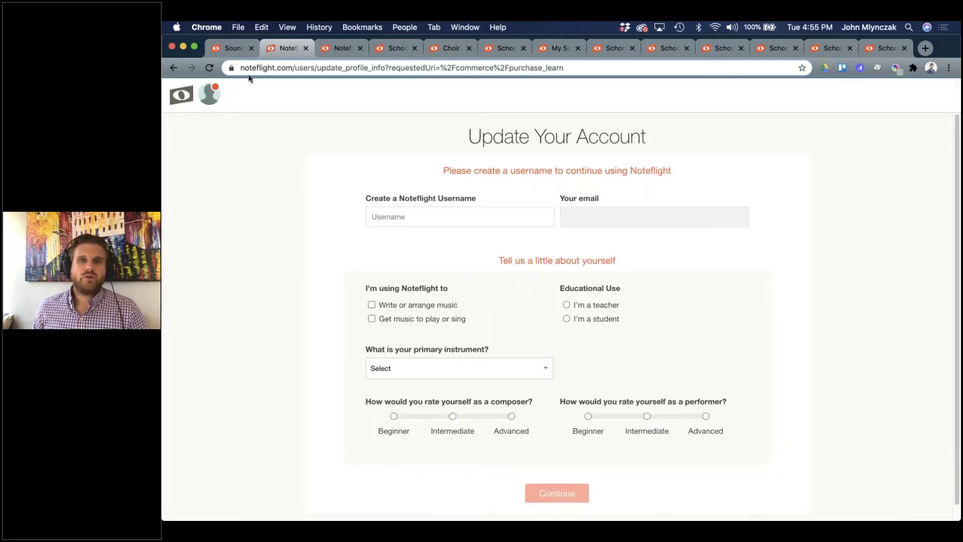
Review the Learn order form: 100 users for $249 plus Content Libraries and SoundCheck add-ons, $350.63 due.
left_click(395, 50)
left_click(342, 48)
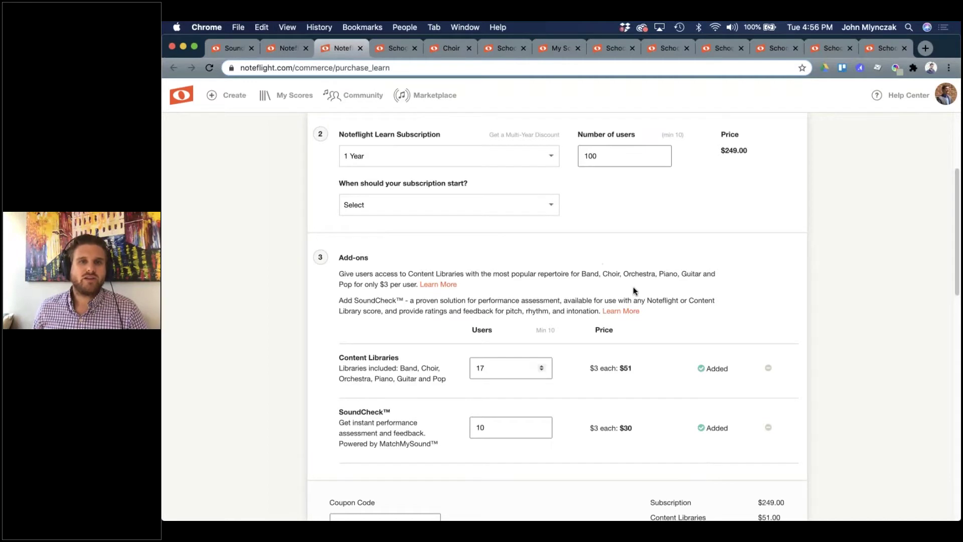
scroll(628, 288, "up", 2)
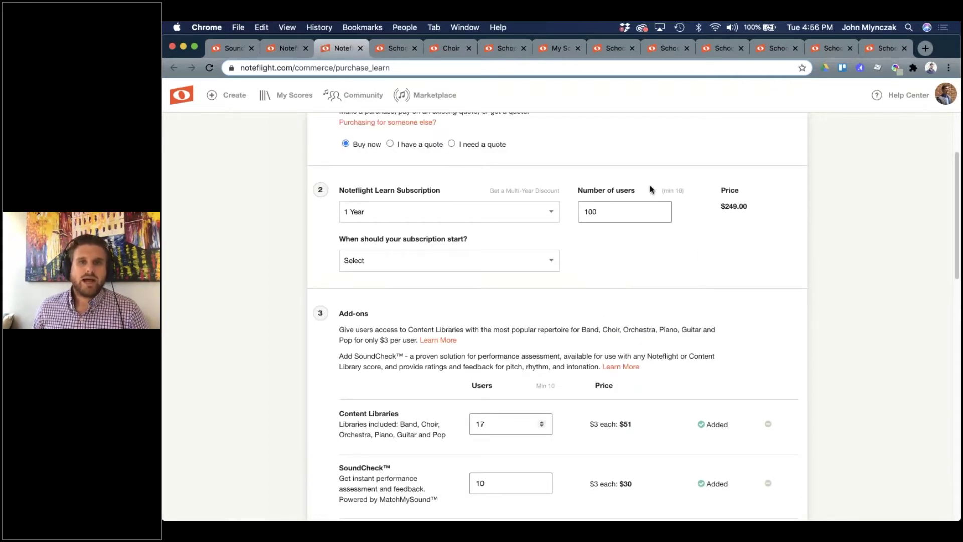
scroll(501, 391, "down", 1)
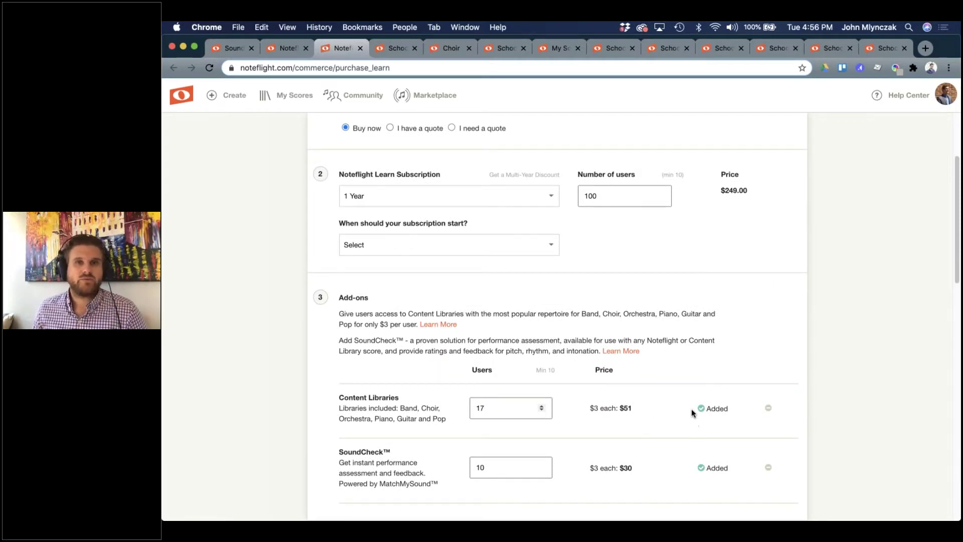
scroll(698, 408, "down", 1)
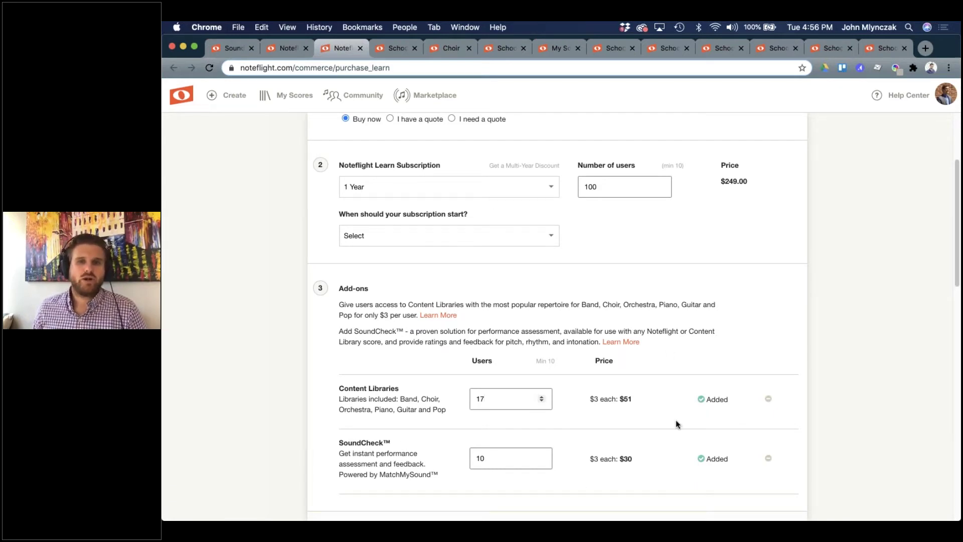
scroll(676, 420, "down", 5)
scroll(675, 420, "down", 20)
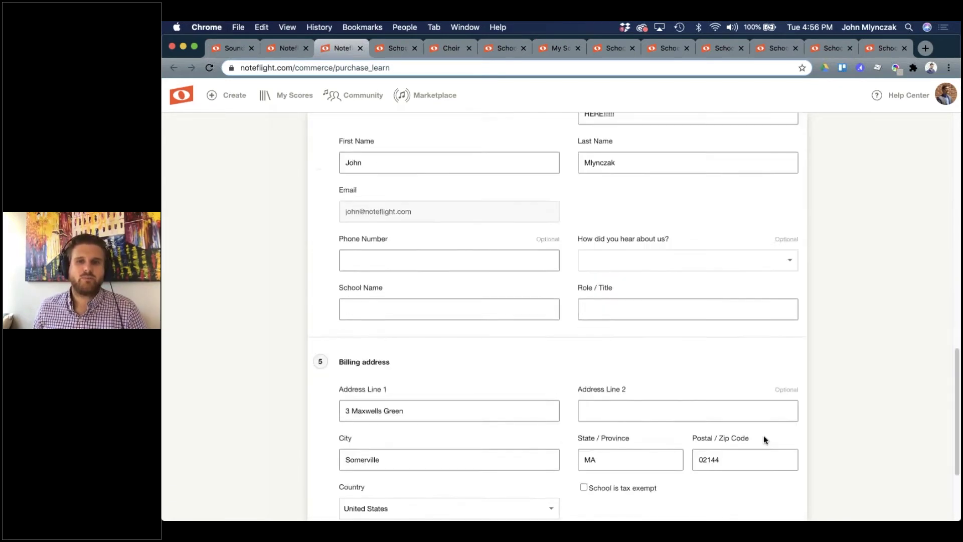
scroll(685, 462, "down", 5)
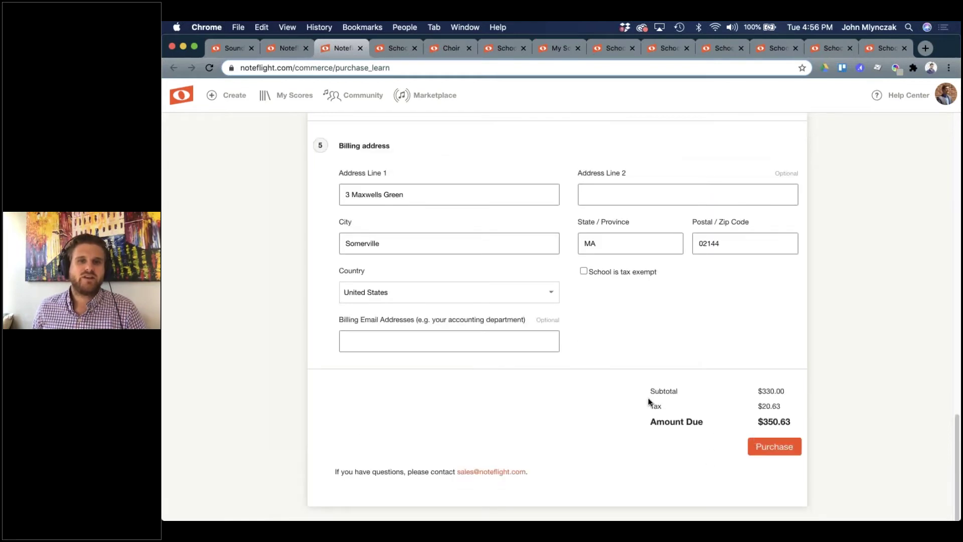
scroll(638, 393, "up", 20)
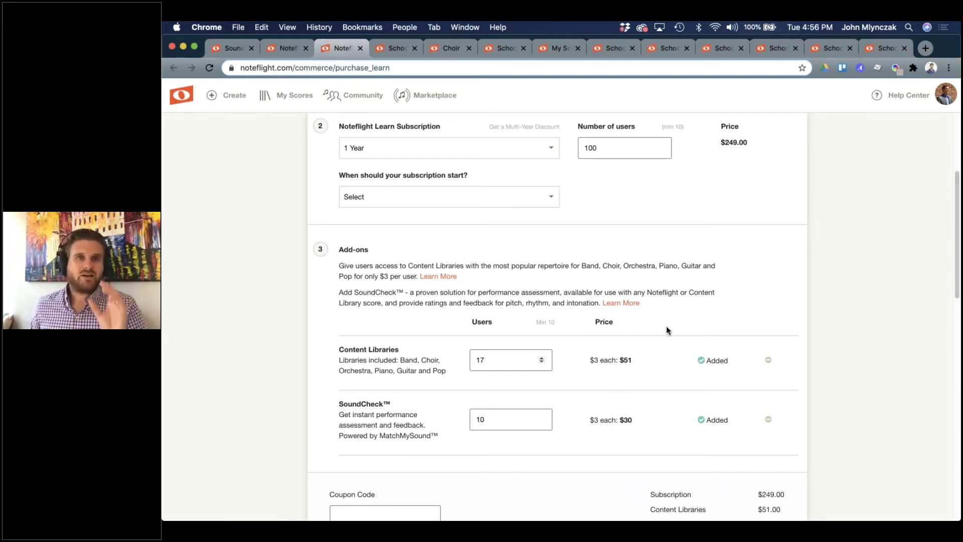
scroll(655, 324, "up", 2)
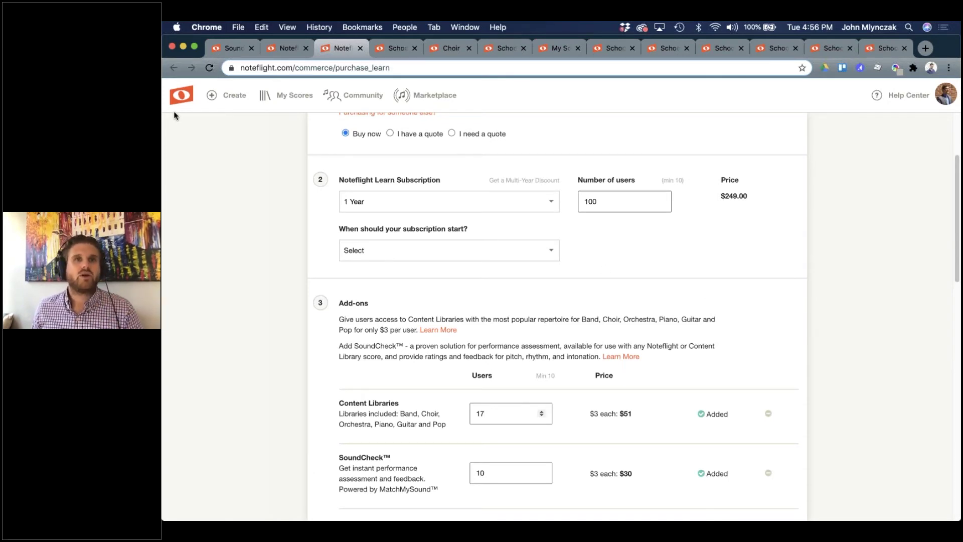
Return to the noteflight.com/soundcheck page and scroll through its pitch, rhythm and intonation feedback description.
left_click(219, 49)
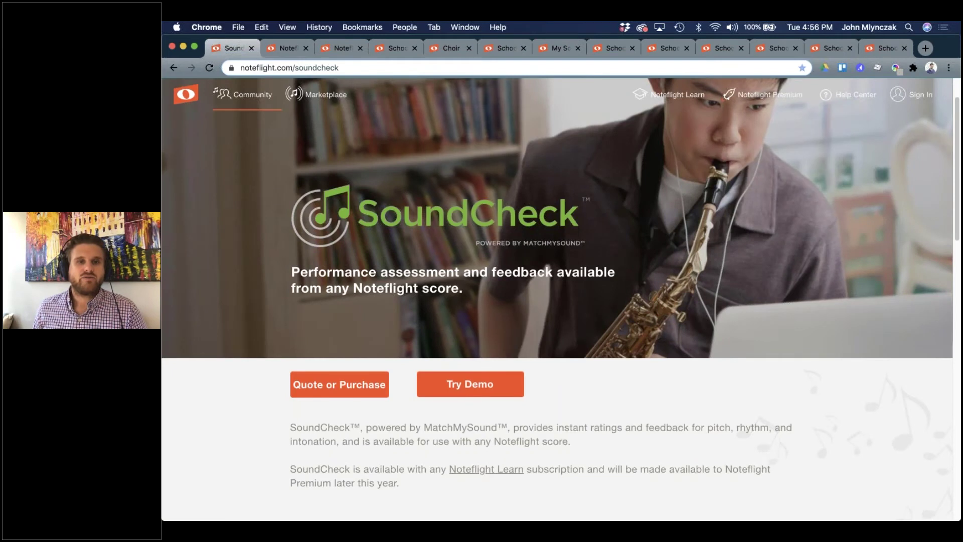
left_click(283, 48)
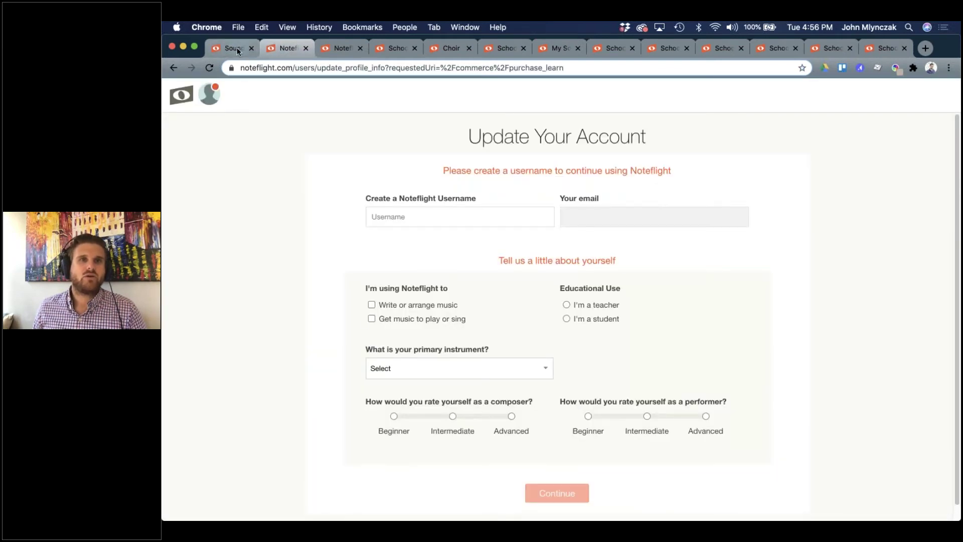
left_click(240, 50)
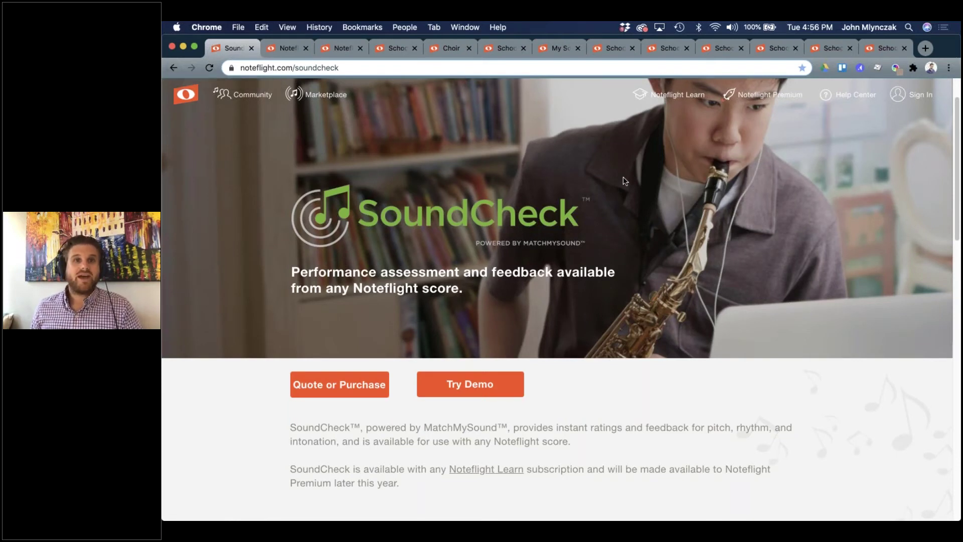
scroll(639, 204, "down", 1)
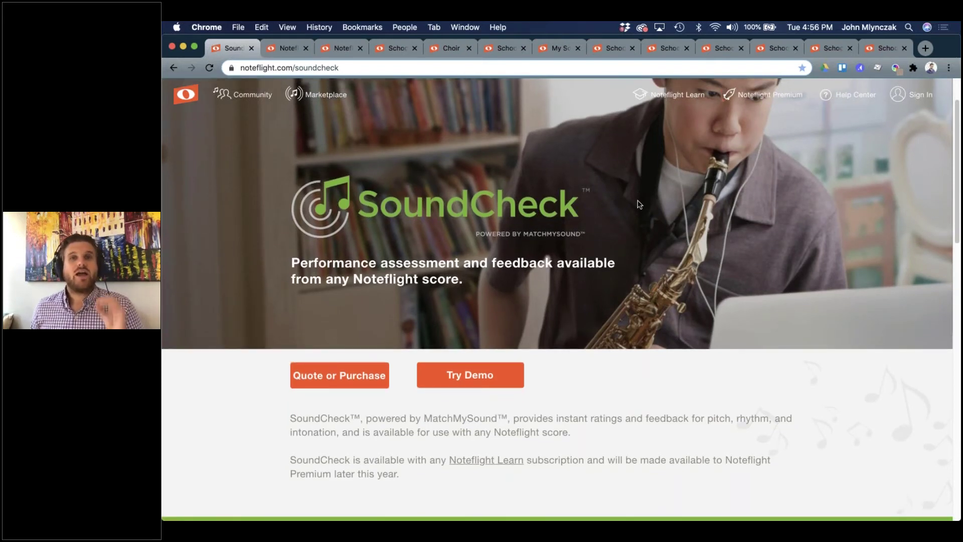
scroll(639, 204, "down", 1)
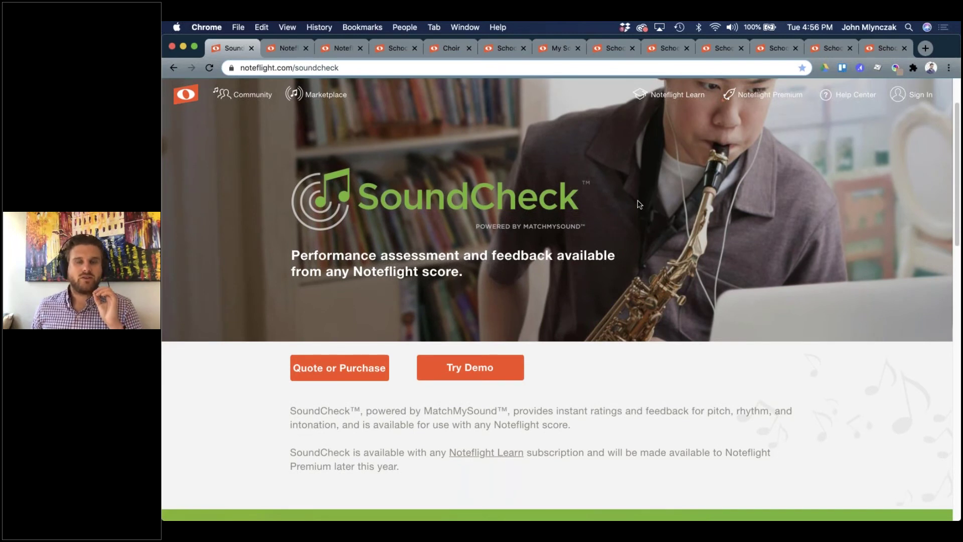